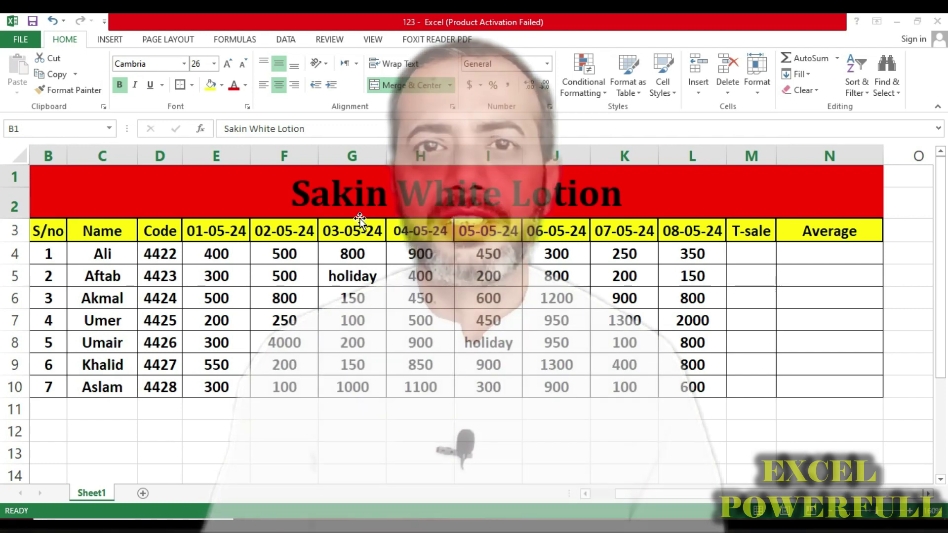
# - Examine the sales sheet's title, salesperson names in C4:C10 and serial numbers in B4:B10
pyautogui.click(360, 239)
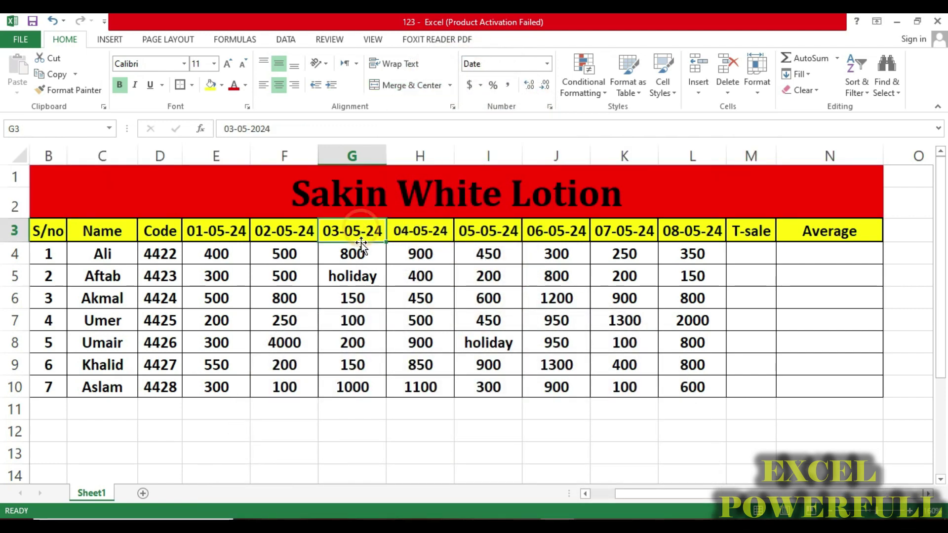
pyautogui.click(362, 215)
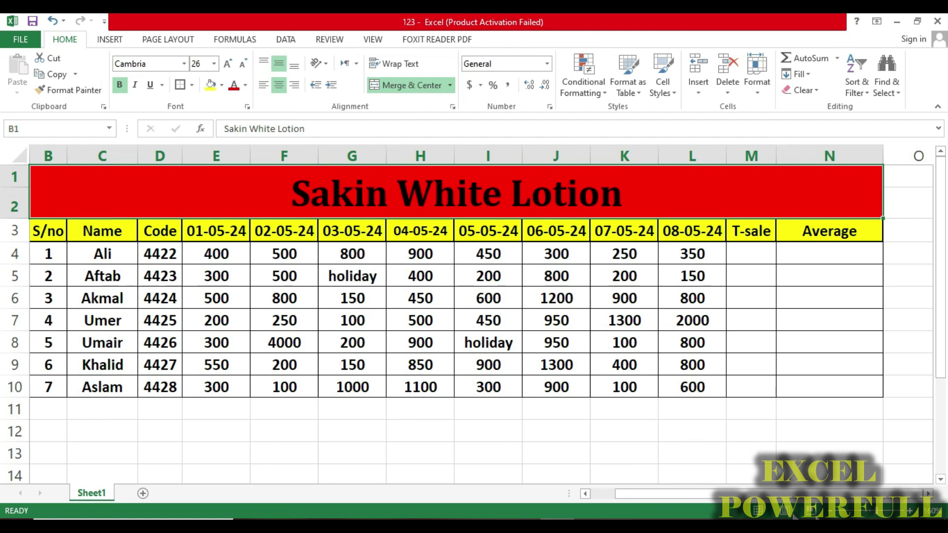
pyautogui.click(838, 513)
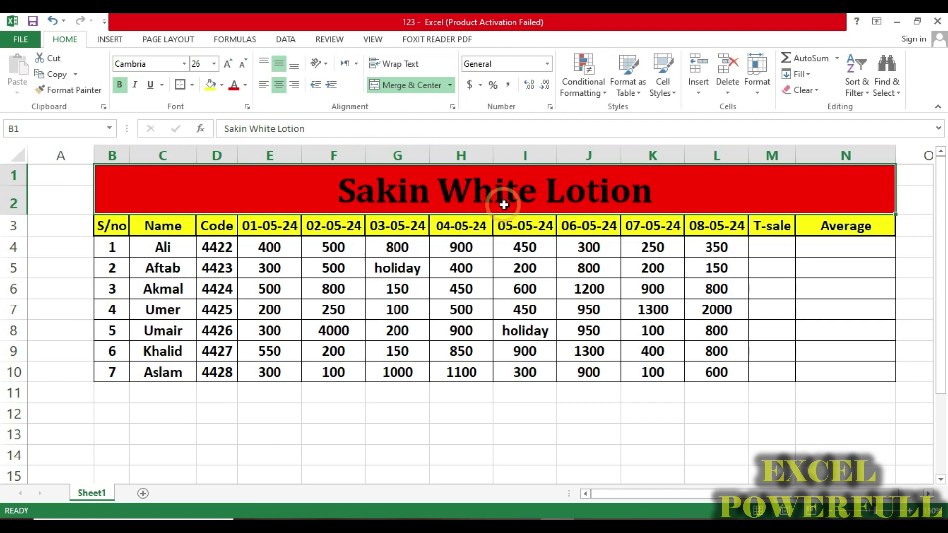
pyautogui.click(172, 252)
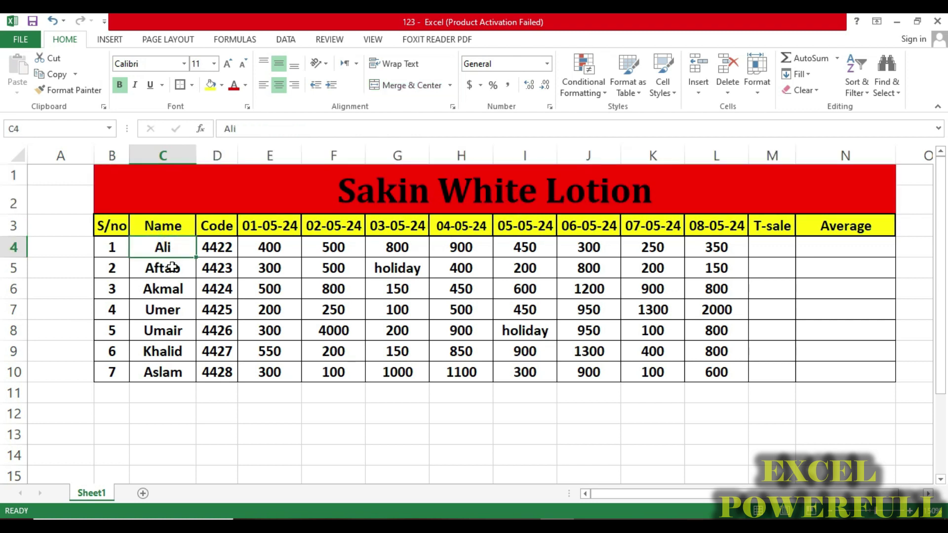
pyautogui.click(170, 267)
pyautogui.click(170, 288)
pyautogui.click(170, 308)
pyautogui.click(171, 329)
pyautogui.click(169, 350)
pyautogui.click(169, 370)
pyautogui.moveTo(123, 246); pyautogui.dragTo(120, 372)
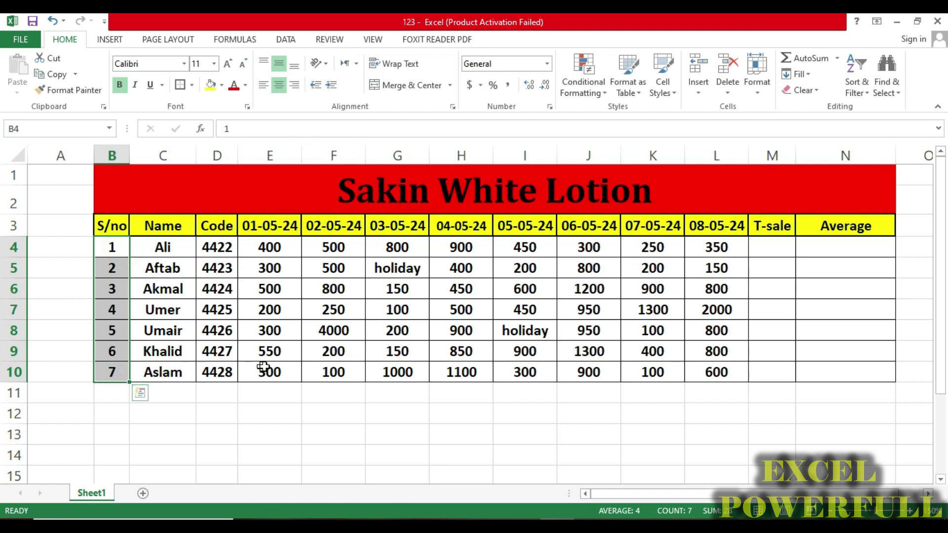
# - Review the Code header, the date headers in E3:L3, the daily sales entries and the empty Average column
pyautogui.click(258, 232)
pyautogui.click(217, 230)
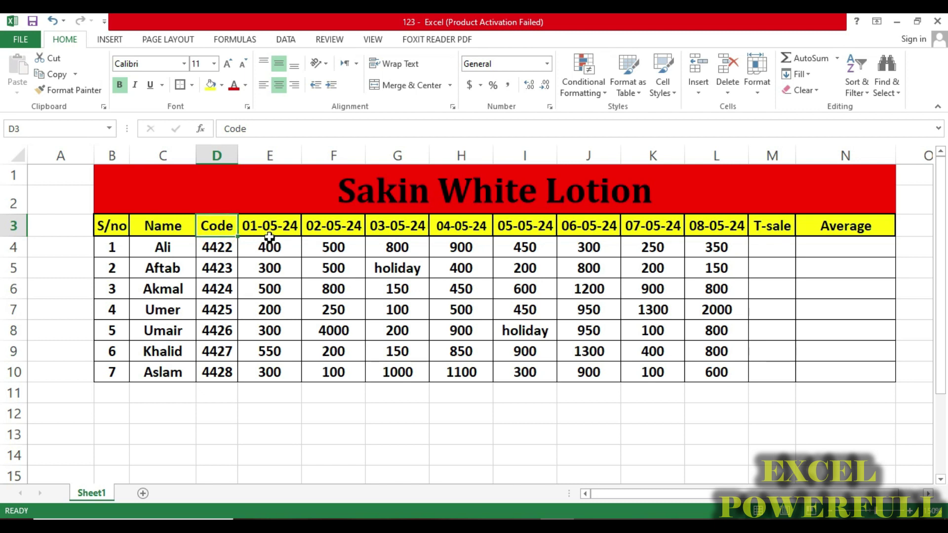
pyautogui.moveTo(267, 230); pyautogui.dragTo(700, 227)
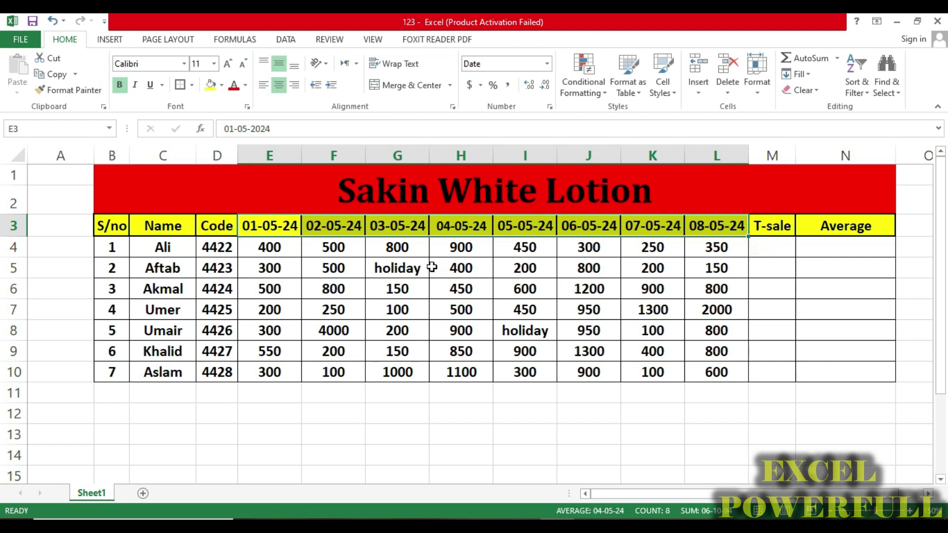
pyautogui.click(589, 262)
pyautogui.click(454, 284)
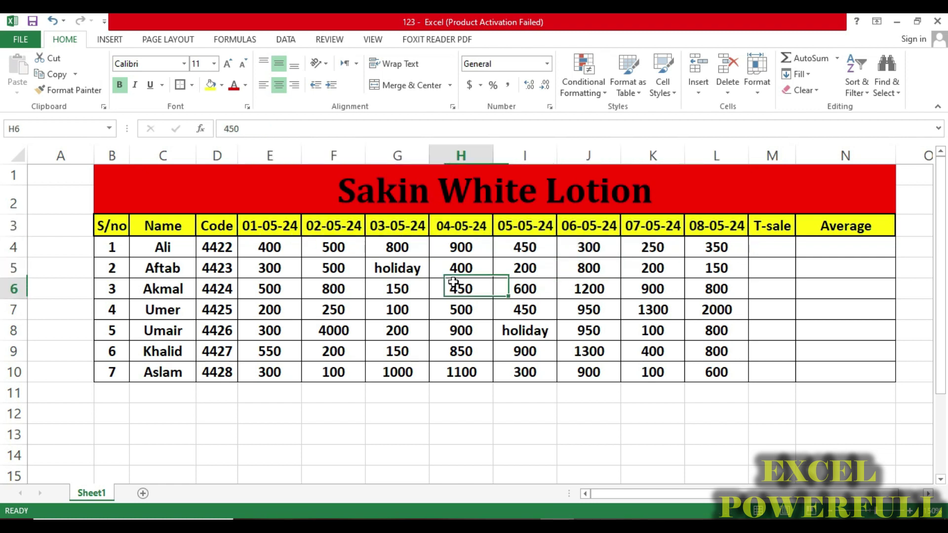
pyautogui.moveTo(850, 248); pyautogui.dragTo(851, 364)
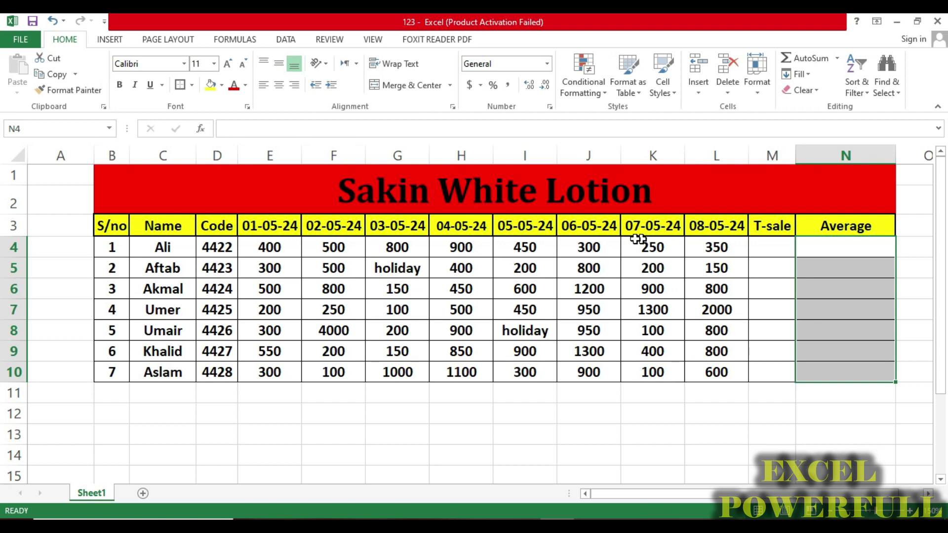
pyautogui.click(281, 253)
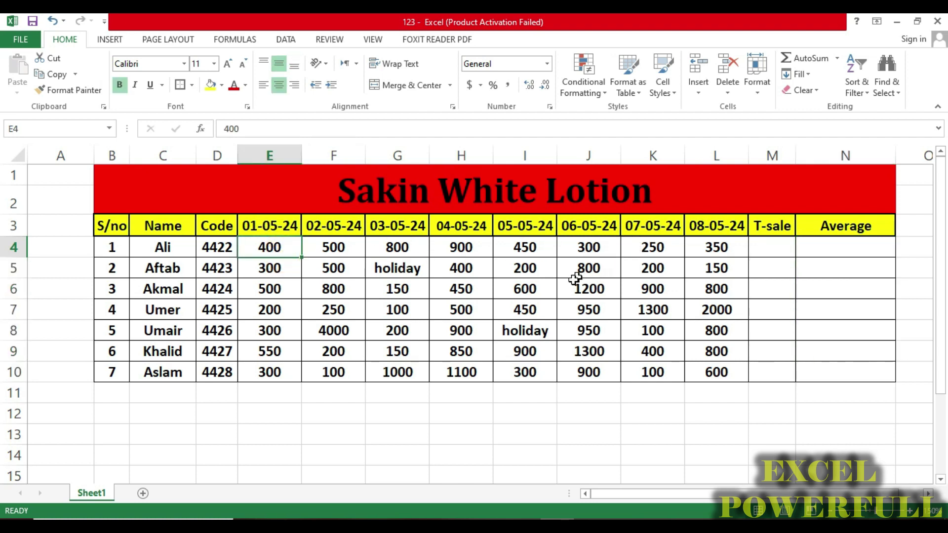
# - Enter the formula =SUM(E4:L4) in cell M4 to total the first salesperson's daily sales
pyautogui.click(781, 253)
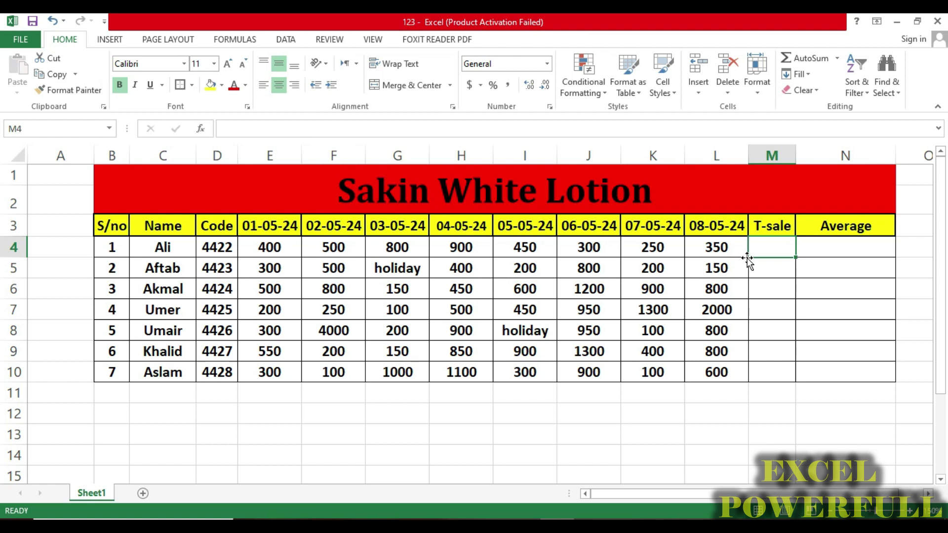
pyautogui.write('=')
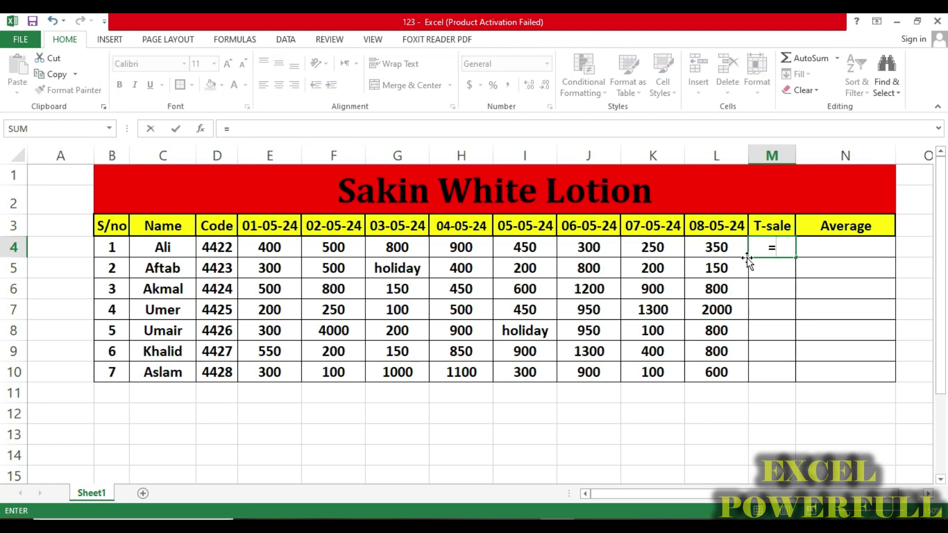
pyautogui.write('sum')
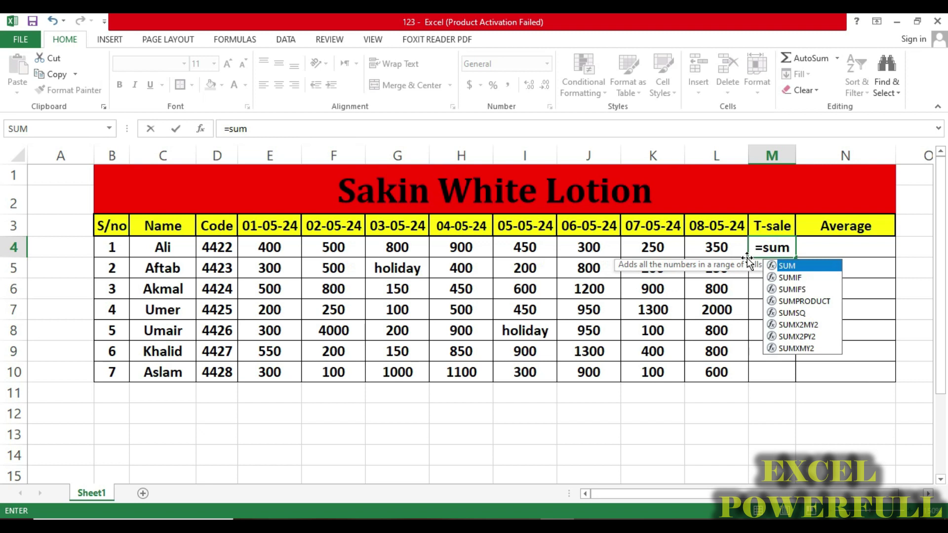
pyautogui.write('(')
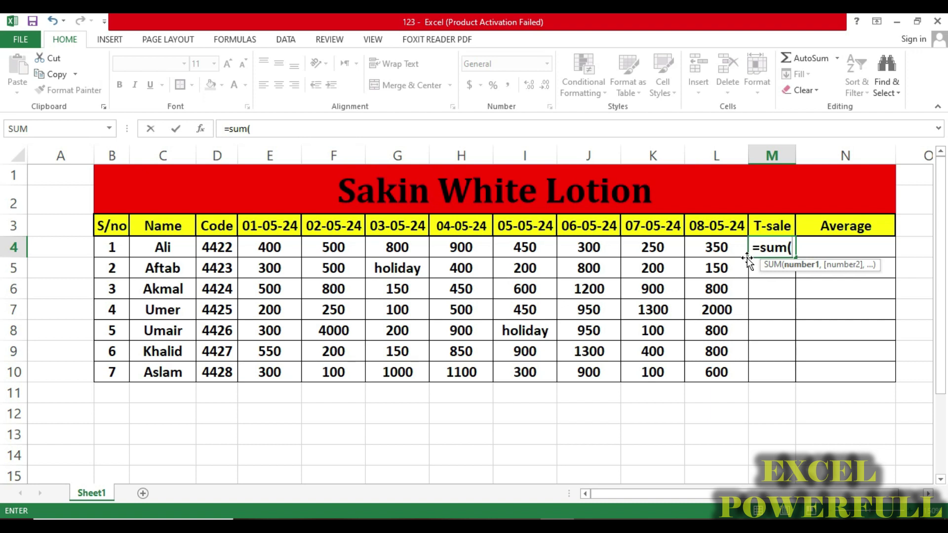
pyautogui.moveTo(270, 250); pyautogui.dragTo(698, 248)
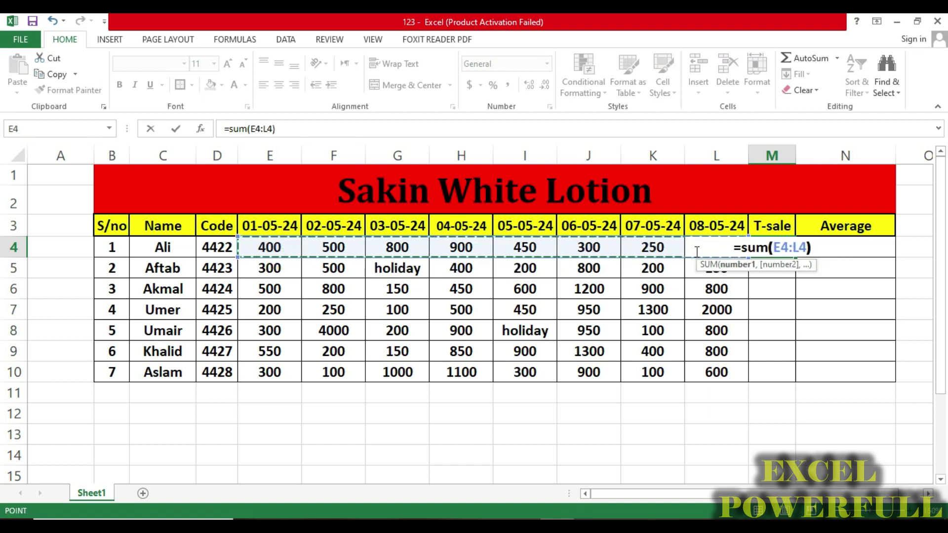
pyautogui.write(')')
pyautogui.press('Return')
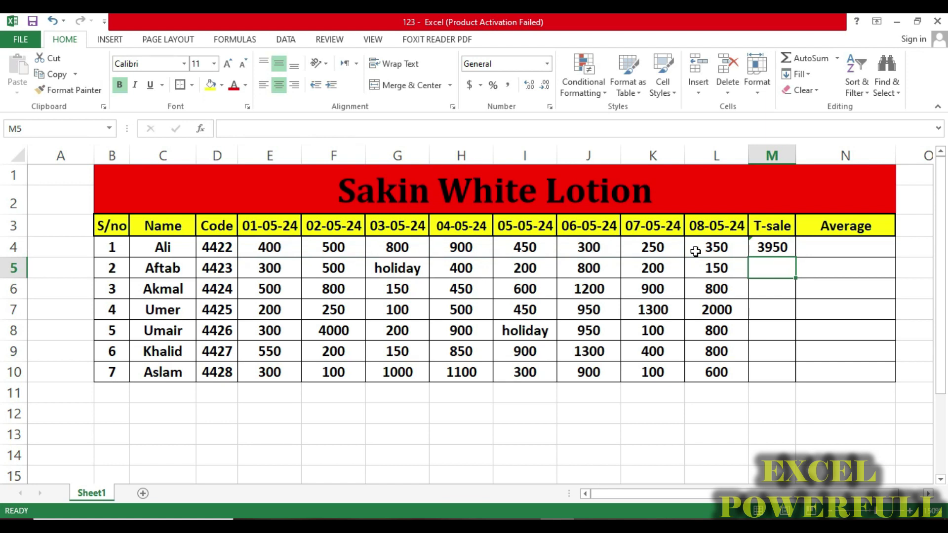
# - Check the total formula in M4 and the range of daily sales it references
pyautogui.click(771, 248)
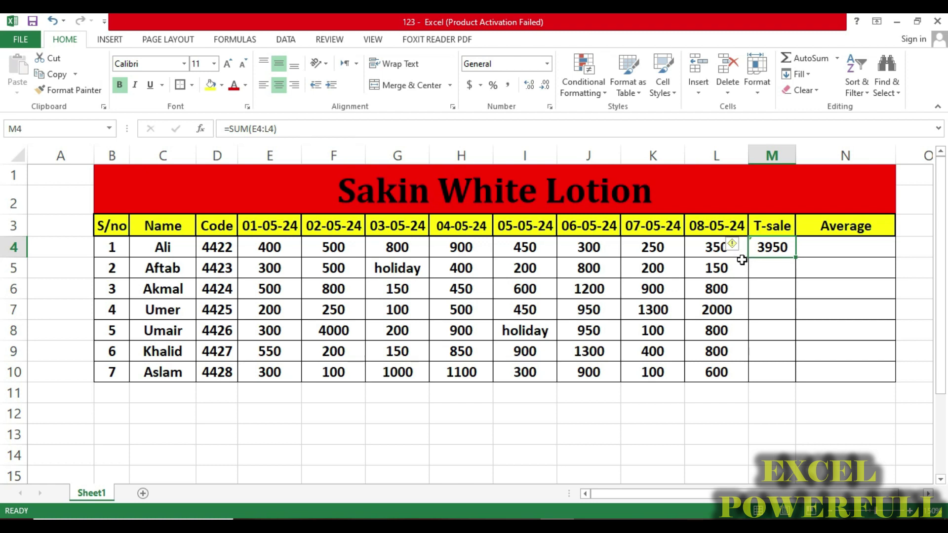
pyautogui.click(271, 248)
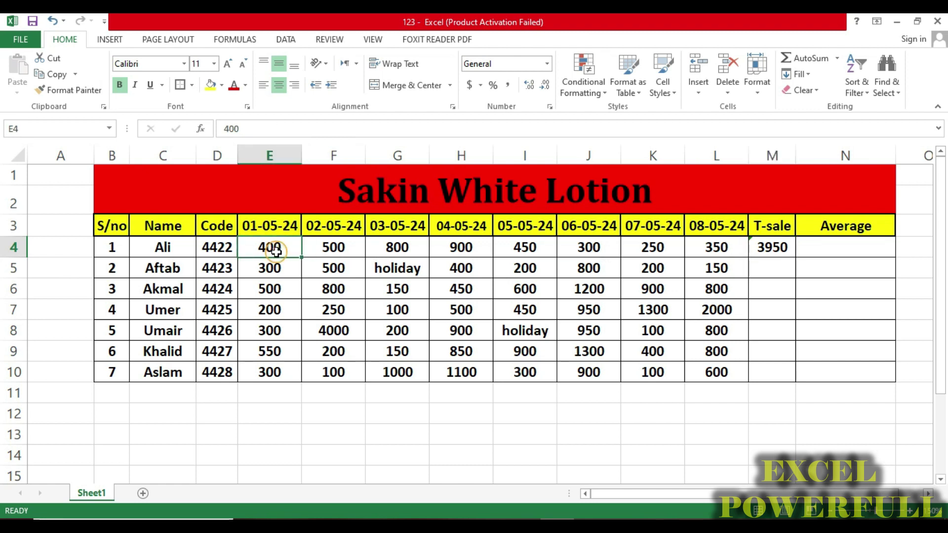
pyautogui.click(754, 245)
pyautogui.press('F2')
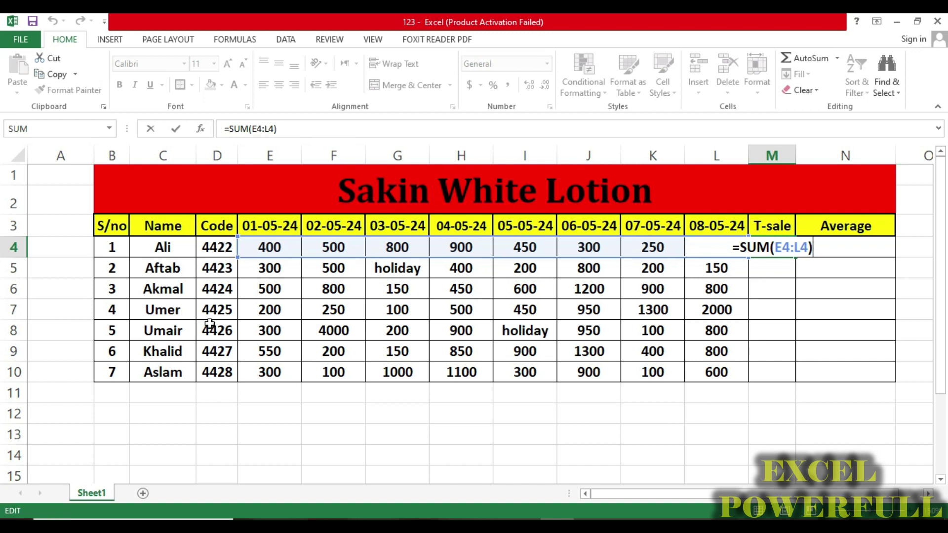
pyautogui.press('Return')
# - Ignore the adjacent-cells error on M4 and fill its total formula down through M10
pyautogui.click(769, 245)
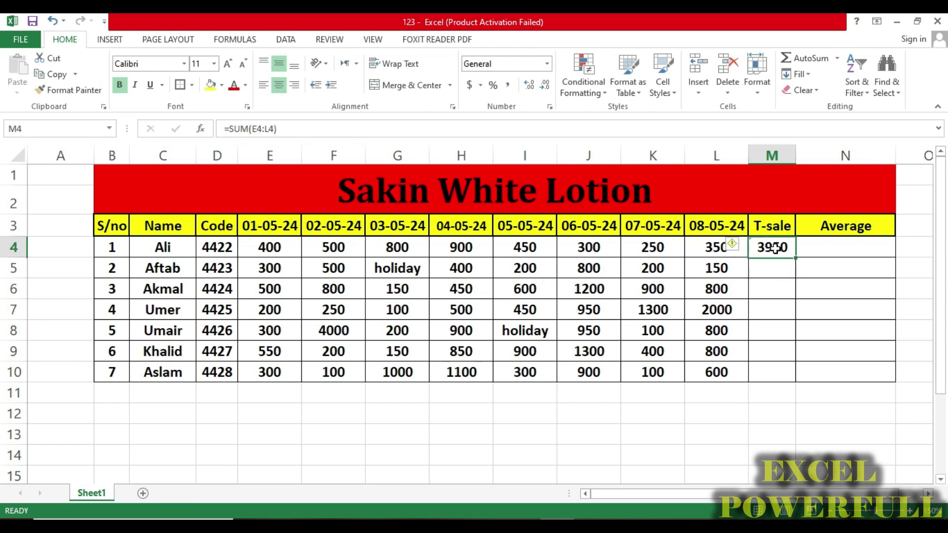
pyautogui.click(742, 248)
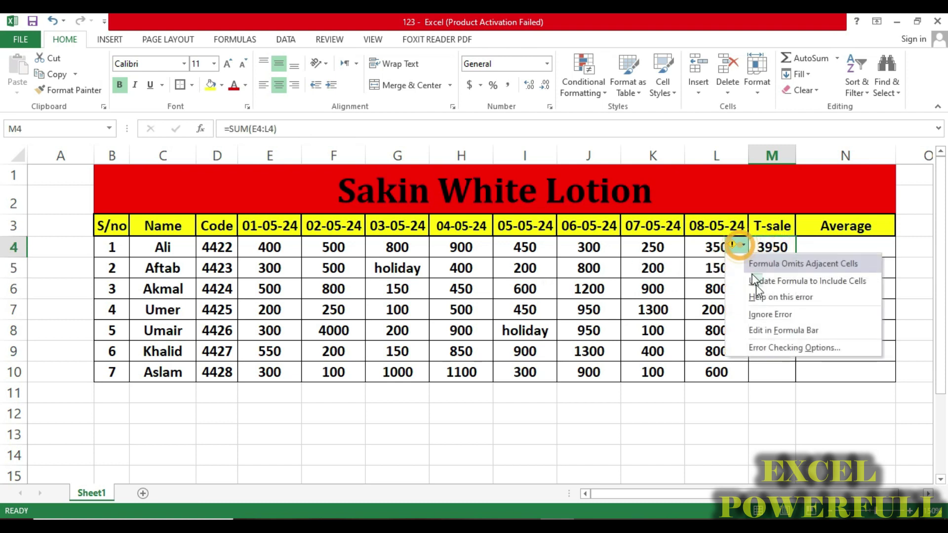
pyautogui.click(763, 315)
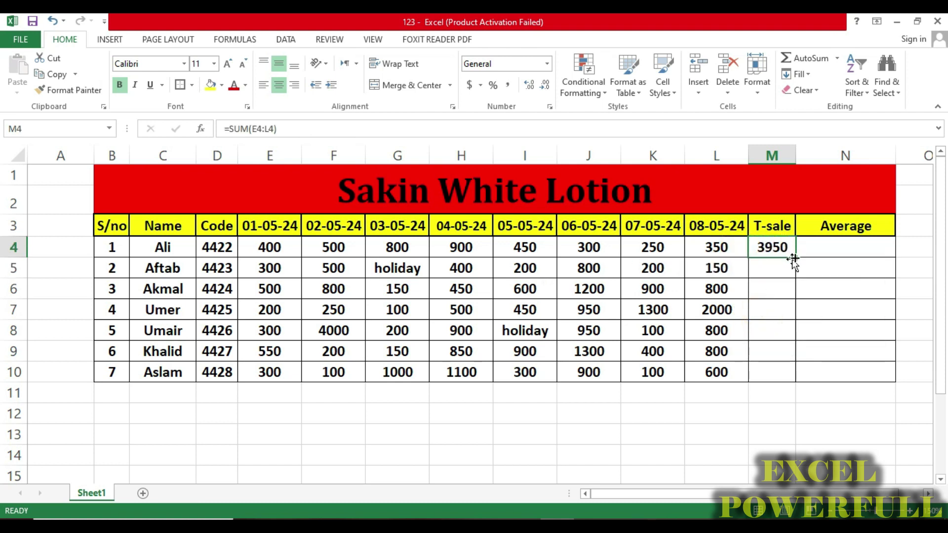
pyautogui.moveTo(796, 257); pyautogui.dragTo(798, 381)
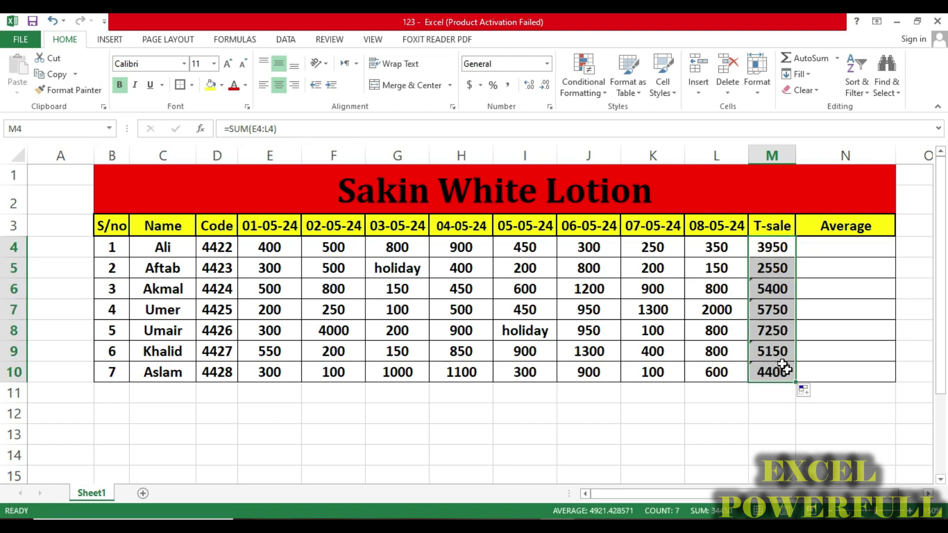
# - Ignore the formula errors flagged in the T-sale cells M6:M10
pyautogui.moveTo(774, 292); pyautogui.dragTo(775, 381)
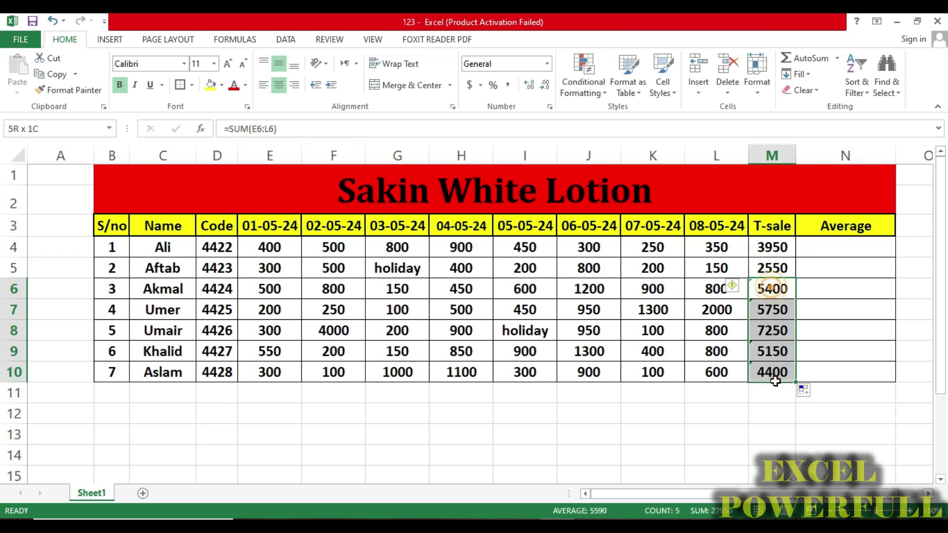
pyautogui.click(739, 287)
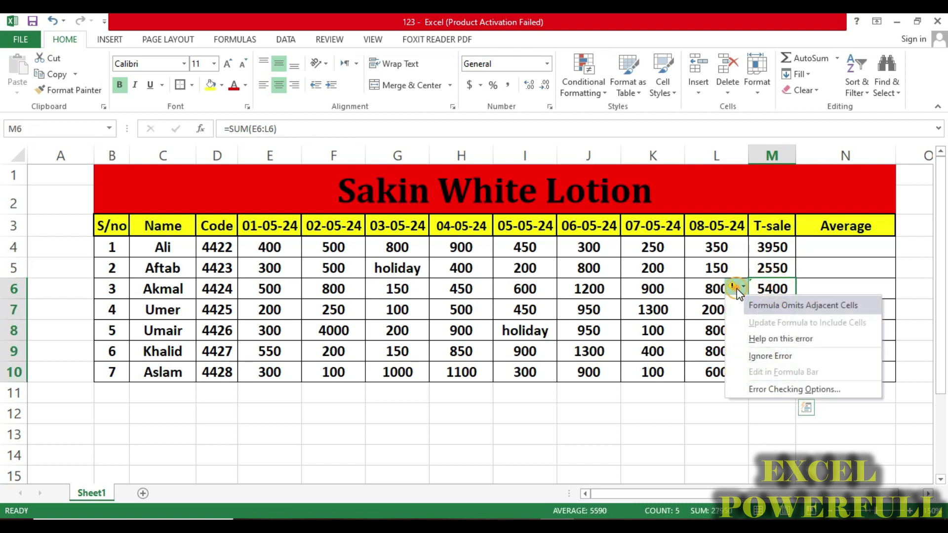
pyautogui.click(770, 356)
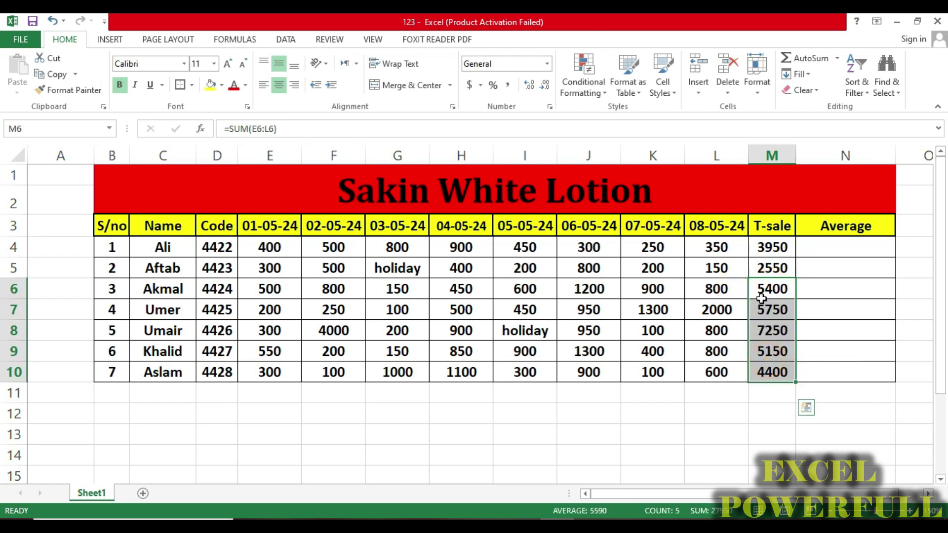
# - Review rows 5 to 10 one by one, comparing each salesperson's daily sales with the T-sale total
pyautogui.click(771, 368)
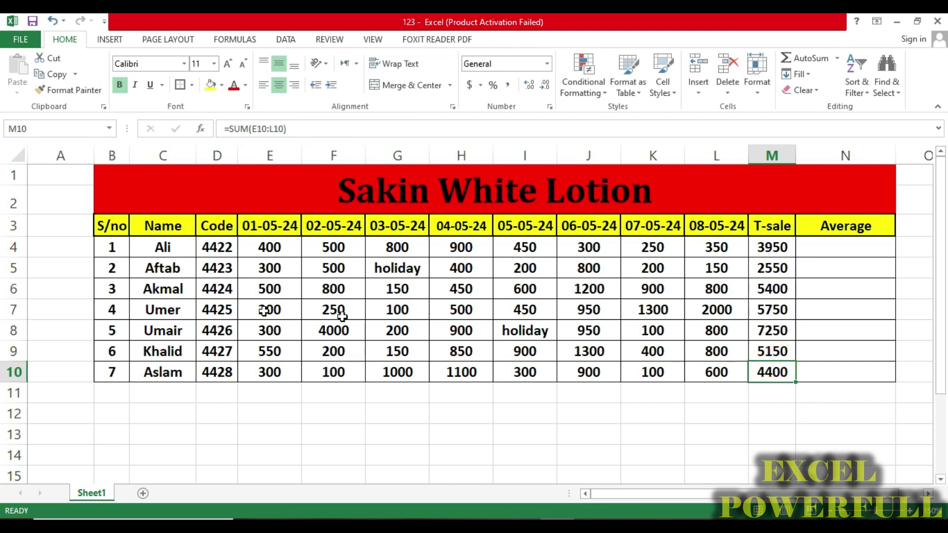
pyautogui.moveTo(146, 268); pyautogui.dragTo(777, 269)
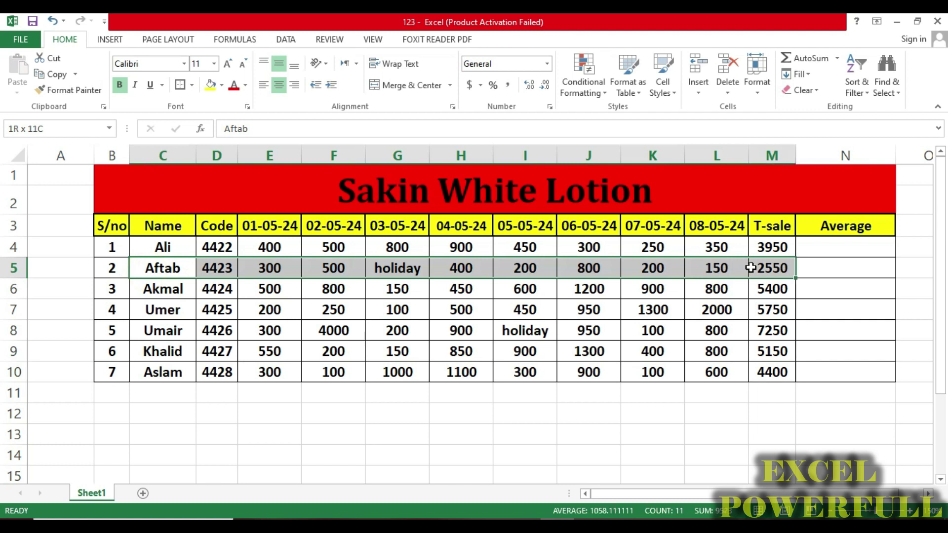
pyautogui.moveTo(159, 291); pyautogui.dragTo(756, 296)
pyautogui.moveTo(155, 312); pyautogui.dragTo(780, 313)
pyautogui.moveTo(149, 332); pyautogui.dragTo(759, 332)
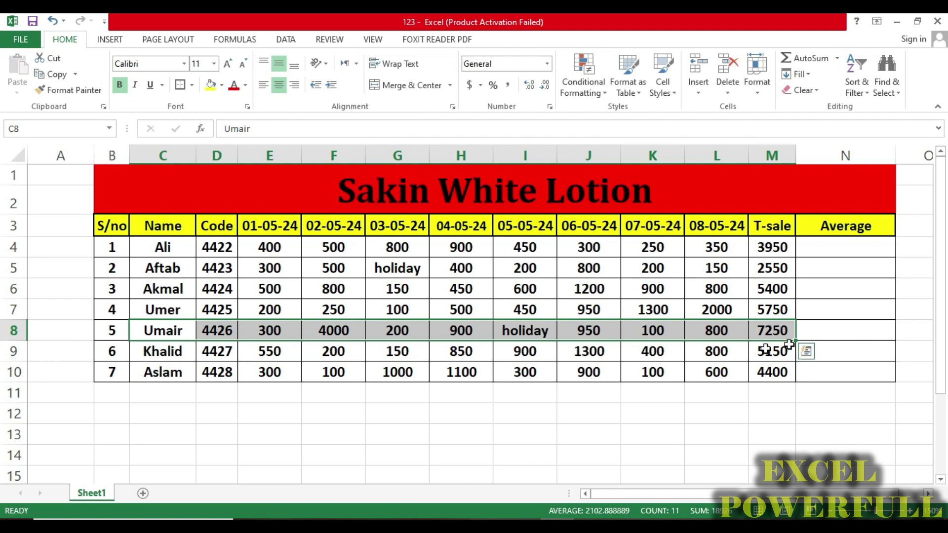
pyautogui.moveTo(166, 351); pyautogui.dragTo(780, 352)
pyautogui.moveTo(170, 378); pyautogui.dragTo(790, 379)
pyautogui.click(768, 395)
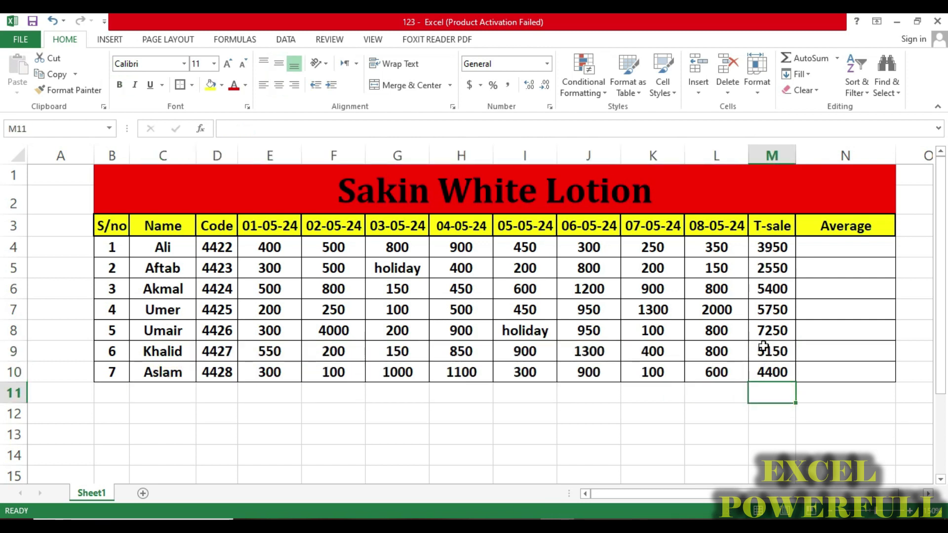
# - Enter =AVERAGE(E4:L4) in N4 to average the first salesperson's daily sales
pyautogui.moveTo(862, 250); pyautogui.dragTo(869, 365)
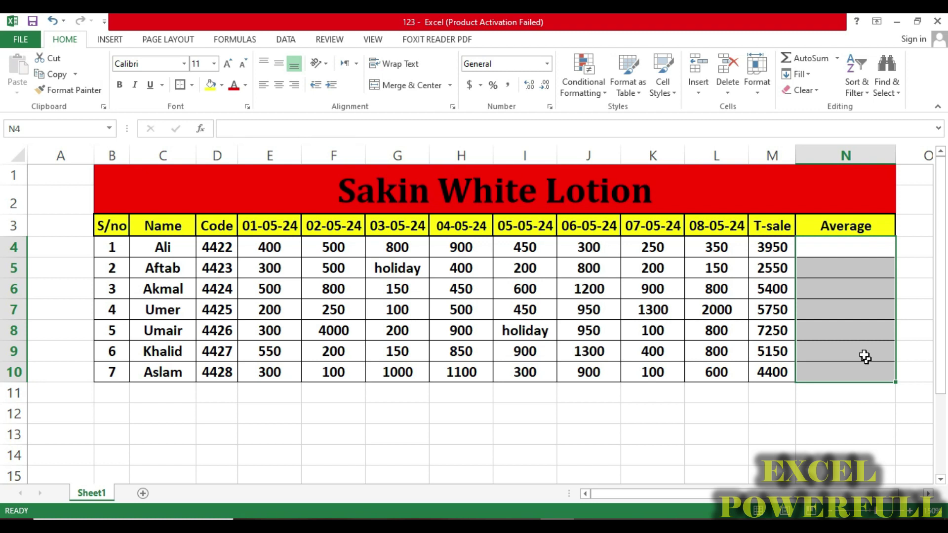
pyautogui.click(910, 511)
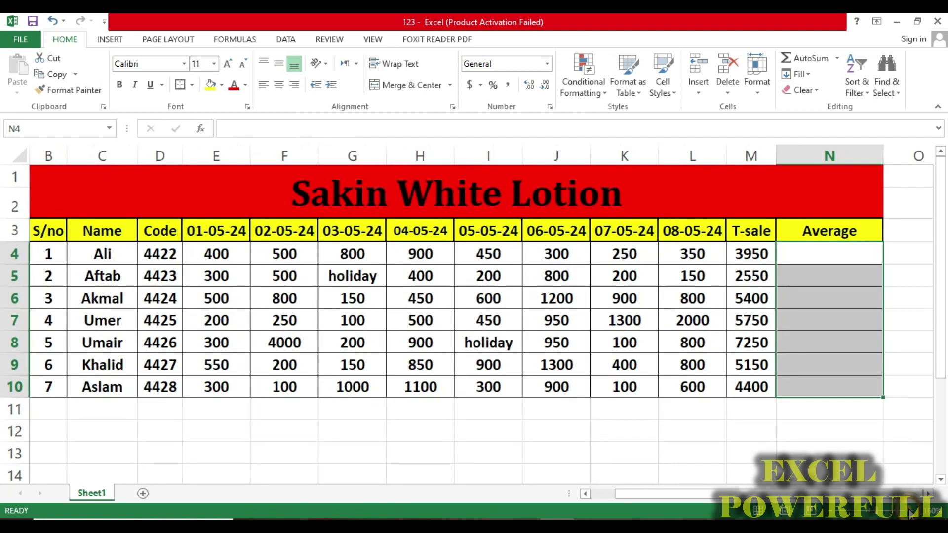
pyautogui.click(817, 274)
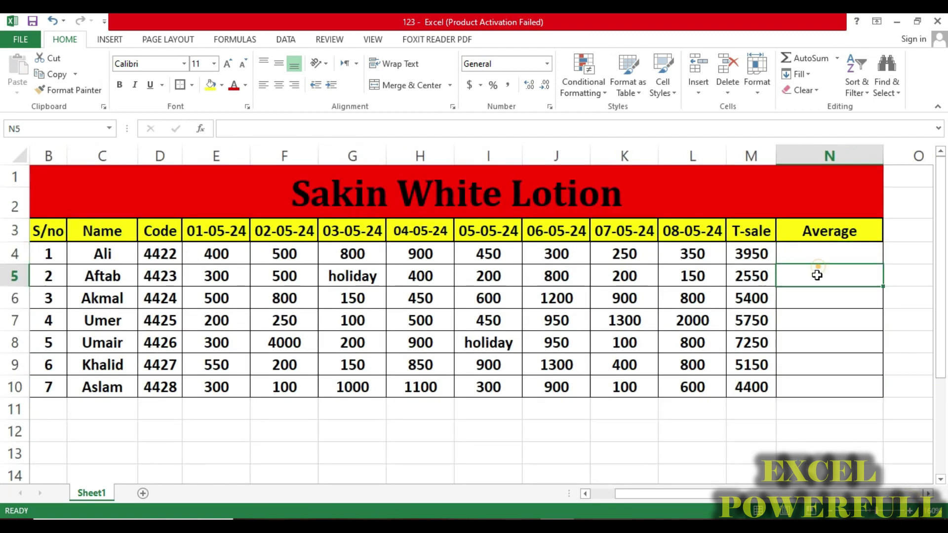
pyautogui.click(819, 258)
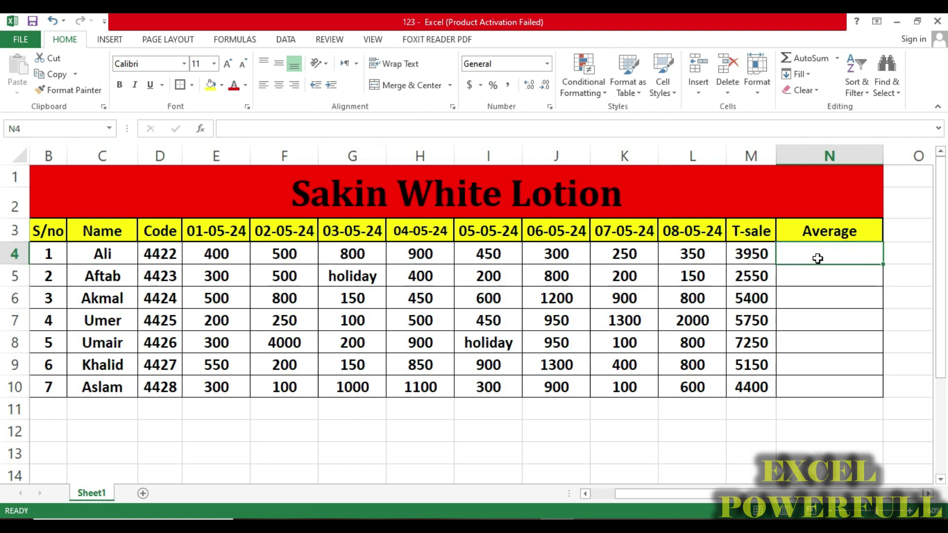
pyautogui.write('=')
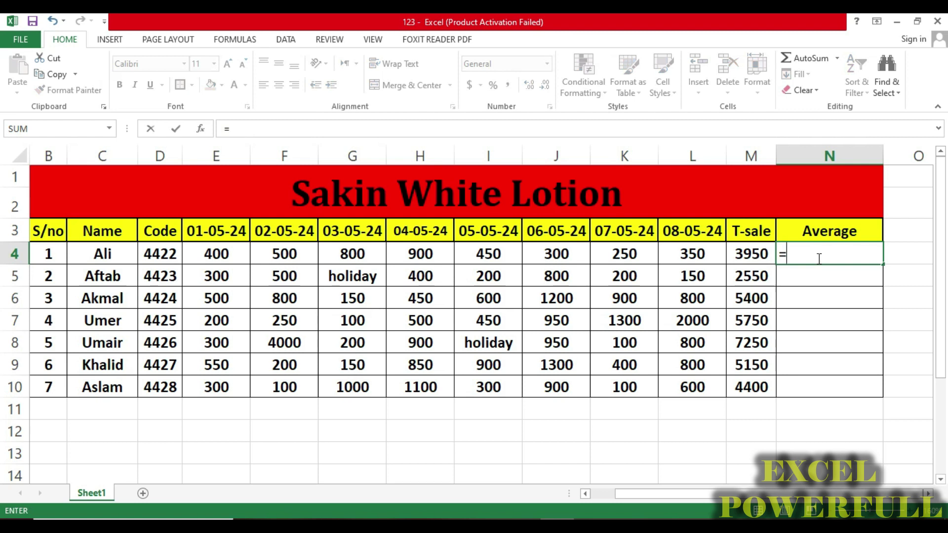
pyautogui.write('ave')
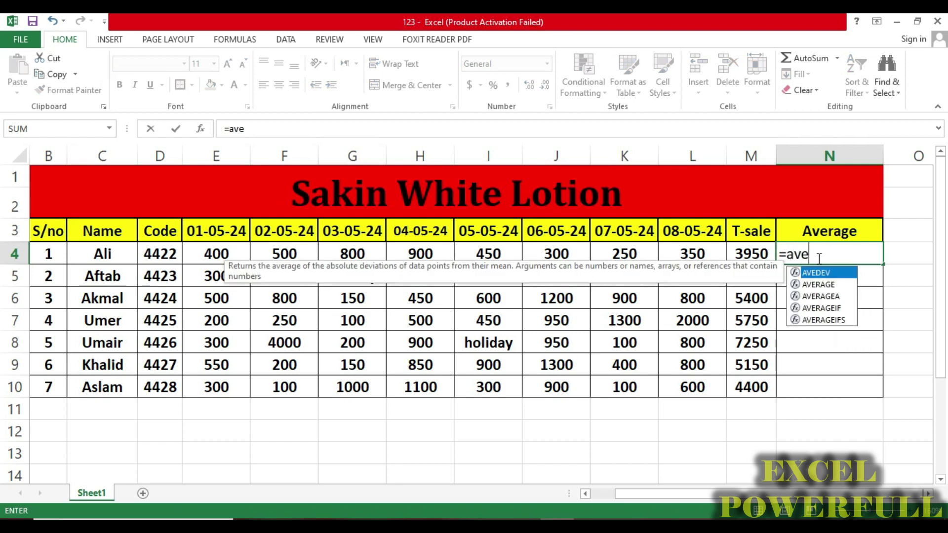
pyautogui.write('rage')
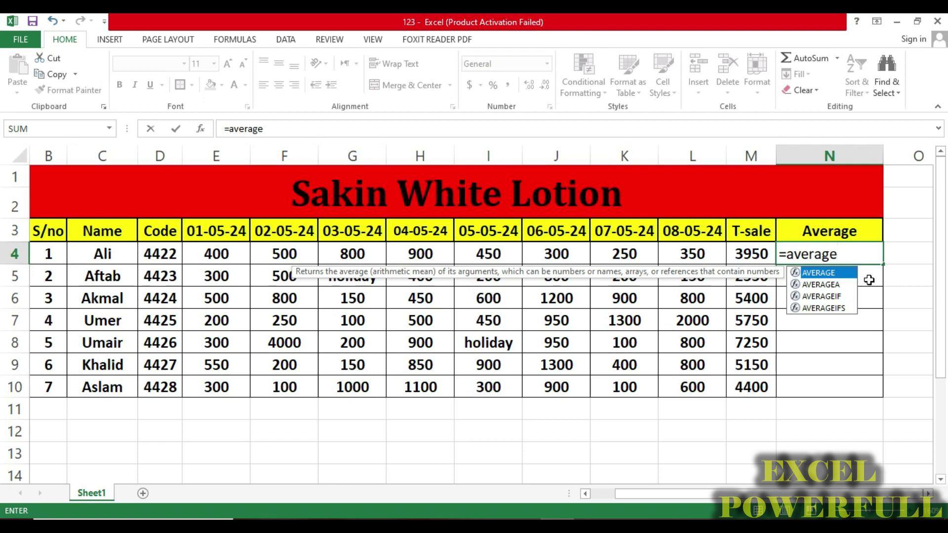
pyautogui.write('(')
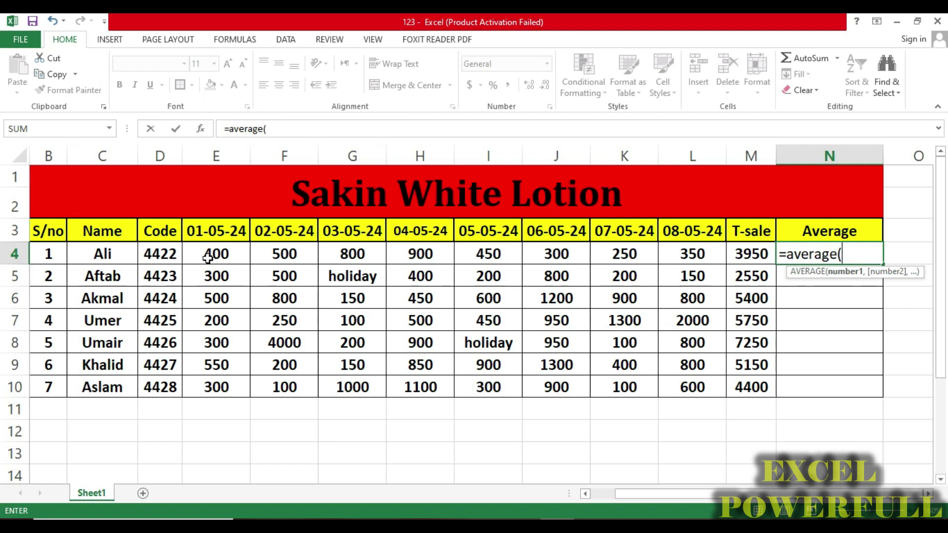
pyautogui.moveTo(208, 256); pyautogui.dragTo(686, 262)
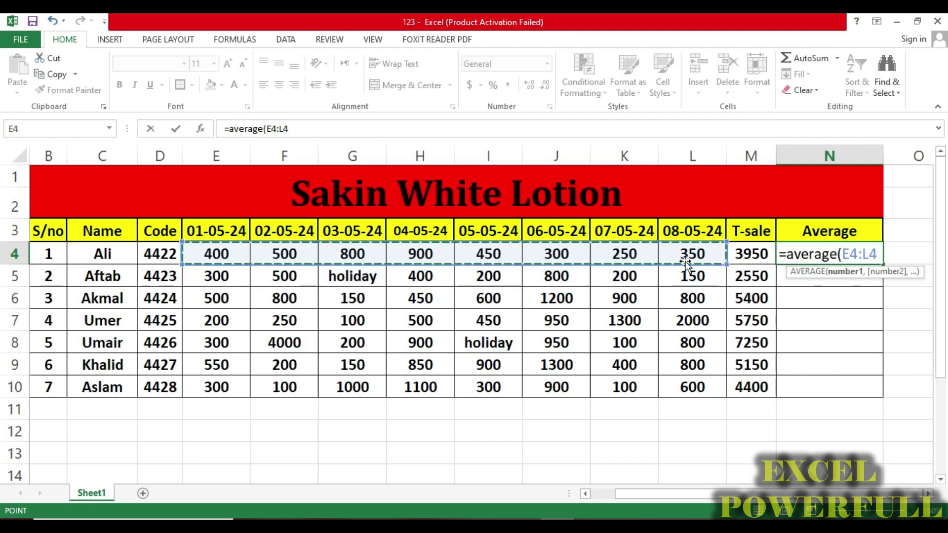
pyautogui.write(')')
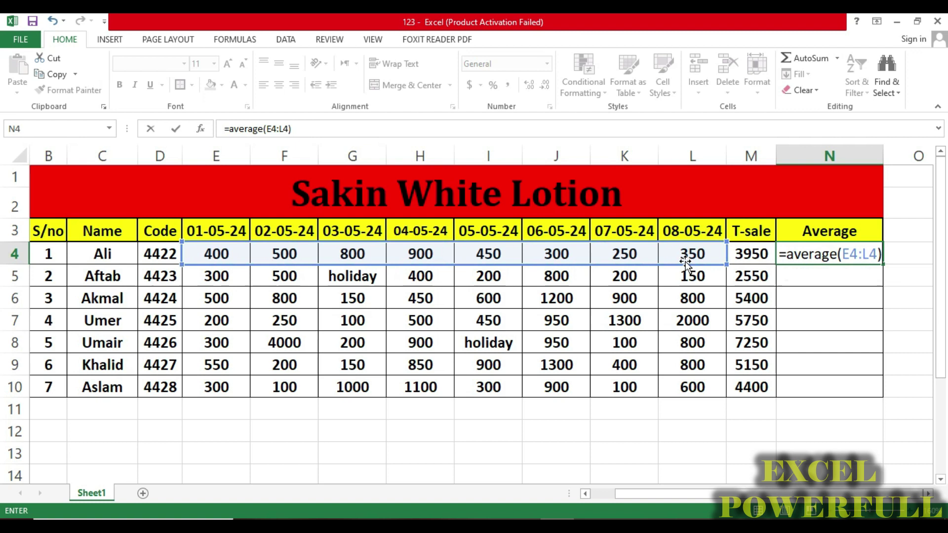
pyautogui.press('Return')
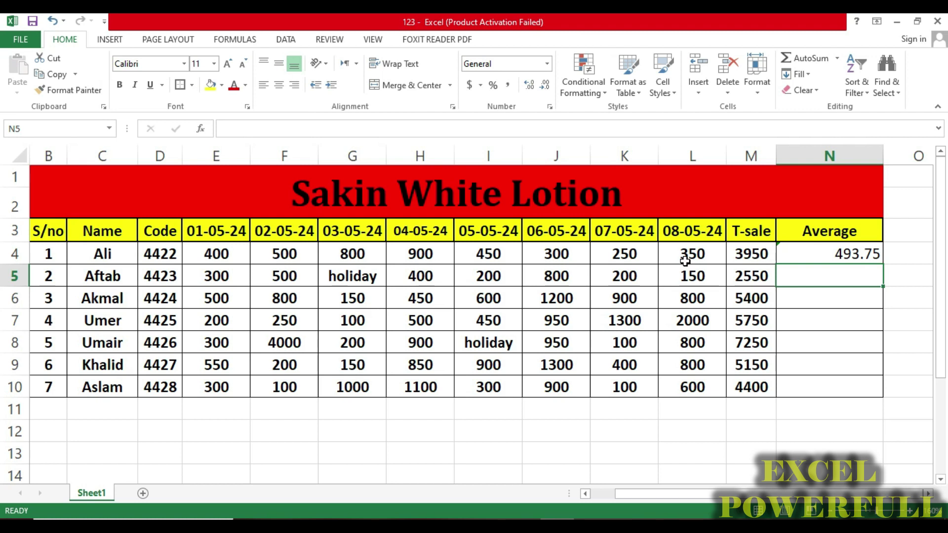
# - Fill the average formula from N4 down through N10 and ignore the formula errors flagged in that range
pyautogui.click(879, 257)
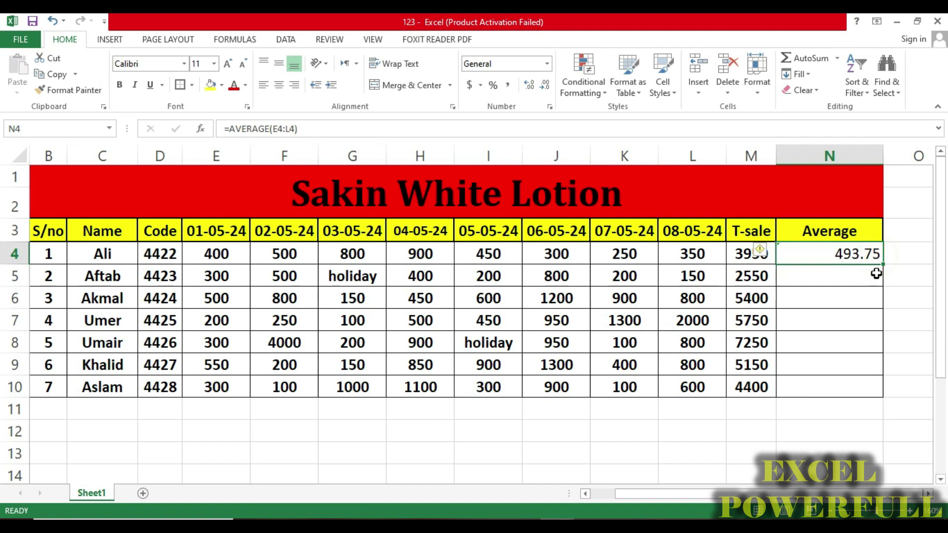
pyautogui.moveTo(883, 266); pyautogui.dragTo(884, 389)
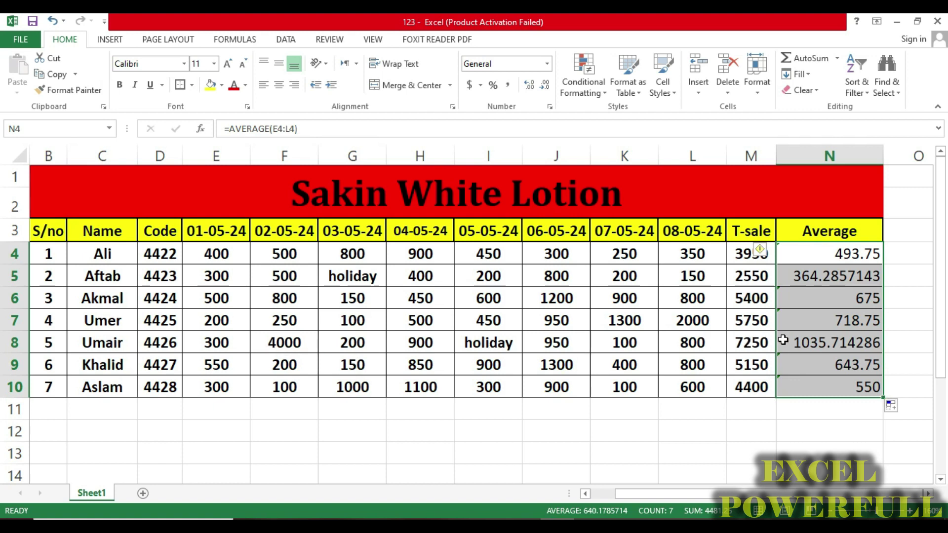
pyautogui.moveTo(810, 254); pyautogui.dragTo(817, 388)
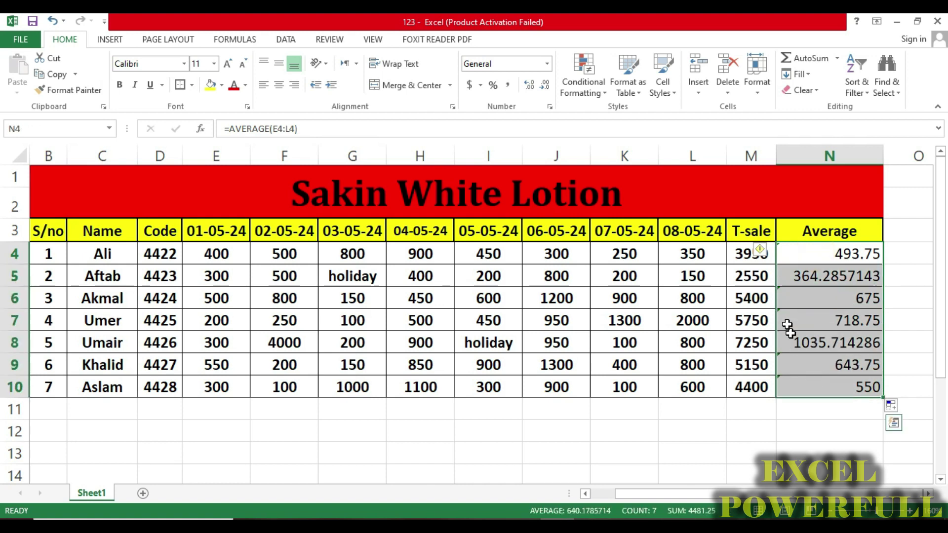
pyautogui.click(761, 253)
pyautogui.click(780, 320)
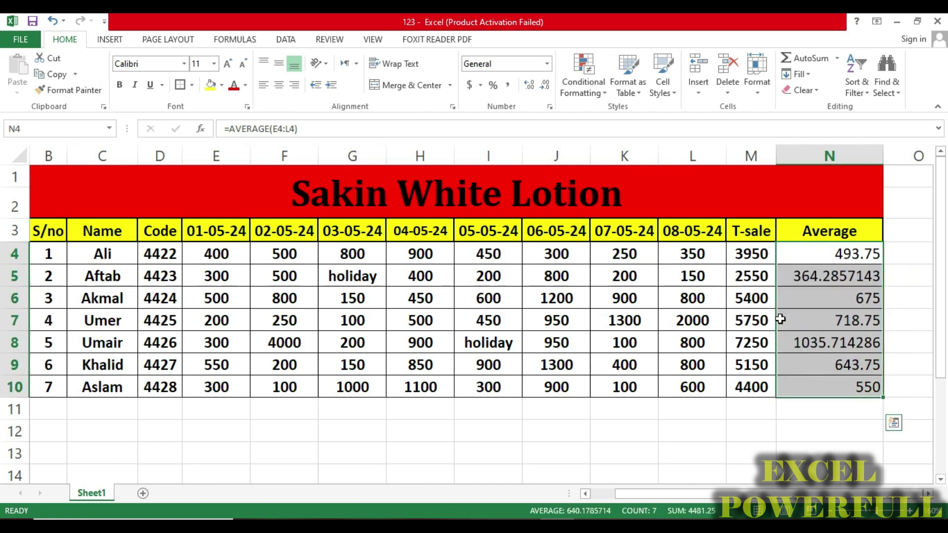
# - Check the average formulas in N5 to N9 and the row of daily sales each one references
pyautogui.click(842, 278)
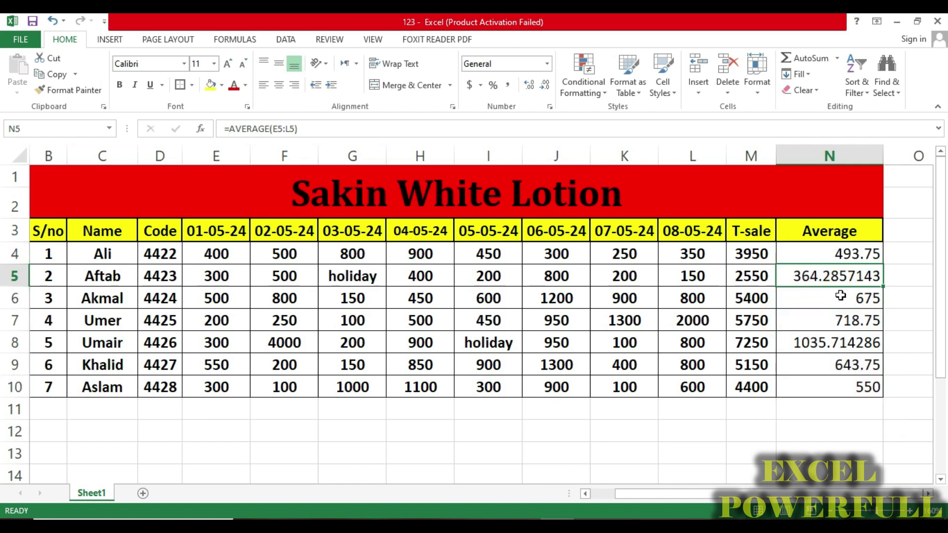
pyautogui.click(838, 302)
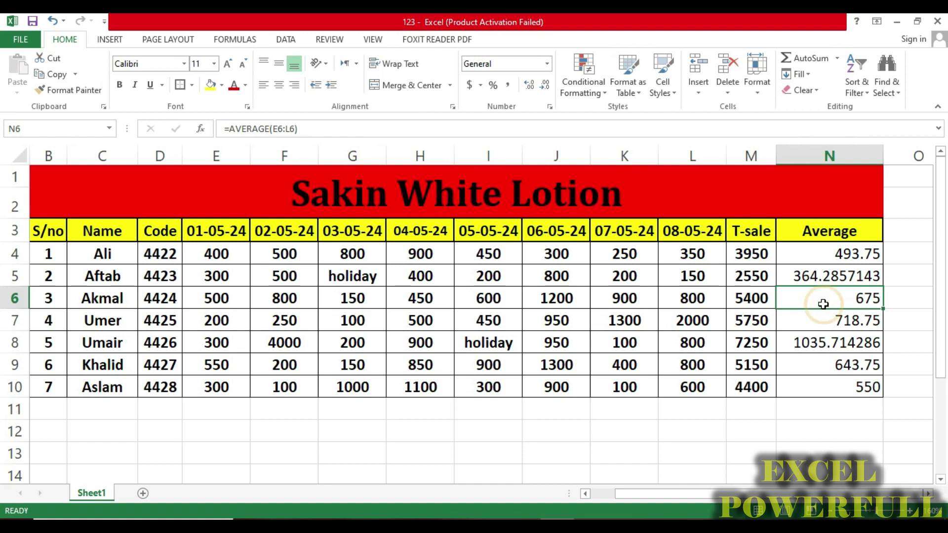
pyautogui.click(819, 328)
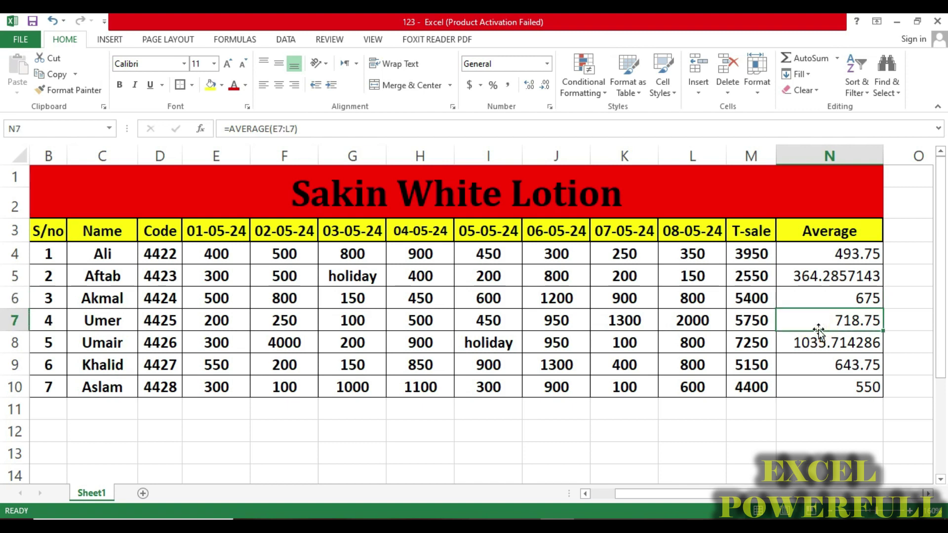
pyautogui.click(818, 340)
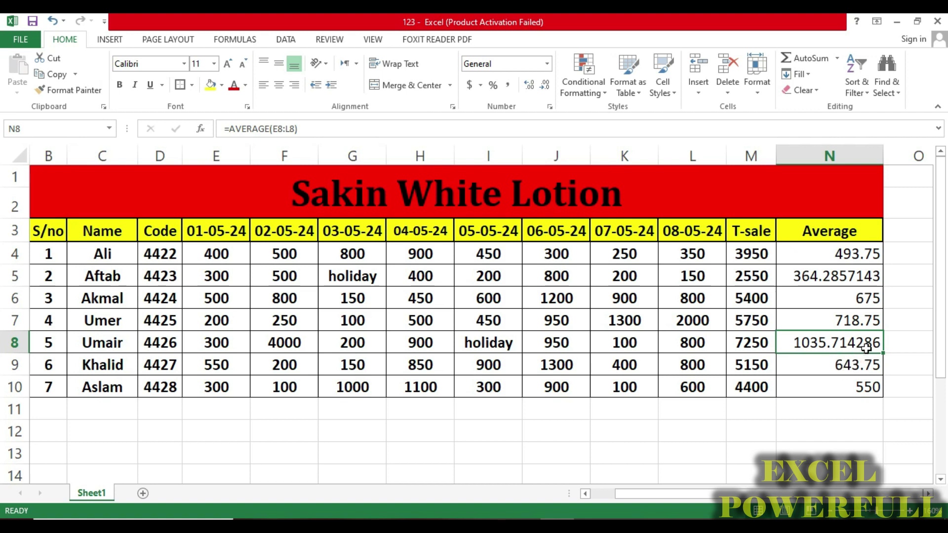
pyautogui.click(858, 367)
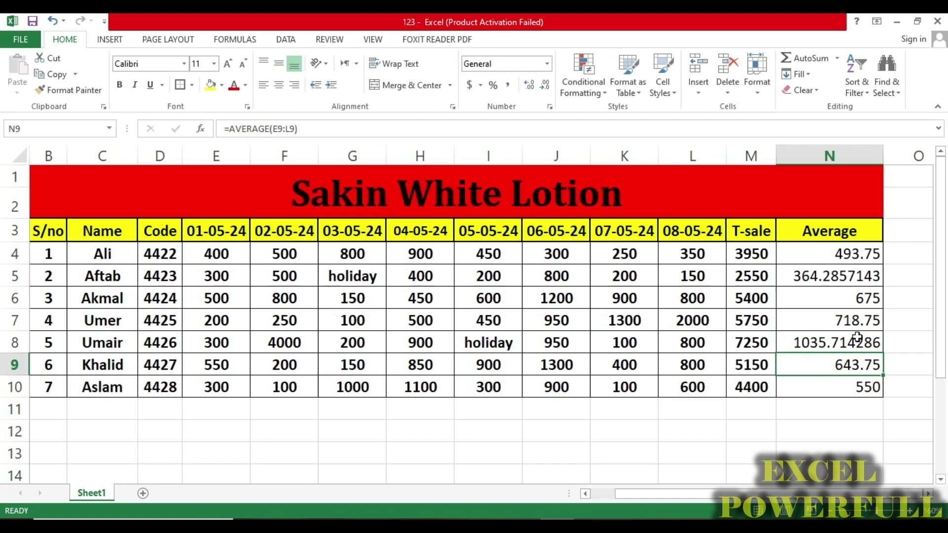
# - Format the averages in N4:N10 as Number with 0 decimal places and centre them vertically and horizontally
pyautogui.click(834, 253)
pyautogui.moveTo(841, 265); pyautogui.dragTo(833, 387)
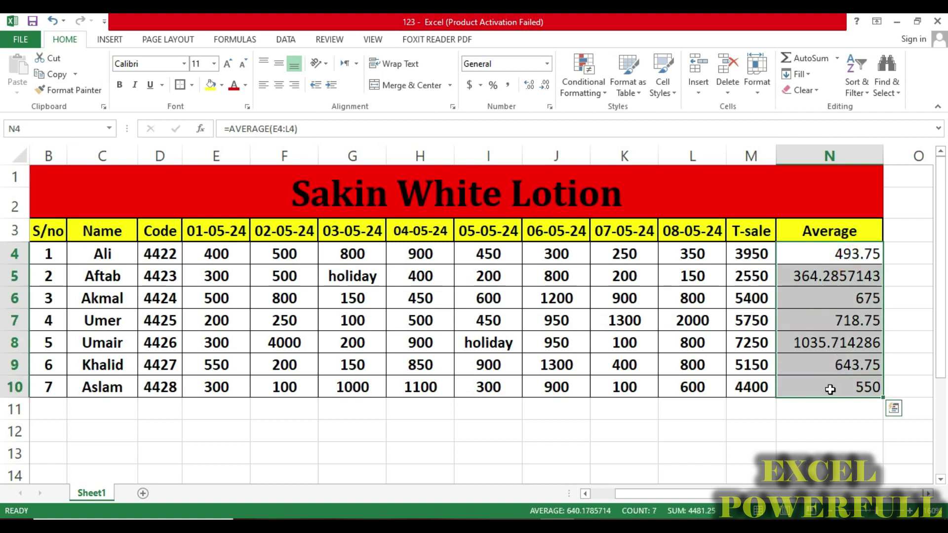
pyautogui.rightClick(830, 390)
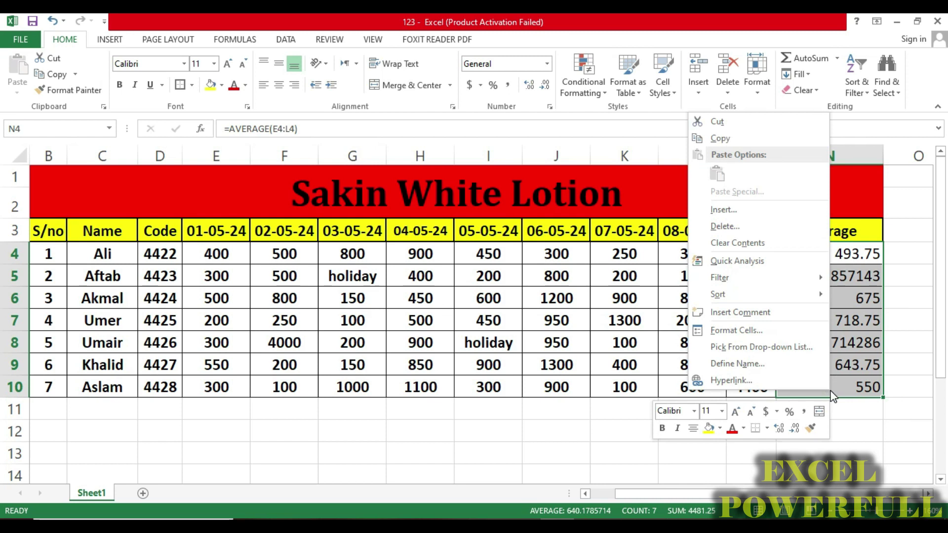
pyautogui.click(739, 330)
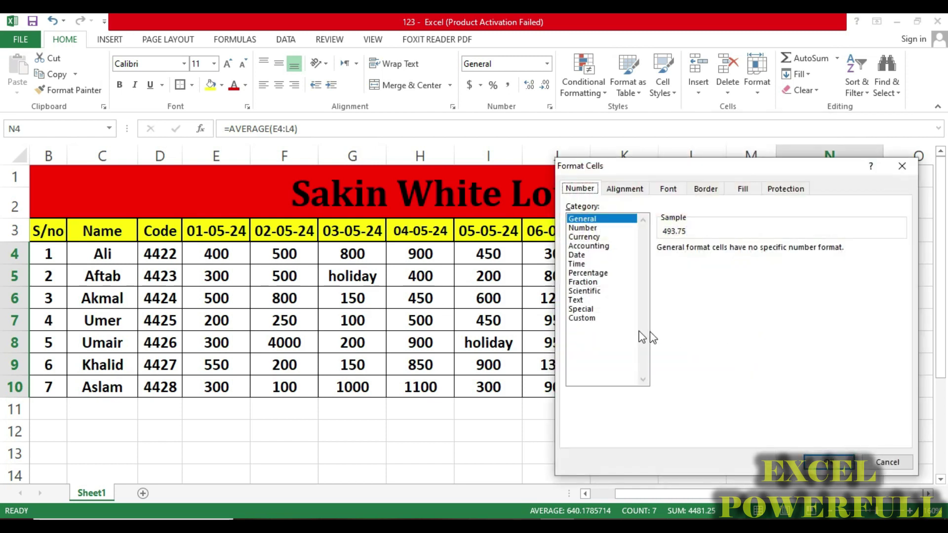
pyautogui.click(586, 229)
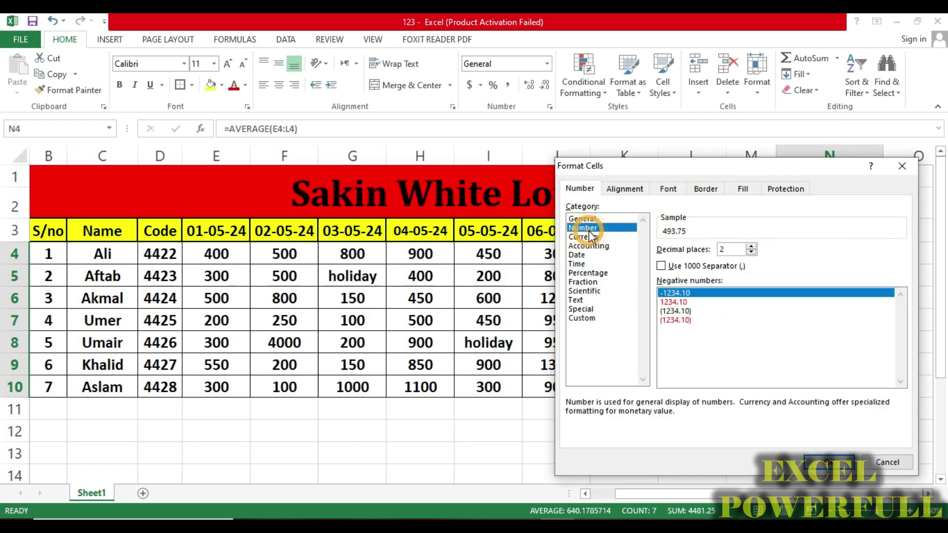
pyautogui.click(751, 252)
pyautogui.click(751, 252)
pyautogui.click(751, 253)
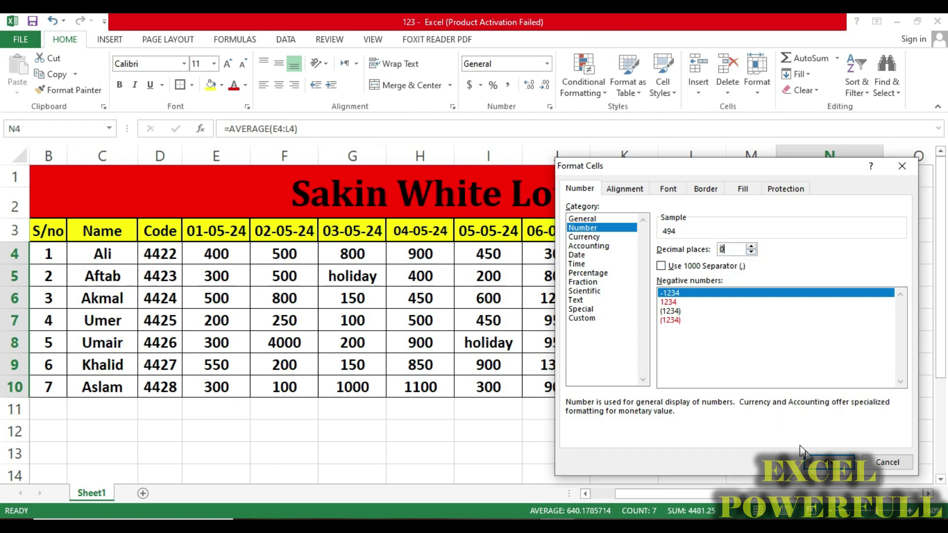
pyautogui.click(820, 462)
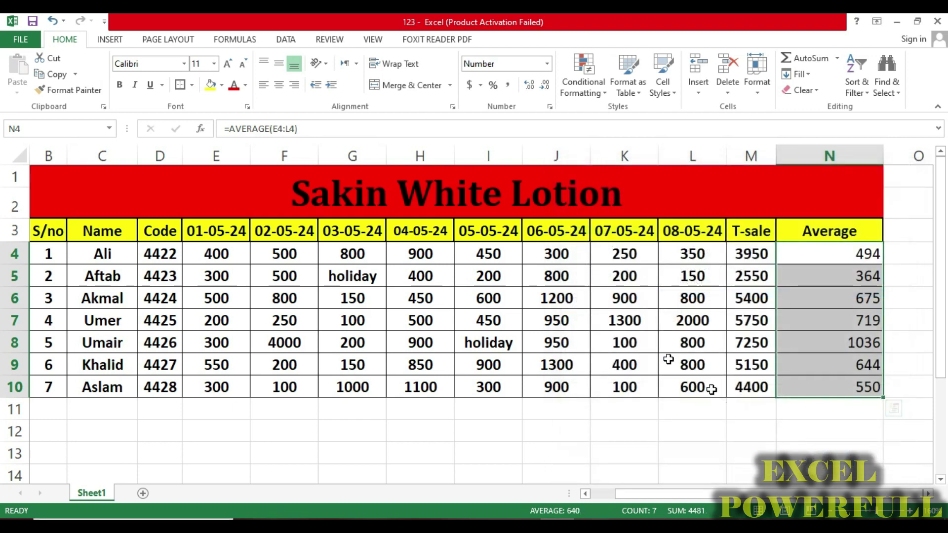
pyautogui.click(279, 63)
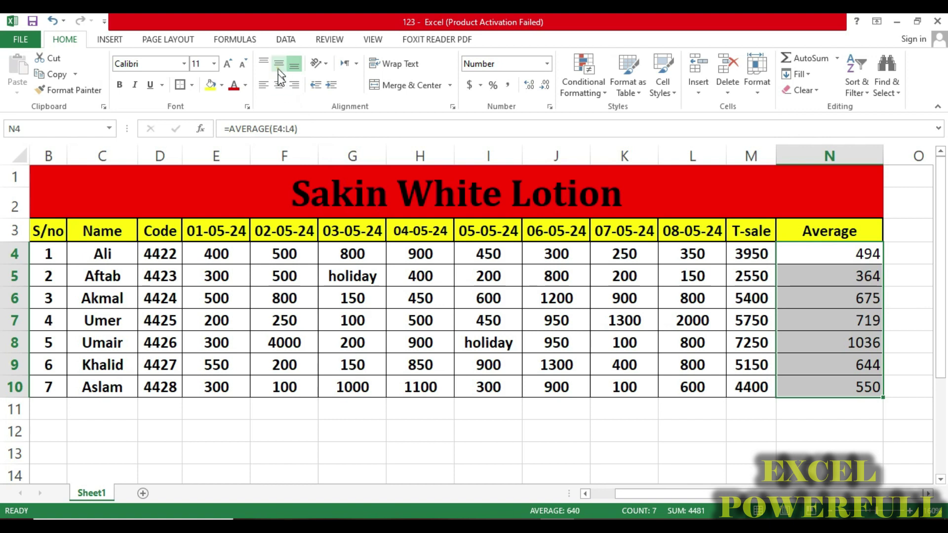
pyautogui.click(280, 85)
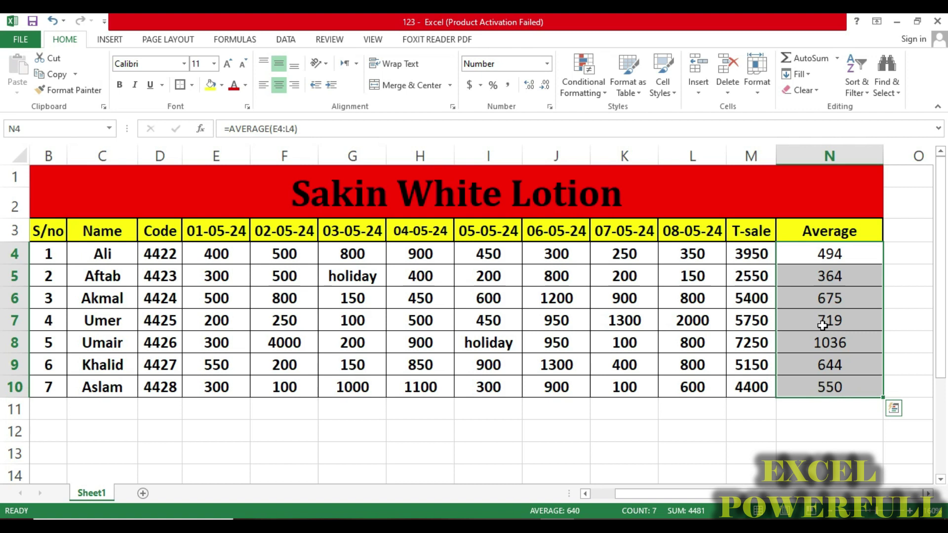
# - Look over the formatted results in the Average column, comparing individual salespeople's values
pyautogui.click(838, 251)
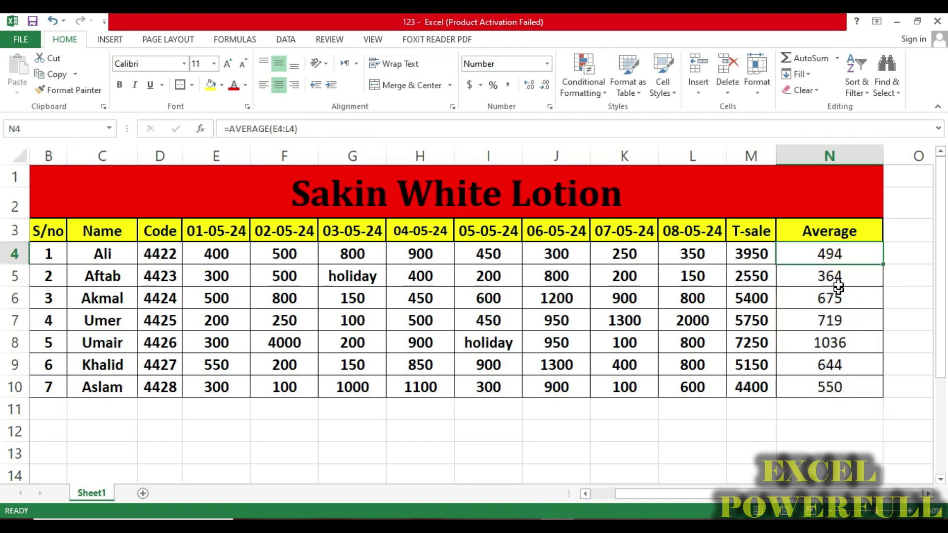
pyautogui.click(838, 285)
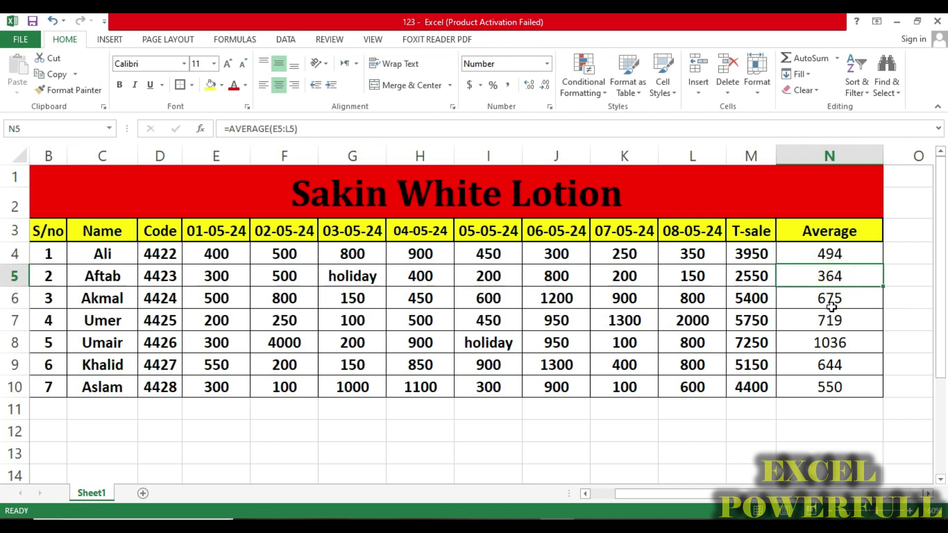
pyautogui.click(831, 403)
pyautogui.click(831, 393)
pyautogui.click(824, 326)
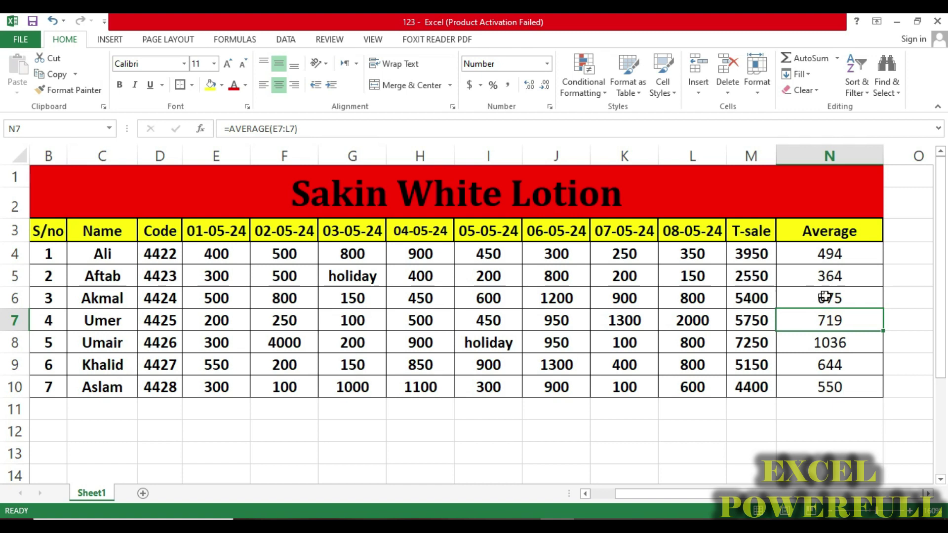
# - Add a second Average header in O3, beside the existing Average column
pyautogui.click(928, 493)
pyautogui.click(928, 493)
pyautogui.click(928, 494)
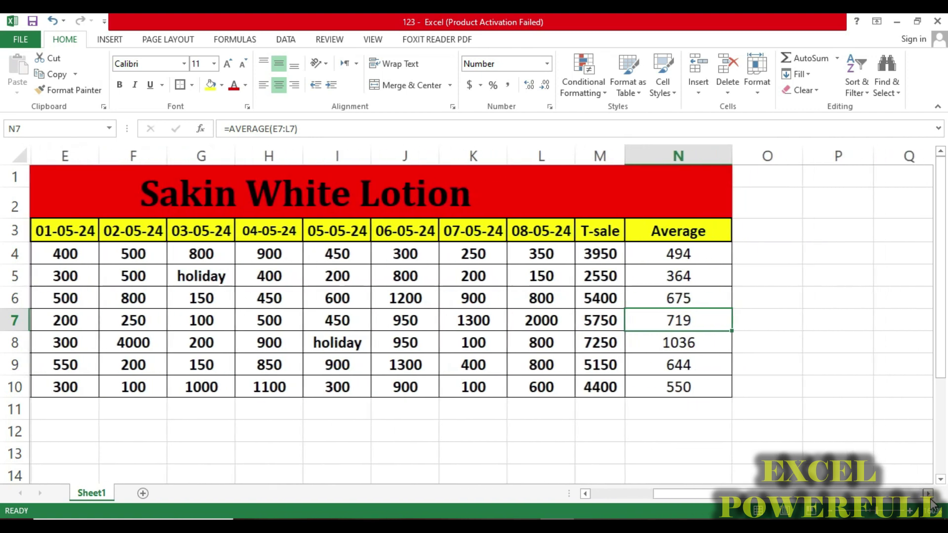
pyautogui.moveTo(680, 497)
pyautogui.mouseDown()
pyautogui.moveTo(655, 497)
pyautogui.moveTo(665, 498)
pyautogui.mouseUp()
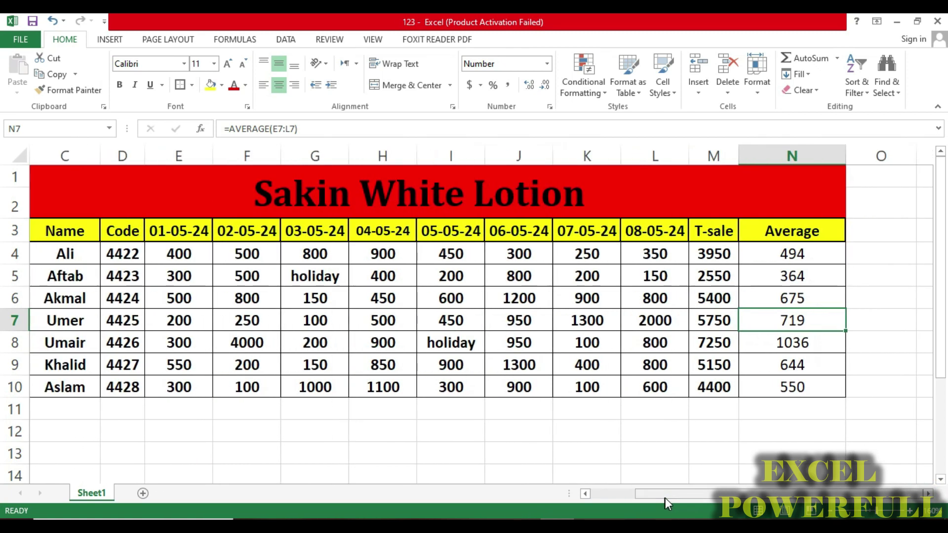
pyautogui.click(928, 493)
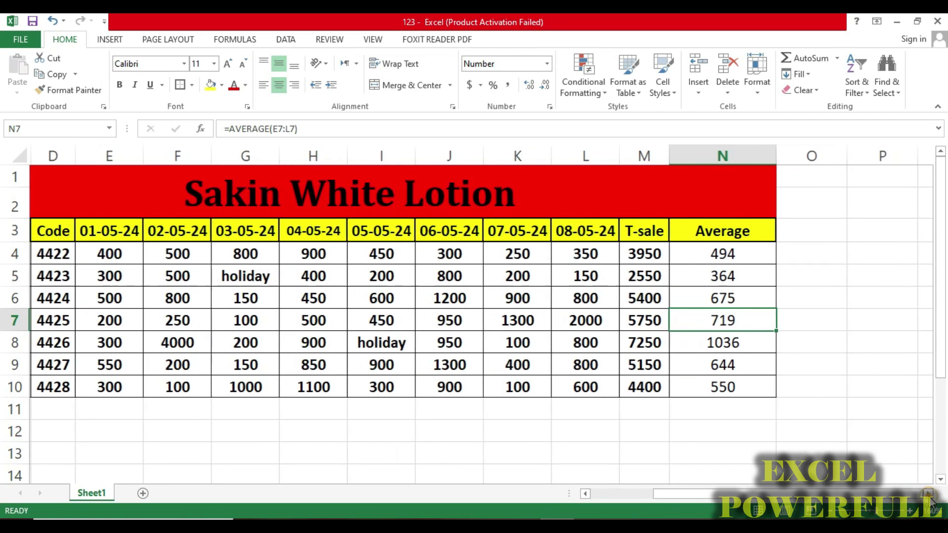
pyautogui.click(806, 239)
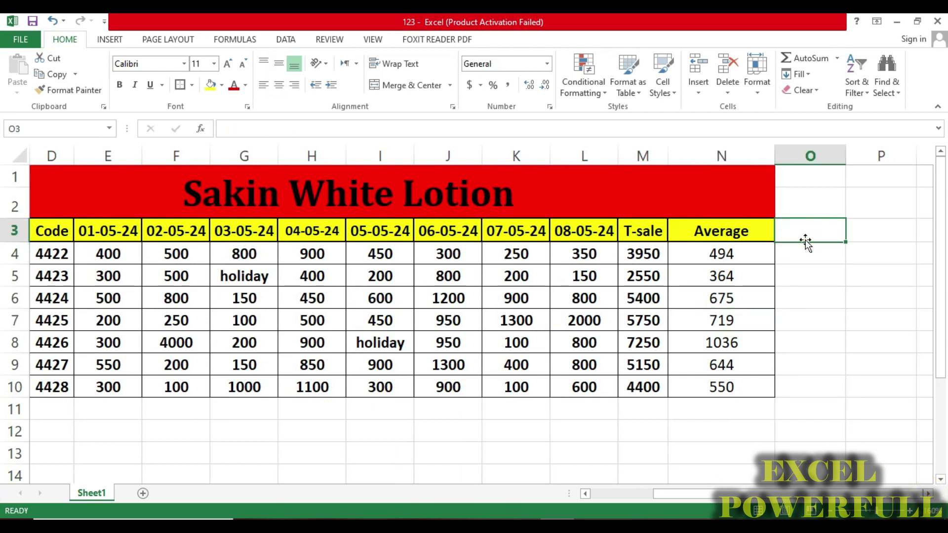
pyautogui.write('a')
pyautogui.press('BackSpace')
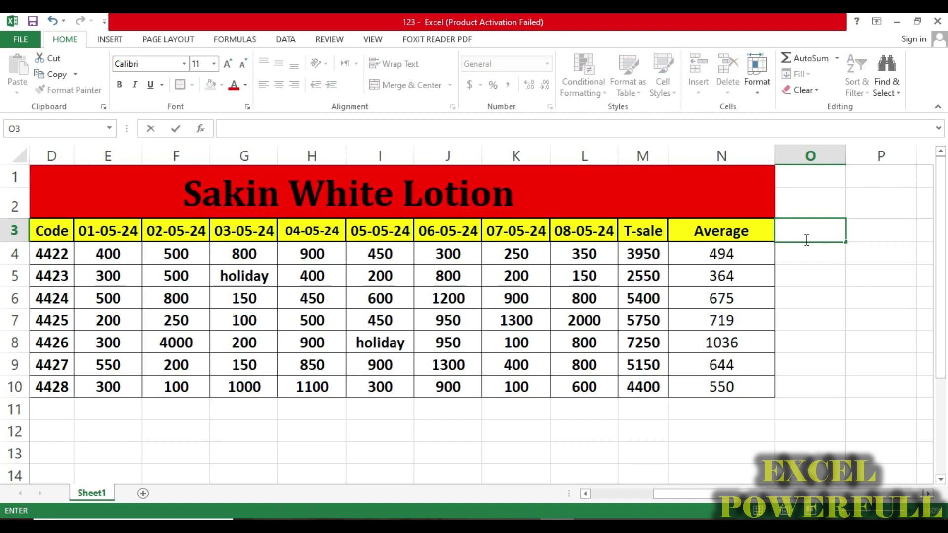
pyautogui.write('Average')
pyautogui.press('Return')
# - Apply all borders and bold to O3:O10
pyautogui.click(807, 236)
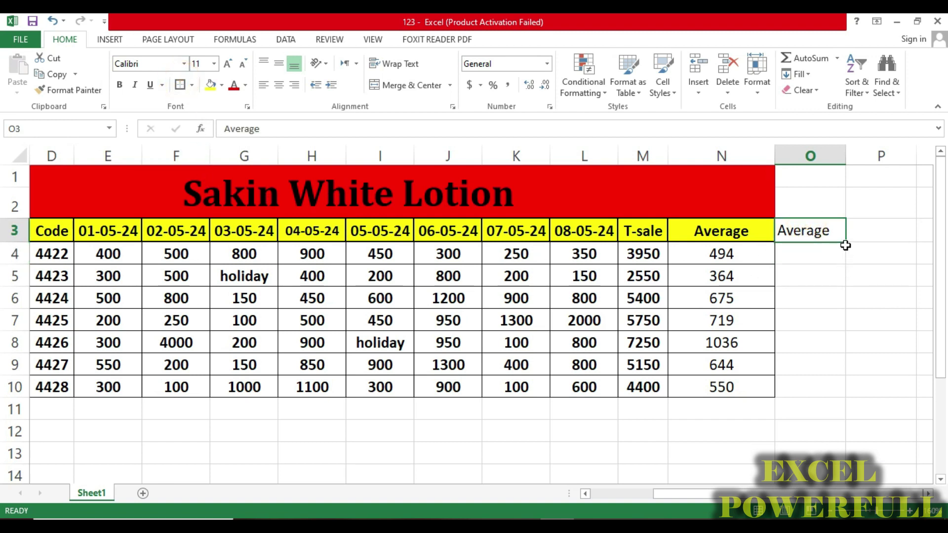
pyautogui.moveTo(821, 234); pyautogui.dragTo(817, 390)
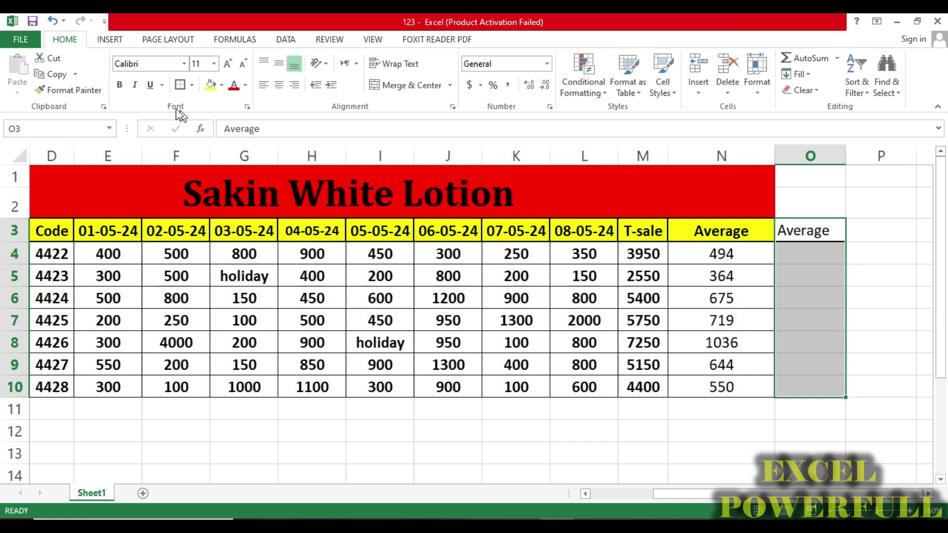
pyautogui.click(192, 85)
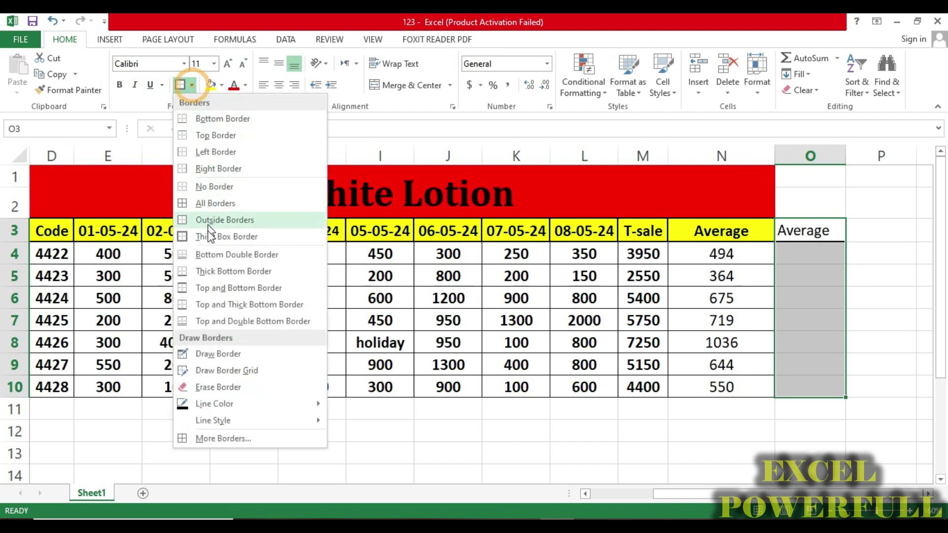
pyautogui.click(210, 204)
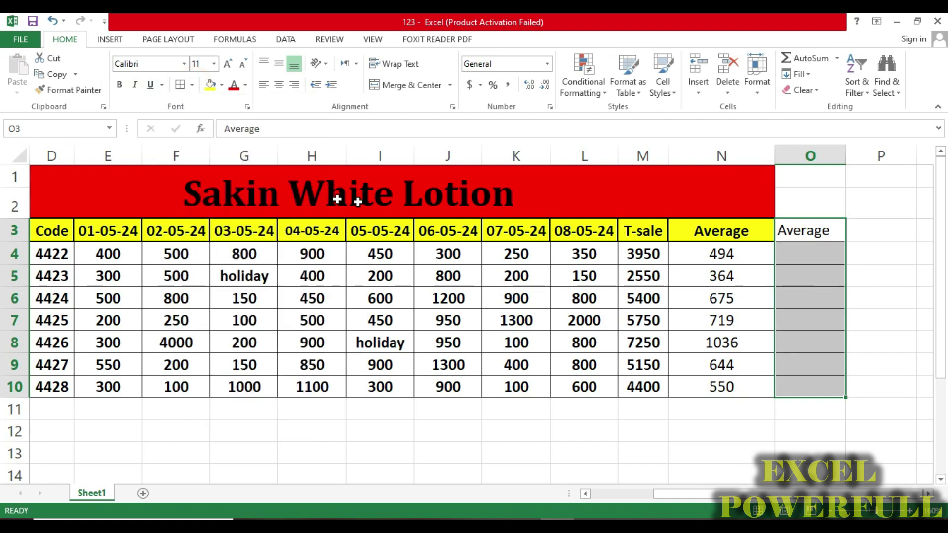
pyautogui.click(119, 85)
# - Extend the merged and centred Sakin White Lotion title in rows 1 and 2 across column O
pyautogui.moveTo(726, 193); pyautogui.dragTo(787, 193)
pyautogui.click(392, 91)
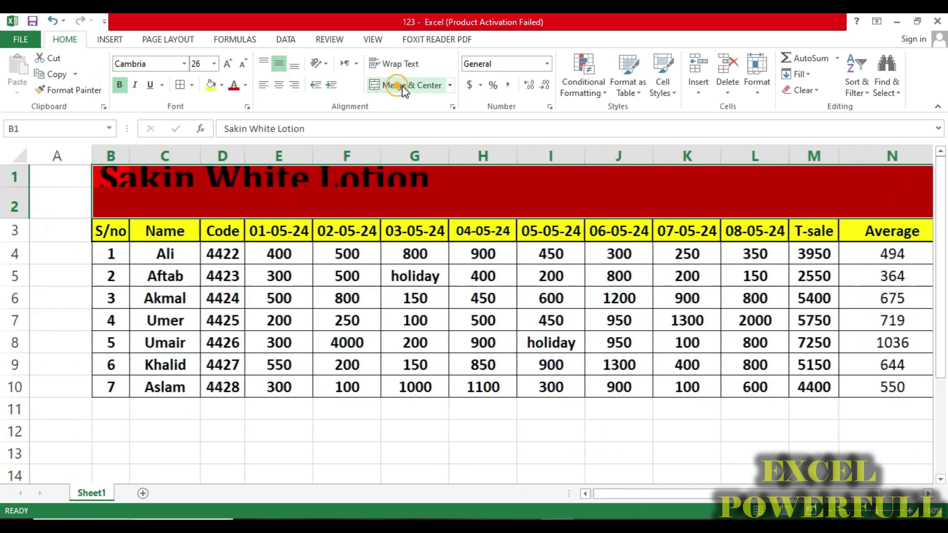
pyautogui.click(392, 91)
pyautogui.moveTo(843, 497); pyautogui.dragTo(924, 495)
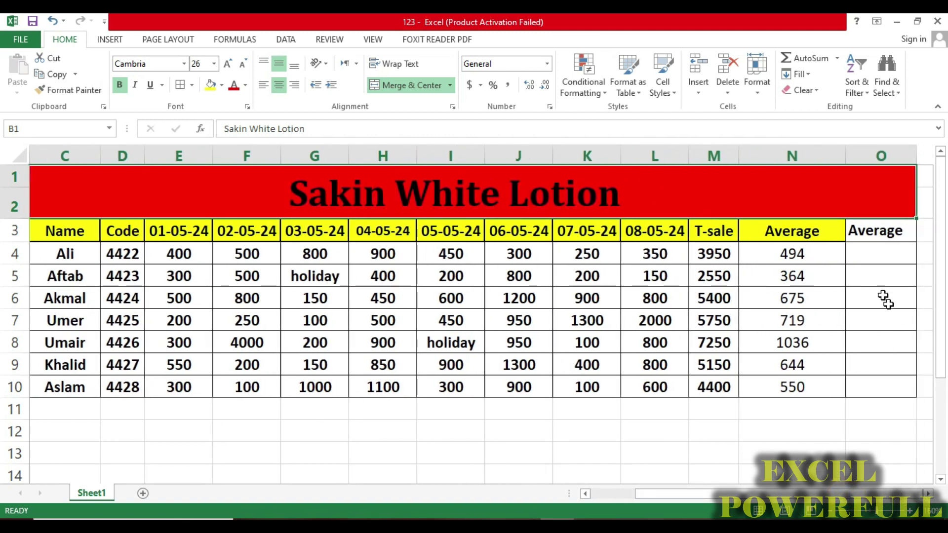
# - Calculate the first salesperson's average in O4 by dividing the total sale by the eight days, using =M4/8
pyautogui.click(876, 259)
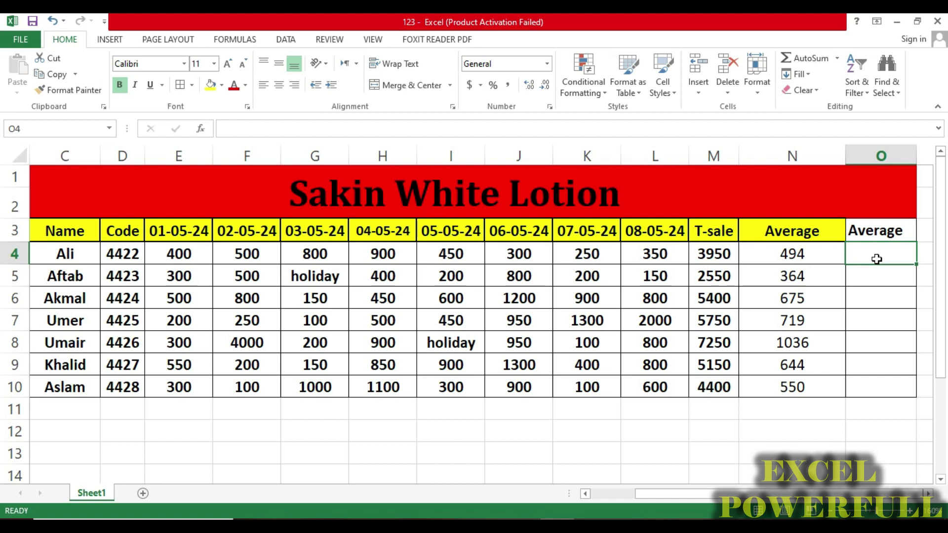
pyautogui.click(805, 260)
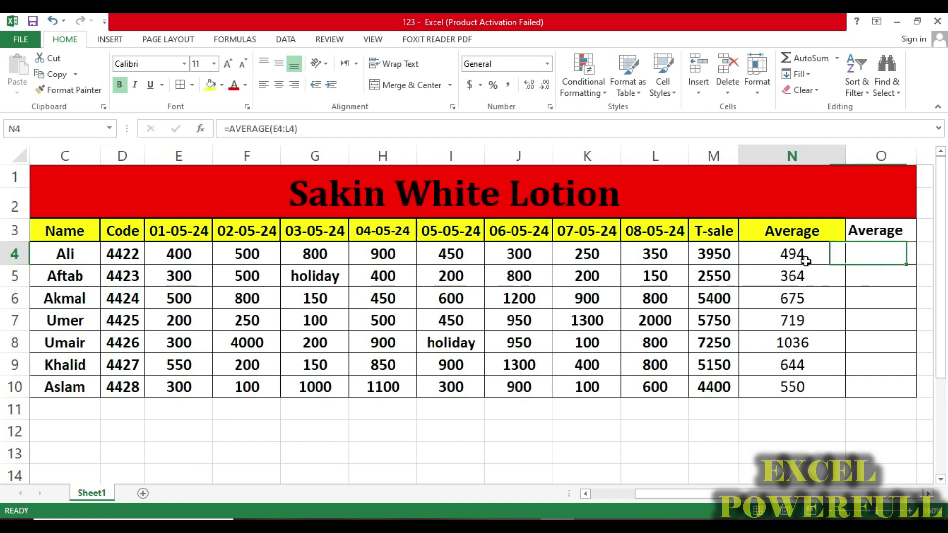
pyautogui.click(894, 257)
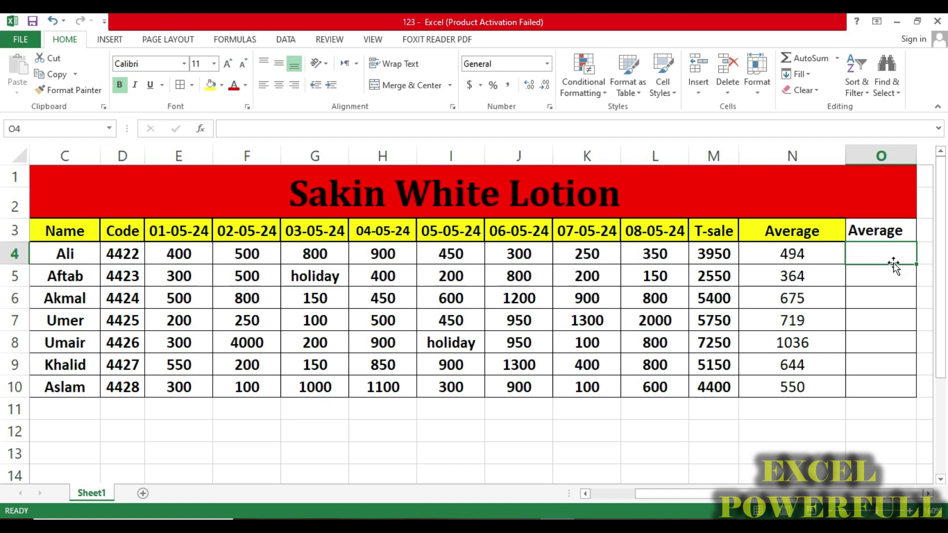
pyautogui.write('=')
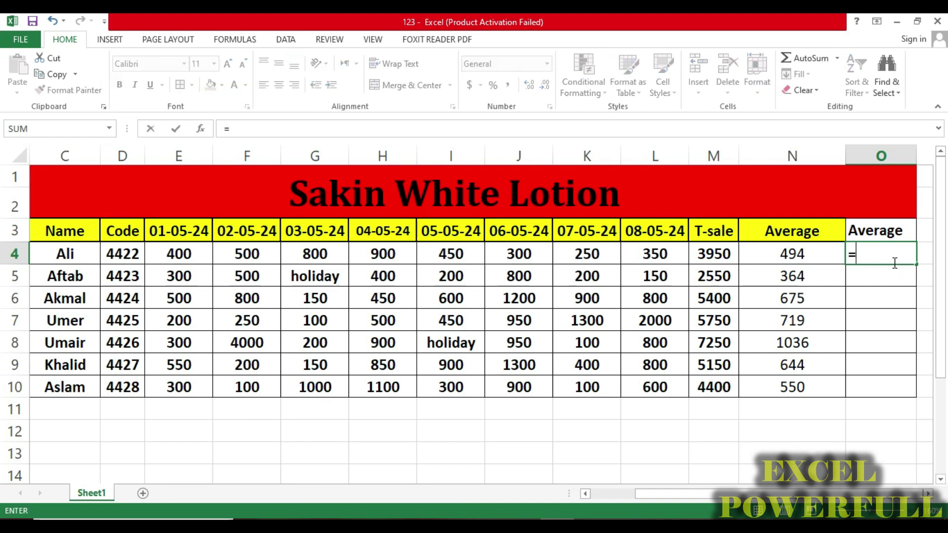
pyautogui.click(717, 259)
pyautogui.write('/8')
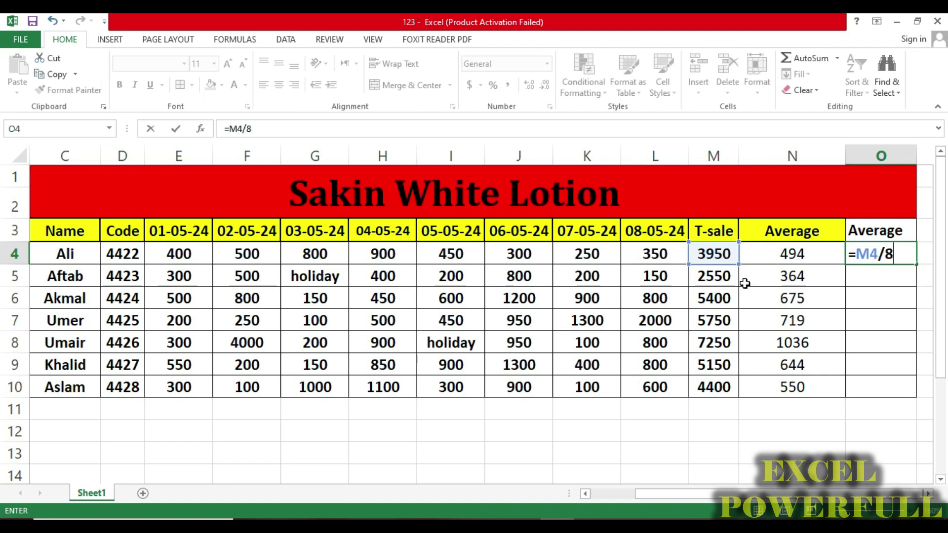
pyautogui.press('Return')
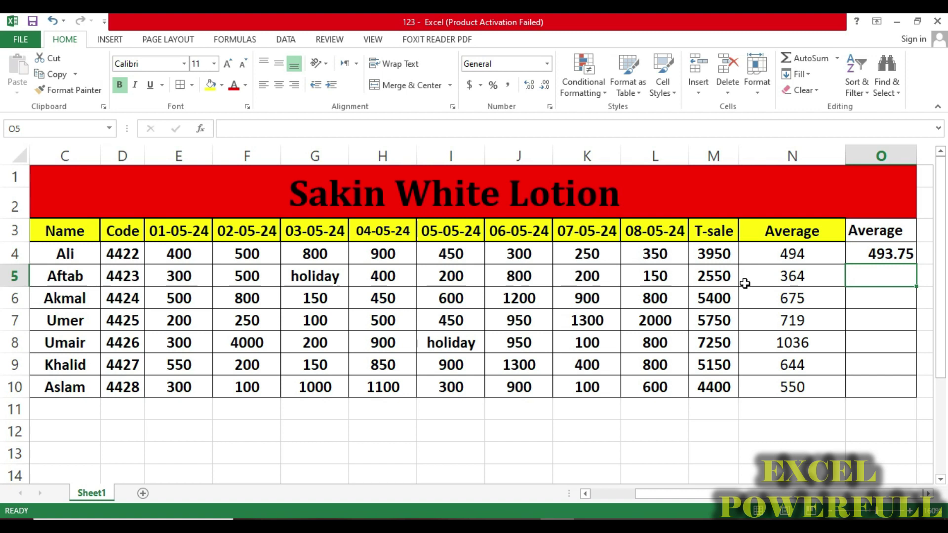
# - Format O4 as Number with 0 decimal places and centre it vertically and horizontally
pyautogui.click(884, 253)
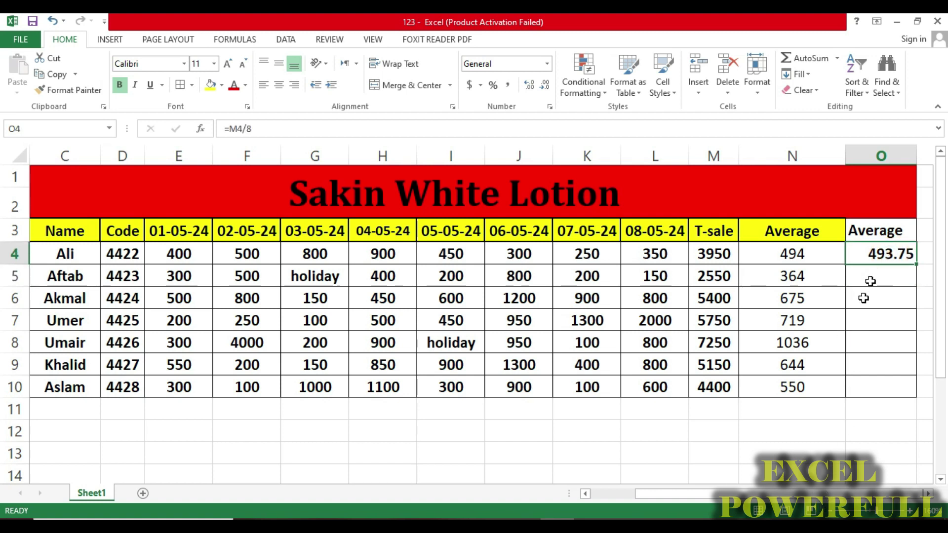
pyautogui.rightClick(877, 253)
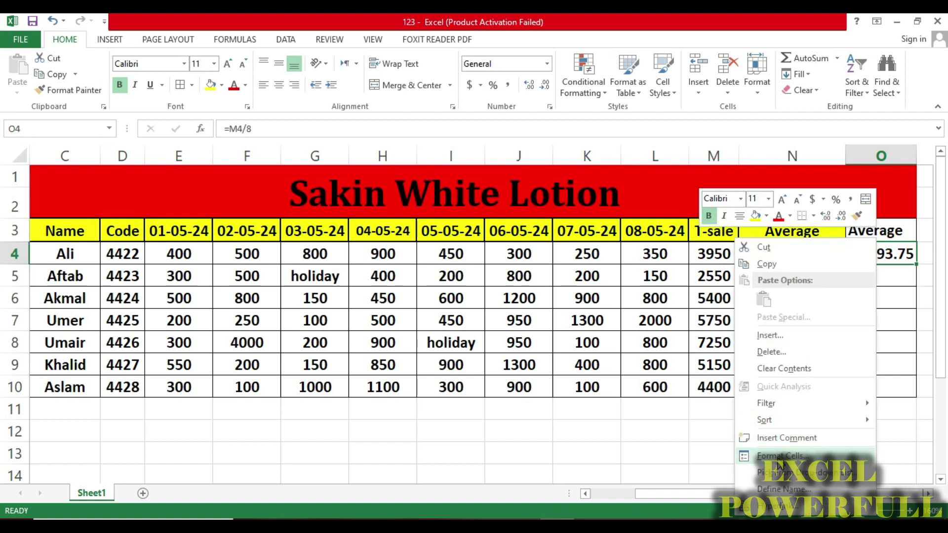
pyautogui.click(779, 457)
pyautogui.click(610, 268)
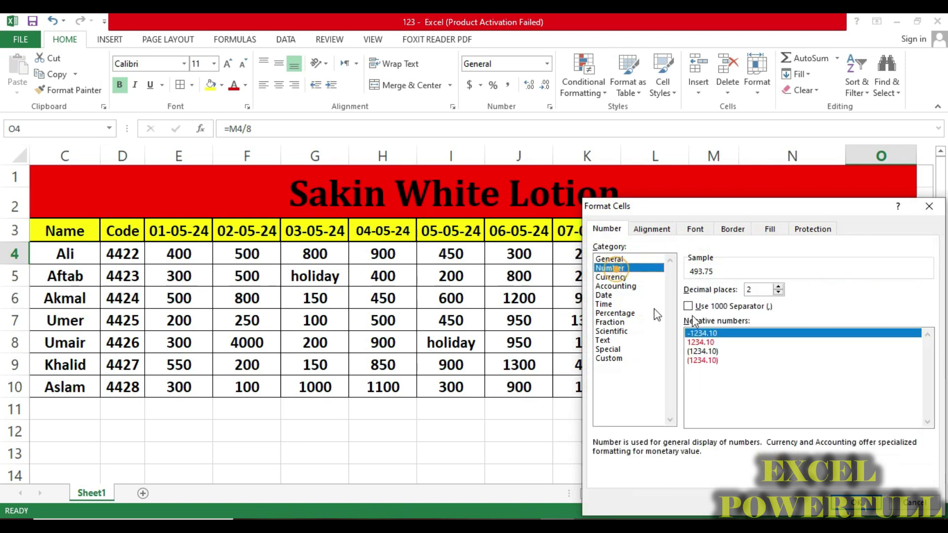
pyautogui.click(778, 293)
pyautogui.click(779, 293)
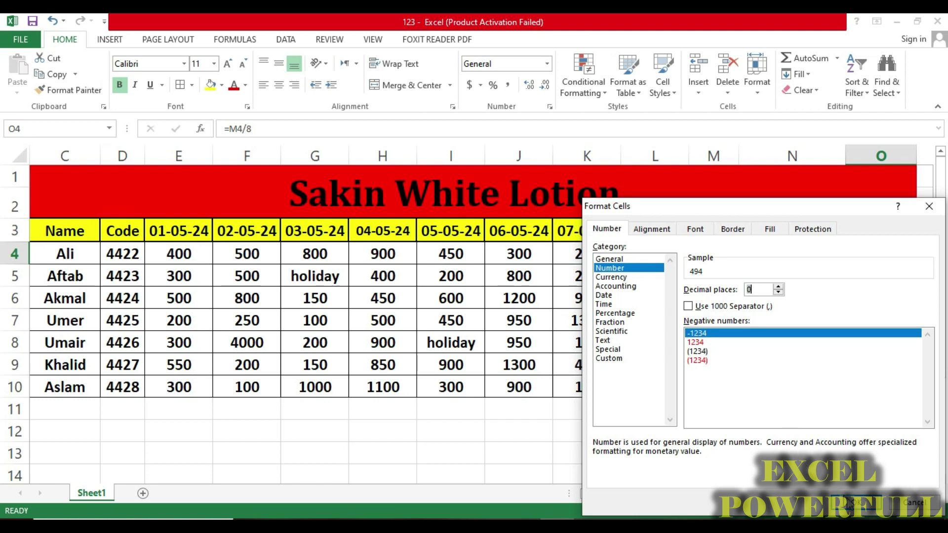
pyautogui.click(851, 503)
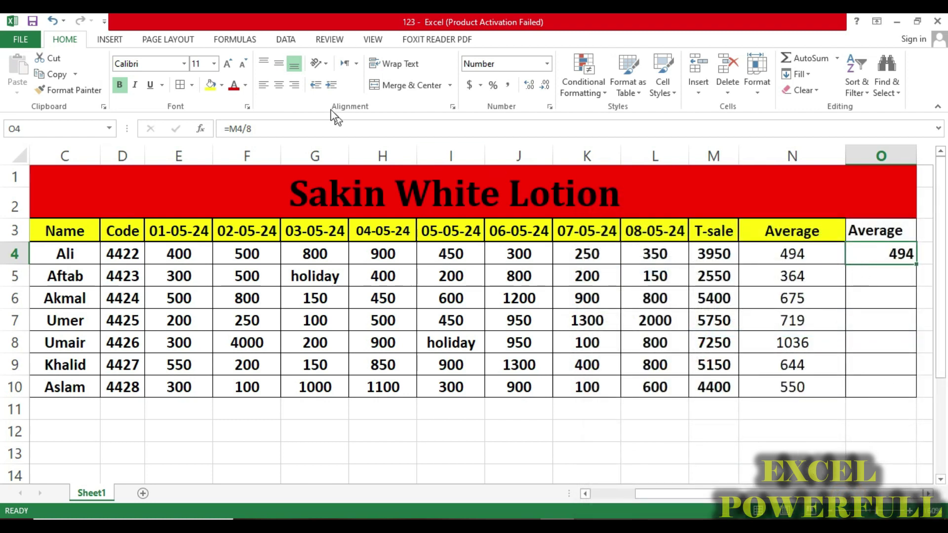
pyautogui.click(279, 63)
pyautogui.click(279, 84)
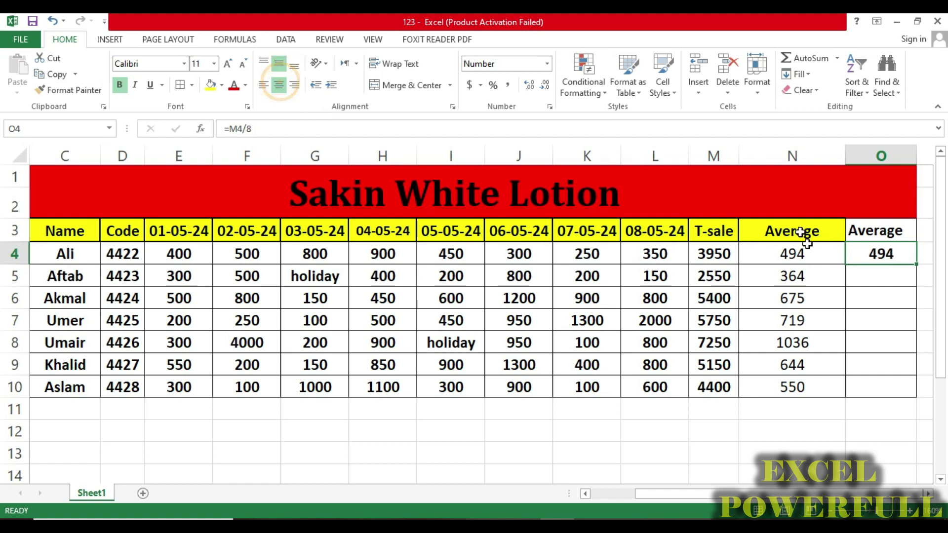
# - Centre the new Average column O3:O10 vertically and horizontally
pyautogui.click(805, 260)
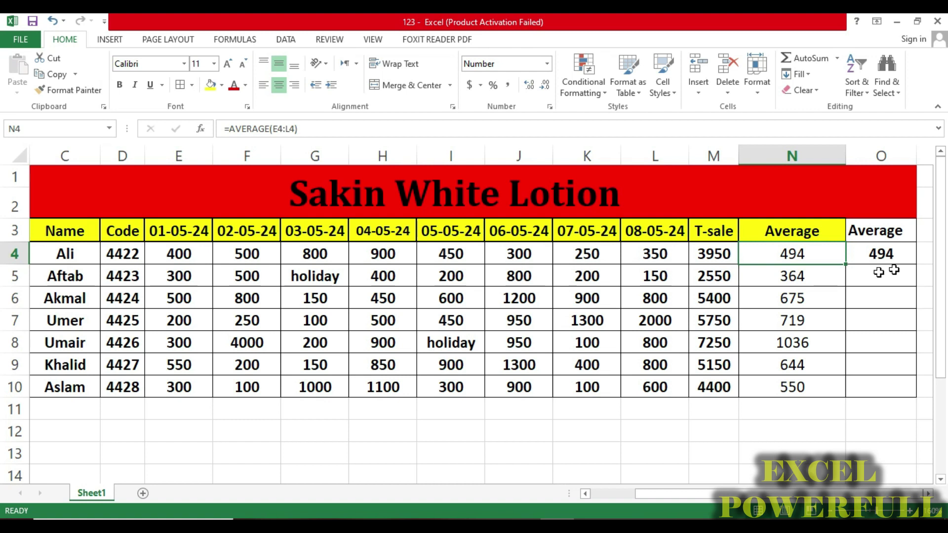
pyautogui.moveTo(889, 254); pyautogui.dragTo(855, 383)
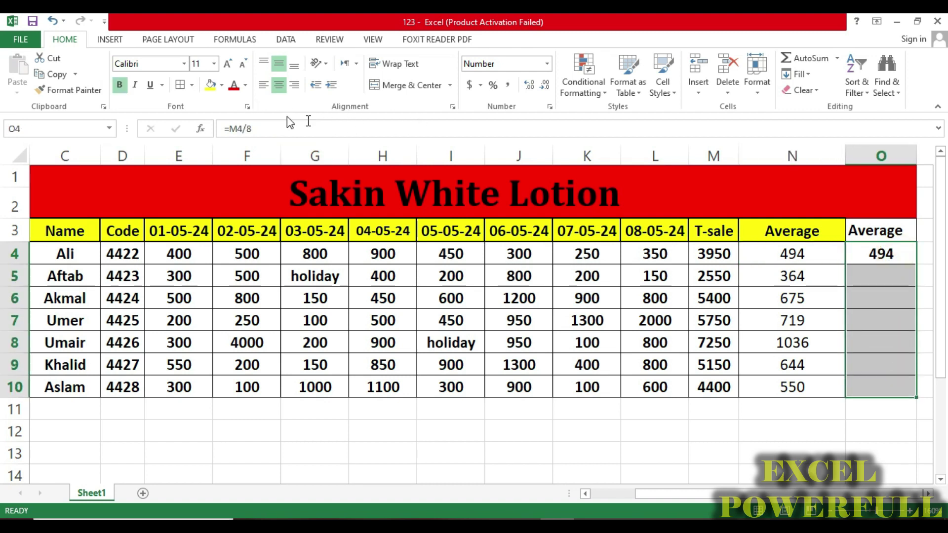
pyautogui.click(899, 281)
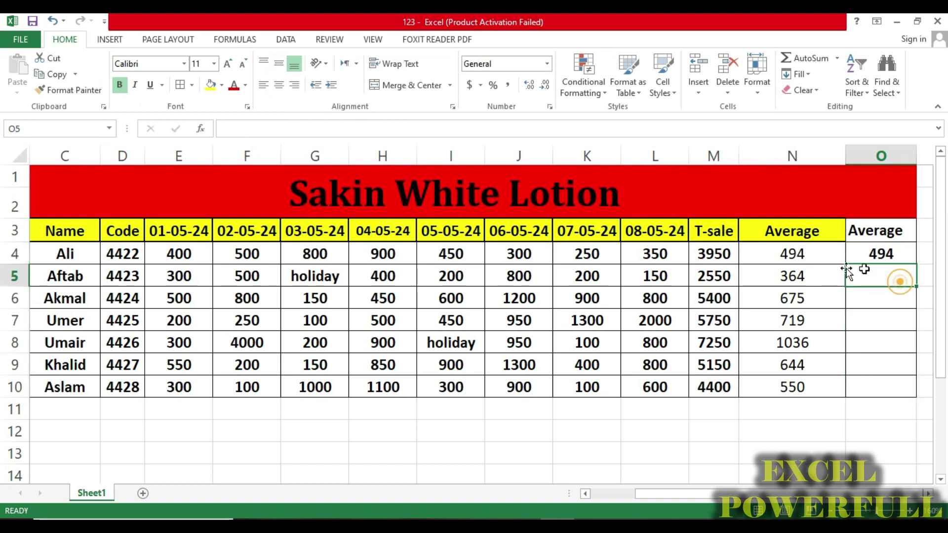
pyautogui.click(806, 257)
pyautogui.moveTo(874, 231); pyautogui.dragTo(882, 382)
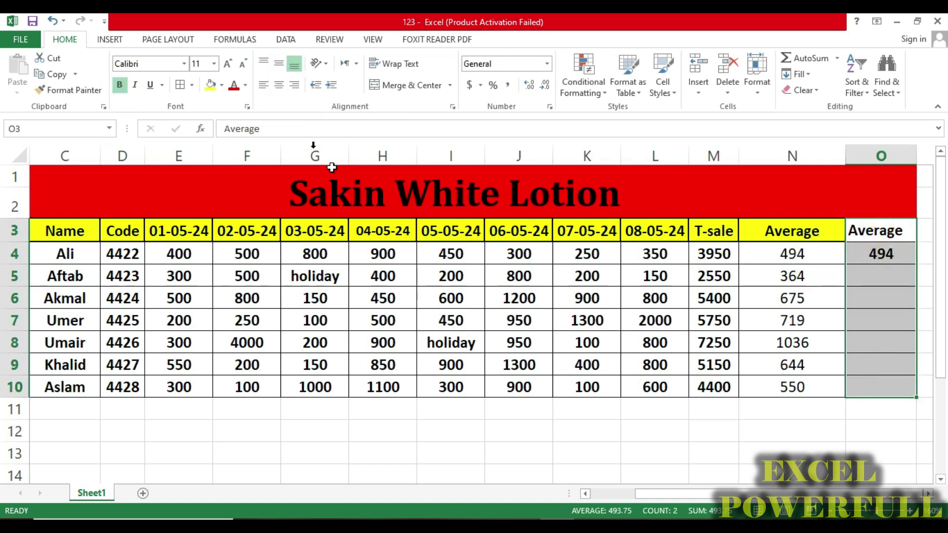
pyautogui.click(279, 63)
pyautogui.click(279, 85)
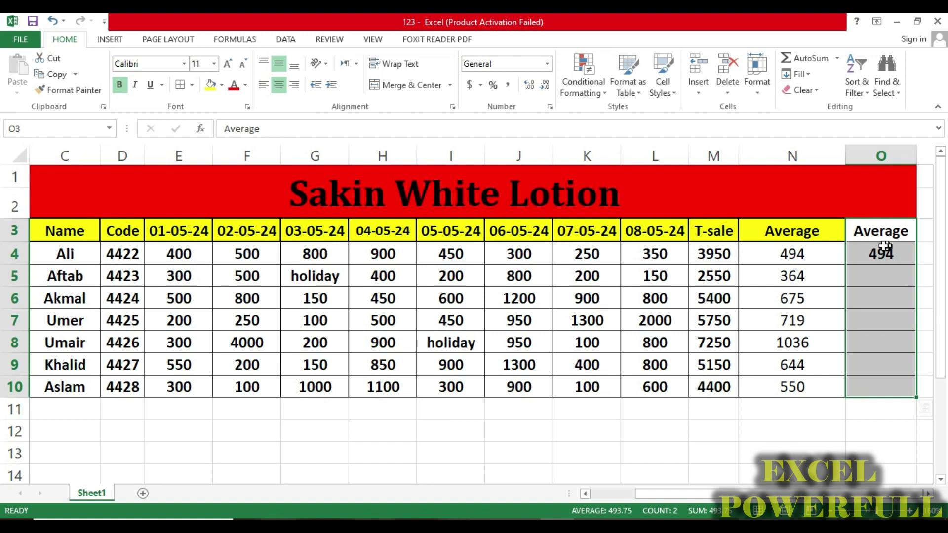
# - Compare the AVERAGE formula in N4 with the division formula in O4 and the total it uses in M4
pyautogui.click(797, 291)
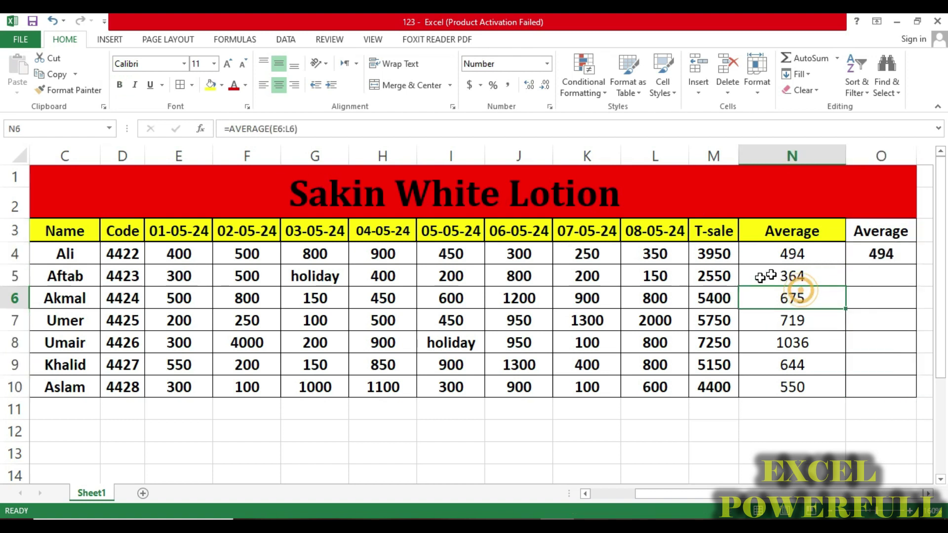
pyautogui.click(792, 255)
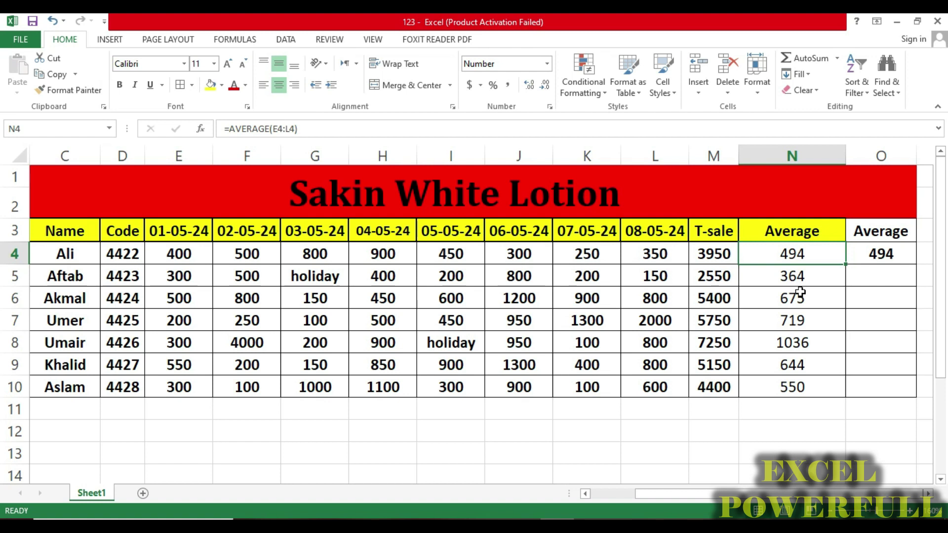
pyautogui.click(902, 253)
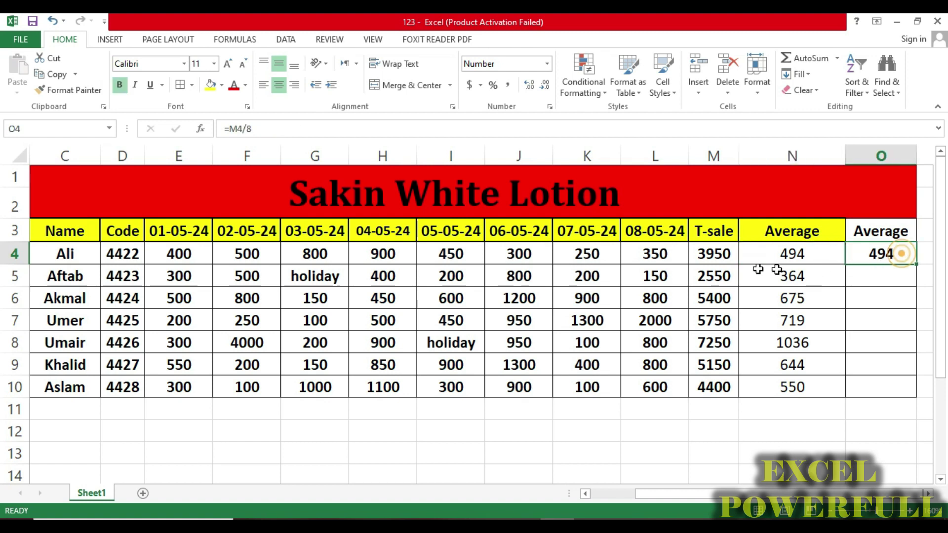
pyautogui.click(721, 257)
# - Clear O4 and re-enter the first salesperson's average as the total sale divided by eight days, =M4/8
pyautogui.click(869, 253)
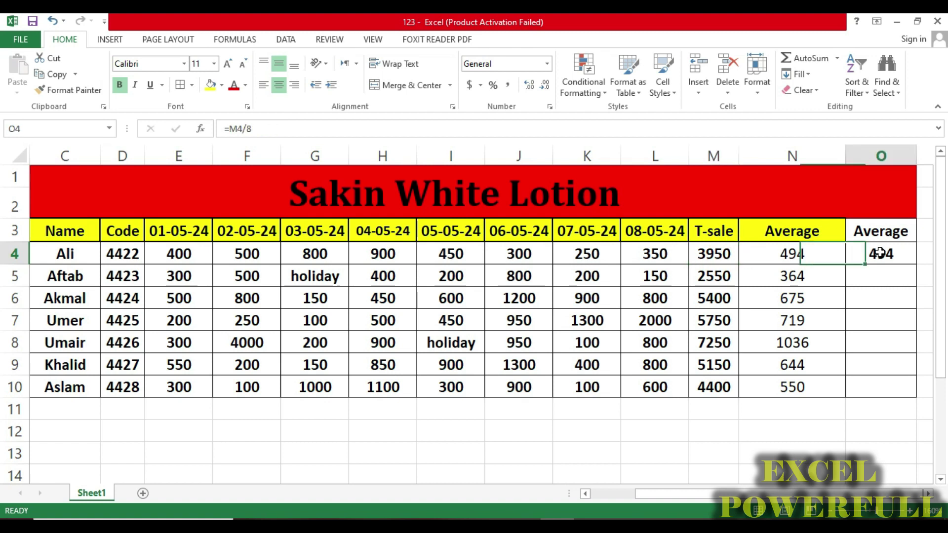
pyautogui.press('Delete')
pyautogui.write('=')
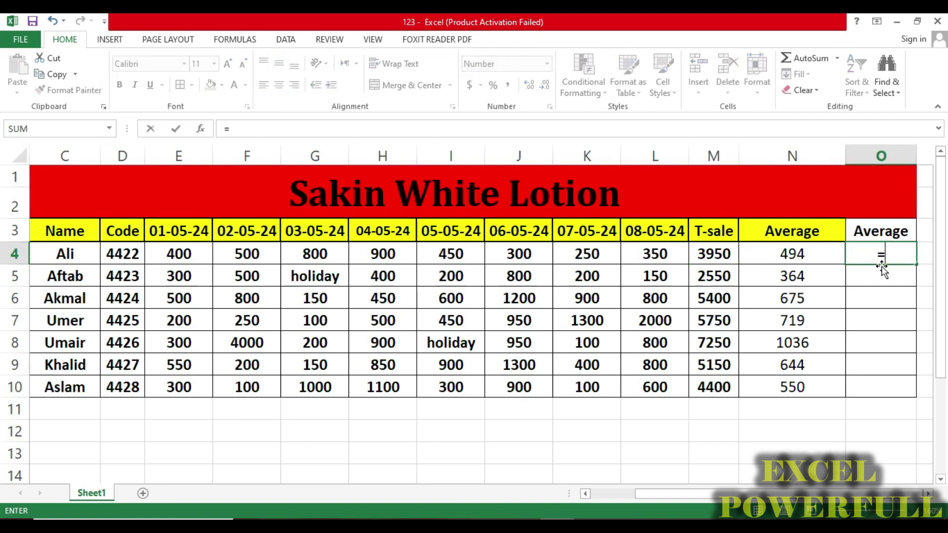
pyautogui.click(722, 257)
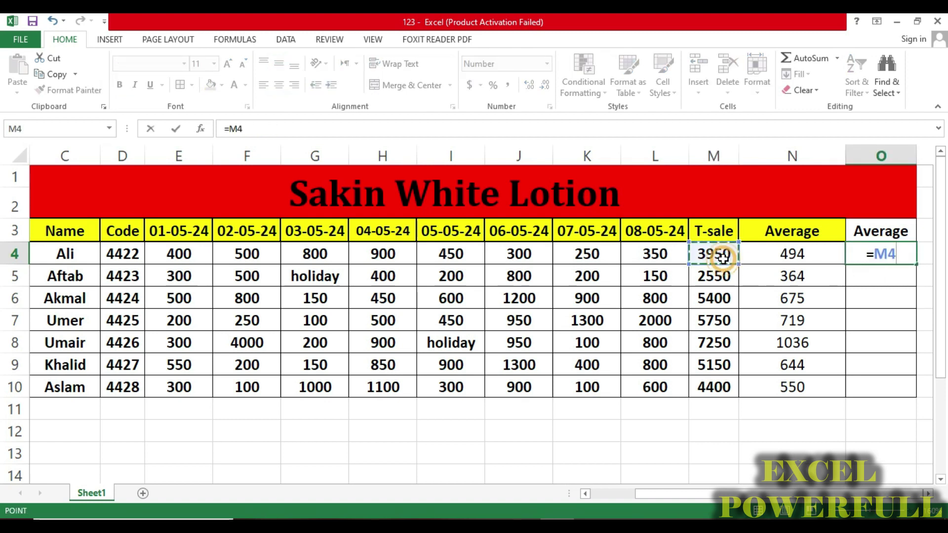
pyautogui.write('/')
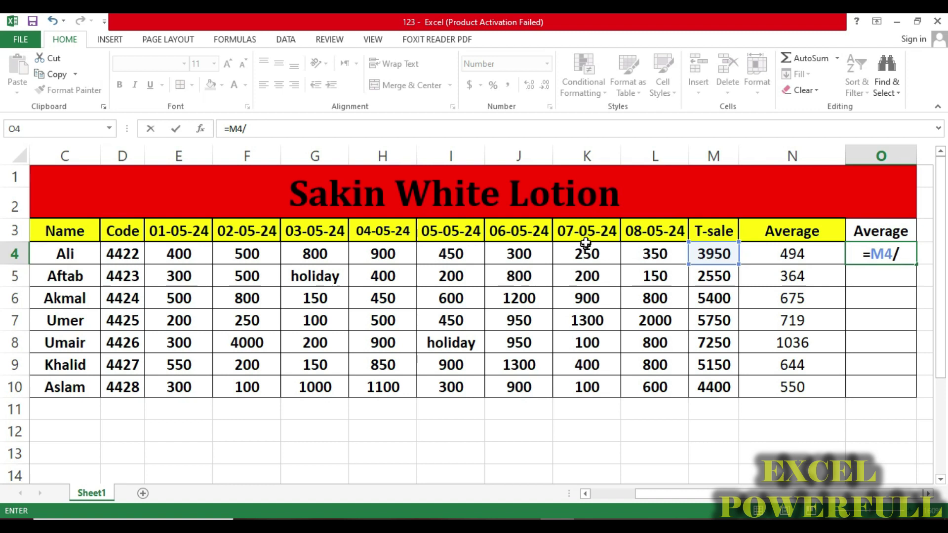
pyautogui.write('8')
pyautogui.press('Return')
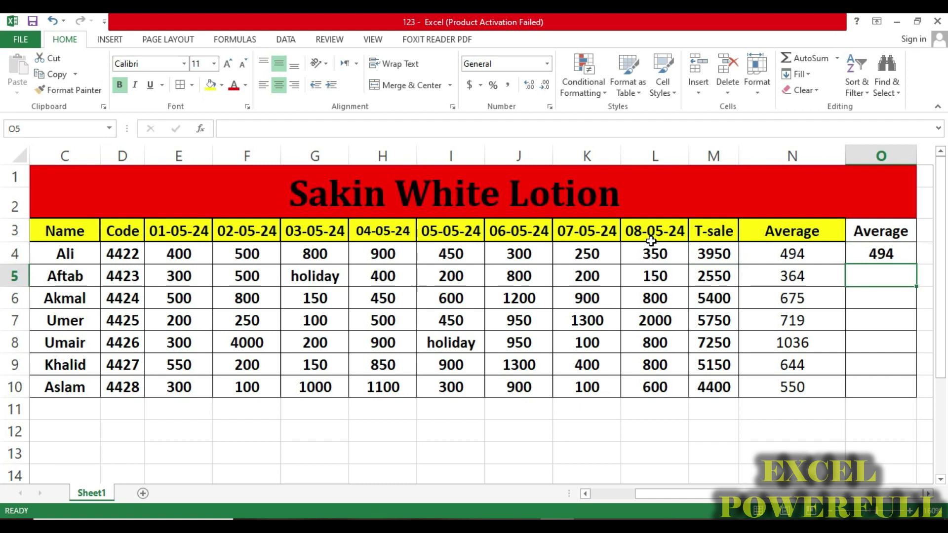
# - Fill the AVERAGE function results N4:N10 with light green and the division average cells O4:O10 with dark blue
pyautogui.moveTo(788, 253); pyautogui.dragTo(790, 384)
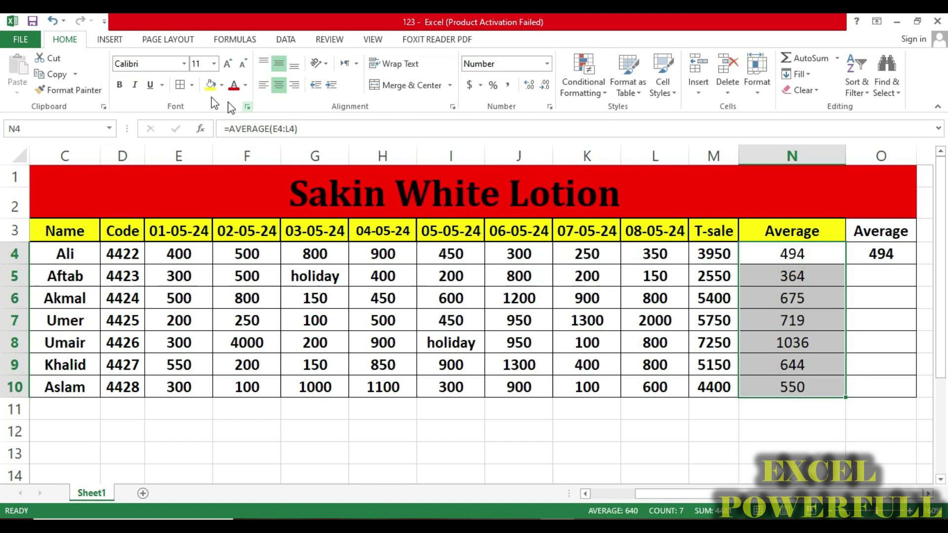
pyautogui.click(222, 85)
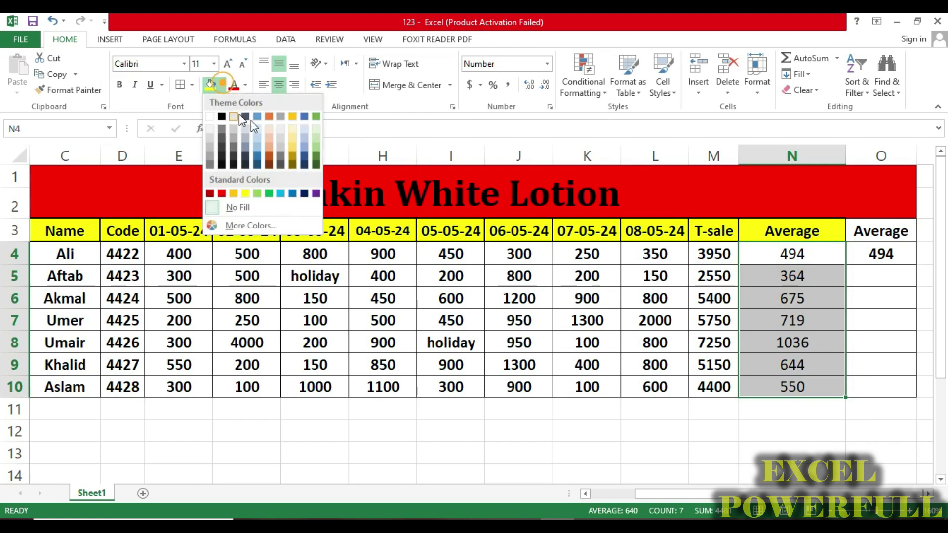
pyautogui.click(315, 142)
pyautogui.click(895, 254)
pyautogui.moveTo(895, 264); pyautogui.dragTo(883, 390)
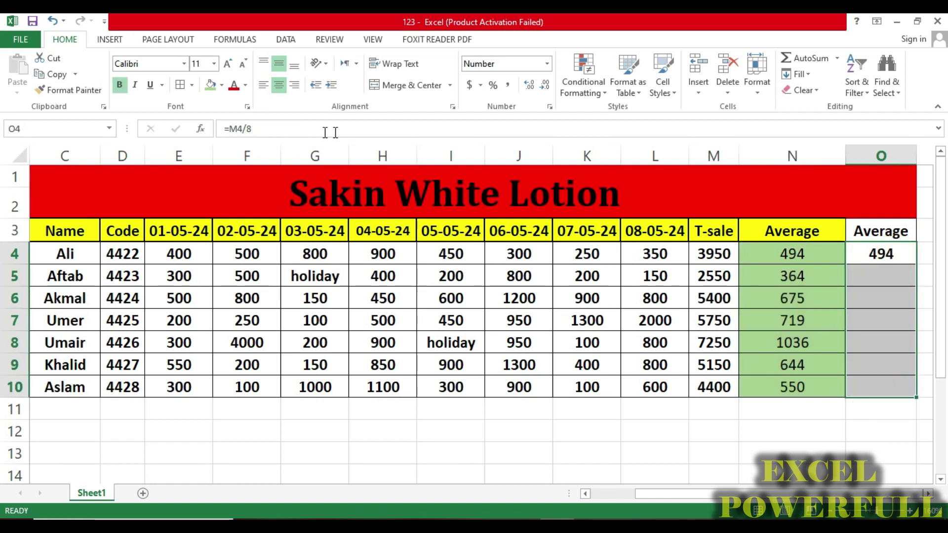
pyautogui.click(222, 85)
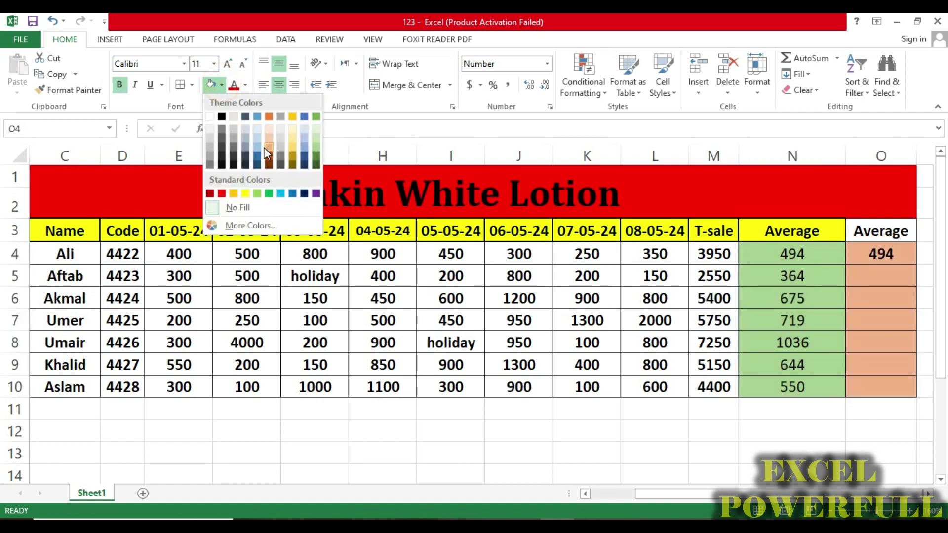
pyautogui.click(258, 153)
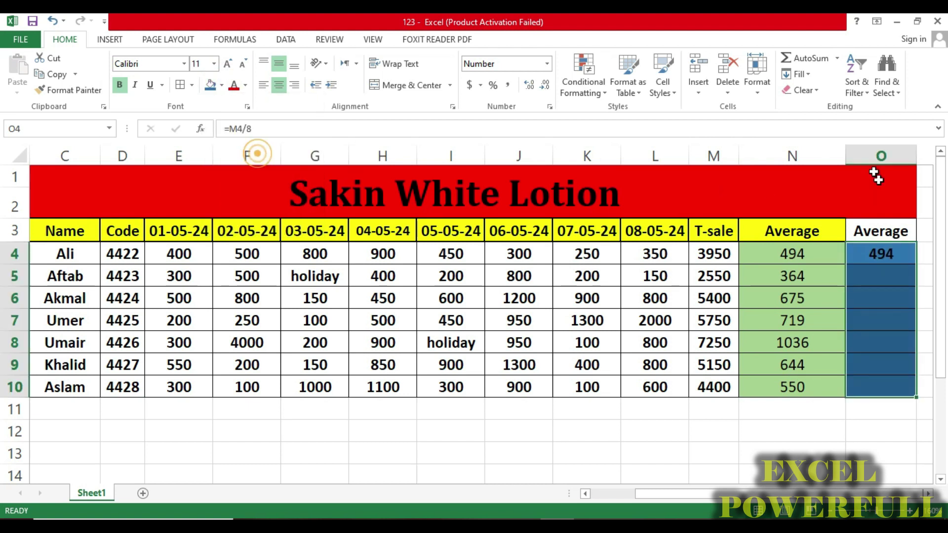
# - Narrow column N slightly and copy the division formula in O4 down through O10
pyautogui.click(830, 156)
pyautogui.moveTo(842, 157); pyautogui.dragTo(815, 156)
pyautogui.click(777, 280)
pyautogui.click(849, 253)
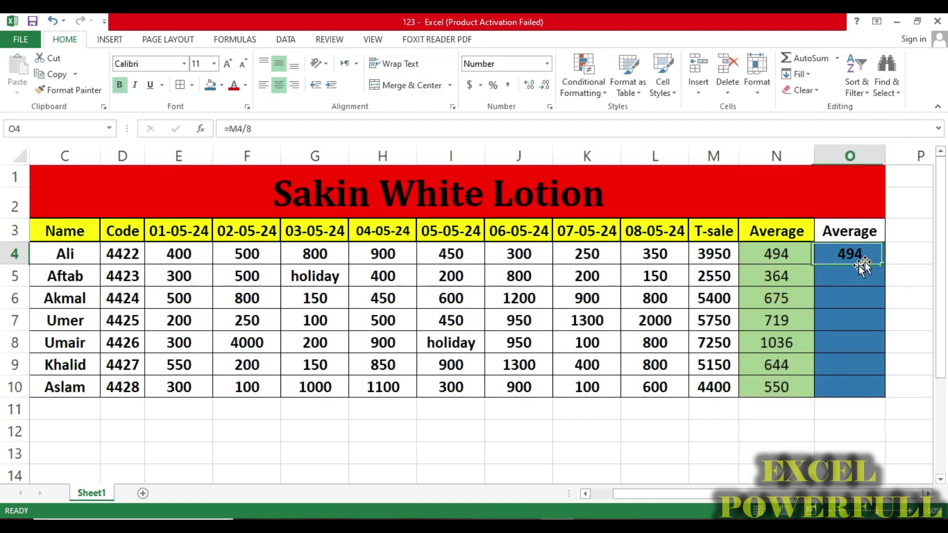
pyautogui.moveTo(884, 266); pyautogui.dragTo(883, 394)
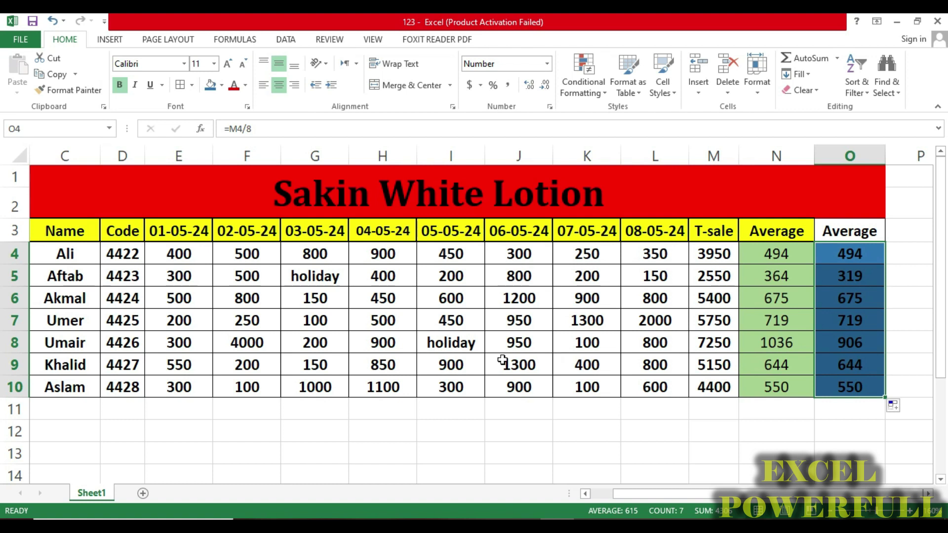
# - Compare the AVERAGE function results with the division results in rows 4 and 5
pyautogui.click(852, 285)
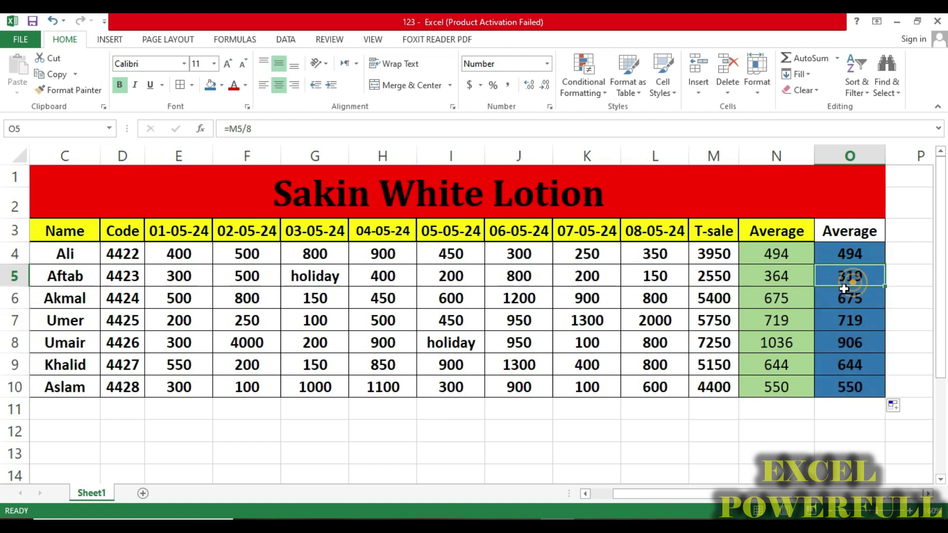
pyautogui.click(791, 281)
pyautogui.click(848, 279)
pyautogui.click(781, 260)
pyautogui.click(838, 256)
pyautogui.click(791, 257)
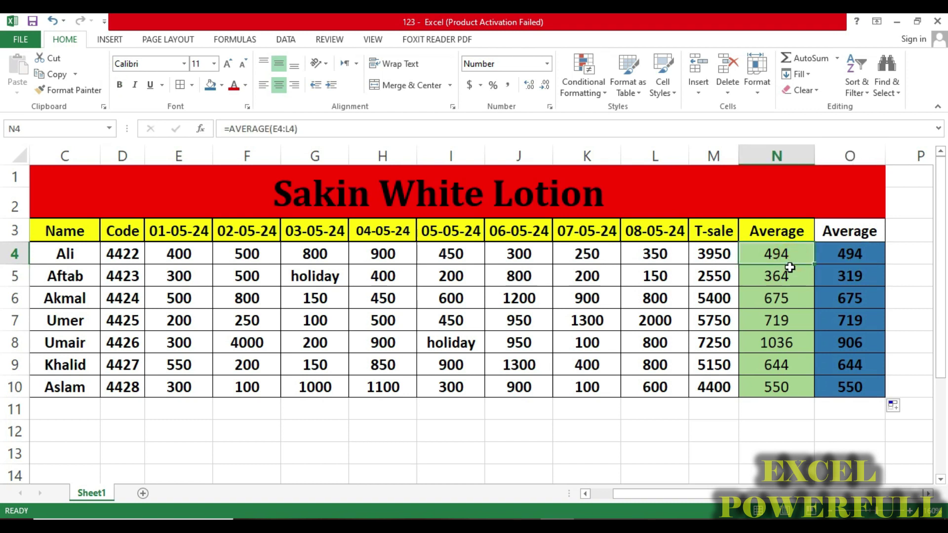
pyautogui.click(843, 256)
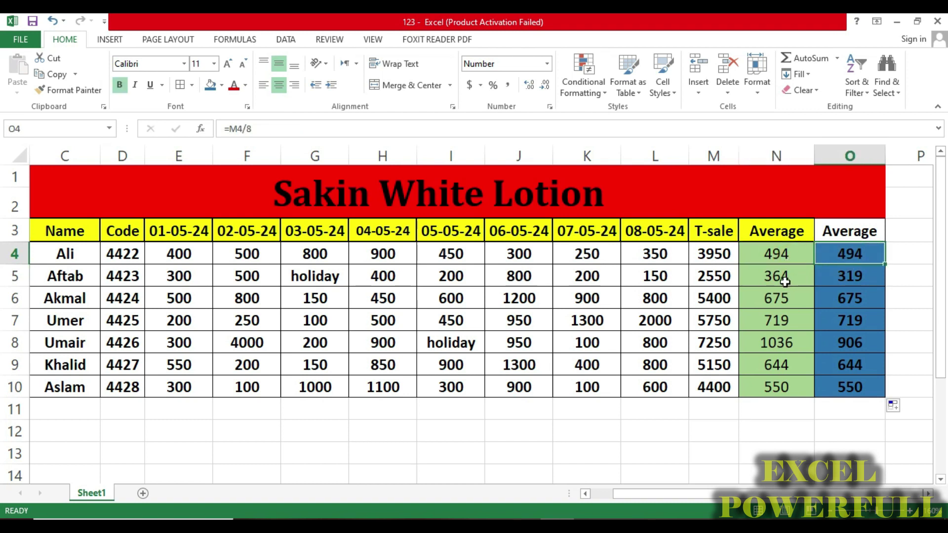
# - Highlight the differing division average in O5 with a yellow fill
pyautogui.click(786, 281)
pyautogui.click(850, 278)
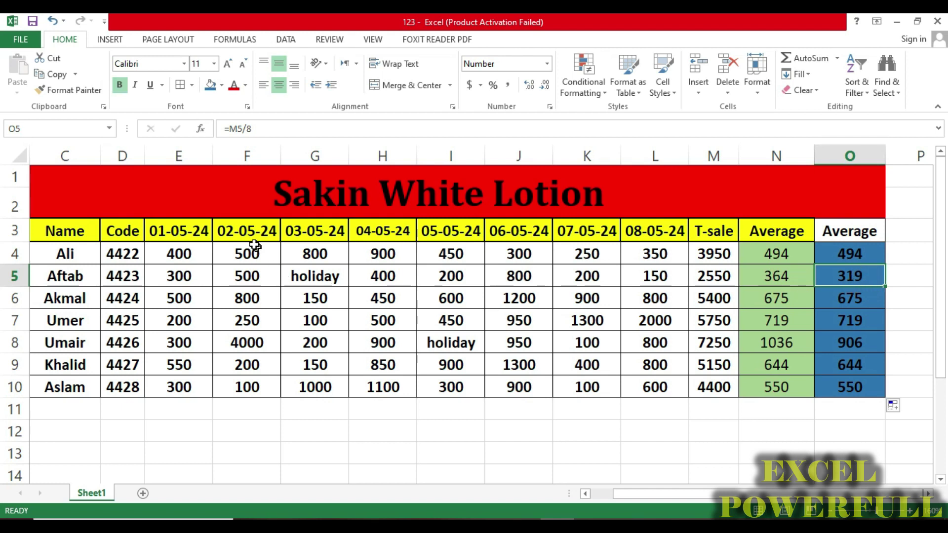
pyautogui.click(221, 86)
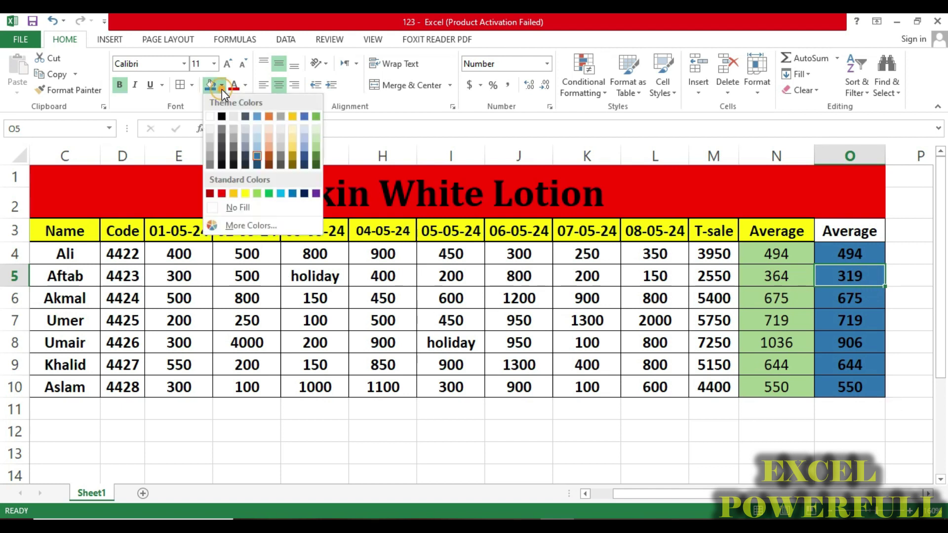
pyautogui.click(245, 193)
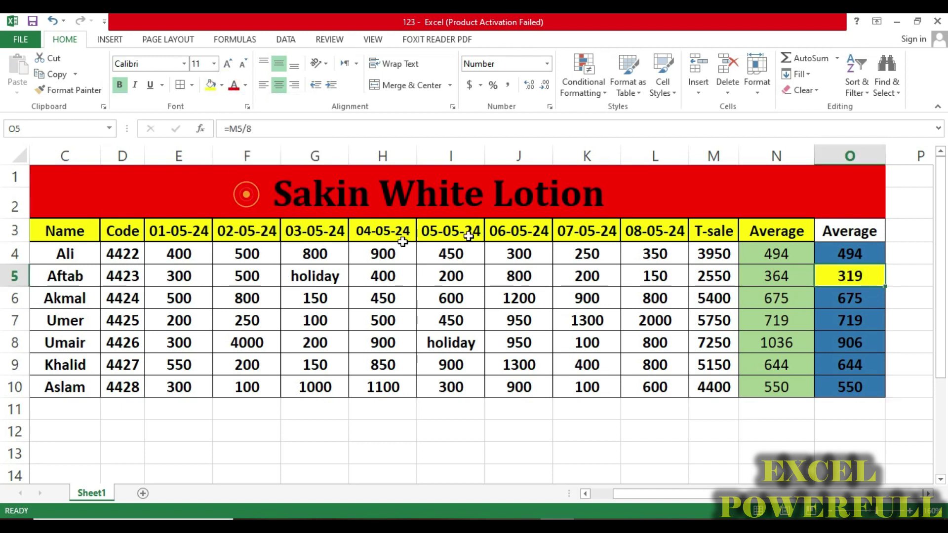
# - Compare the two averages in rows 6 to 8 and highlight the differing division average in O8 with yellow fill
pyautogui.click(791, 307)
pyautogui.click(849, 302)
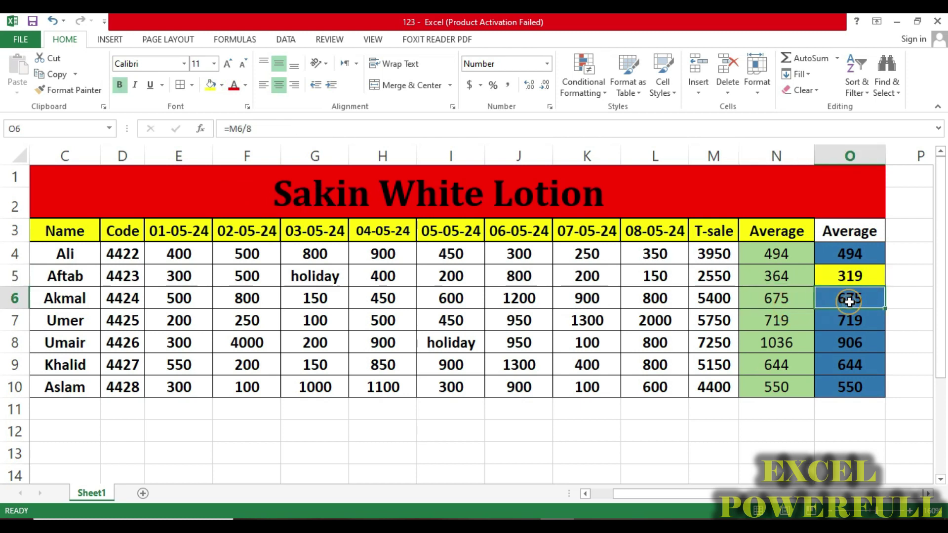
pyautogui.click(791, 329)
pyautogui.press('Right')
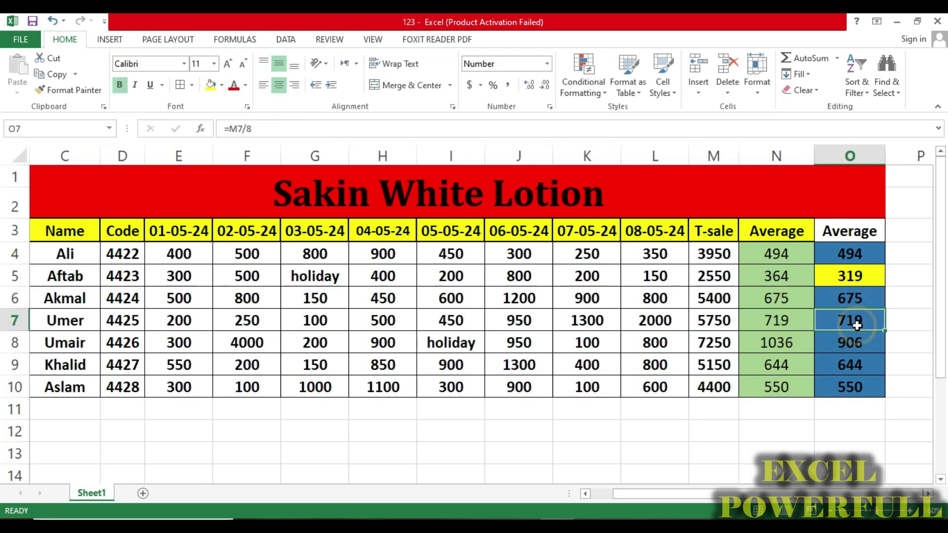
pyautogui.click(787, 328)
pyautogui.click(848, 325)
pyautogui.click(774, 350)
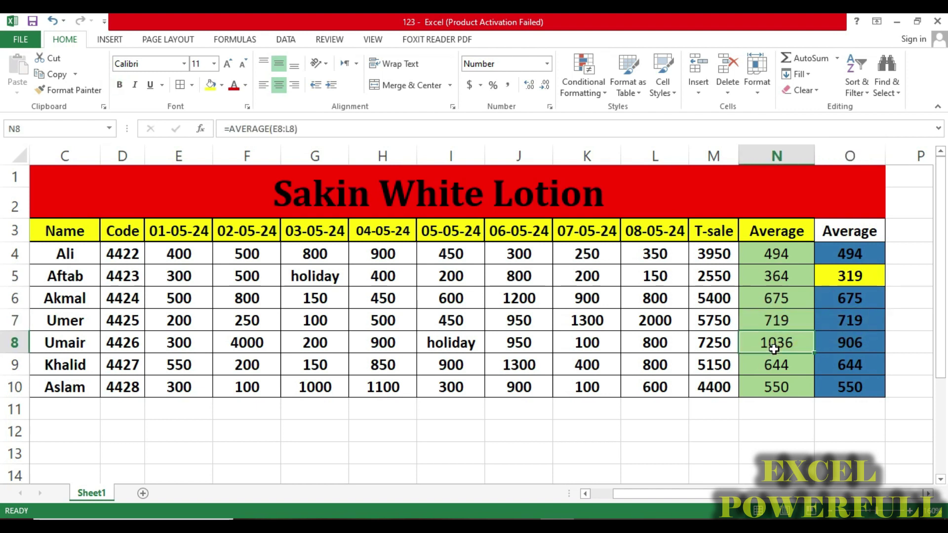
pyautogui.click(849, 348)
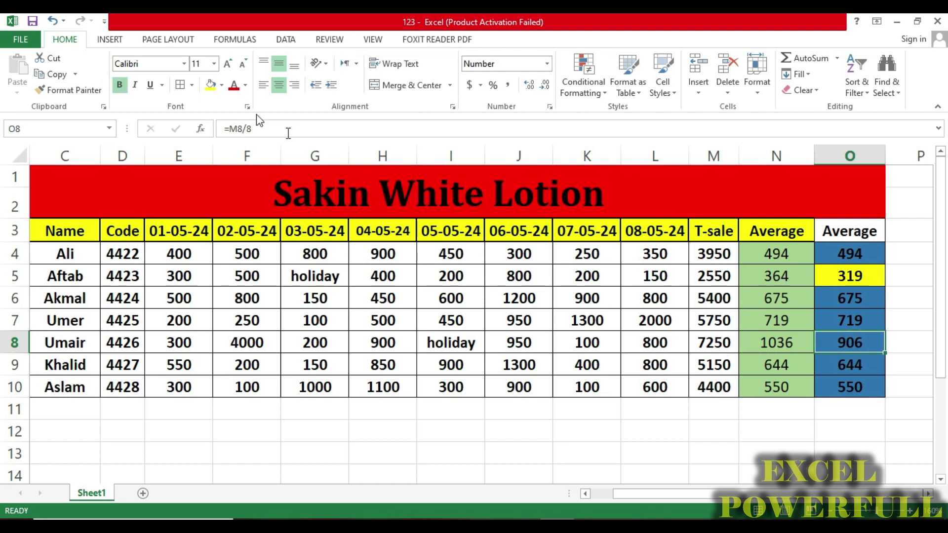
pyautogui.click(211, 88)
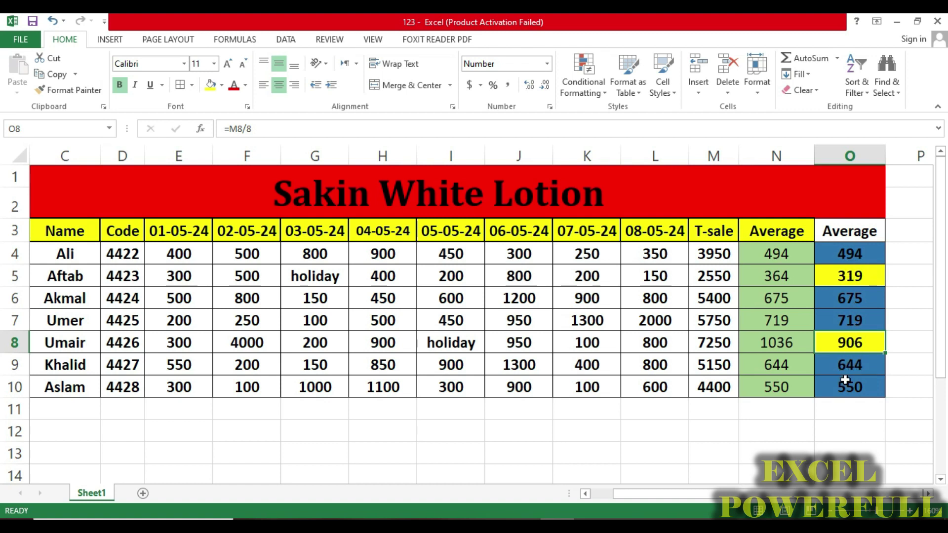
# - Review the table from the salesperson names in C4:C10 across to the division averages in column O
pyautogui.moveTo(653, 492)
pyautogui.mouseDown()
pyautogui.moveTo(620, 492)
pyautogui.moveTo(666, 496)
pyautogui.mouseUp()
pyautogui.click(900, 260)
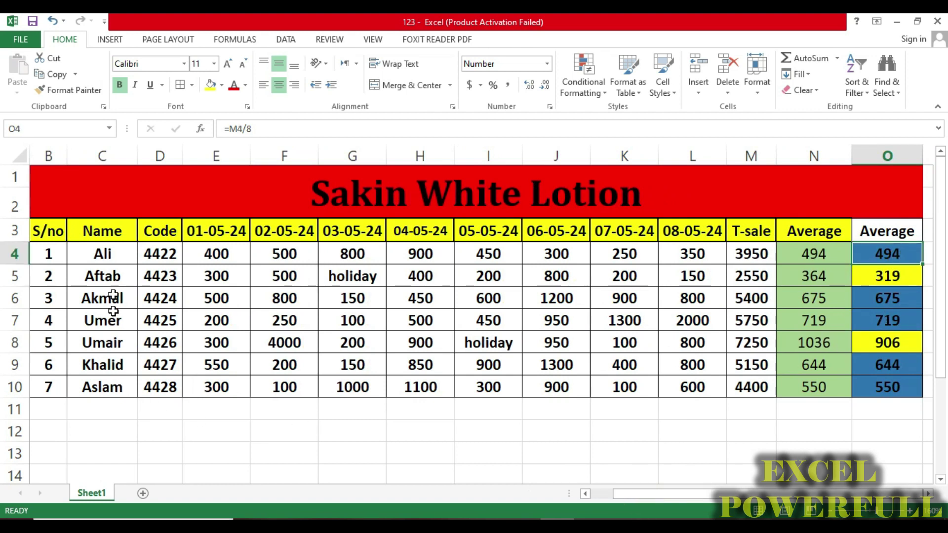
pyautogui.moveTo(113, 255); pyautogui.dragTo(127, 381)
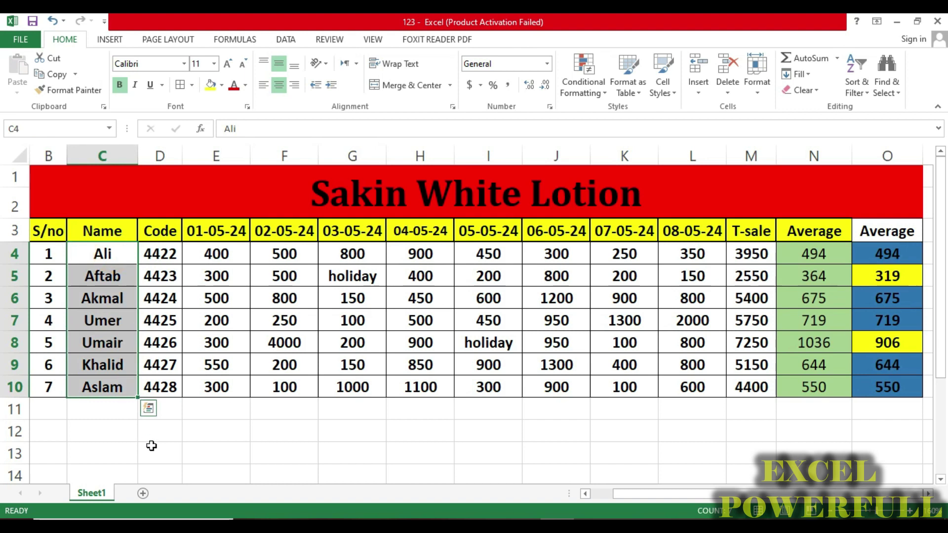
pyautogui.scroll(-1, 151, 446)
pyautogui.scroll(1, 157, 444)
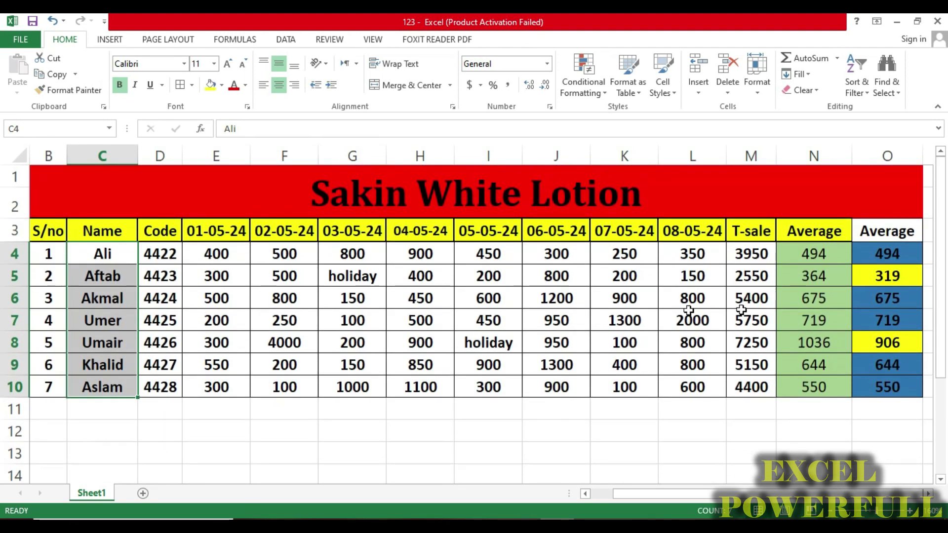
pyautogui.click(884, 279)
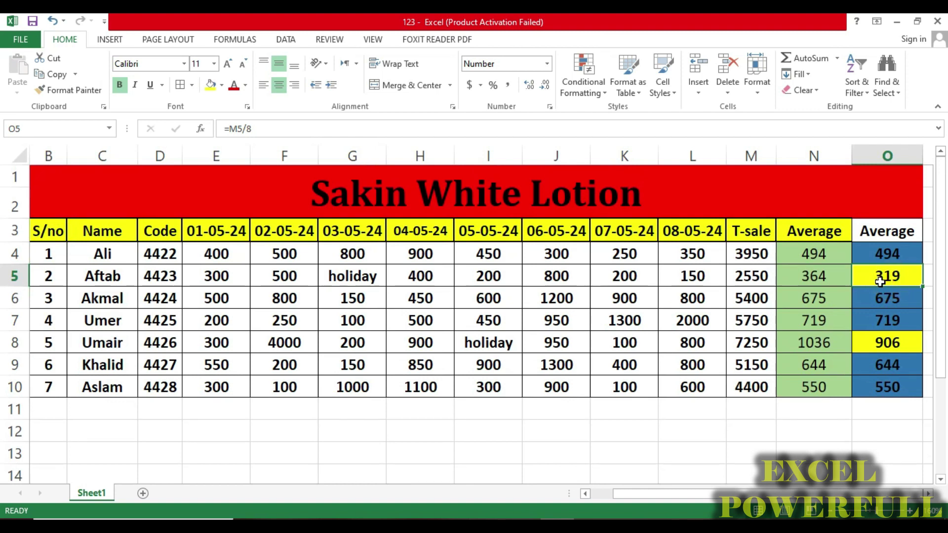
pyautogui.click(884, 366)
pyautogui.click(886, 280)
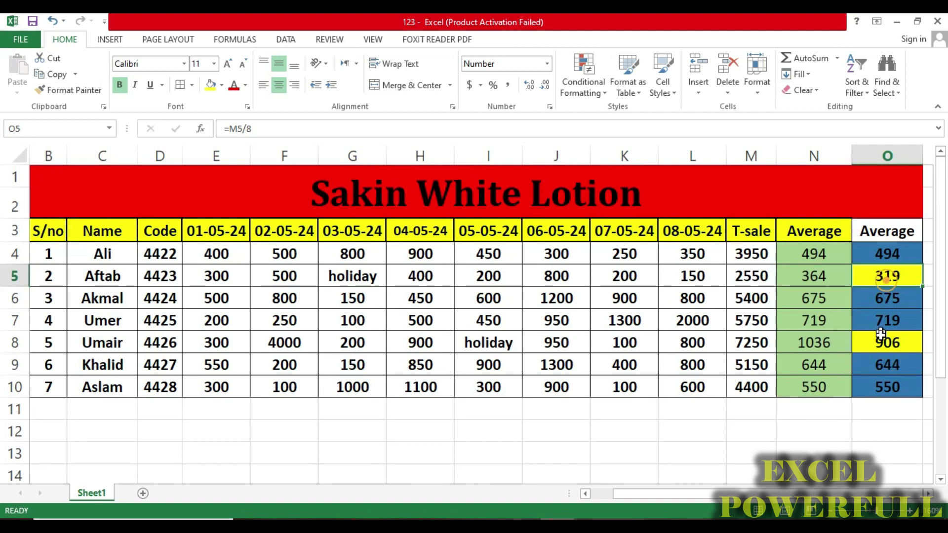
# - Merge and center B11:D11 below the last salesperson and enter the label "Total sale"
pyautogui.click(214, 409)
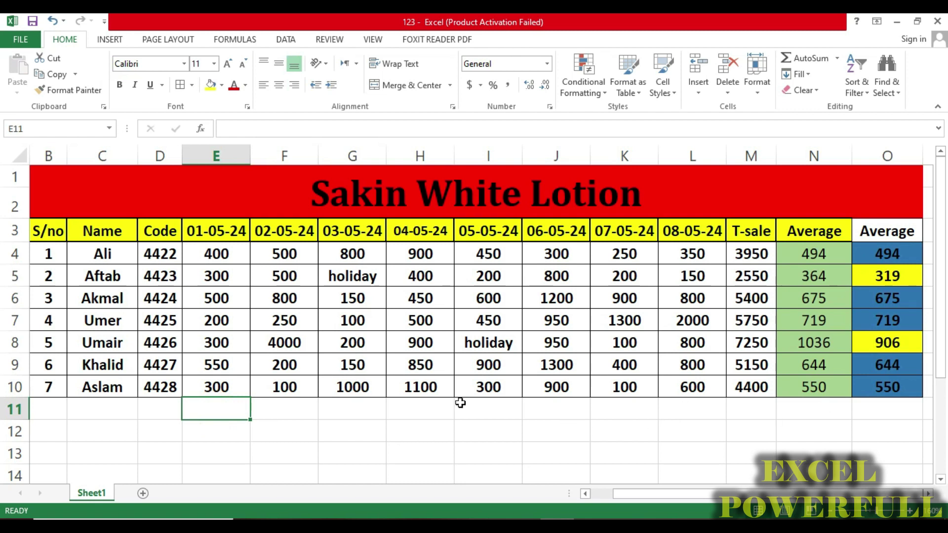
pyautogui.moveTo(648, 493); pyautogui.dragTo(623, 497)
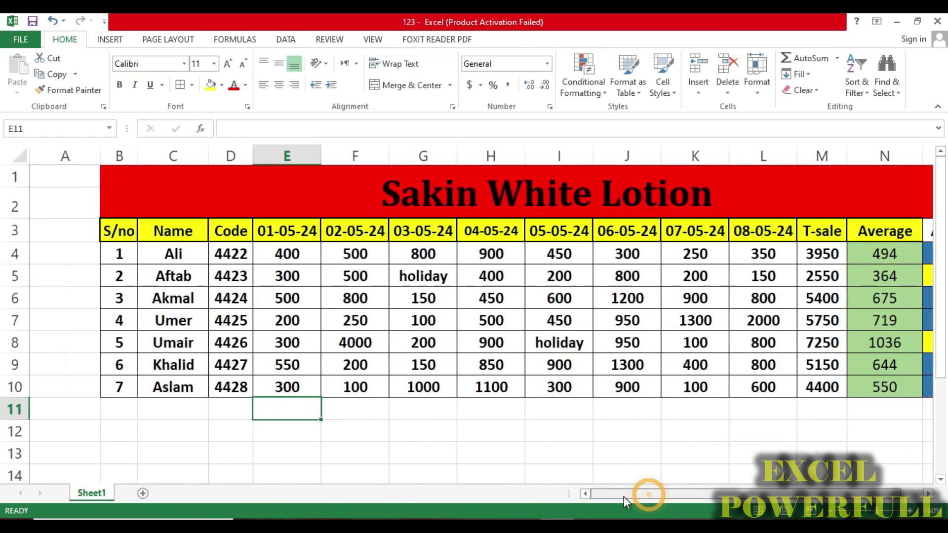
pyautogui.moveTo(725, 494); pyautogui.dragTo(749, 495)
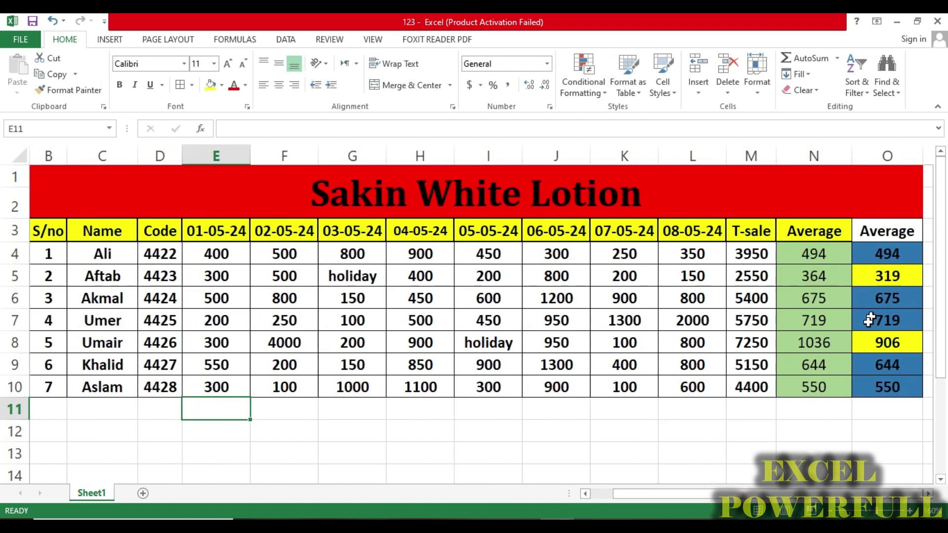
pyautogui.moveTo(622, 494); pyautogui.dragTo(601, 494)
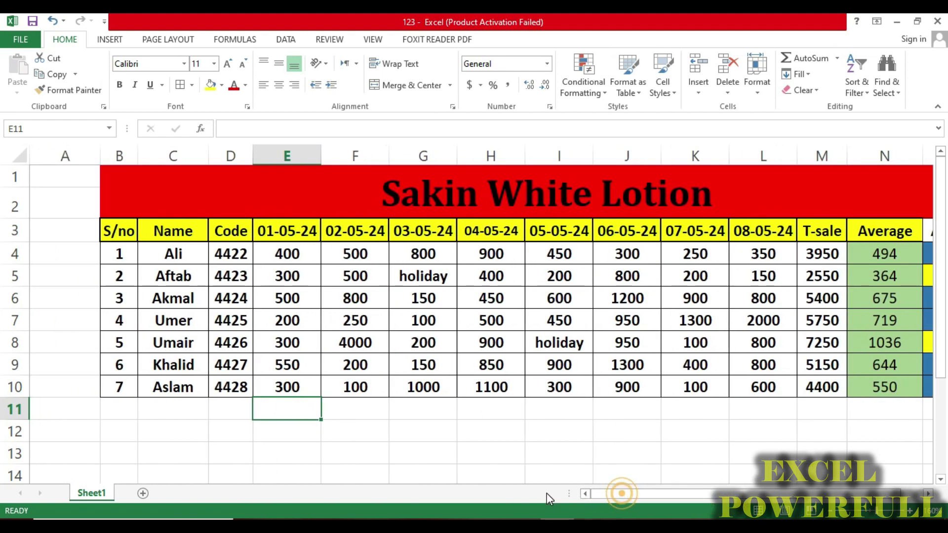
pyautogui.click(176, 422)
pyautogui.moveTo(132, 412); pyautogui.dragTo(226, 411)
pyautogui.click(406, 85)
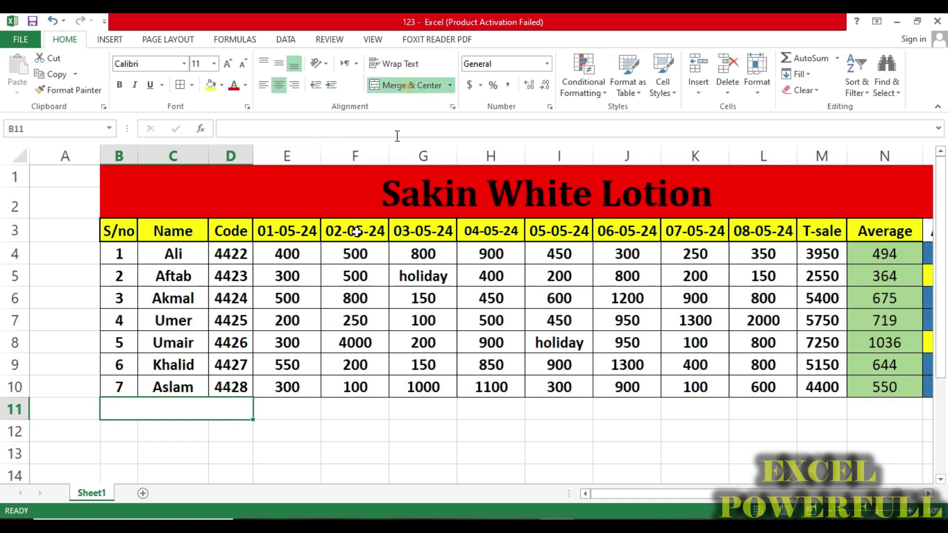
pyautogui.write('T')
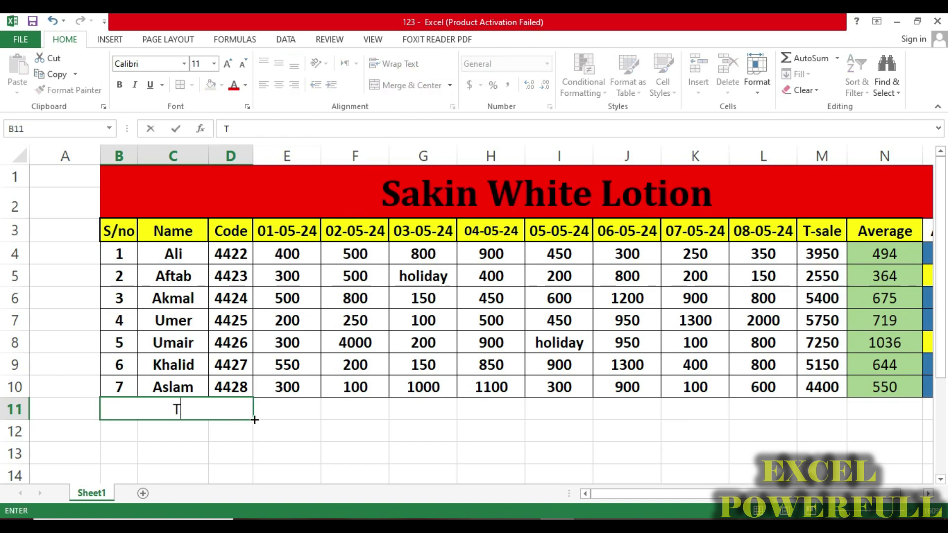
pyautogui.write('otal sale')
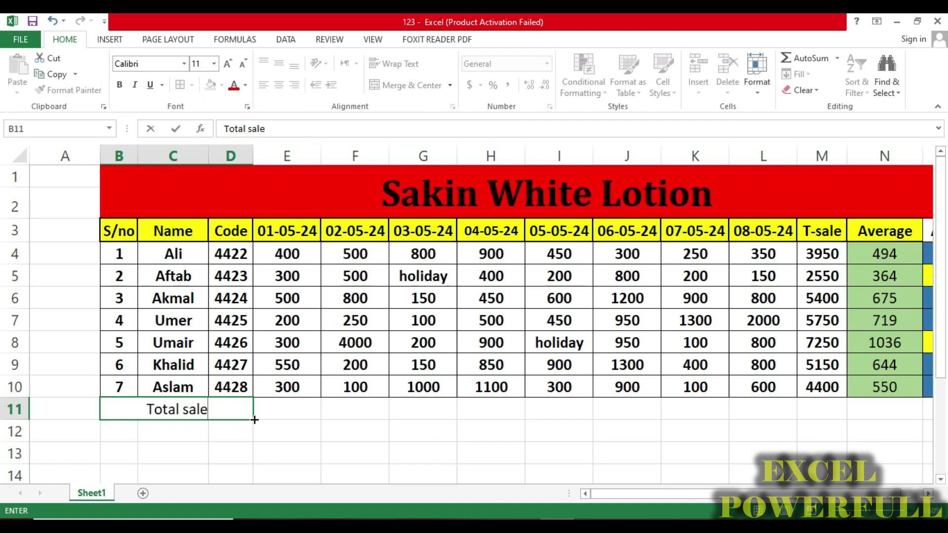
# - Calculate the total sales for 01-05-24 in E11 with =SUM(E4:E10)
pyautogui.click(254, 420)
pyautogui.write('=sum')
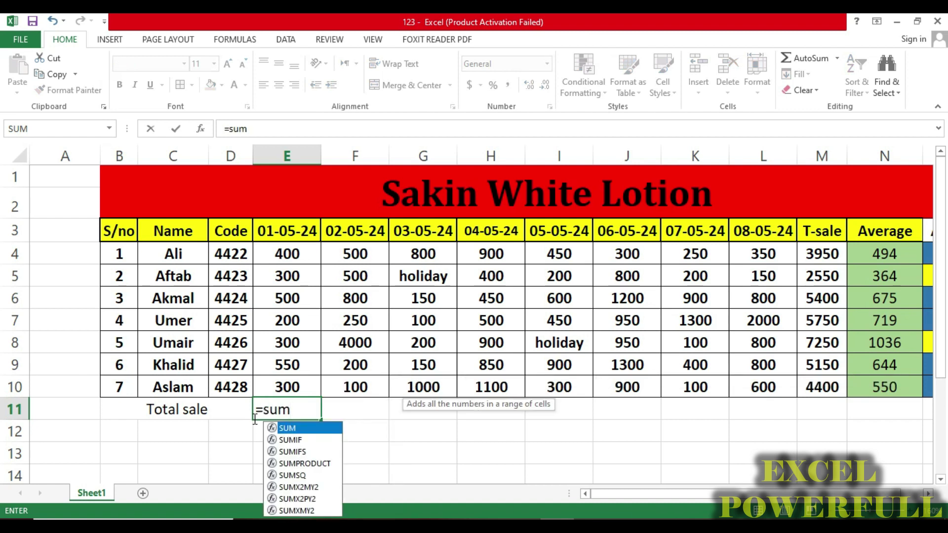
pyautogui.write('(')
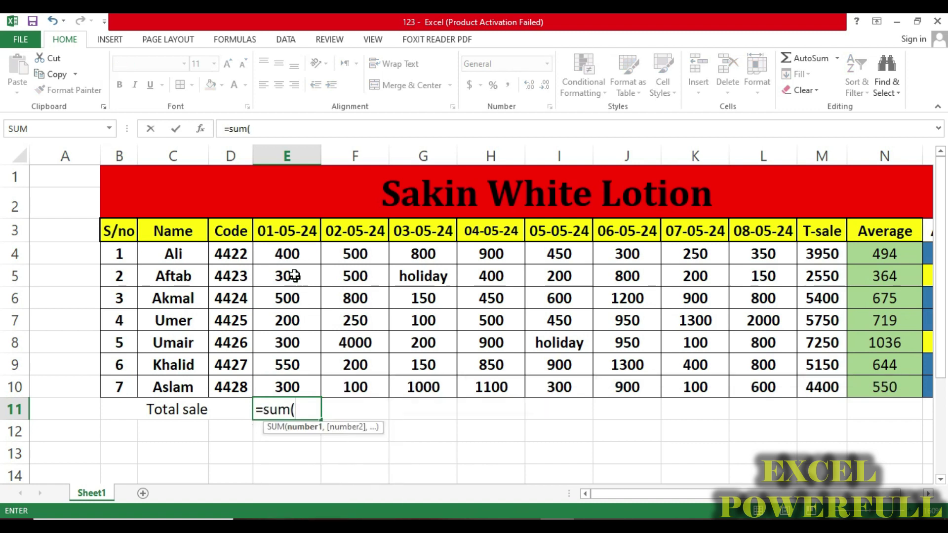
pyautogui.moveTo(293, 256); pyautogui.dragTo(284, 386)
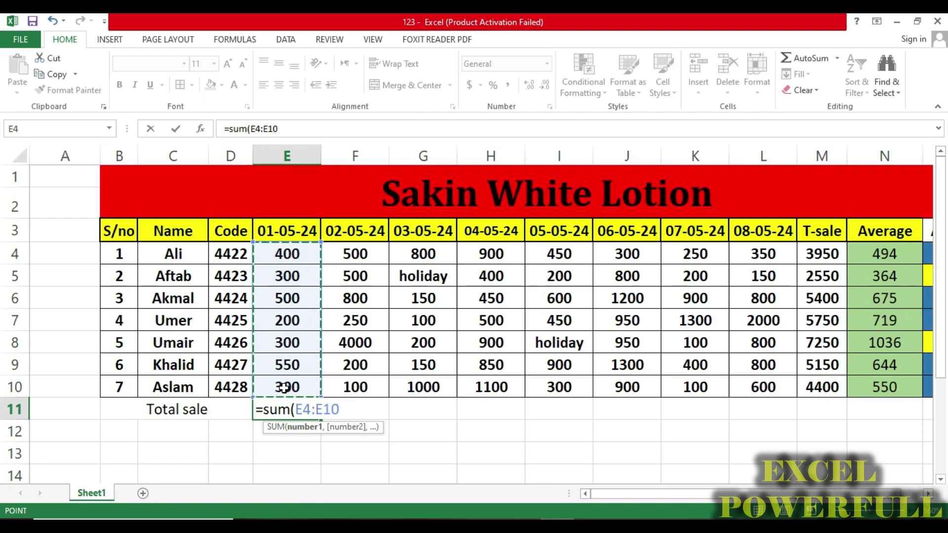
pyautogui.write(')')
pyautogui.press('Return')
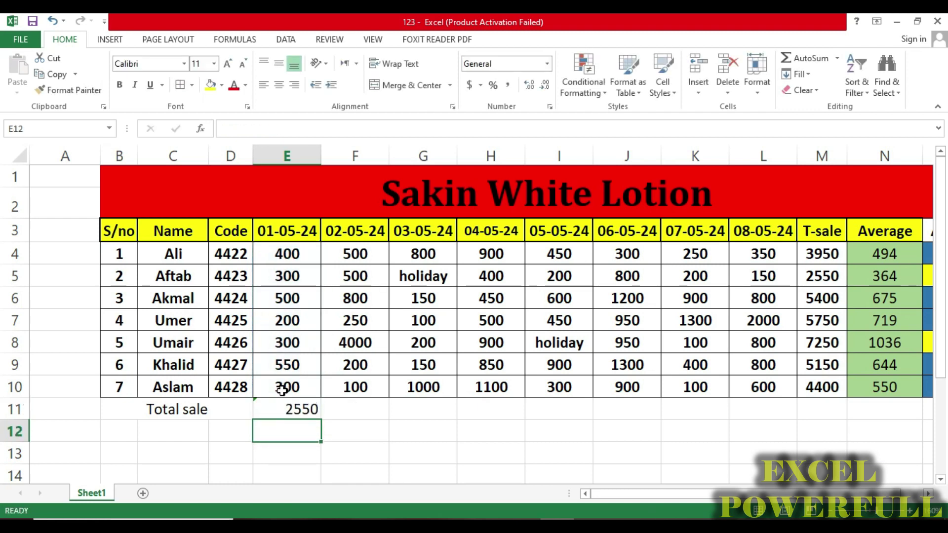
# - Ignore the formula error flagged on the total in E11
pyautogui.click(284, 409)
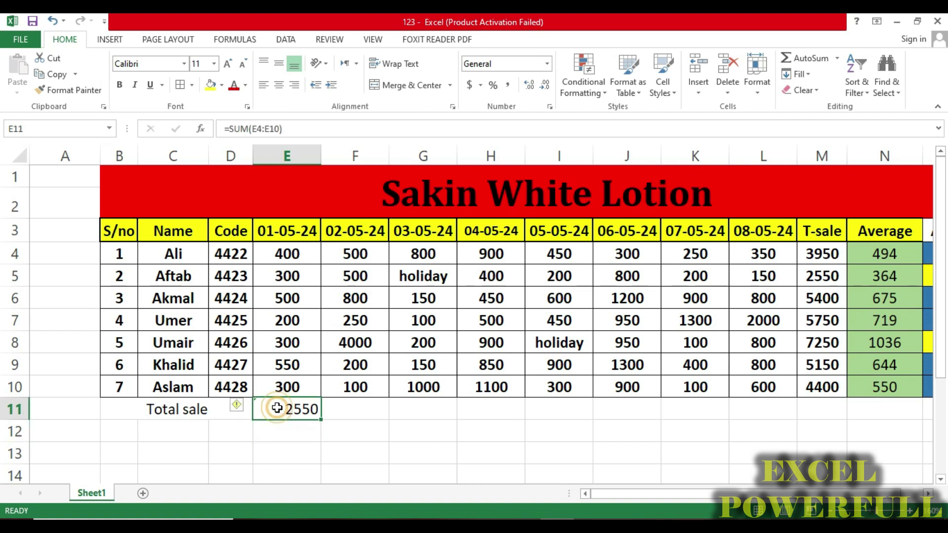
pyautogui.click(241, 410)
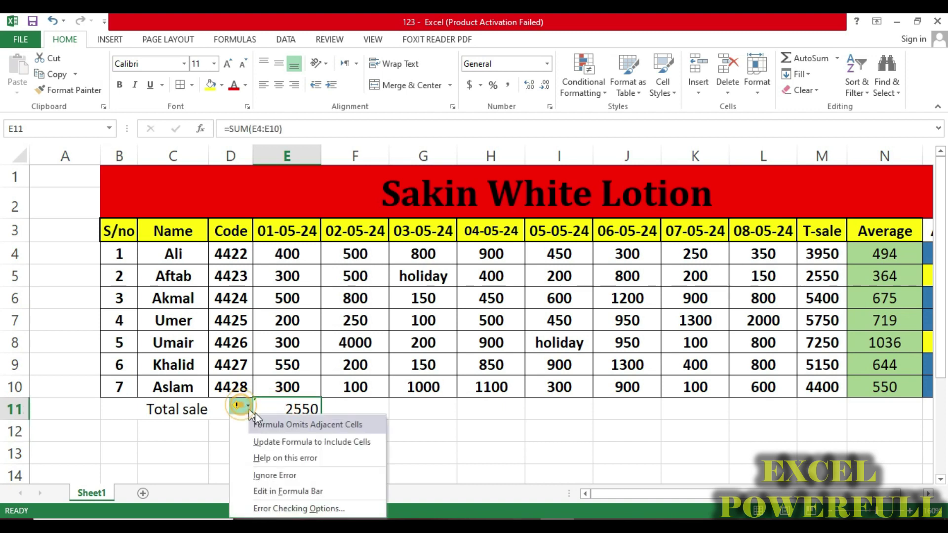
pyautogui.click(263, 474)
# - Review the first salespeople's names and their 01-05-24 sales against the column total in E11
pyautogui.click(903, 251)
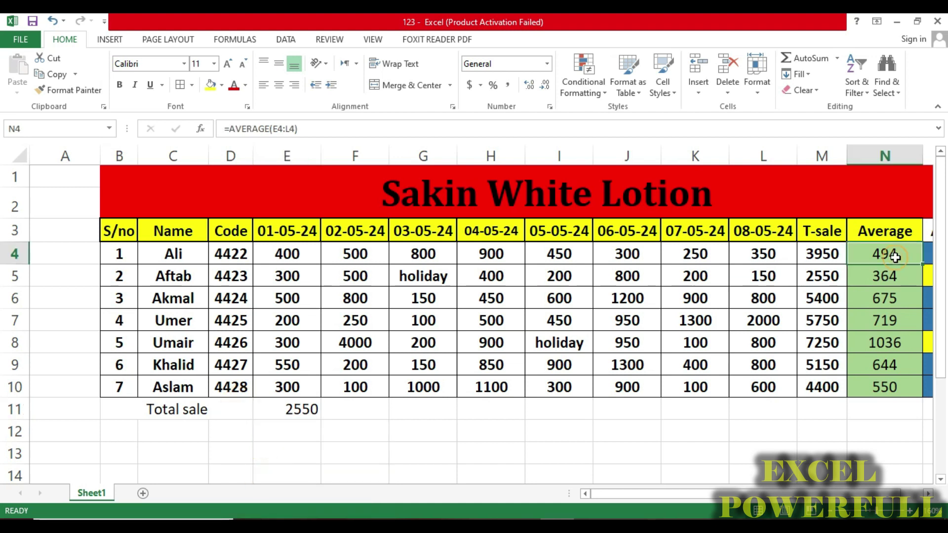
pyautogui.click(186, 247)
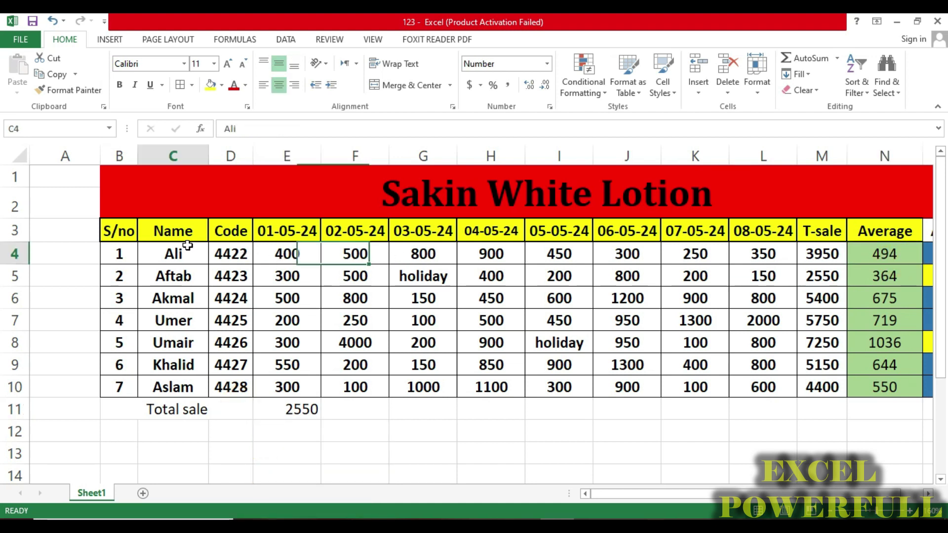
pyautogui.click(186, 275)
pyautogui.click(300, 409)
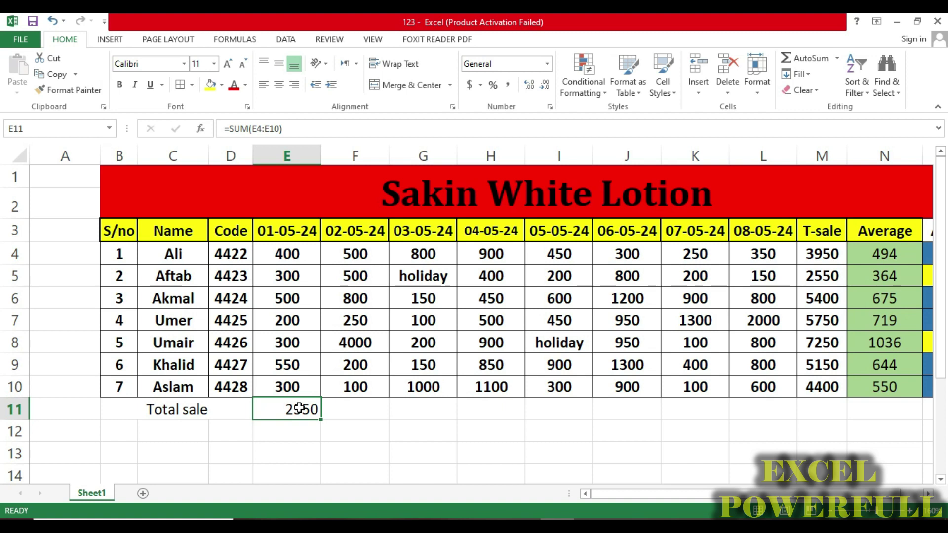
pyautogui.click(291, 257)
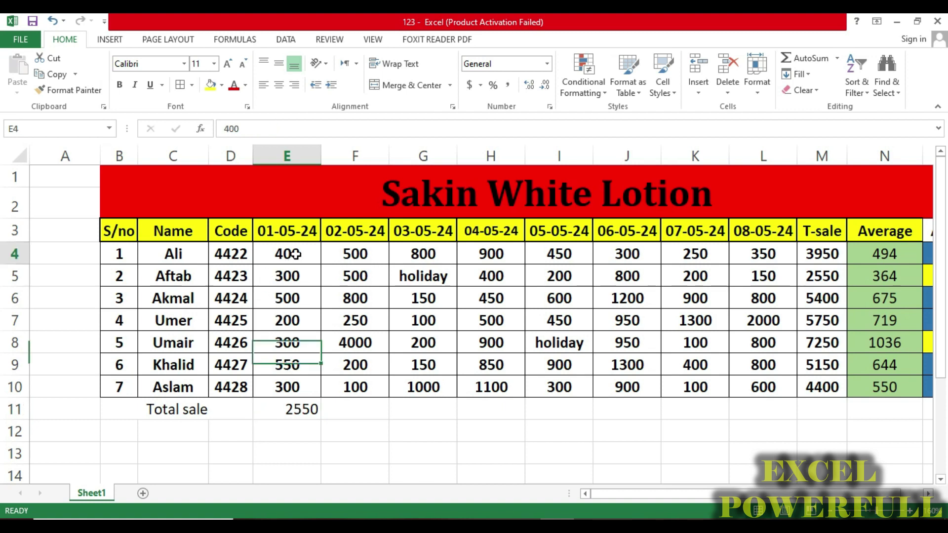
pyautogui.click(187, 276)
pyautogui.click(260, 278)
pyautogui.click(188, 299)
pyautogui.click(287, 302)
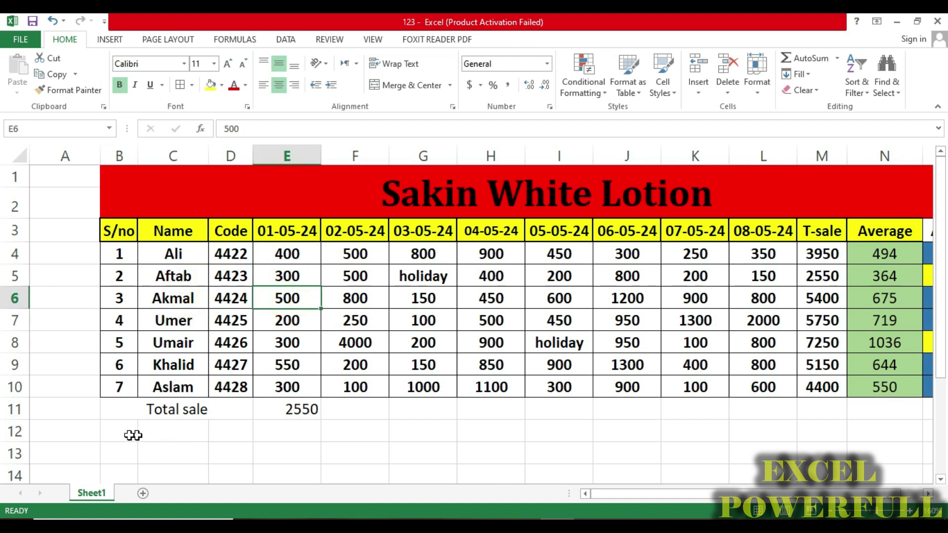
# - Merge and center B12:D12 below the Total sale label and set its vertical alignment to middle
pyautogui.moveTo(110, 434); pyautogui.dragTo(217, 445)
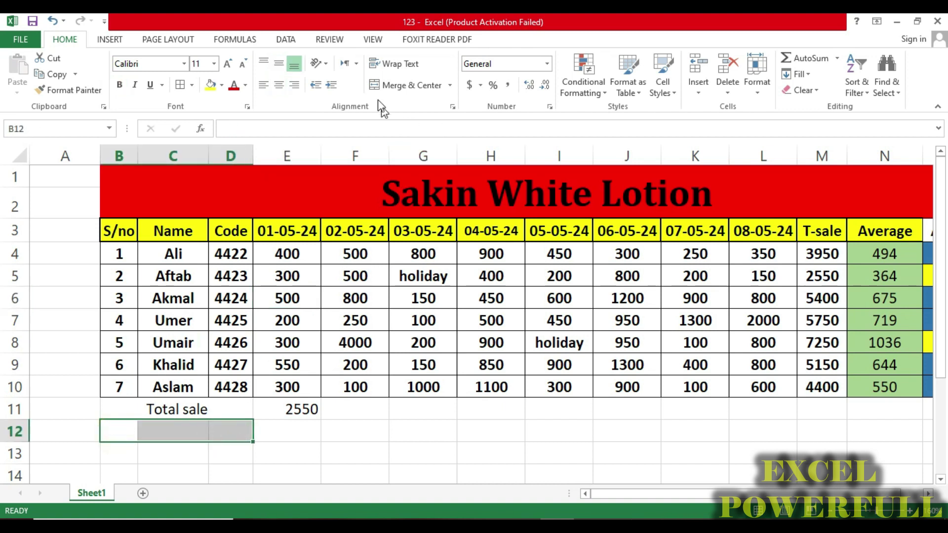
pyautogui.click(410, 85)
pyautogui.click(281, 70)
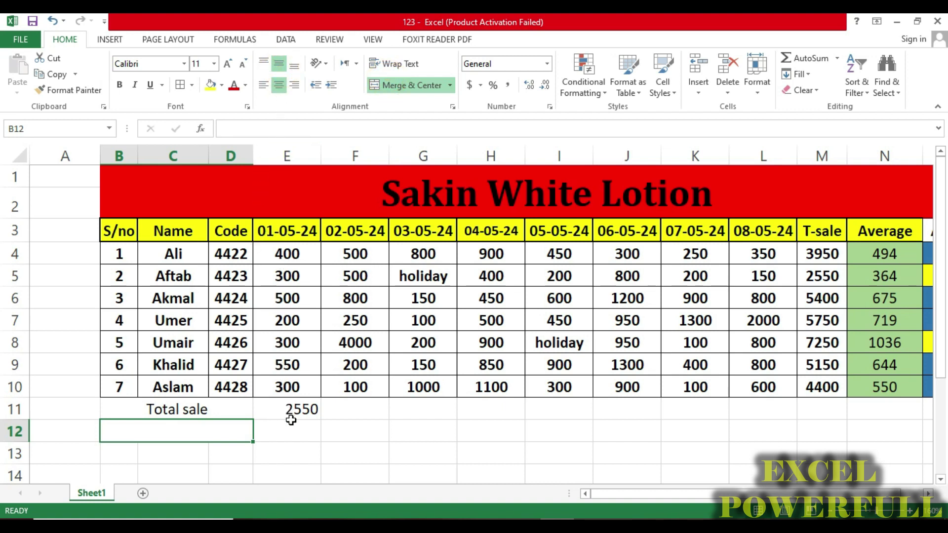
# - Center the total in E11 both ways and fill its formula across to L11
pyautogui.click(291, 420)
pyautogui.click(280, 67)
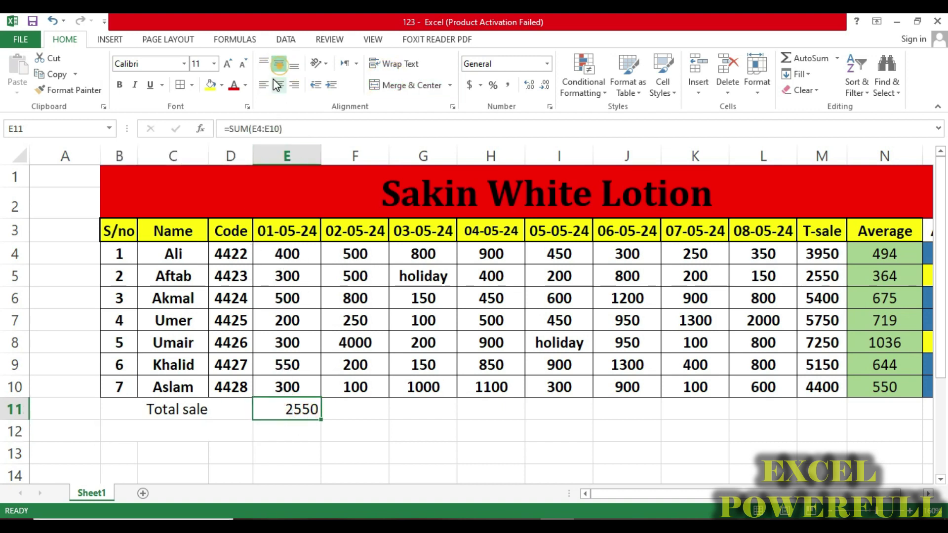
pyautogui.click(277, 85)
pyautogui.click(313, 416)
pyautogui.moveTo(321, 423); pyautogui.dragTo(776, 418)
pyautogui.click(412, 462)
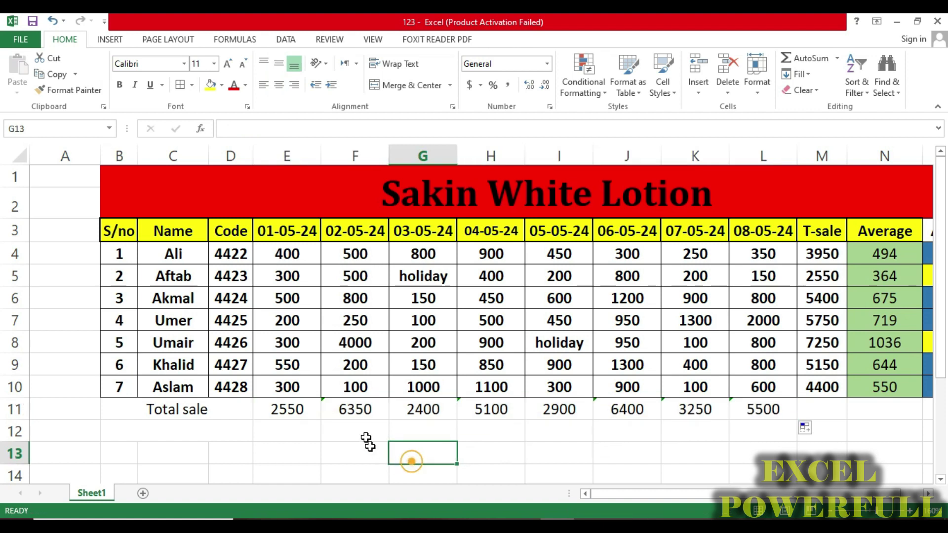
# - Ignore the formula errors flagged on the daily totals in F11:L11
pyautogui.moveTo(342, 409); pyautogui.dragTo(786, 415)
pyautogui.click(314, 407)
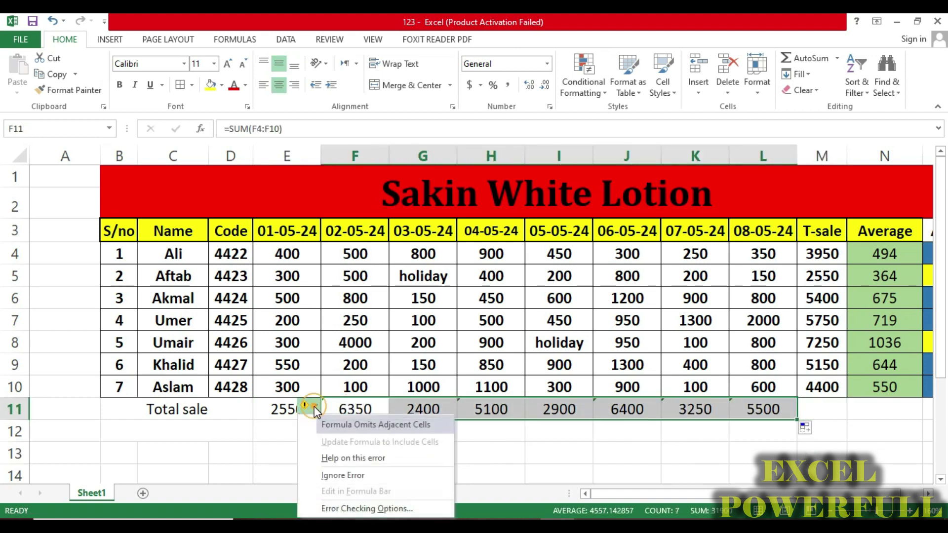
pyautogui.click(343, 475)
pyautogui.click(303, 419)
# - Format the Total sale row B11:L11 with middle alignment, bold text and a green fill
pyautogui.moveTo(191, 409); pyautogui.dragTo(783, 418)
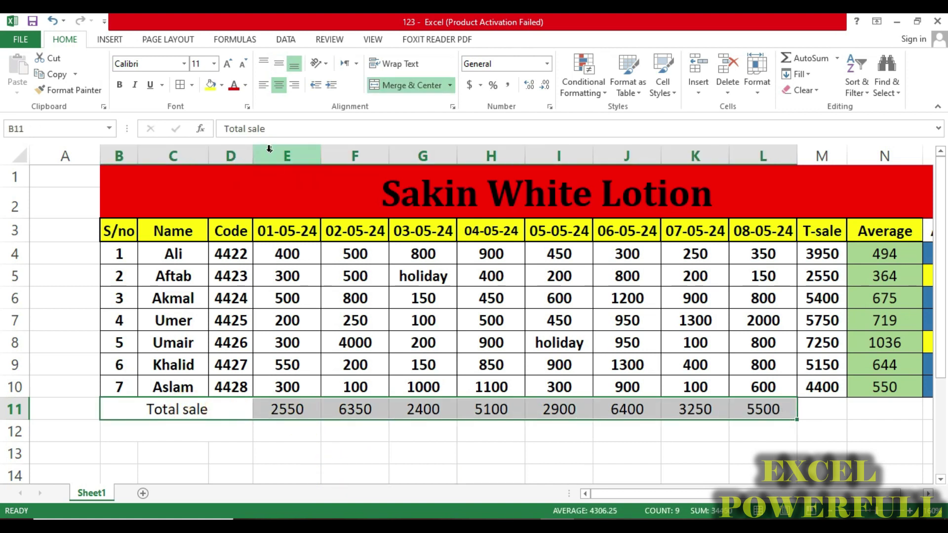
pyautogui.click(279, 63)
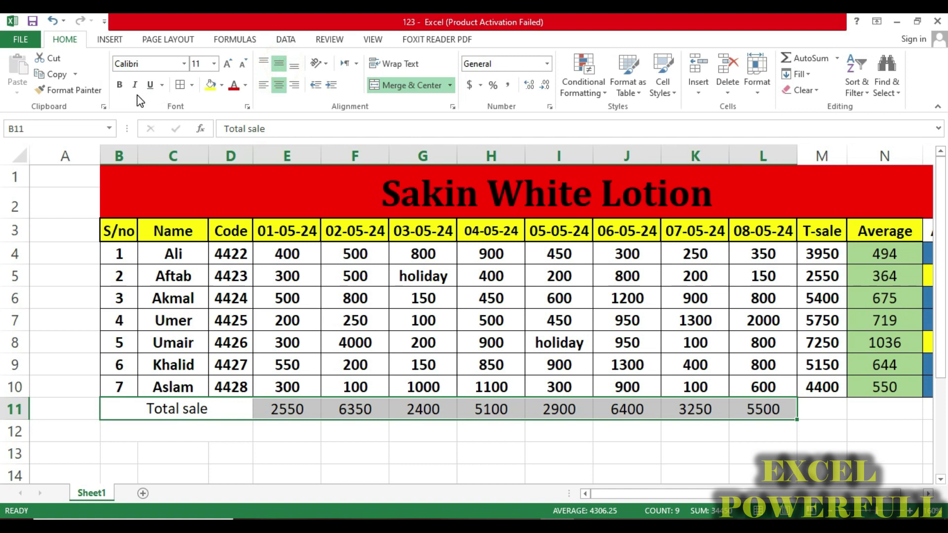
pyautogui.click(119, 85)
pyautogui.click(225, 84)
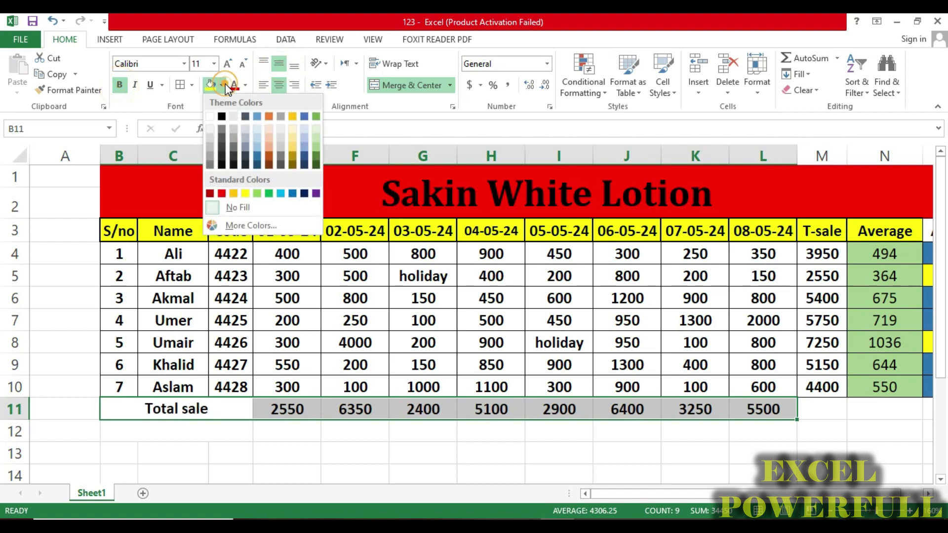
pyautogui.click(265, 193)
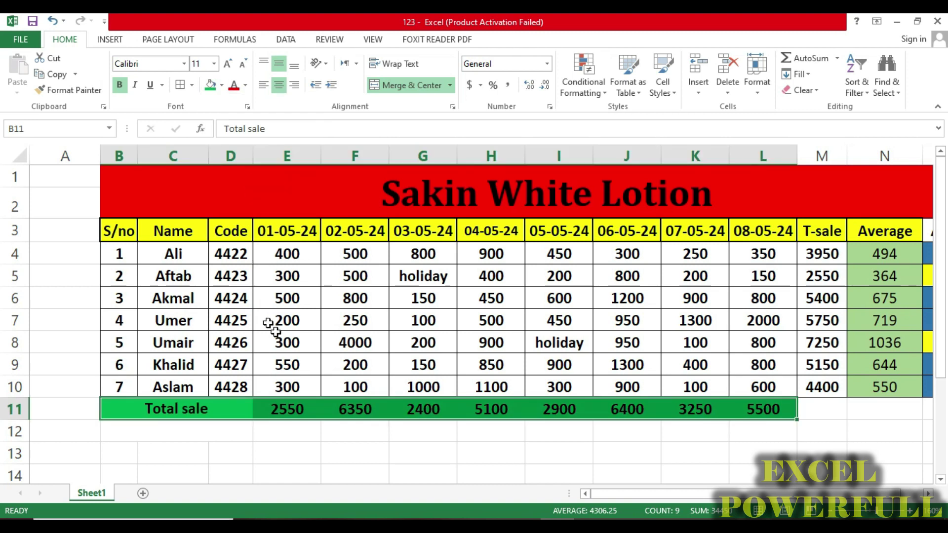
# - Change the fill of the Total sale label cell to light orange
pyautogui.click(221, 407)
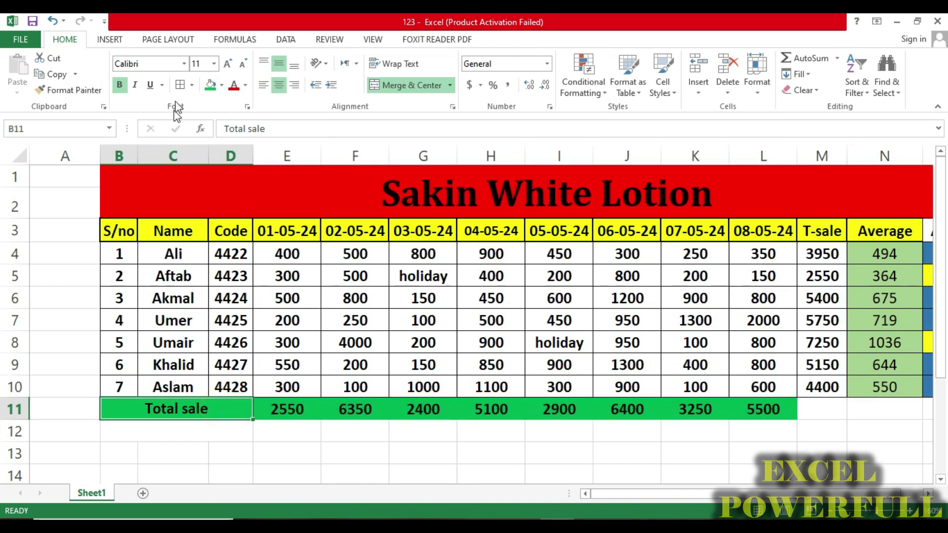
pyautogui.click(222, 85)
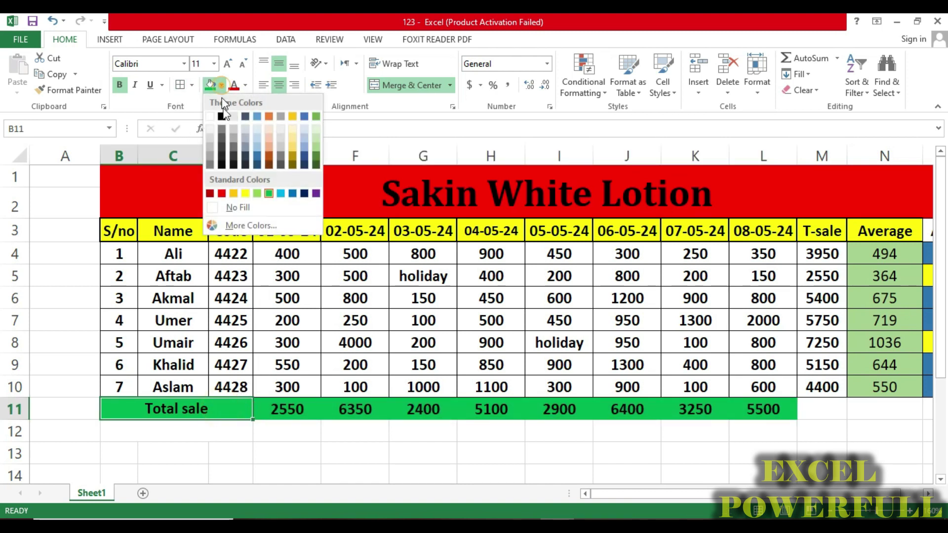
pyautogui.click(272, 146)
# - Apply a thick box border around the Total sale row B11:L11
pyautogui.moveTo(188, 404); pyautogui.dragTo(764, 411)
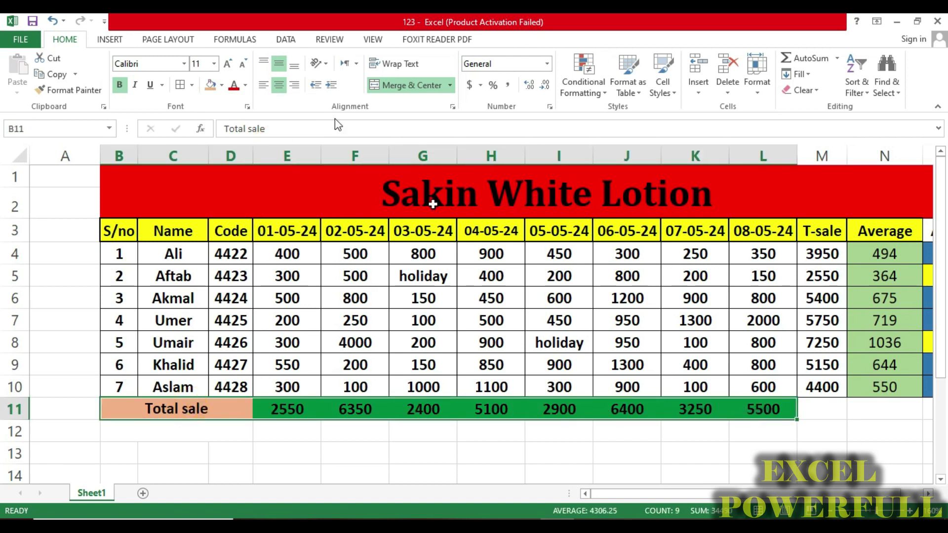
pyautogui.click(189, 85)
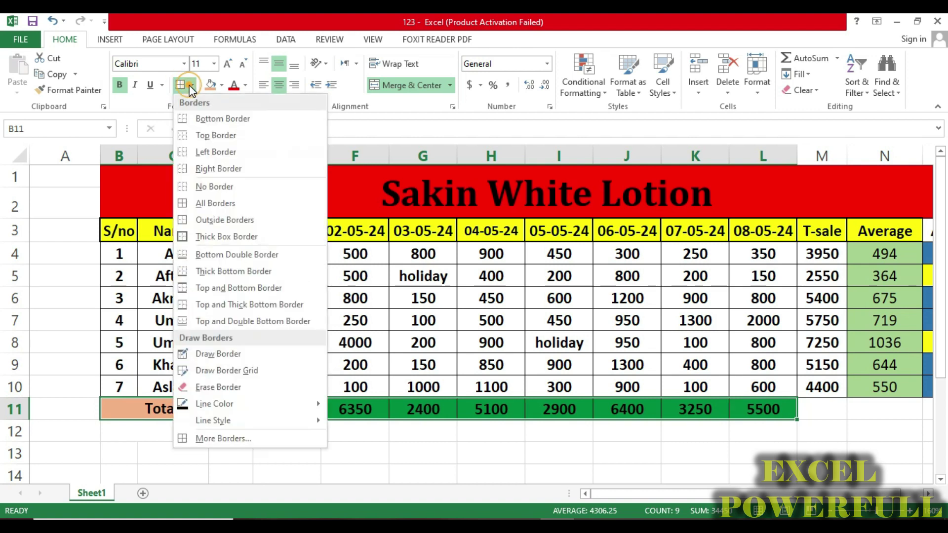
pyautogui.click(216, 232)
pyautogui.click(485, 448)
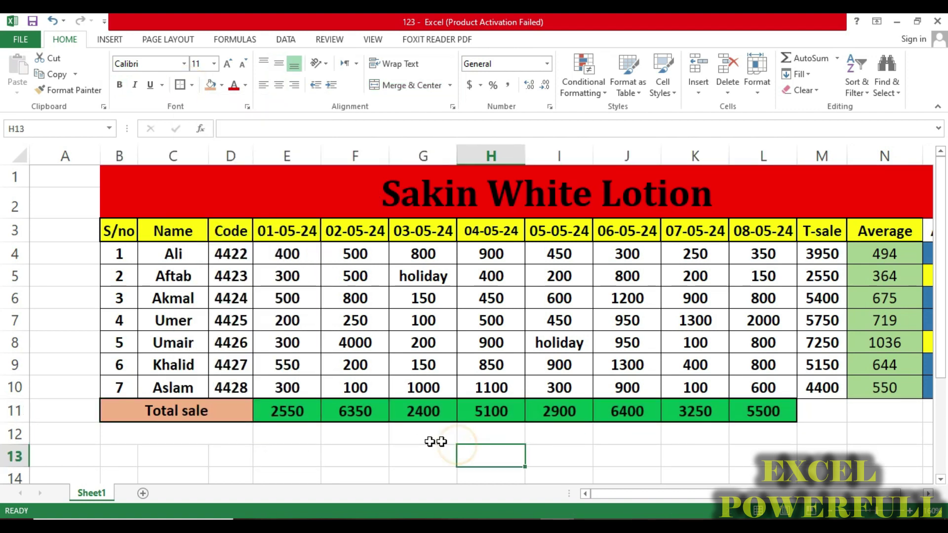
# - Label the merged cell B12 under Total sale as Average
pyautogui.scroll(-1, 445, 441)
pyautogui.scroll(1, 454, 439)
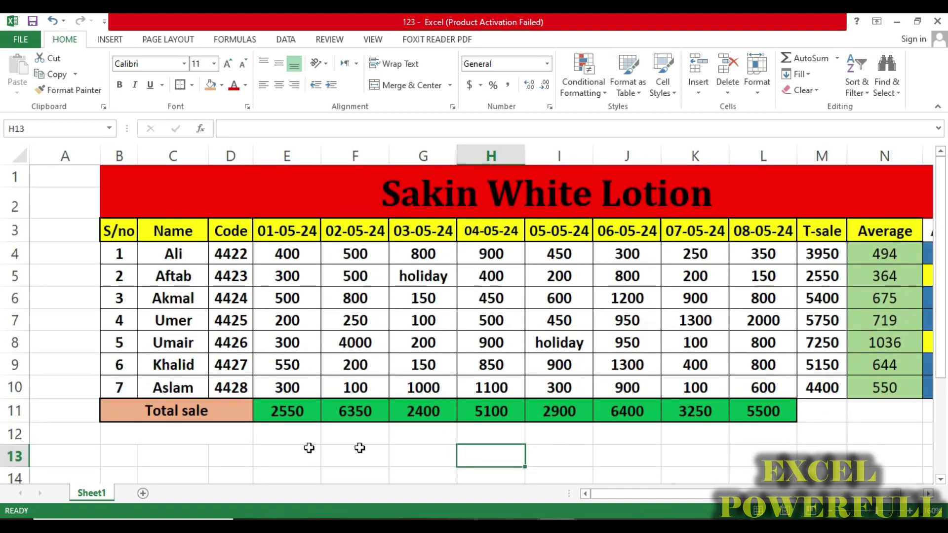
pyautogui.click(152, 434)
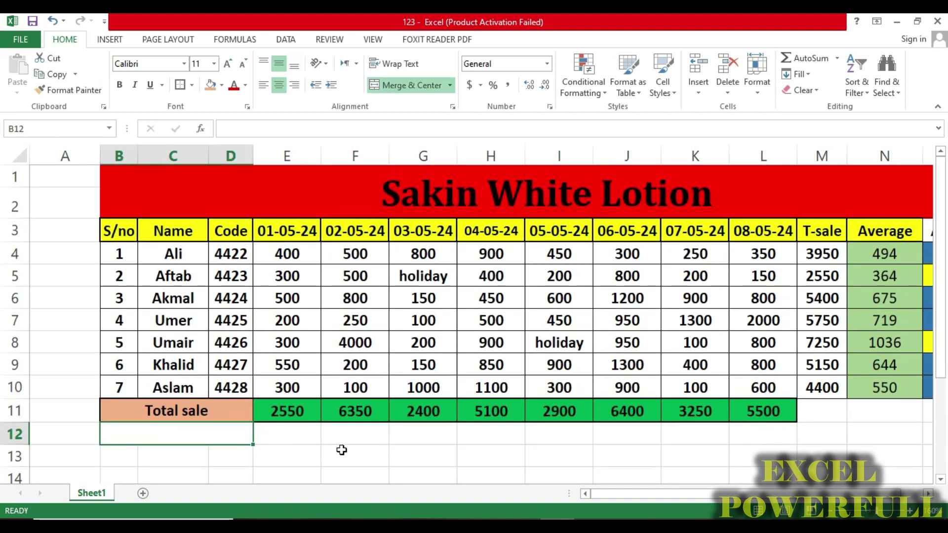
pyautogui.write('Aver')
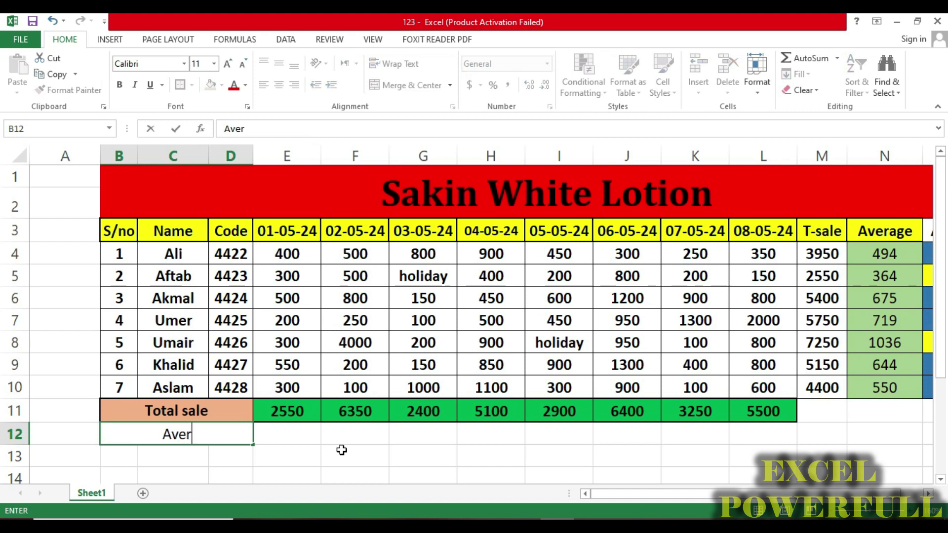
pyautogui.write('age')
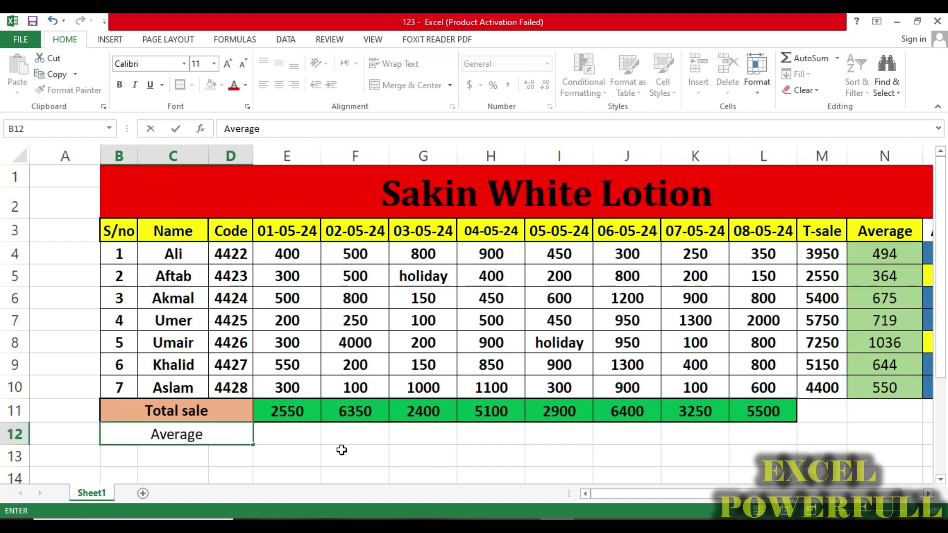
pyautogui.press('Tab')
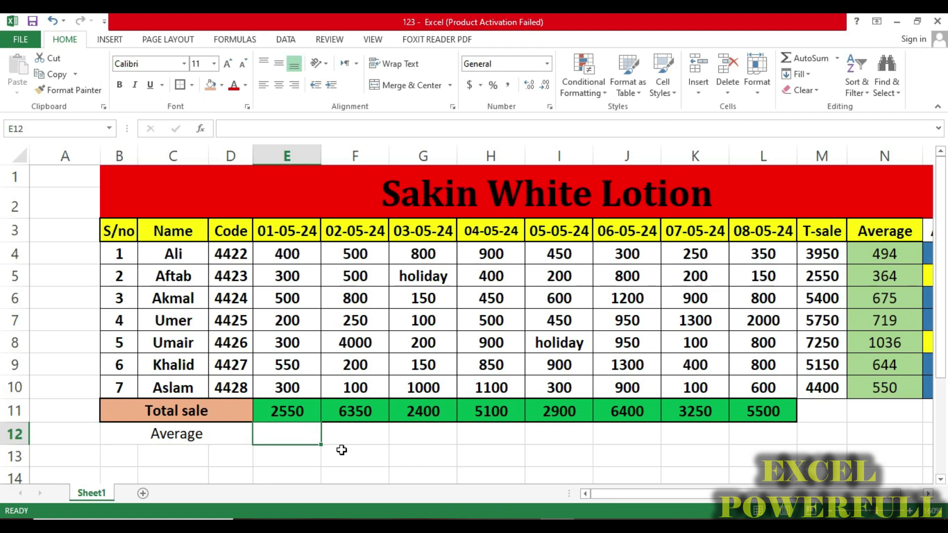
# - Calculate the average sale for 01-05-24 in E12 with =Average(E4:E10)
pyautogui.write('=')
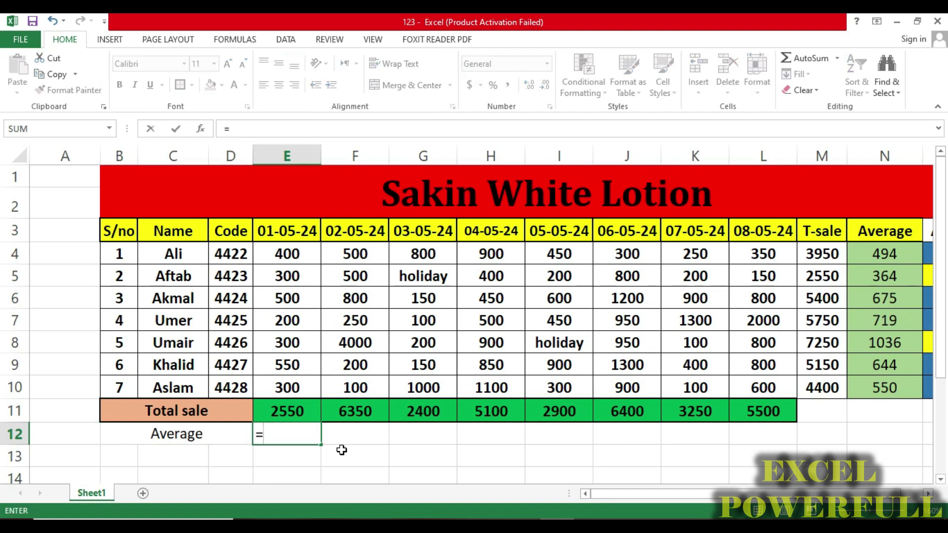
pyautogui.write('A')
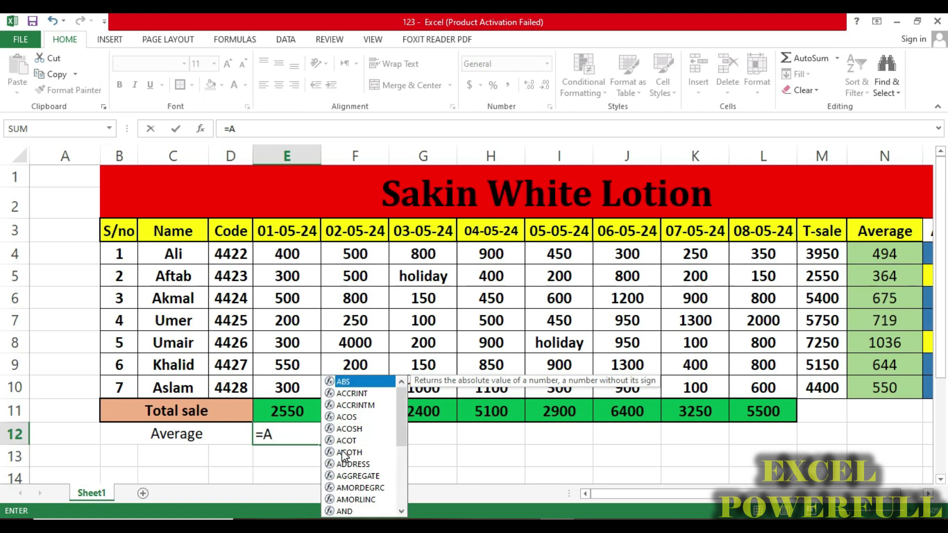
pyautogui.write('ver')
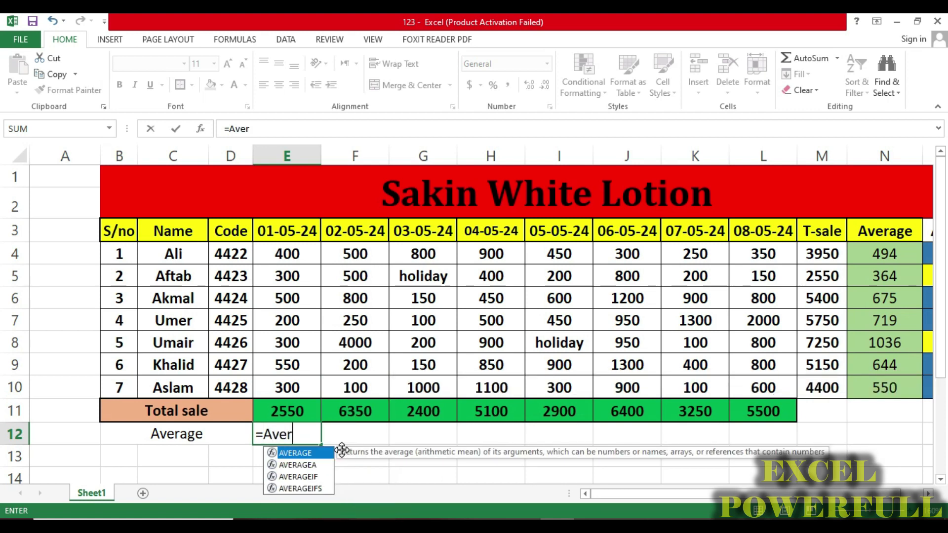
pyautogui.write('age(')
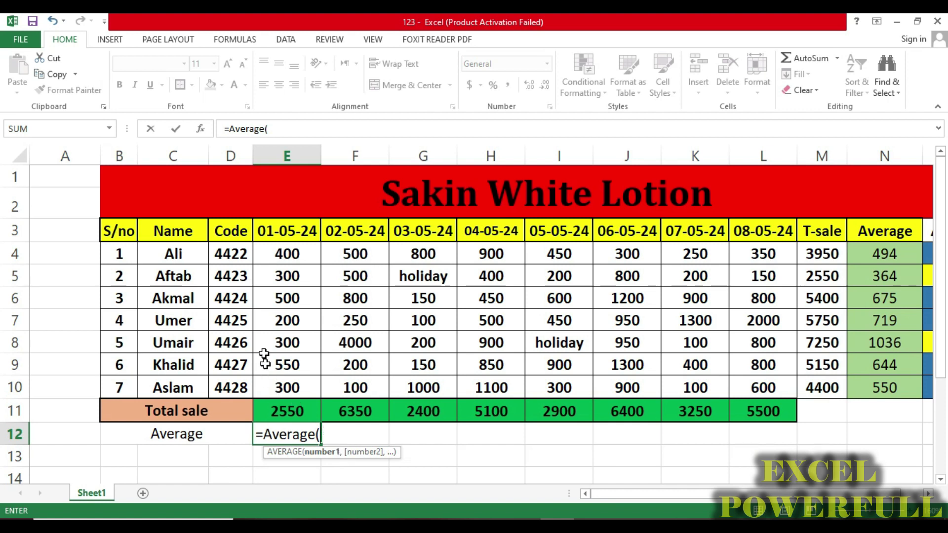
pyautogui.moveTo(302, 255); pyautogui.dragTo(300, 388)
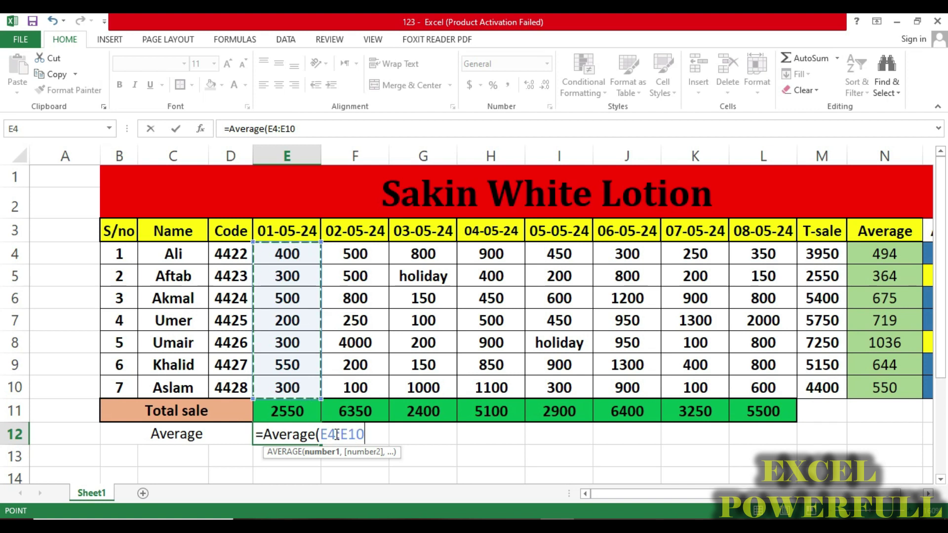
pyautogui.write(')')
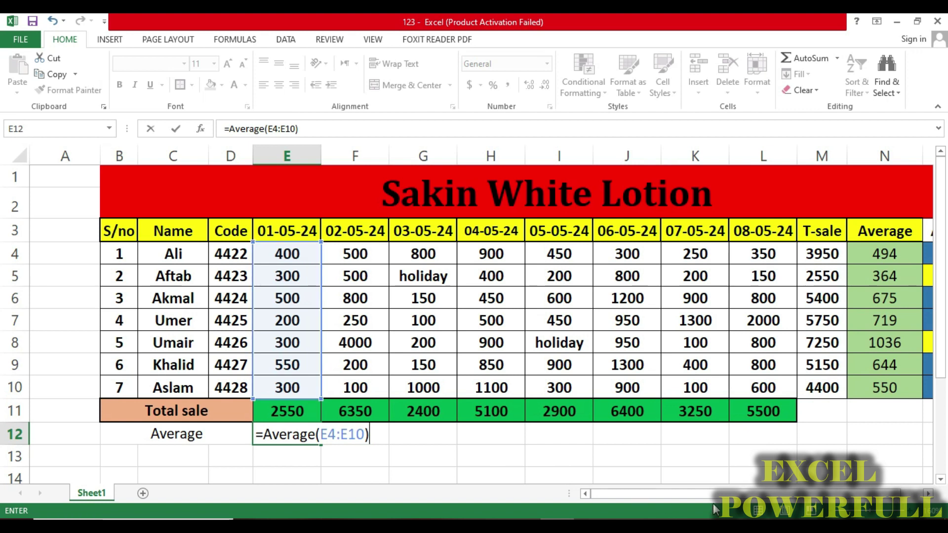
pyautogui.press('Return')
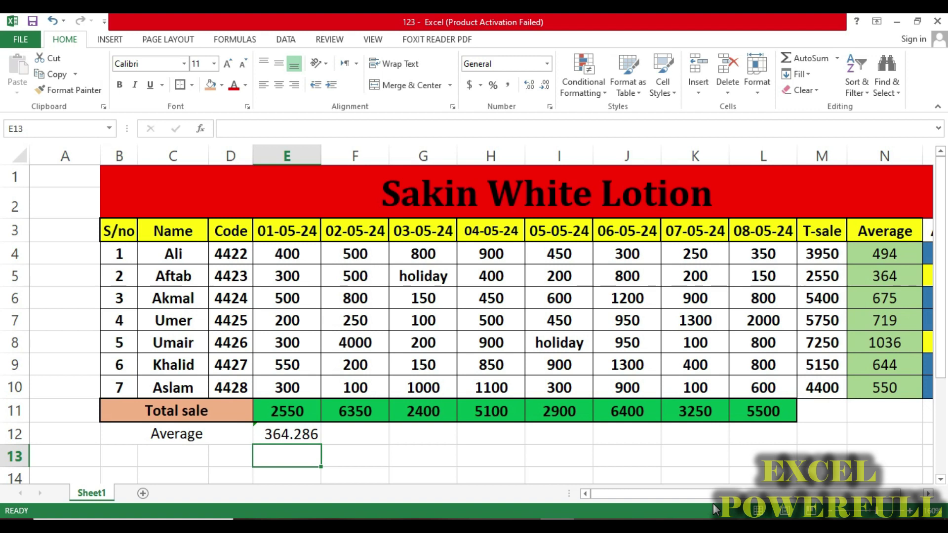
# - Calculate the average sale for 02-05-24 in F12 with =Average(f4:f10)
pyautogui.click(362, 434)
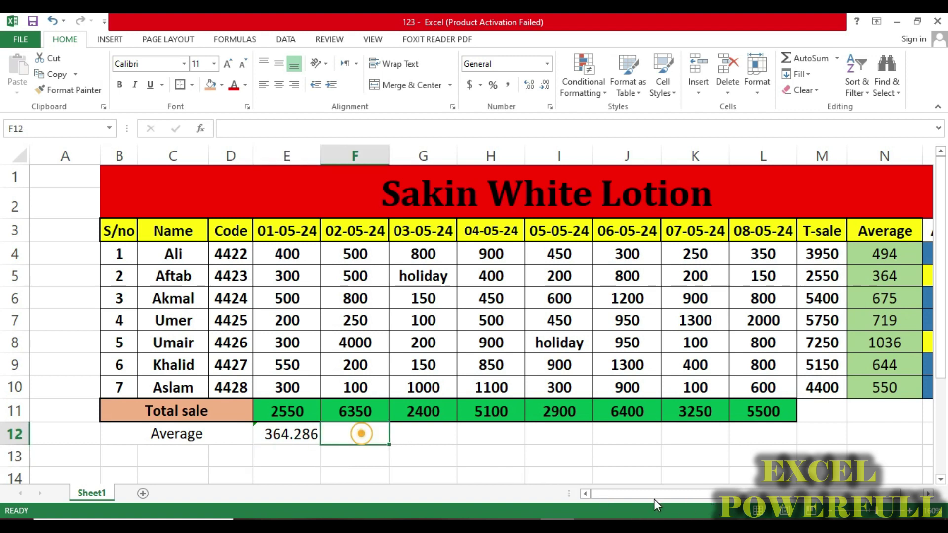
pyautogui.write('=Averag')
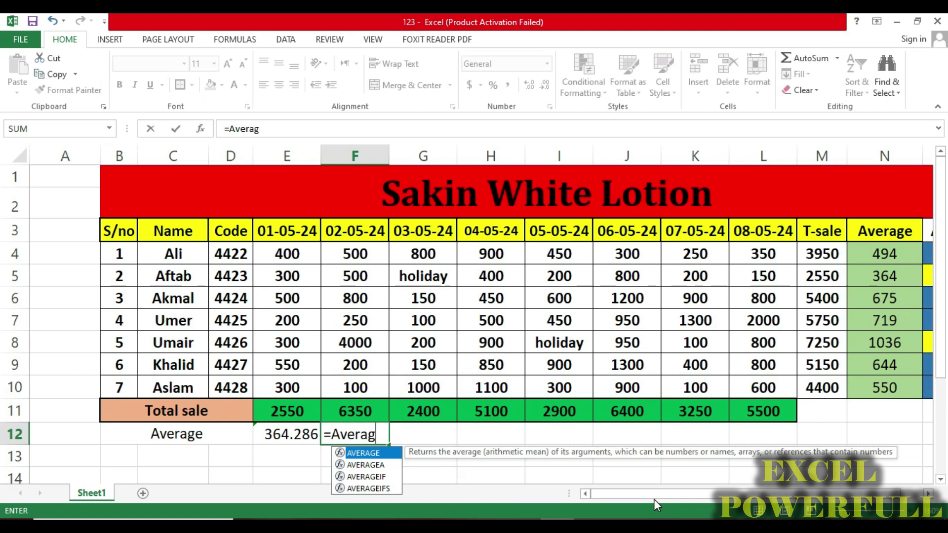
pyautogui.write('e(')
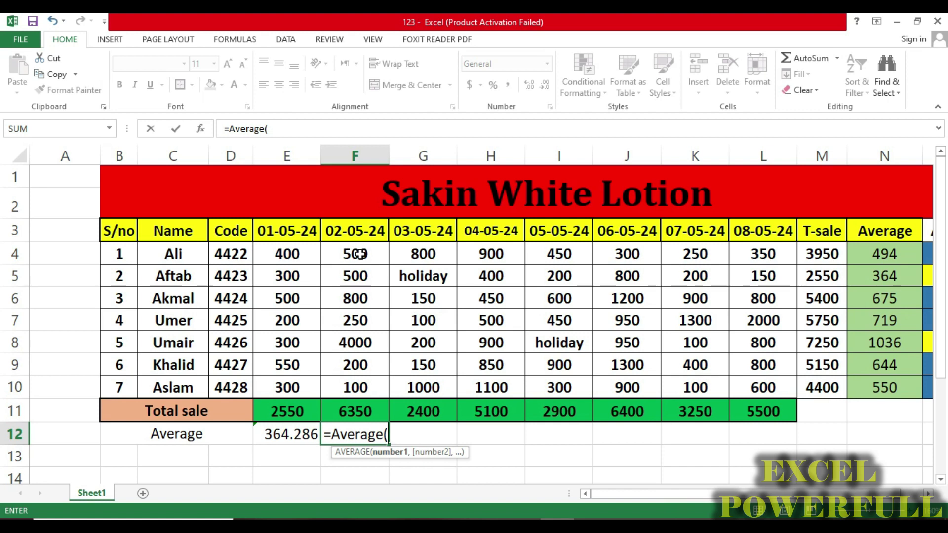
pyautogui.write('f')
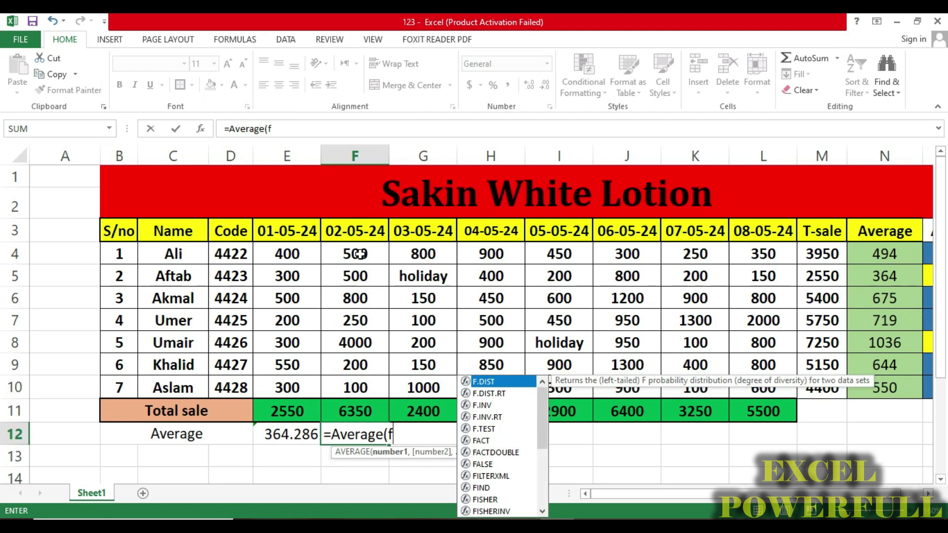
pyautogui.write('4:10')
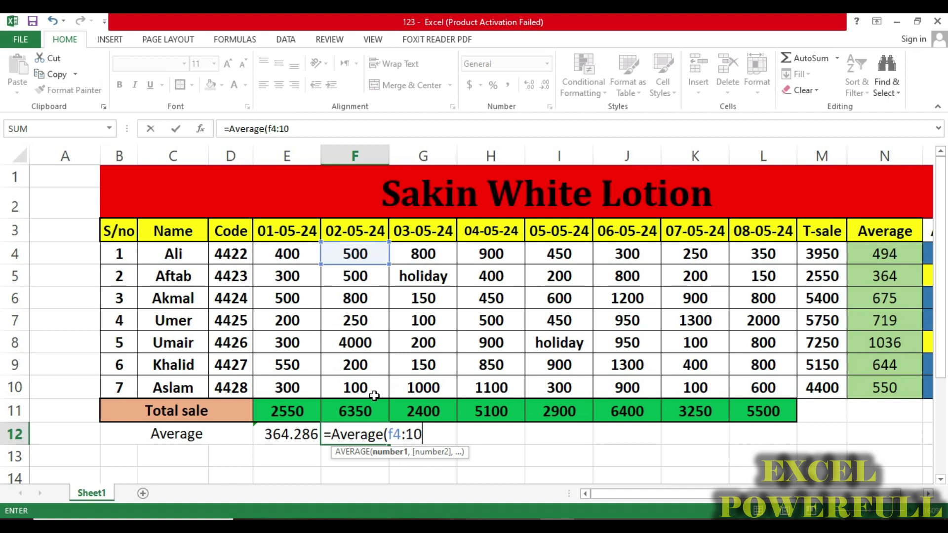
pyautogui.press('BackSpace')
pyautogui.press('BackSpace')
pyautogui.write('f10')
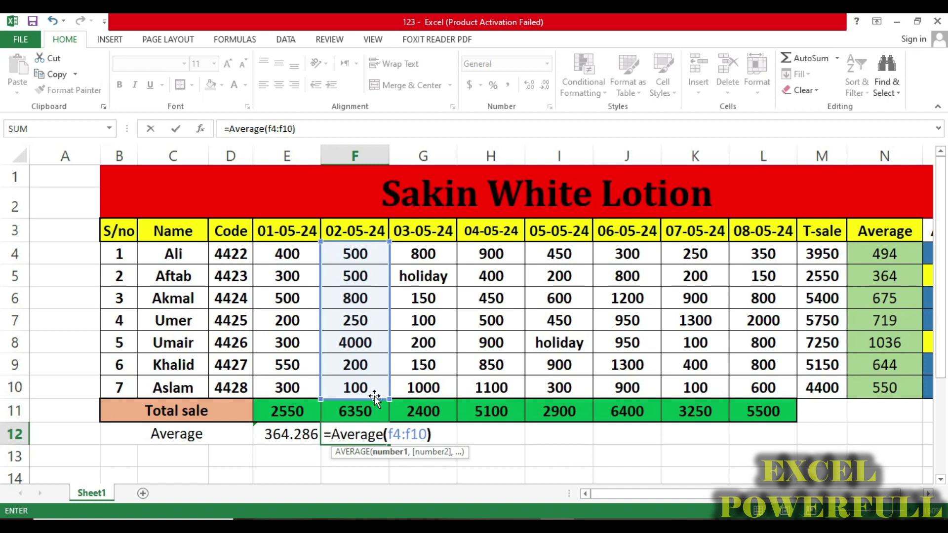
pyautogui.press('Return')
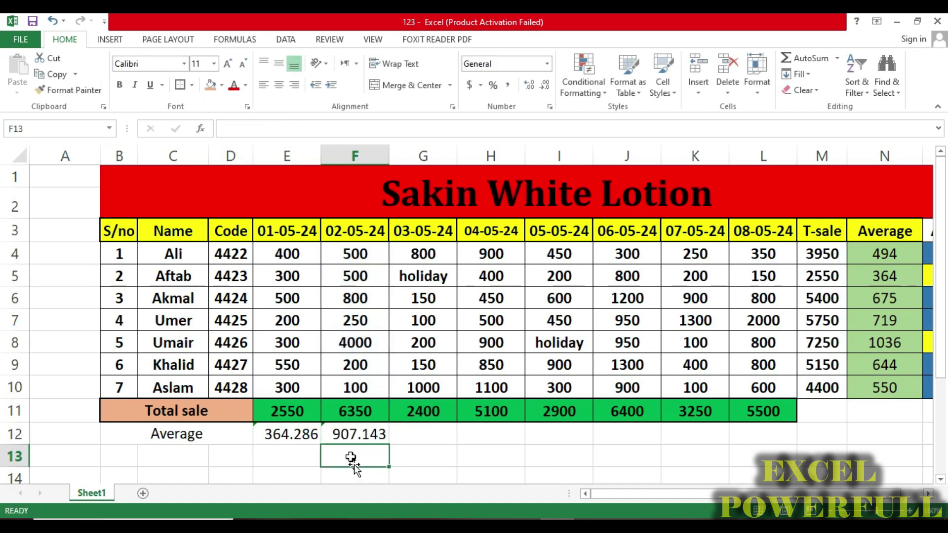
# - Fill the F12 average formula across to L12 and ignore the formula errors flagged on F12:L12
pyautogui.click(368, 437)
pyautogui.moveTo(389, 444); pyautogui.dragTo(801, 441)
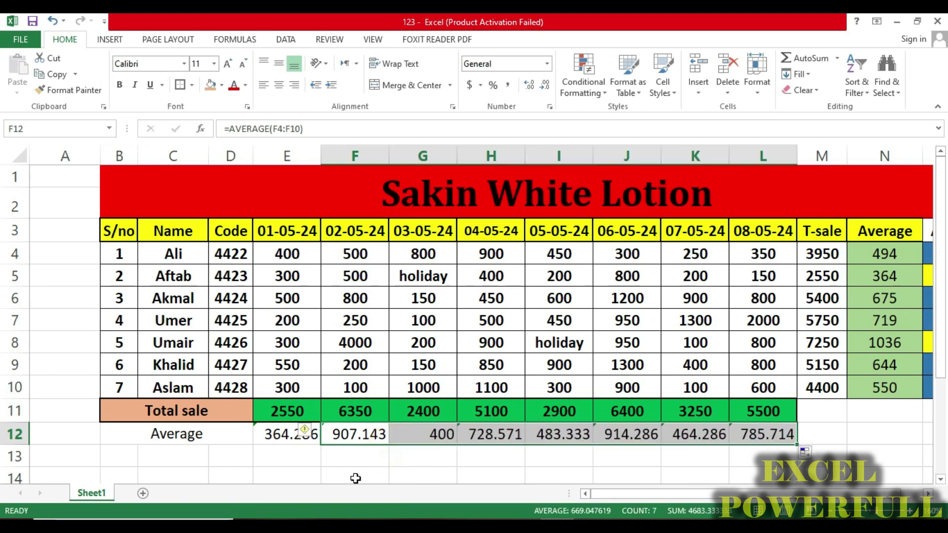
pyautogui.click(307, 432)
pyautogui.click(343, 380)
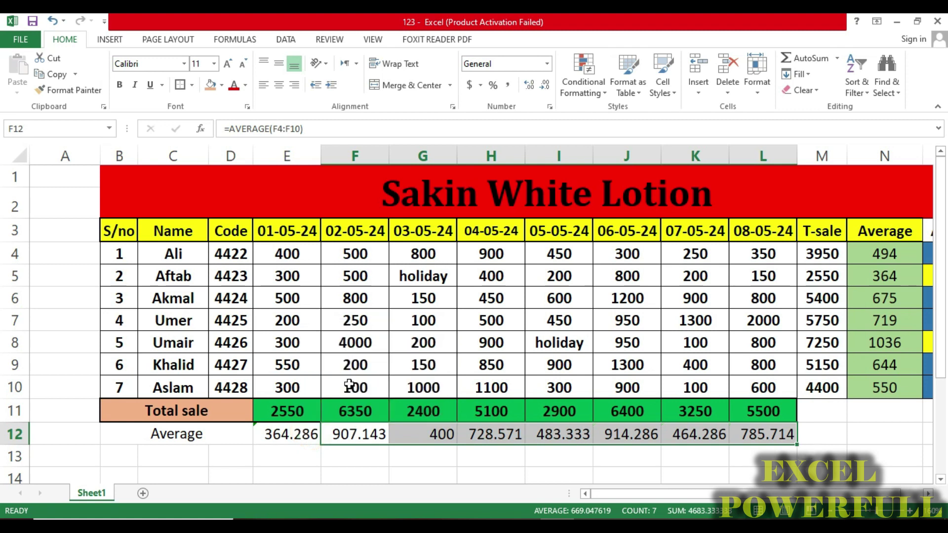
# - Apply all borders and bold text to the Average row B12:L12
pyautogui.click(194, 434)
pyautogui.moveTo(194, 435); pyautogui.dragTo(761, 434)
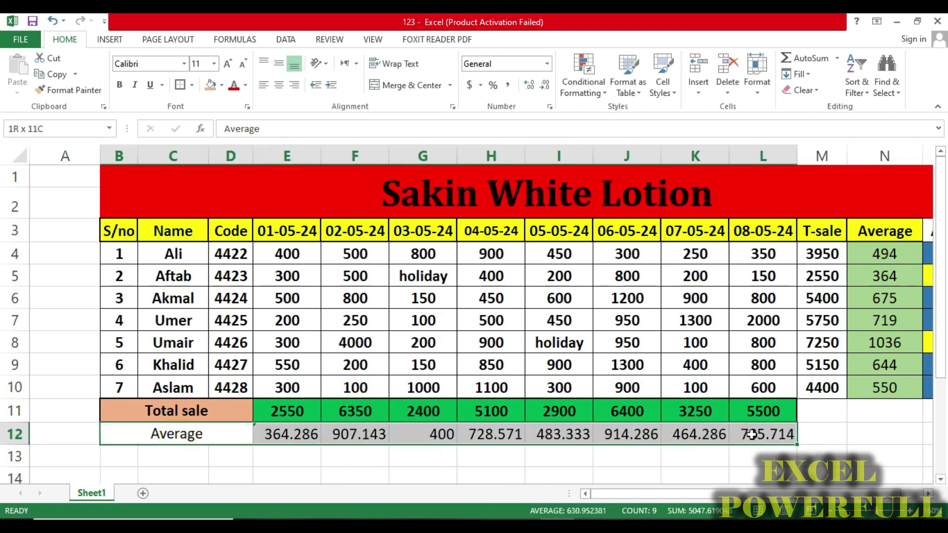
pyautogui.click(191, 84)
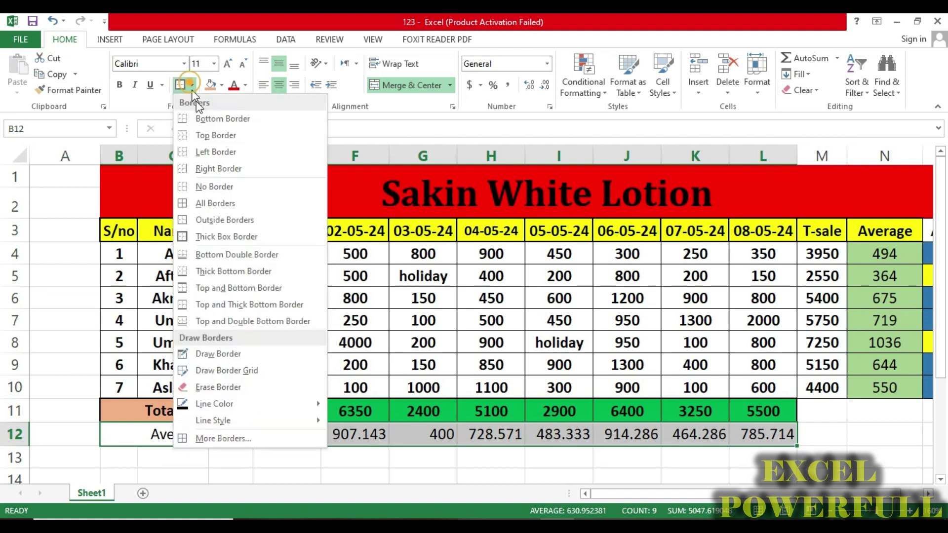
pyautogui.click(204, 203)
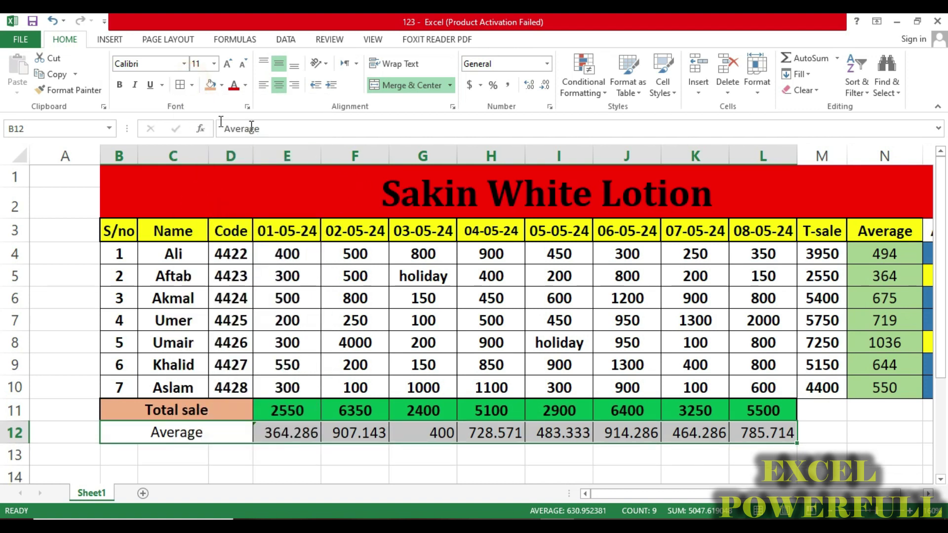
pyautogui.click(119, 84)
# - Fill the daily average cells E12:L12 with golden orange
pyautogui.moveTo(296, 435); pyautogui.dragTo(763, 435)
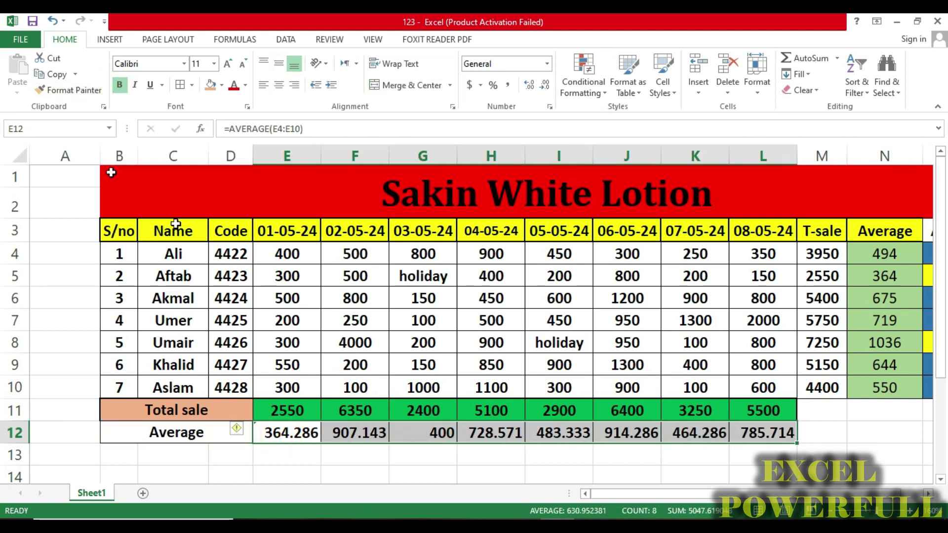
pyautogui.click(222, 85)
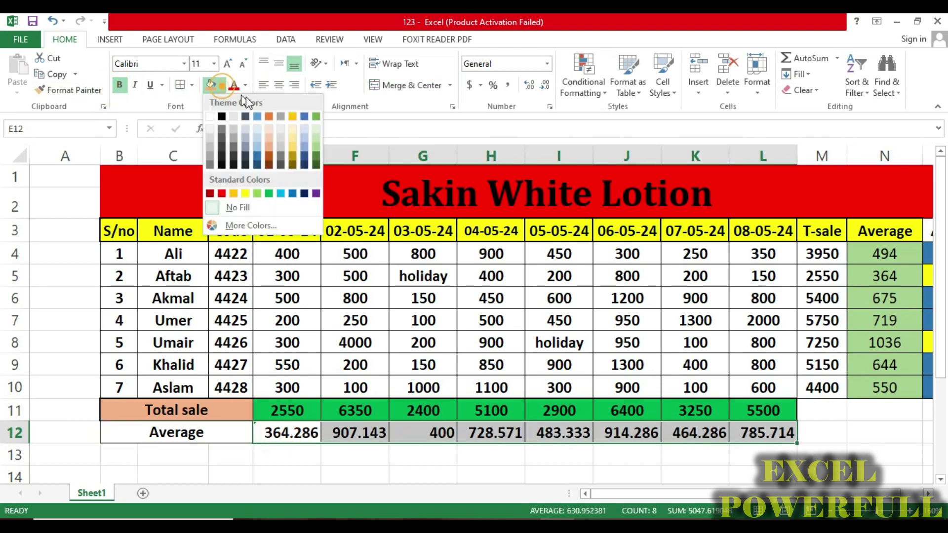
pyautogui.click(240, 195)
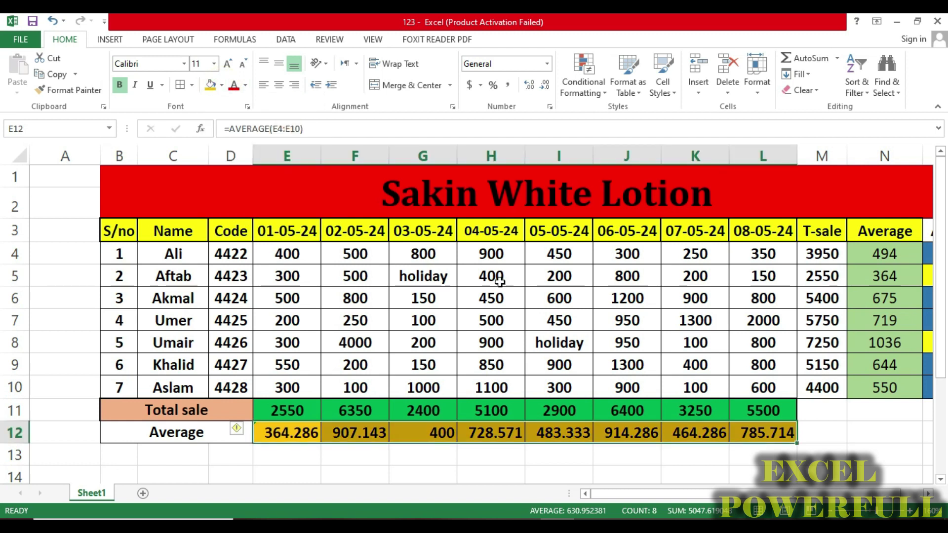
pyautogui.click(179, 441)
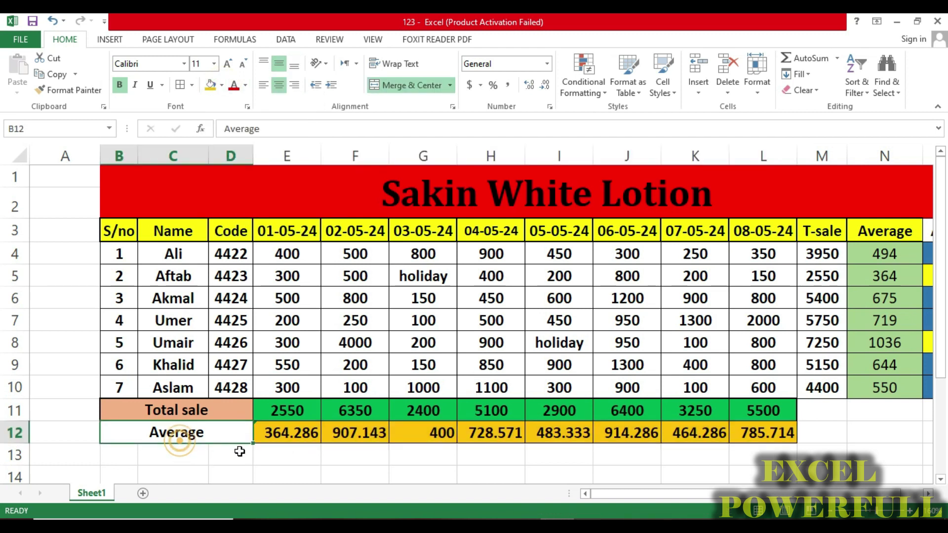
# - Ignore the formula error flagged on the average in E12
pyautogui.click(269, 441)
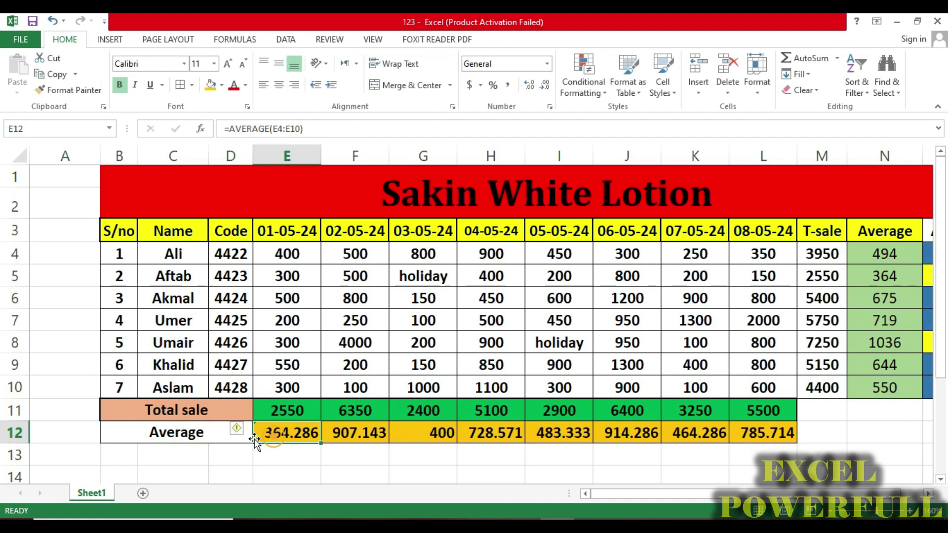
pyautogui.click(243, 428)
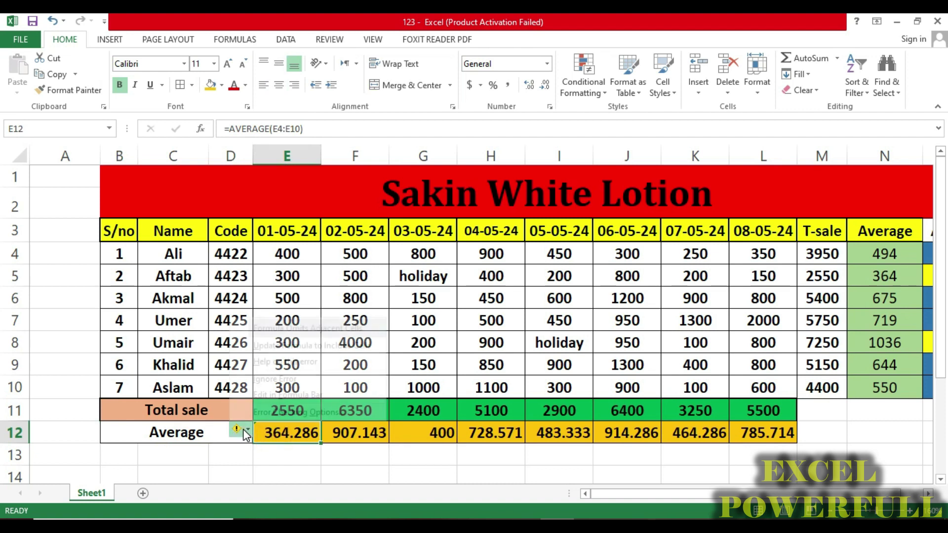
pyautogui.click(275, 379)
pyautogui.hscroll(1, 494, 327)
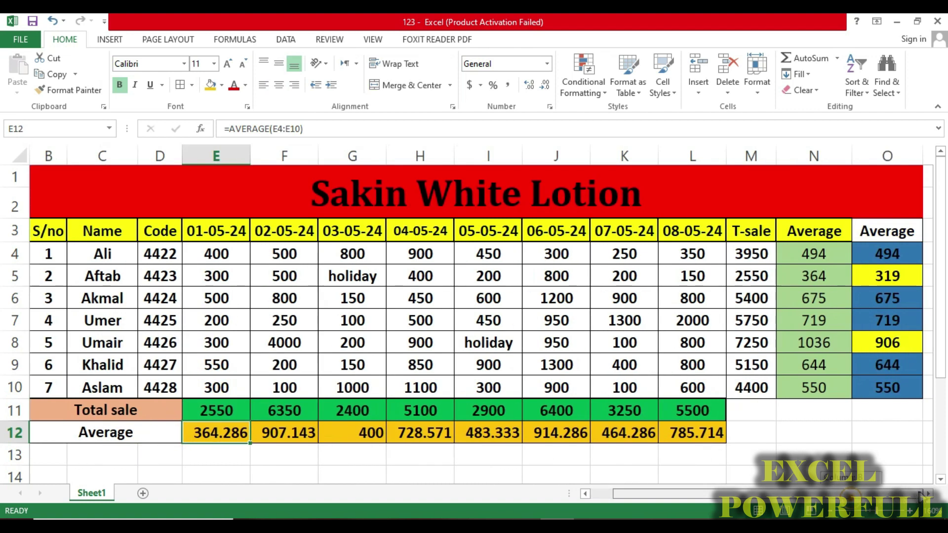
pyautogui.moveTo(889, 250); pyautogui.dragTo(904, 381)
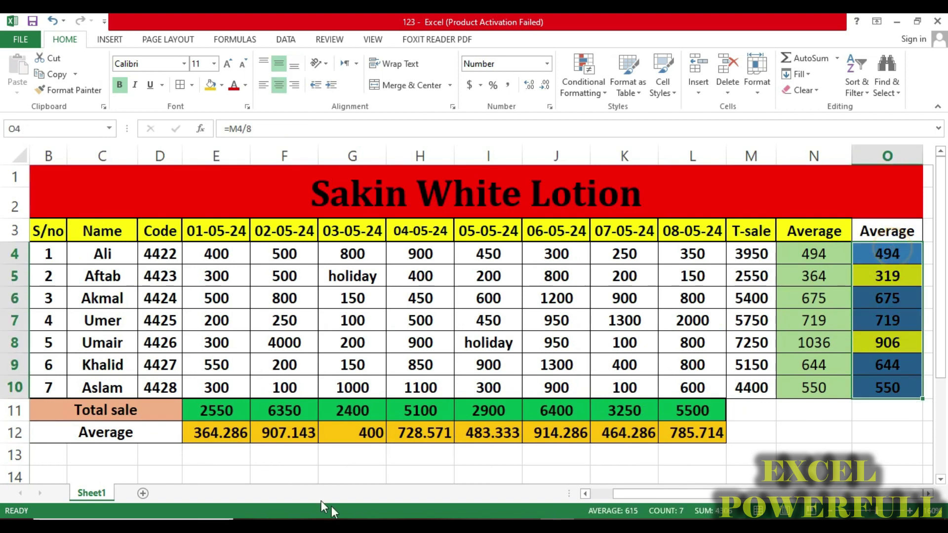
pyautogui.click(289, 459)
pyautogui.moveTo(640, 500); pyautogui.dragTo(622, 501)
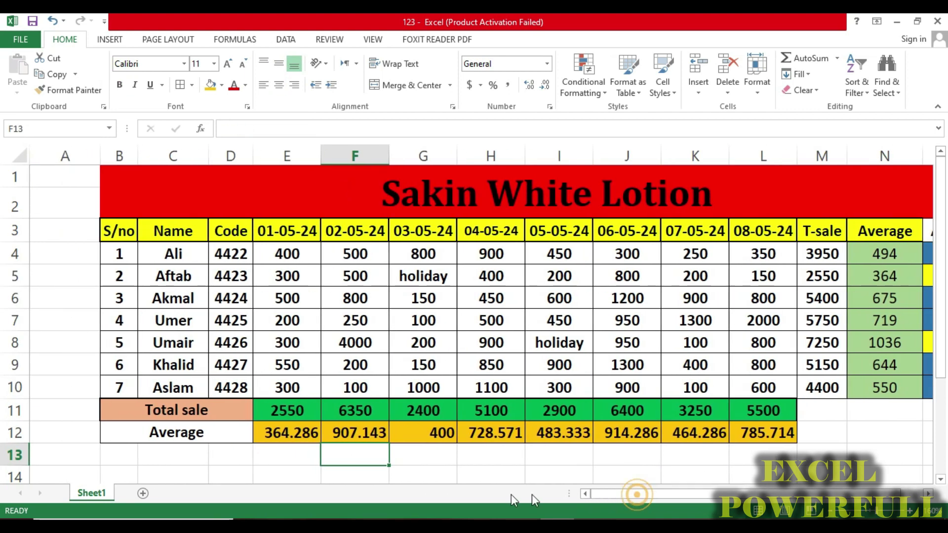
# - Merge and center cells B13:D13 below the Average label
pyautogui.moveTo(119, 459); pyautogui.dragTo(216, 459)
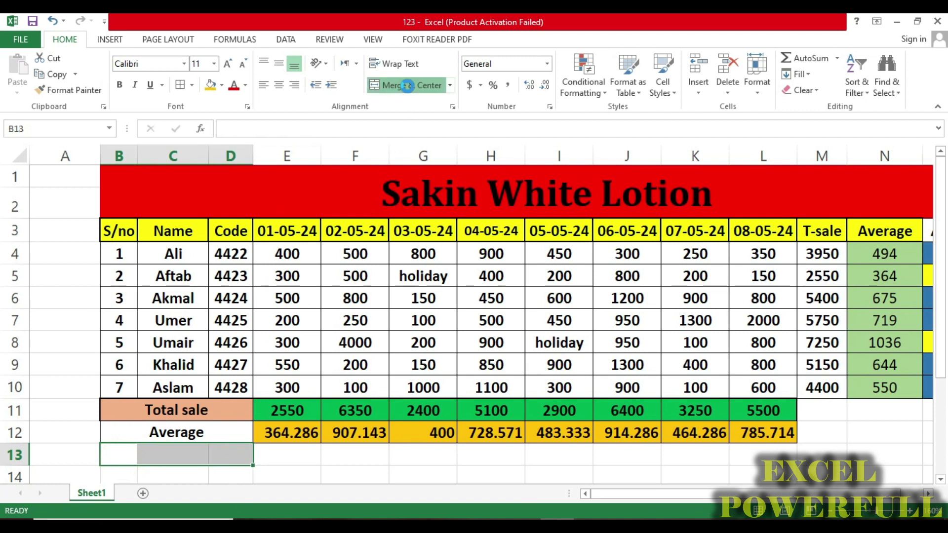
pyautogui.click(408, 85)
pyautogui.click(168, 453)
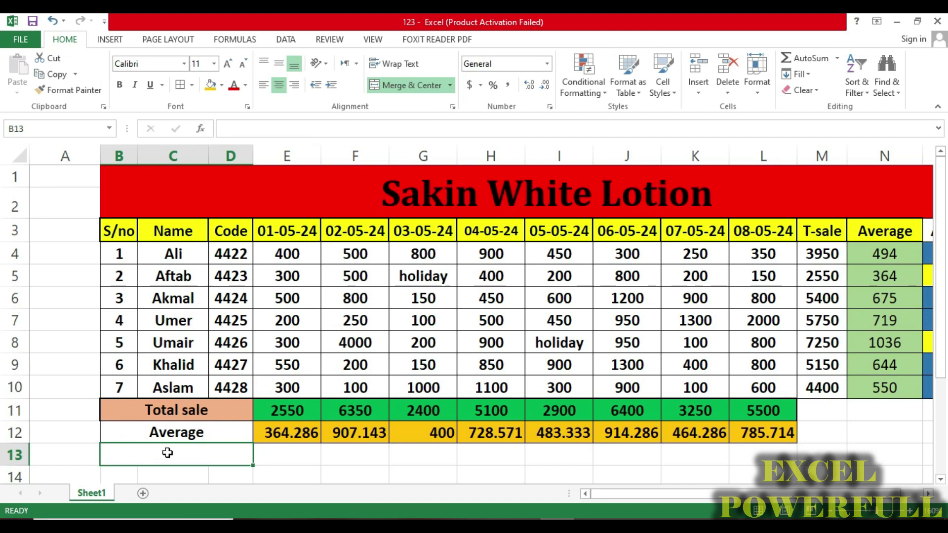
# - Label merged cell B13 "without formula average" and reduce its font size to 10 so the text fits
pyautogui.write('wi')
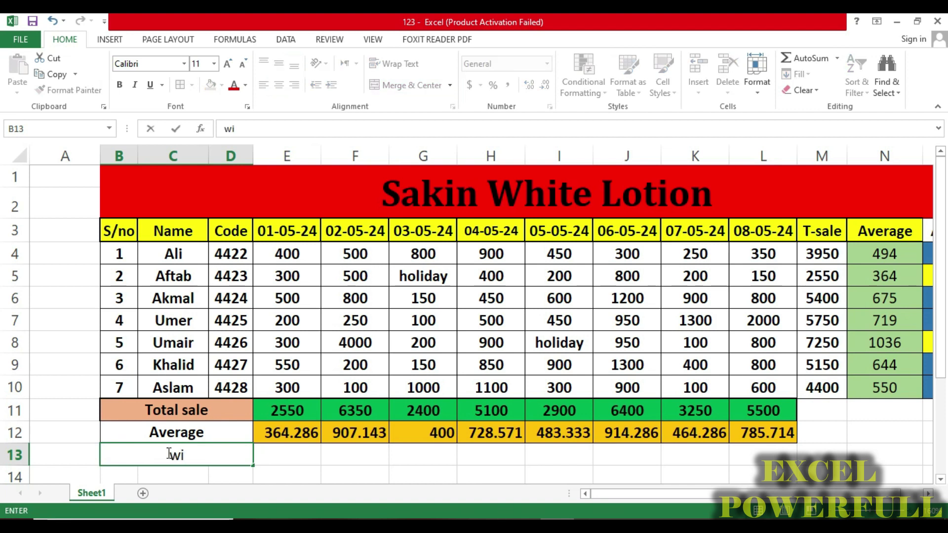
pyautogui.write('thout f')
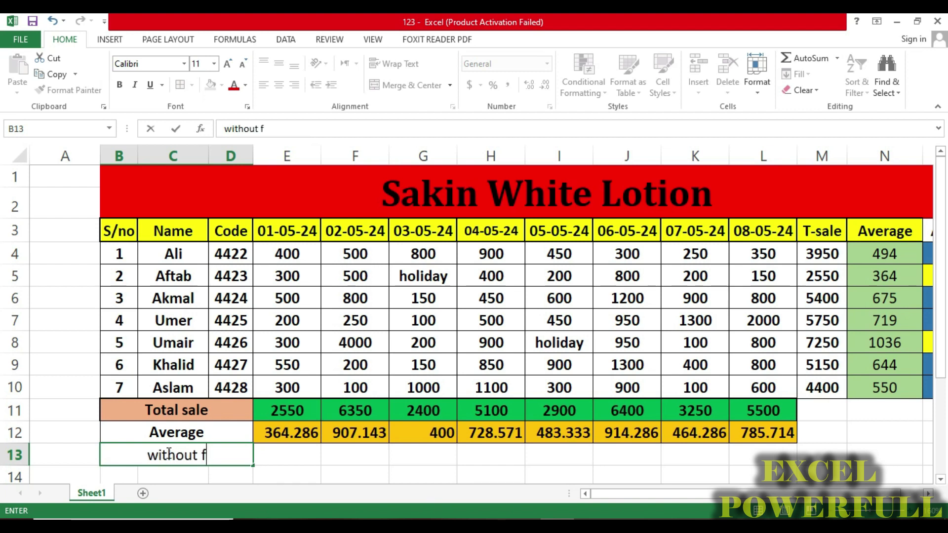
pyautogui.write('ormula ')
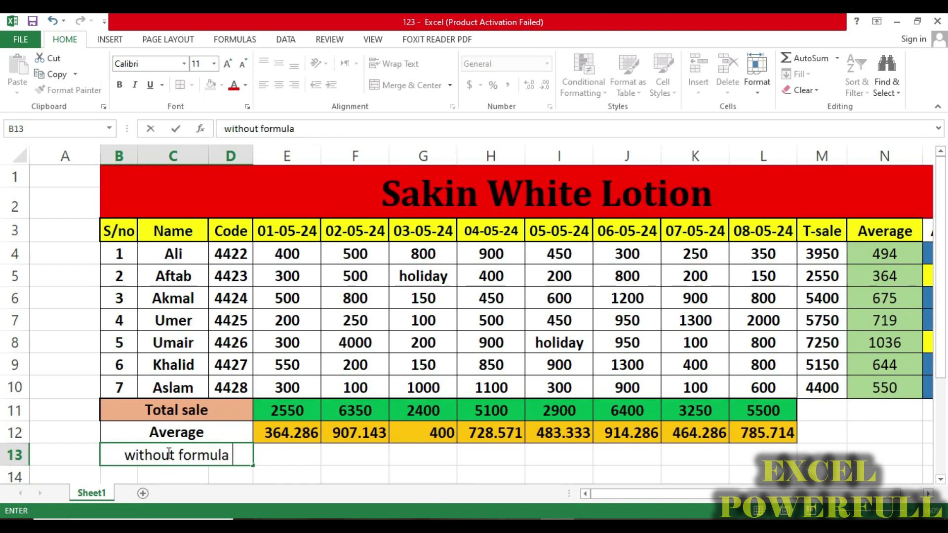
pyautogui.write('average')
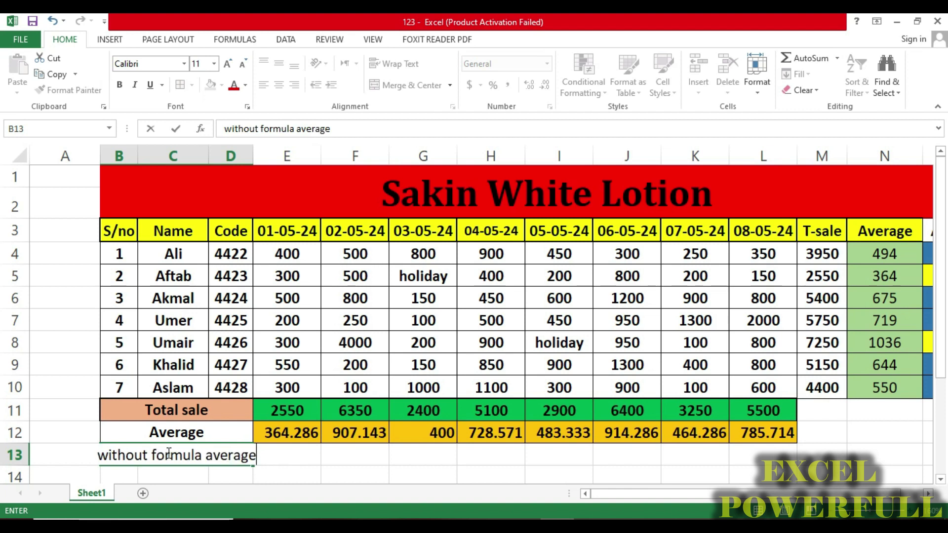
pyautogui.press('Return')
pyautogui.click(193, 434)
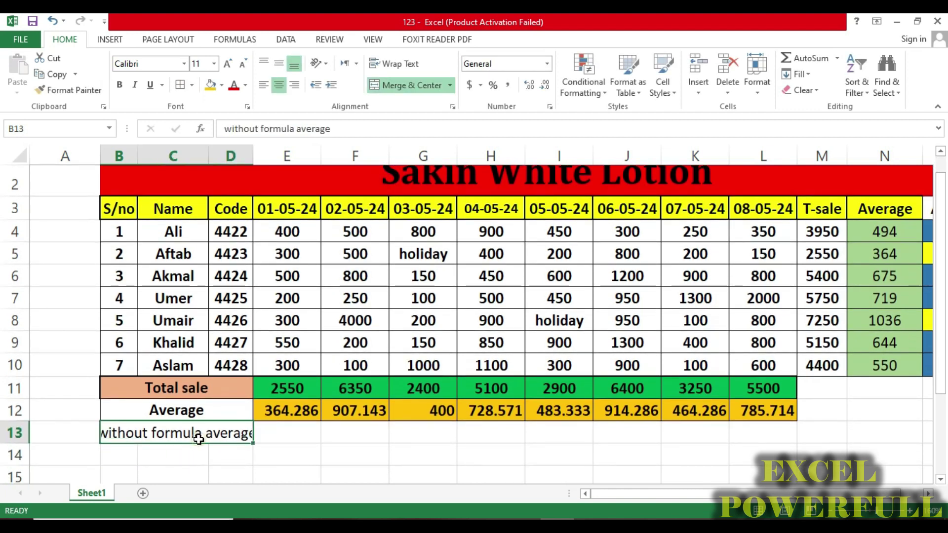
pyautogui.click(243, 64)
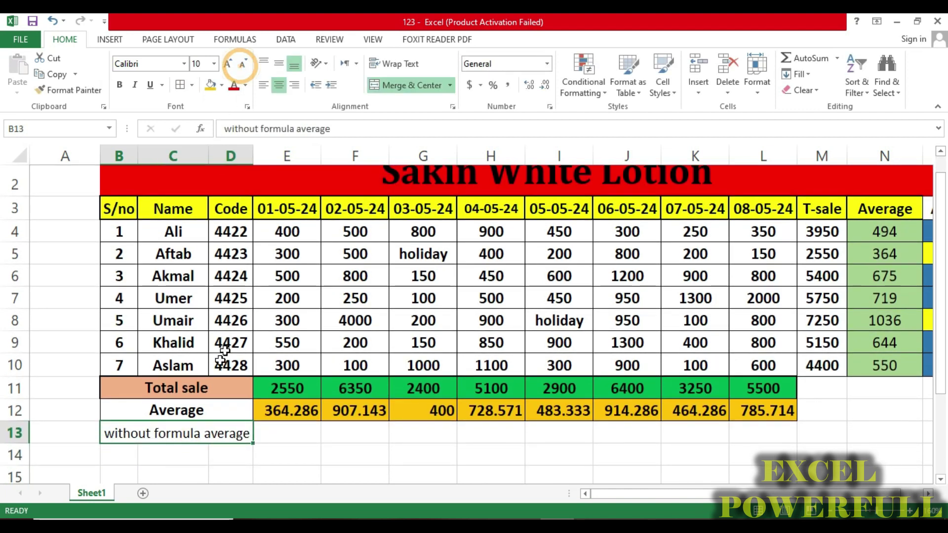
# - Fill the Average label cell in row 12 with the standard light blue color
pyautogui.click(204, 408)
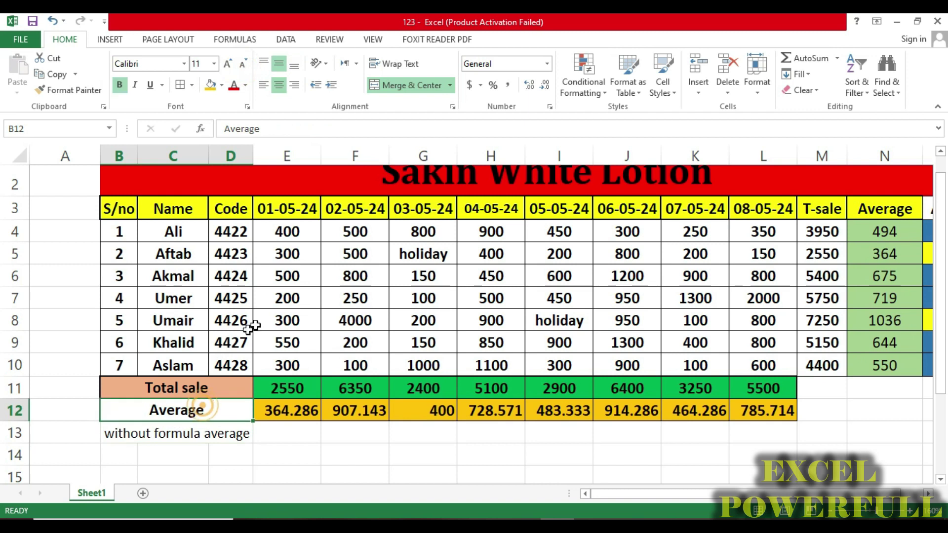
pyautogui.click(221, 85)
pyautogui.click(303, 123)
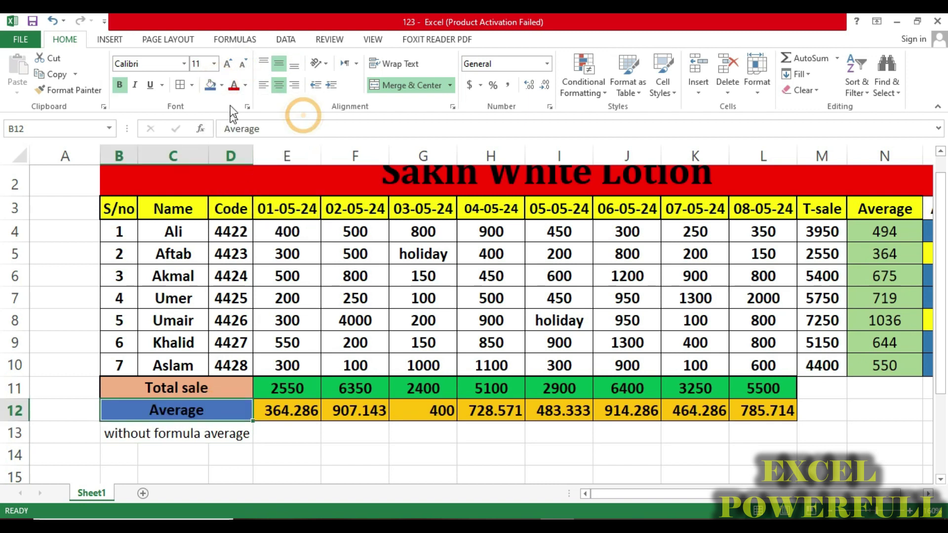
pyautogui.click(222, 84)
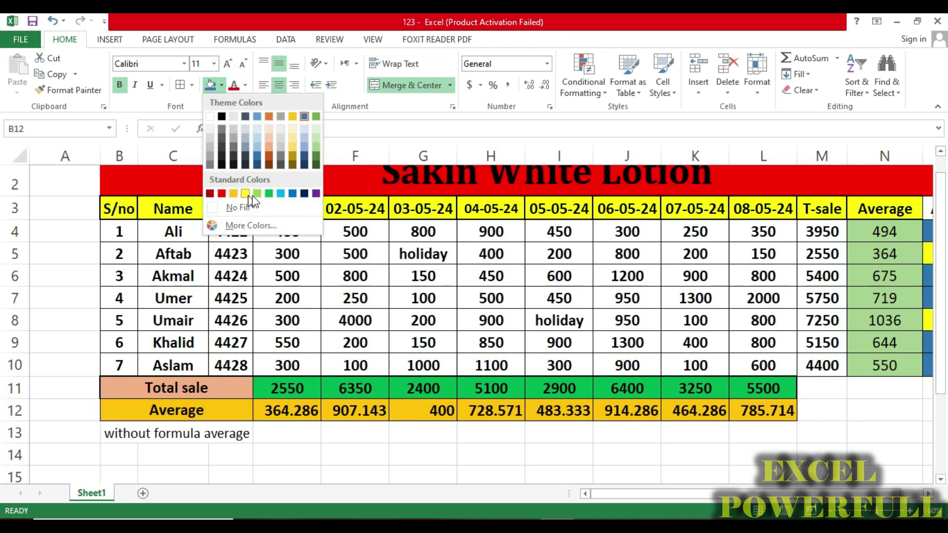
pyautogui.click(280, 194)
# - Format the "without formula average" label with a pale blue theme fill, a thick box border and bold text
pyautogui.click(210, 430)
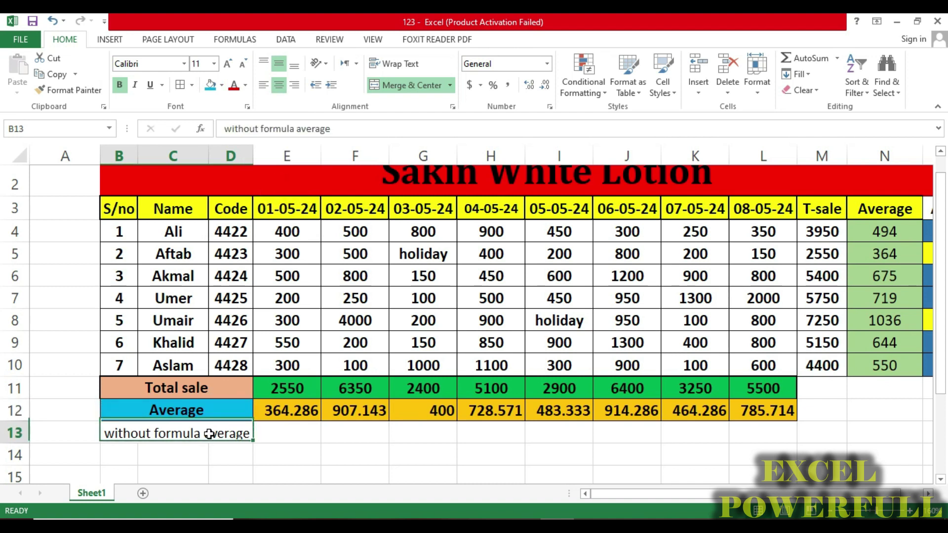
pyautogui.click(223, 86)
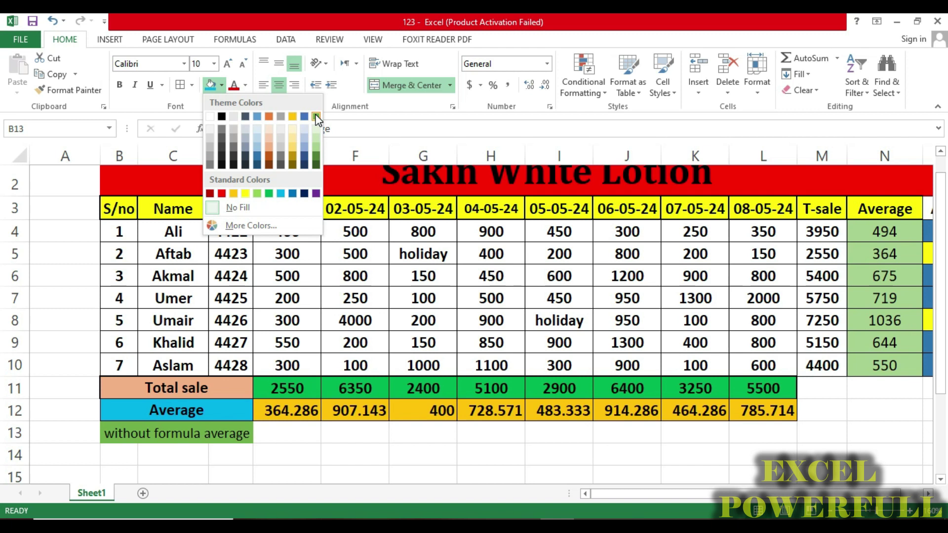
pyautogui.click(304, 141)
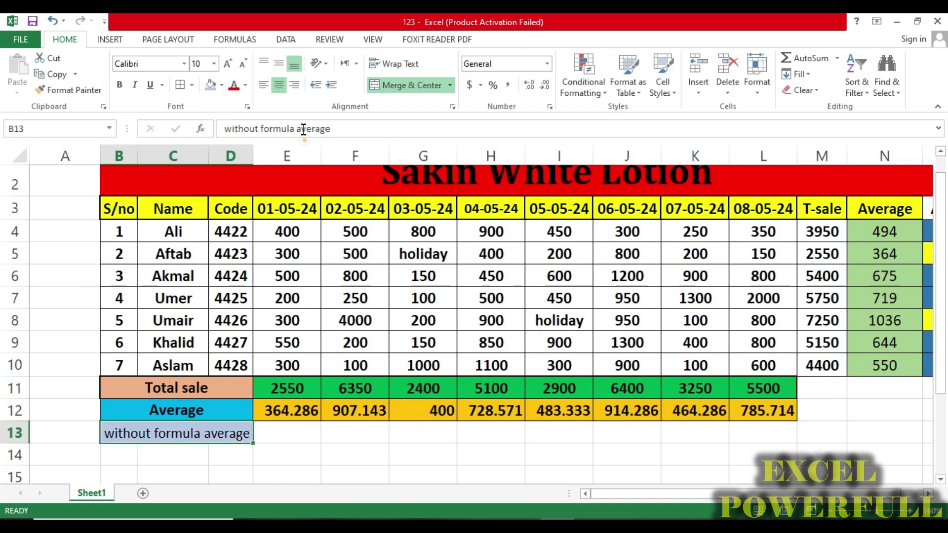
pyautogui.click(192, 85)
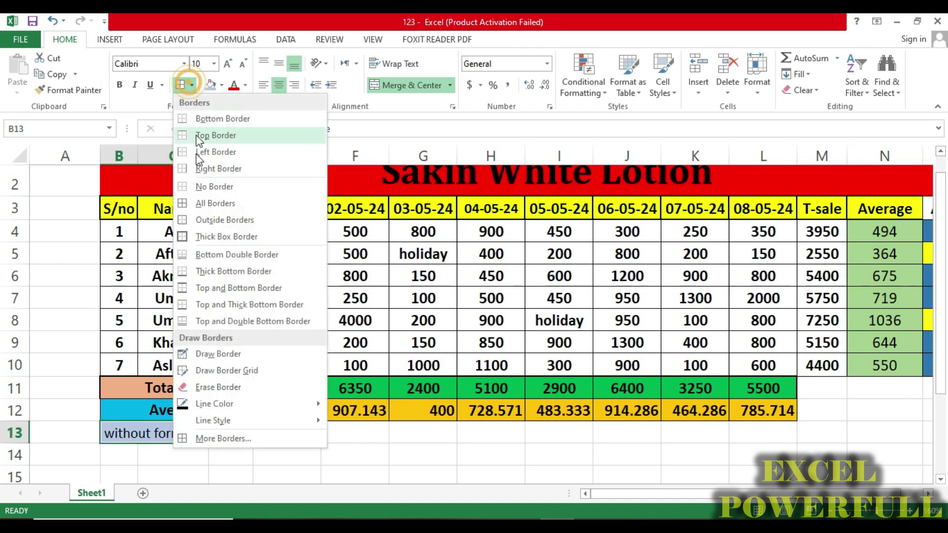
pyautogui.click(195, 242)
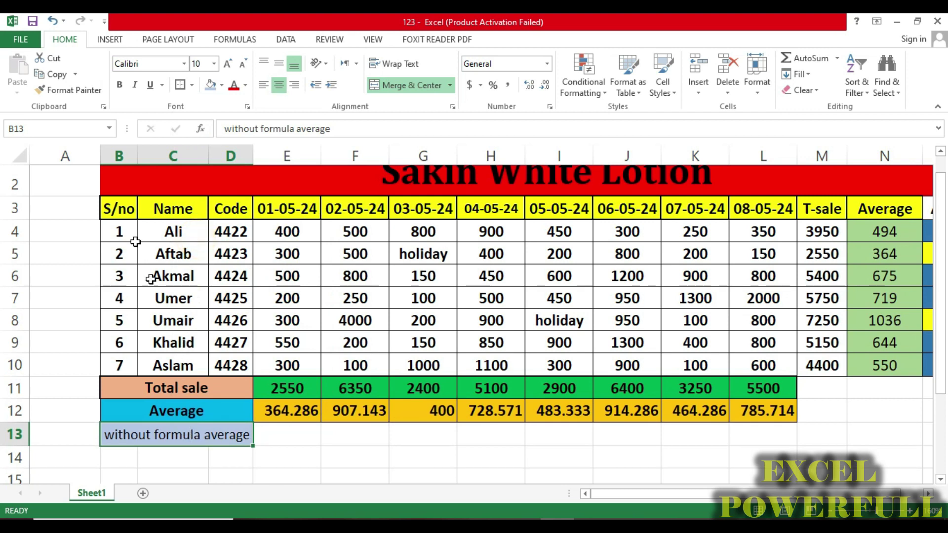
pyautogui.click(120, 86)
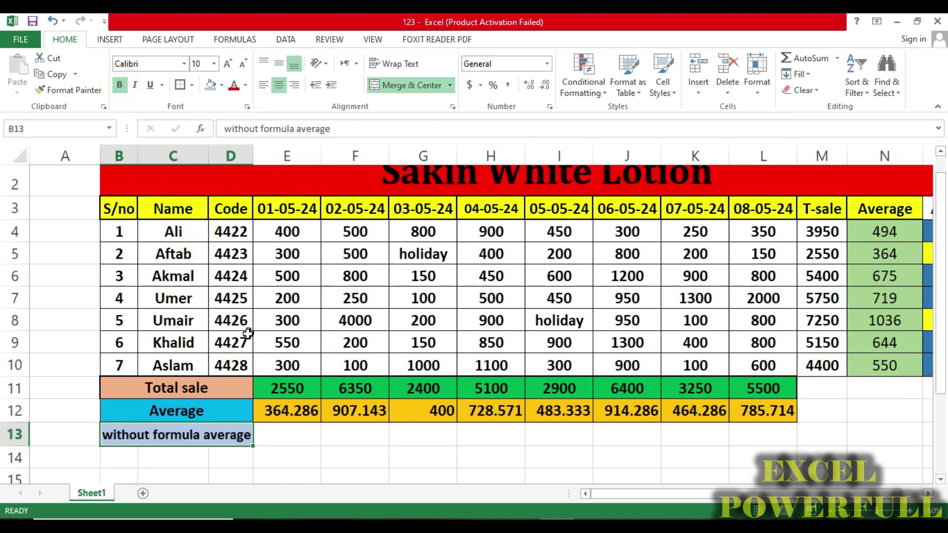
# - Calculate the 01-05-24 average manually in E13 with the formula =E11/7
pyautogui.click(284, 438)
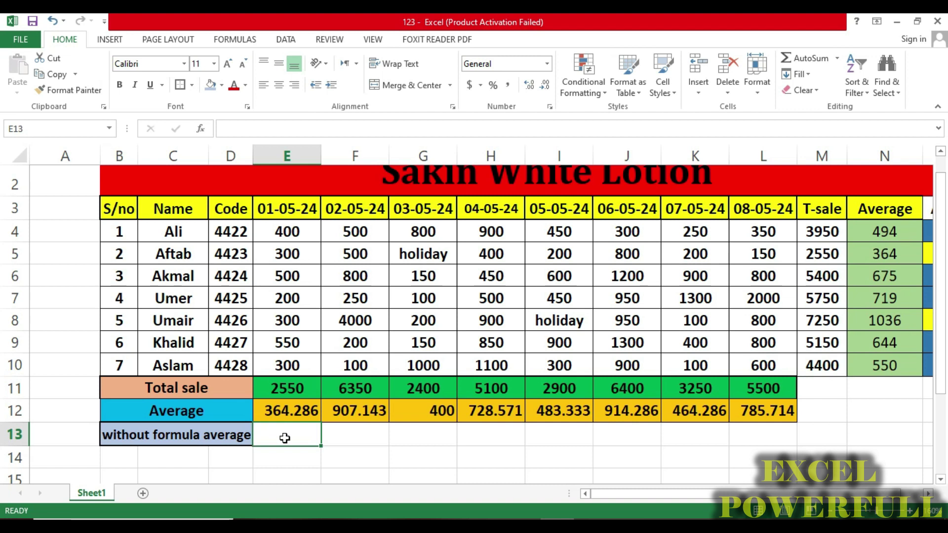
pyautogui.moveTo(704, 495); pyautogui.dragTo(726, 495)
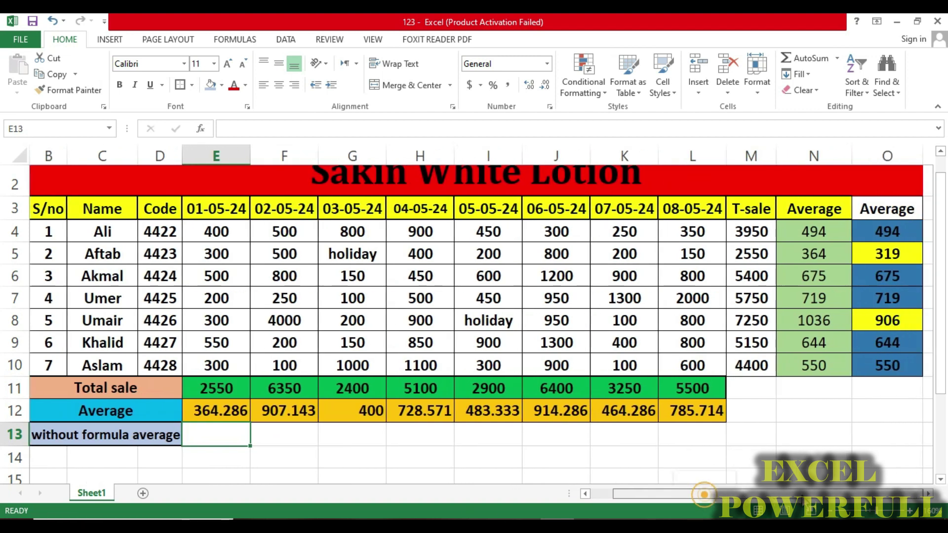
pyautogui.click(817, 237)
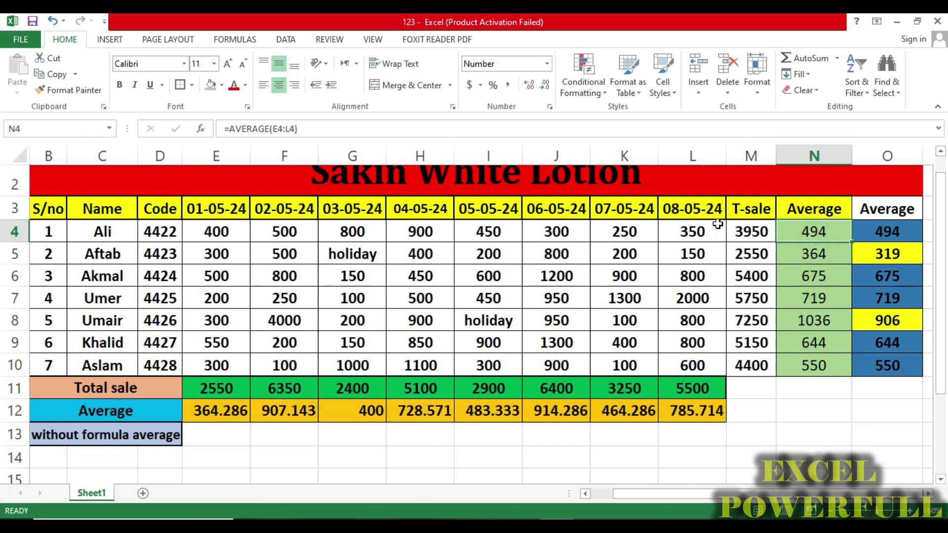
pyautogui.click(868, 233)
pyautogui.click(771, 230)
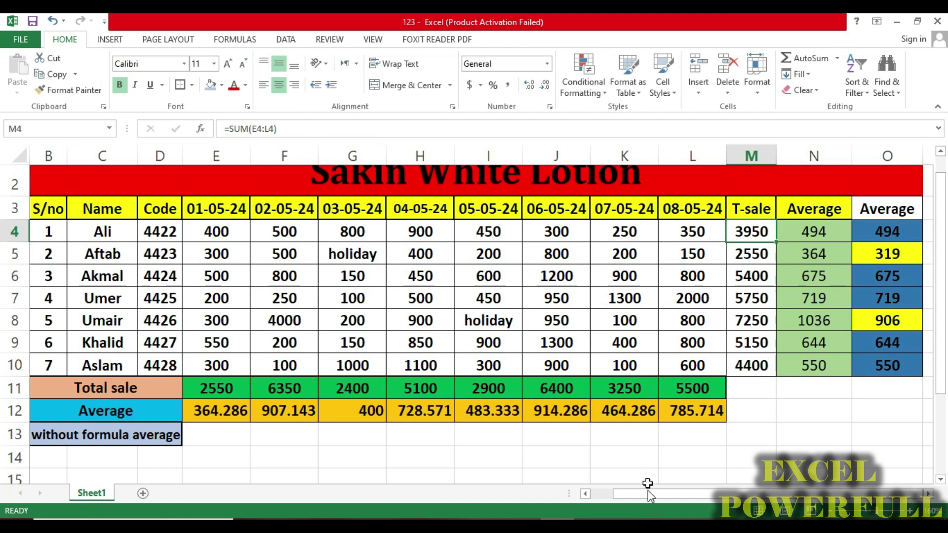
pyautogui.moveTo(648, 494); pyautogui.dragTo(583, 491)
pyautogui.click(302, 438)
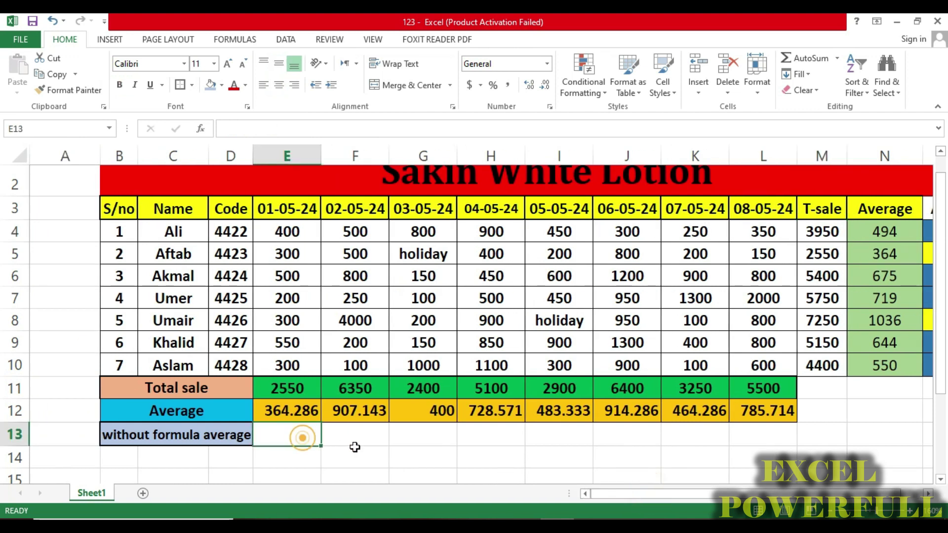
pyautogui.write('=')
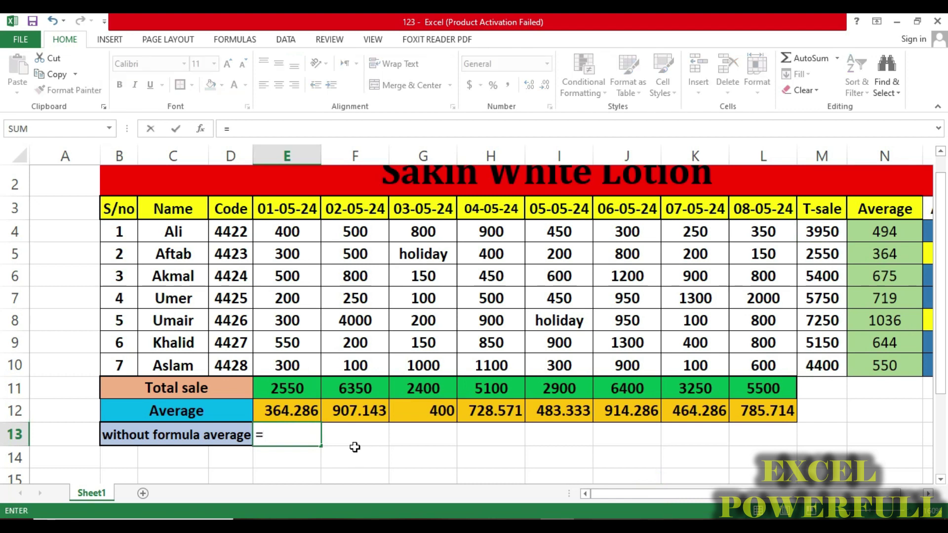
pyautogui.click(289, 392)
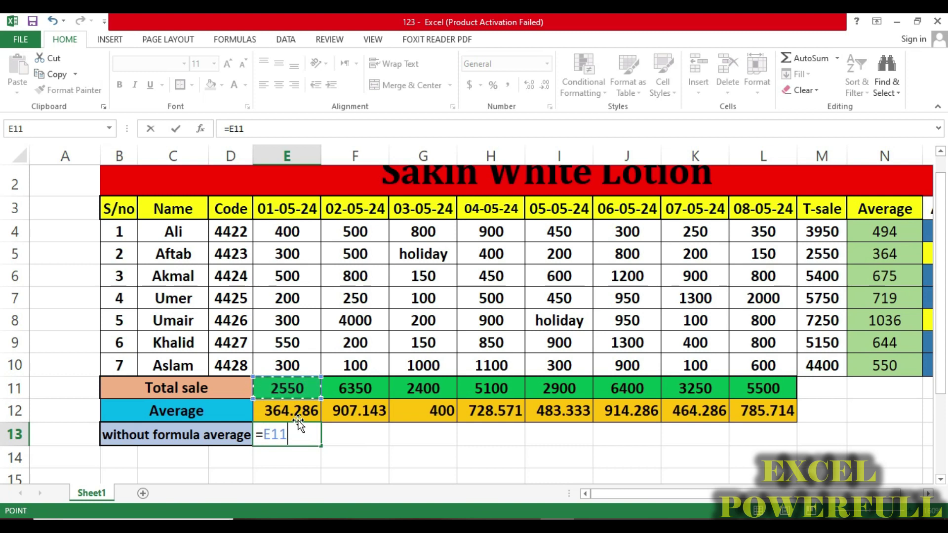
pyautogui.write('/7')
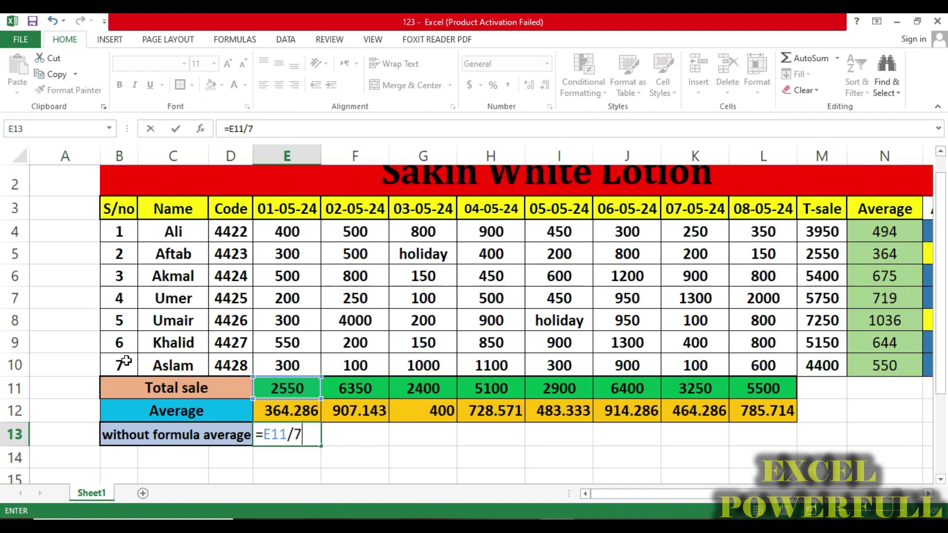
pyautogui.press('Return')
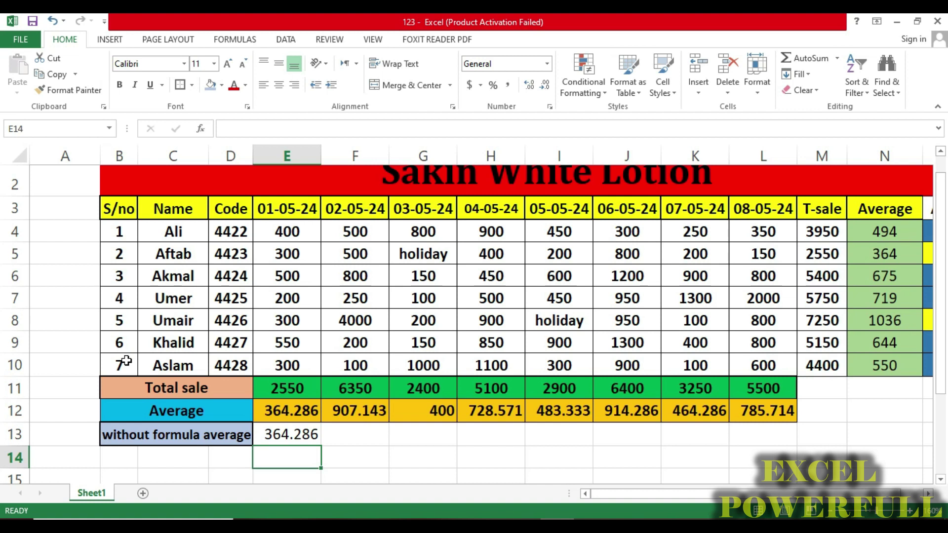
# - Copy the division formula from E13 across the remaining date columns to L13
pyautogui.click(309, 437)
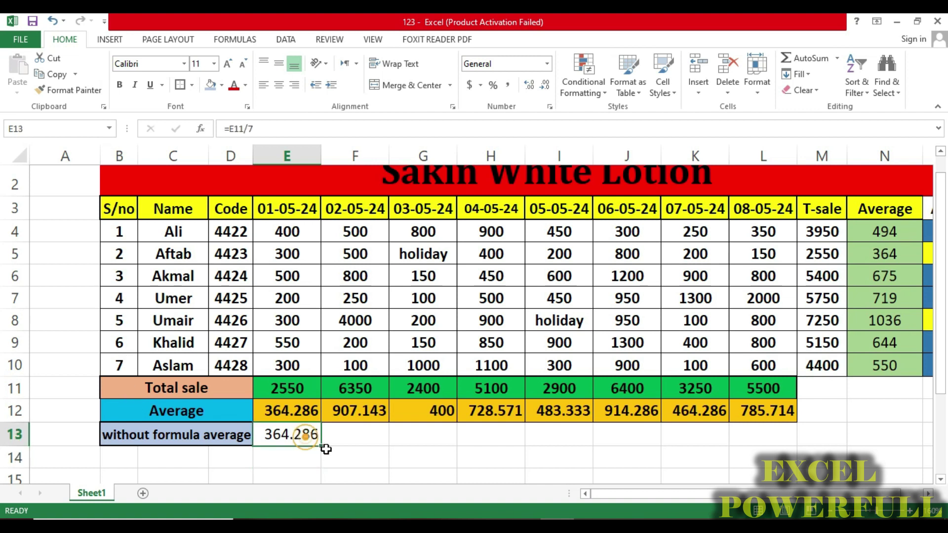
pyautogui.moveTo(321, 448); pyautogui.dragTo(790, 437)
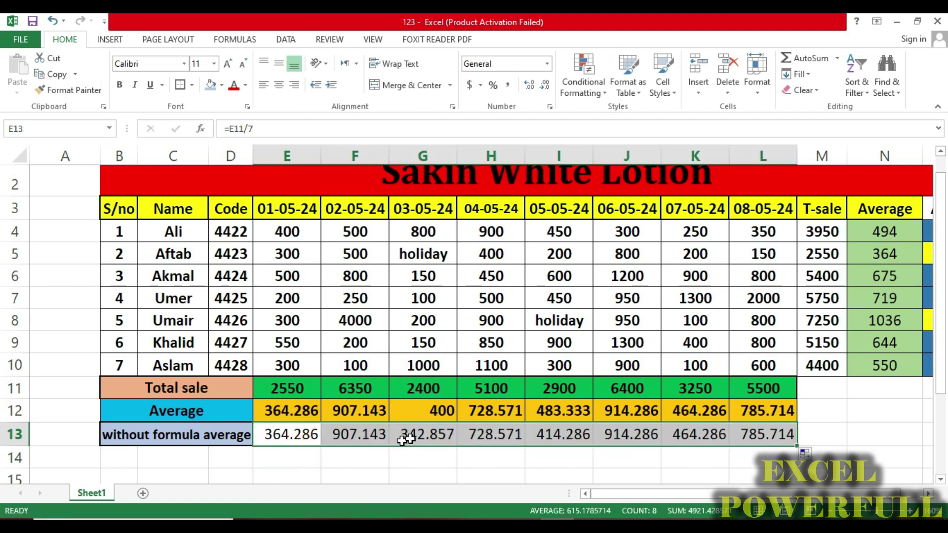
pyautogui.click(361, 465)
# - Format both average rows E12:L13 as Number with 0 decimal places
pyautogui.moveTo(291, 438); pyautogui.dragTo(541, 437)
pyautogui.moveTo(283, 410); pyautogui.dragTo(765, 435)
pyautogui.rightClick(551, 436)
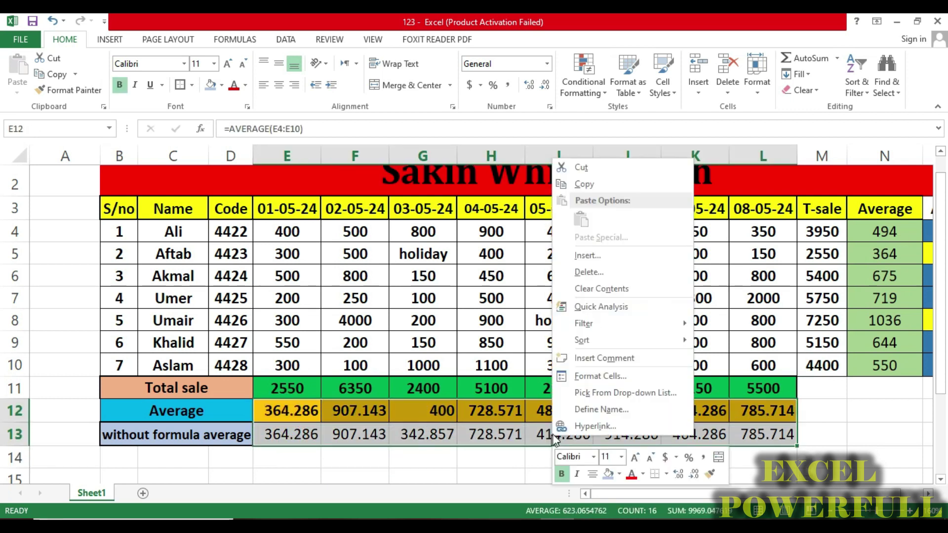
pyautogui.click(603, 377)
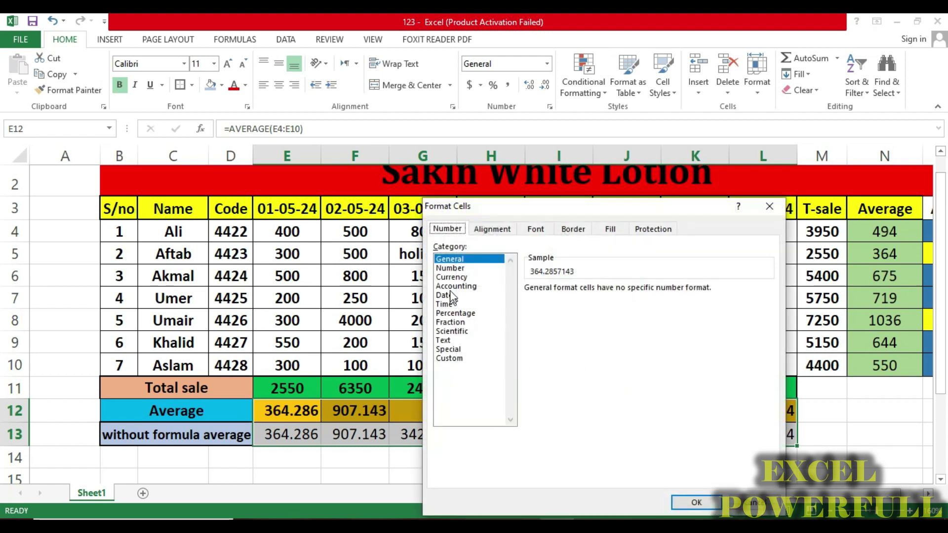
pyautogui.click(451, 268)
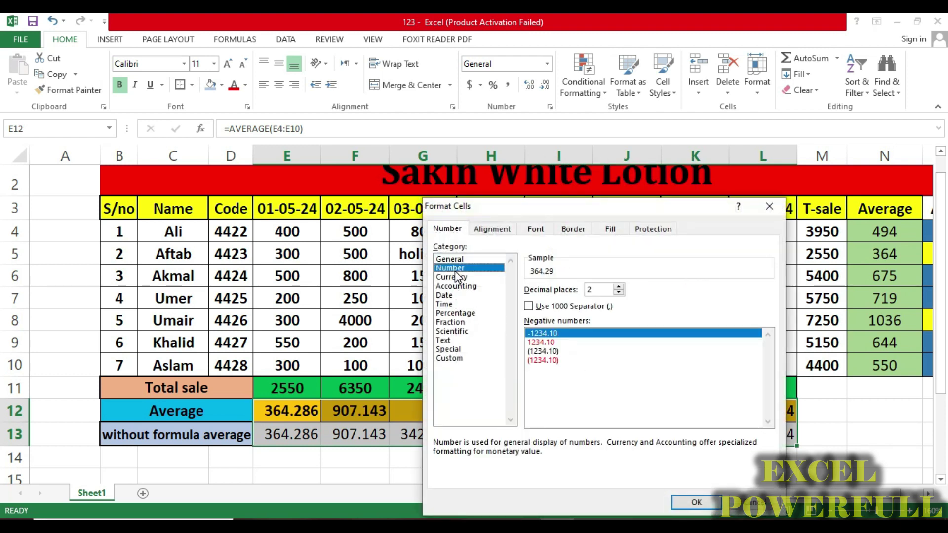
pyautogui.click(618, 292)
pyautogui.click(619, 292)
pyautogui.click(696, 502)
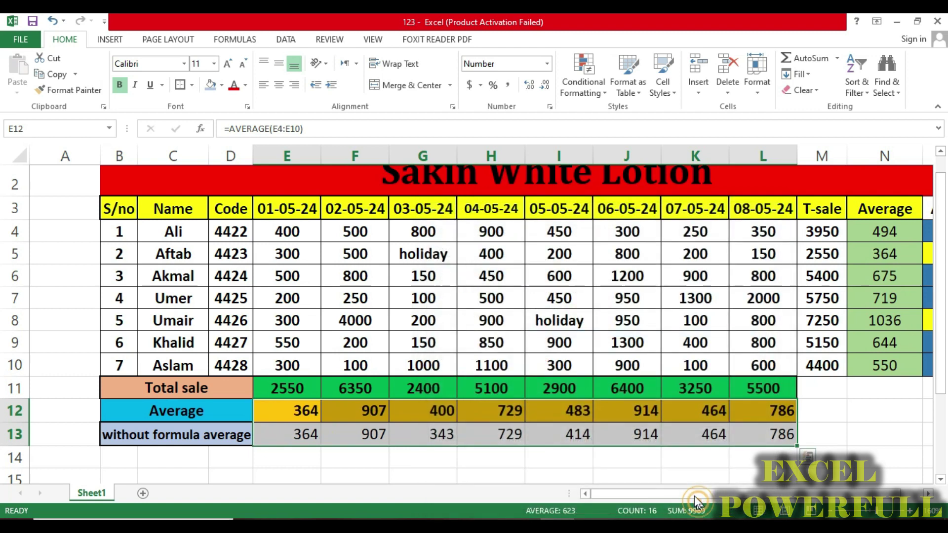
# - Select the manually divided averages in E13:L13
pyautogui.click(339, 450)
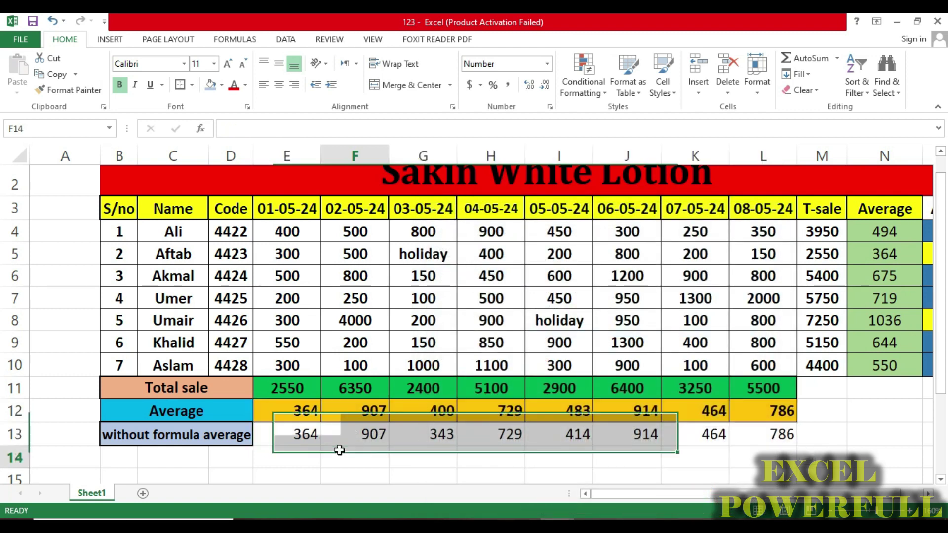
pyautogui.click(303, 419)
pyautogui.moveTo(301, 436); pyautogui.dragTo(760, 435)
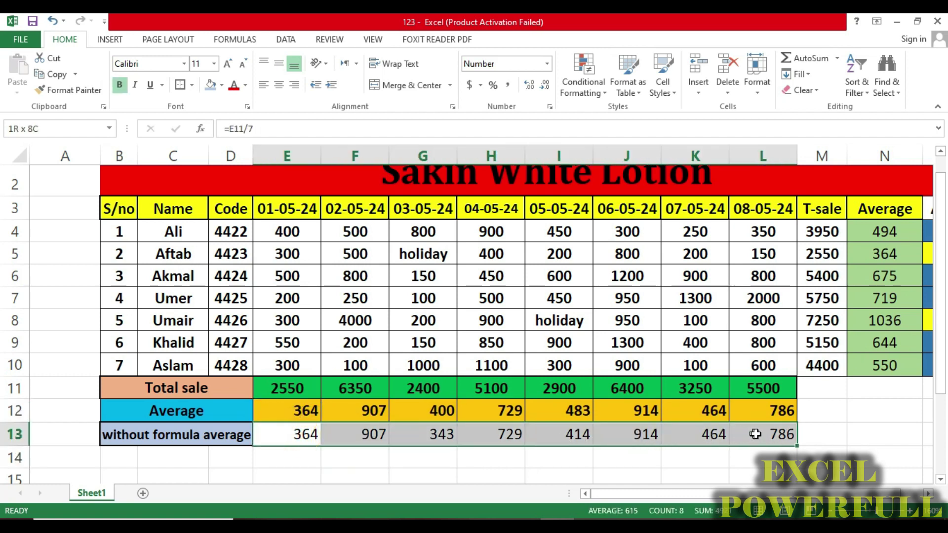
# - Fill the without formula average cells E13:L13 with theme blue and apply all borders to them
pyautogui.click(222, 85)
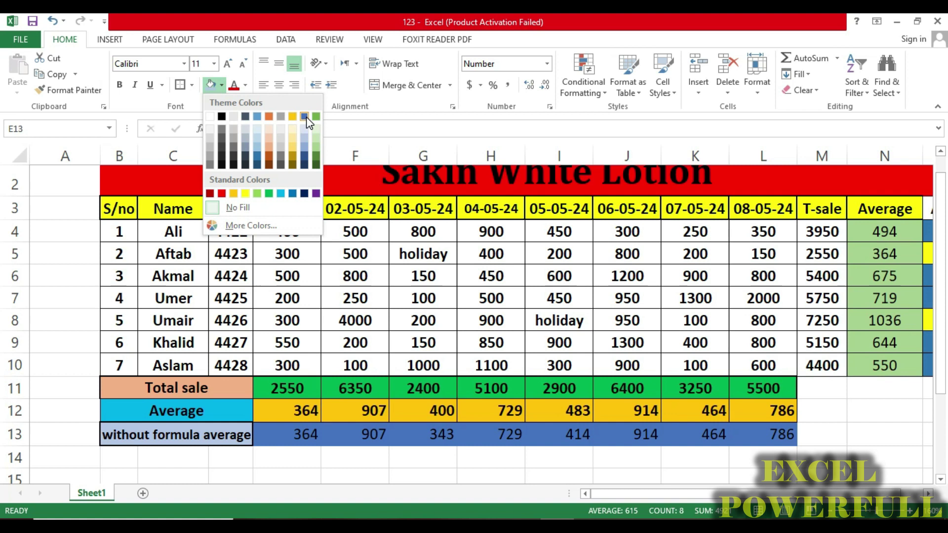
pyautogui.click(305, 117)
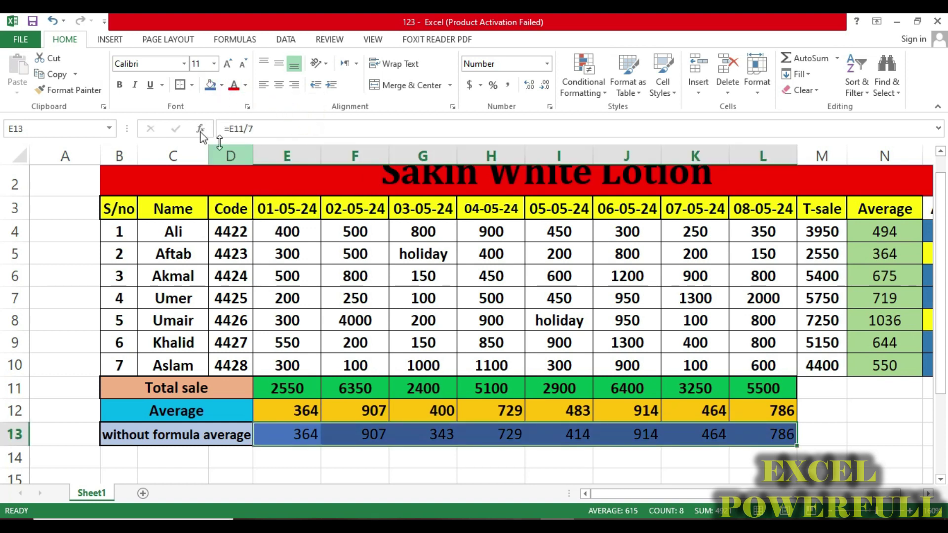
pyautogui.click(192, 84)
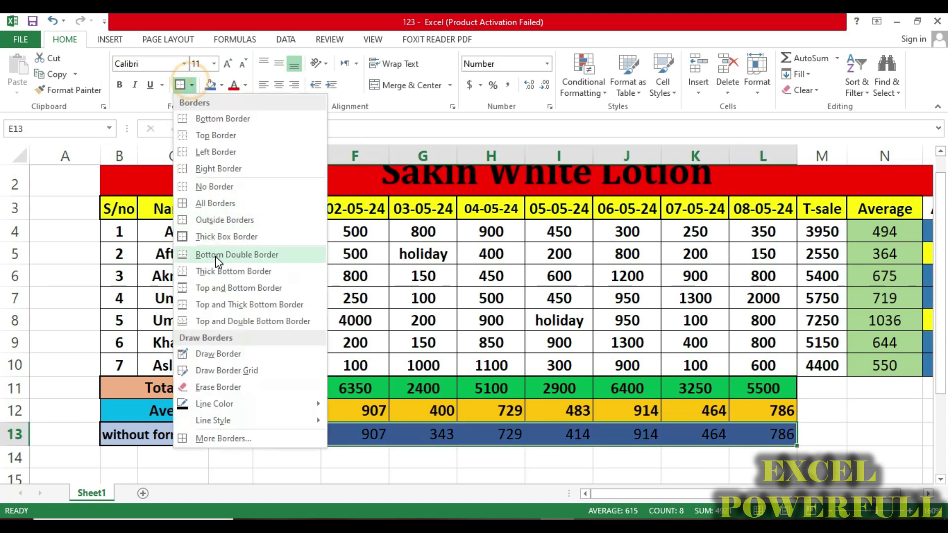
pyautogui.click(208, 206)
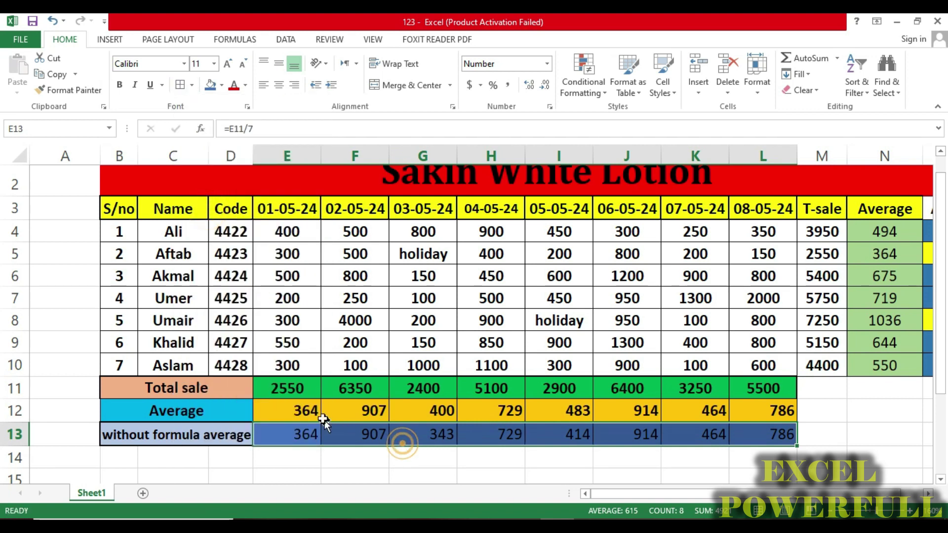
# - Compare the Average row with the without formula average row for the dates in columns E to G
pyautogui.click(330, 415)
pyautogui.click(303, 415)
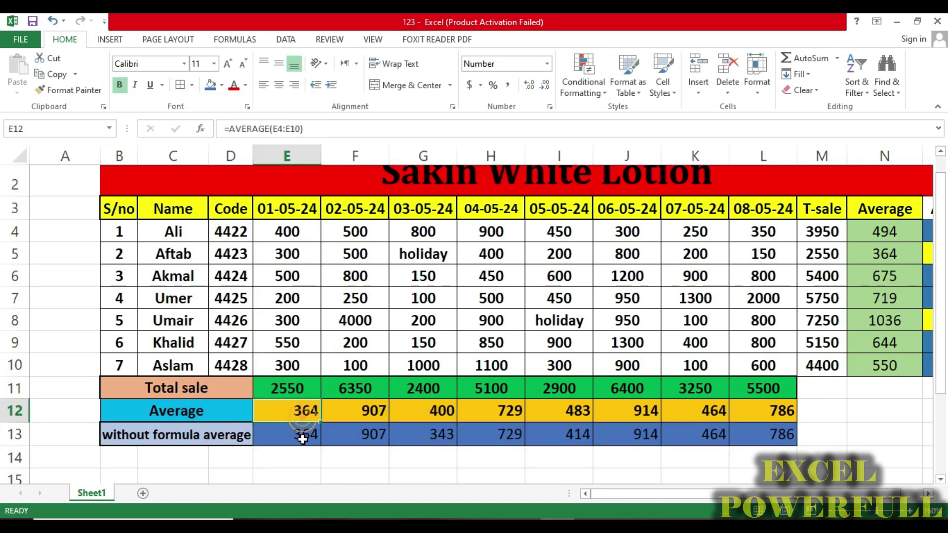
pyautogui.click(304, 436)
pyautogui.click(363, 417)
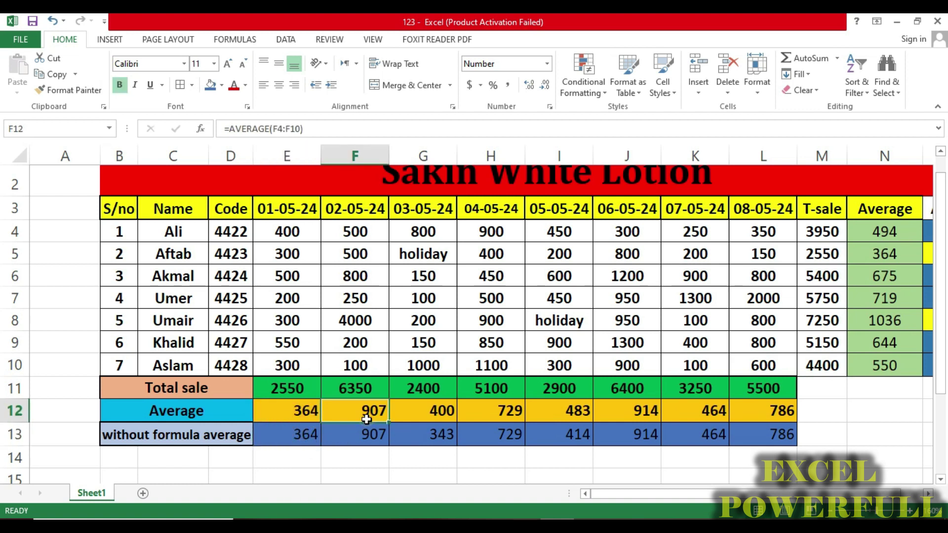
pyautogui.click(368, 442)
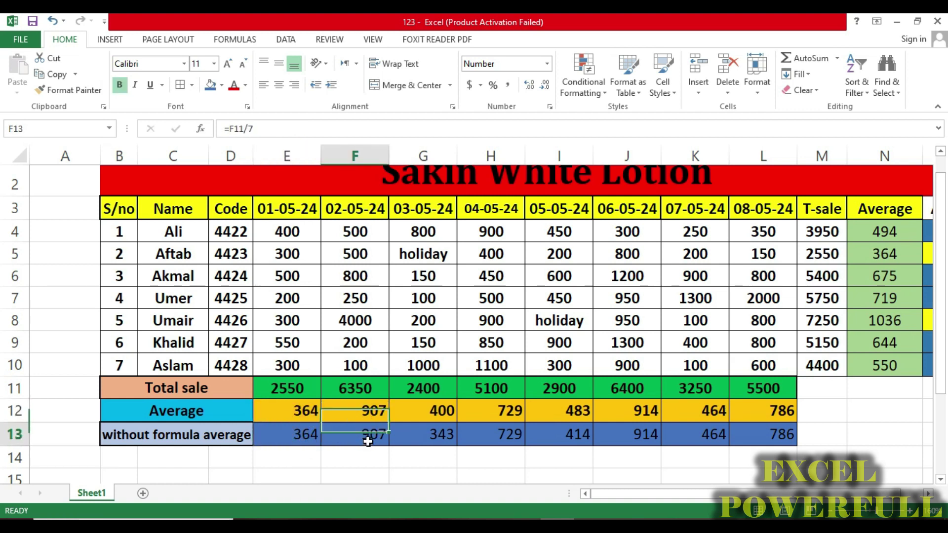
pyautogui.click(438, 414)
pyautogui.click(439, 437)
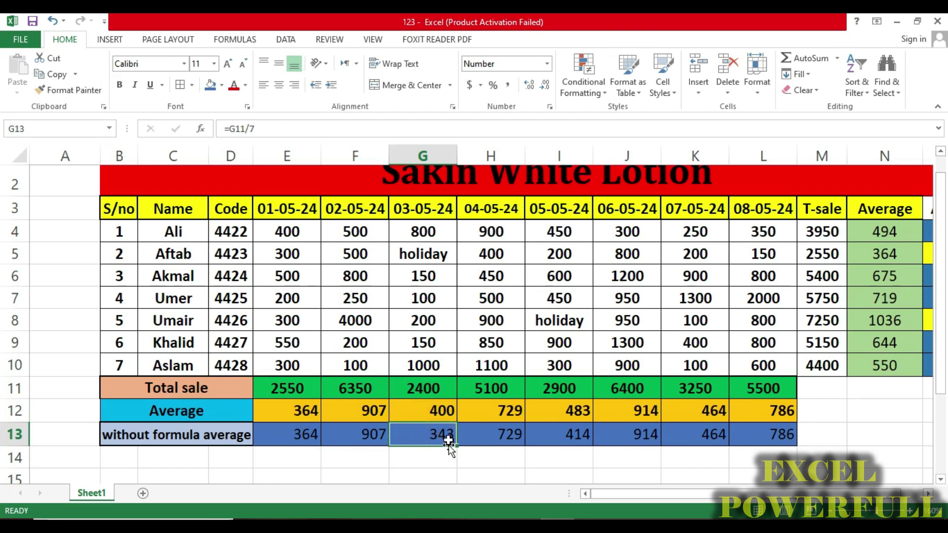
# - Highlight the two differing averages for 03-05-24 in G12:G13 with a yellow fill
pyautogui.moveTo(442, 410); pyautogui.dragTo(440, 435)
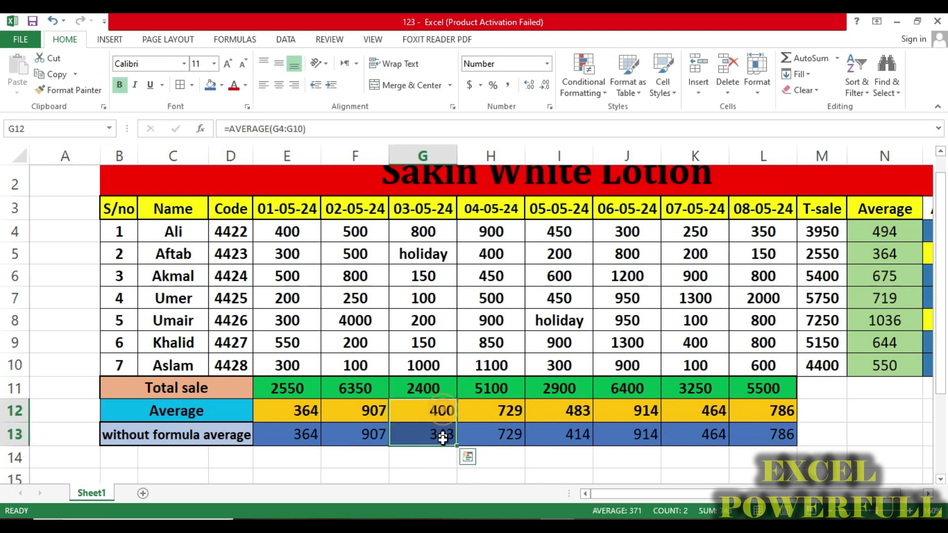
pyautogui.click(221, 85)
pyautogui.click(246, 193)
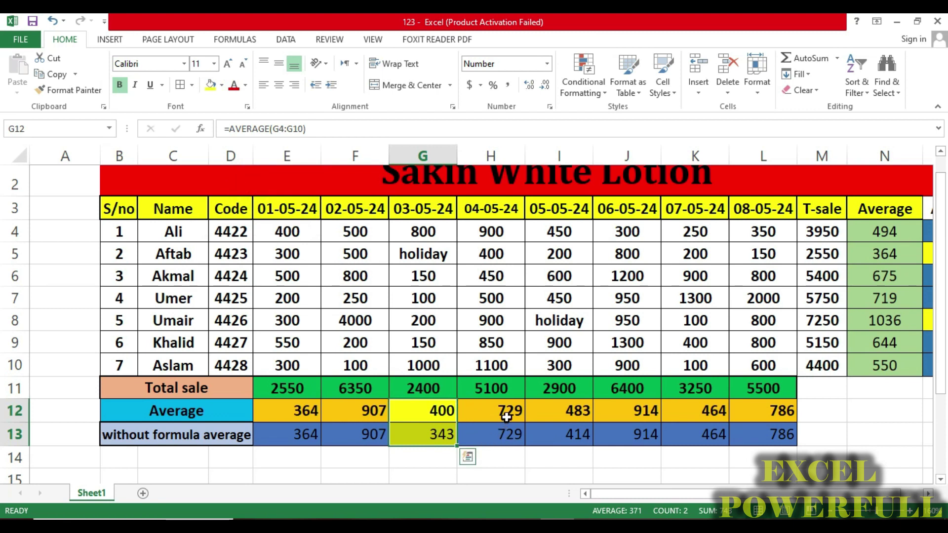
# - Check the averages in columns H and I, and highlight the differing pair I12:I13 with yellow fill
pyautogui.click(507, 432)
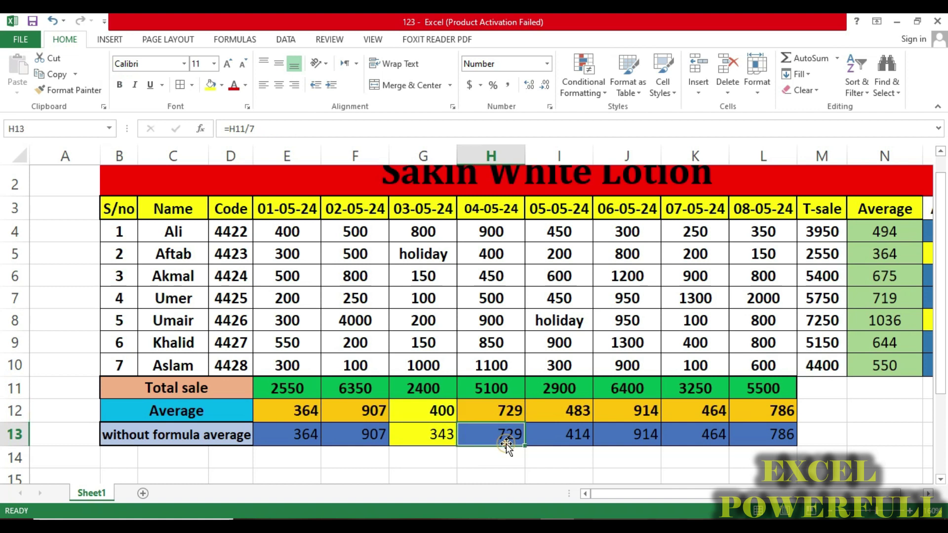
pyautogui.click(578, 413)
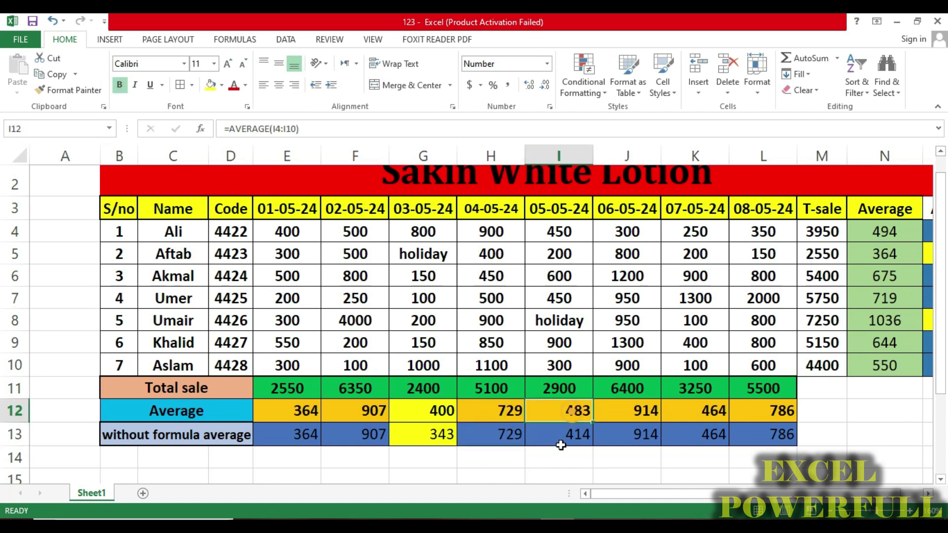
pyautogui.click(563, 437)
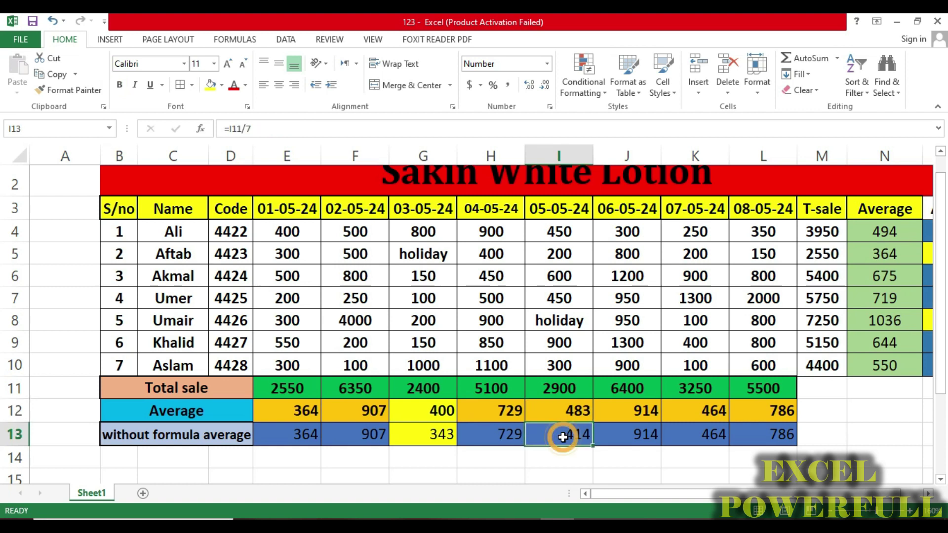
pyautogui.moveTo(573, 412); pyautogui.dragTo(573, 435)
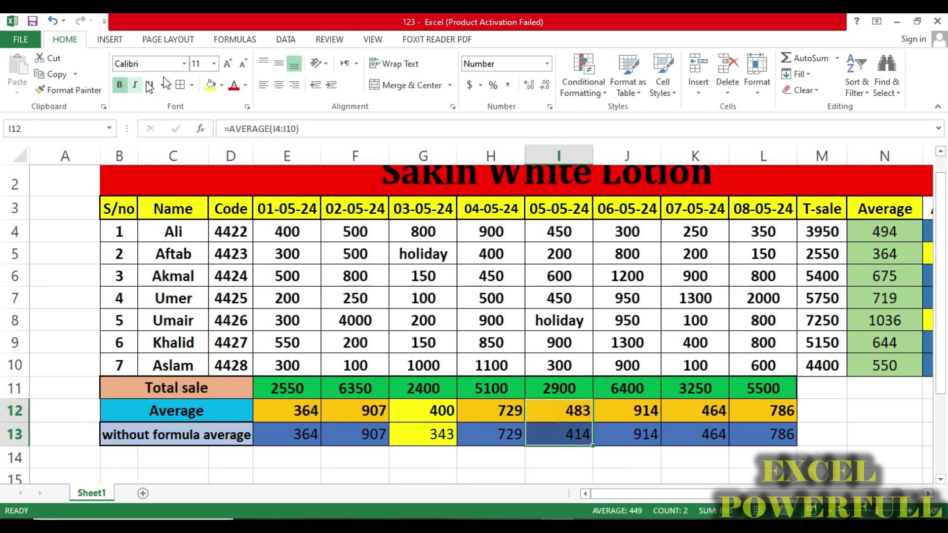
pyautogui.click(211, 85)
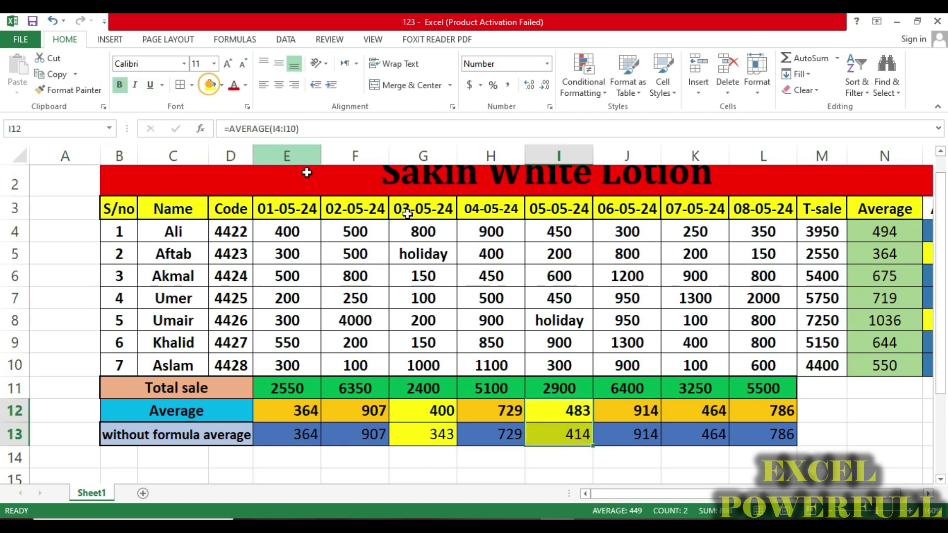
# - Check the remaining date averages in columns J and K, and compare row 5's two averages with its holiday entry
pyautogui.click(641, 435)
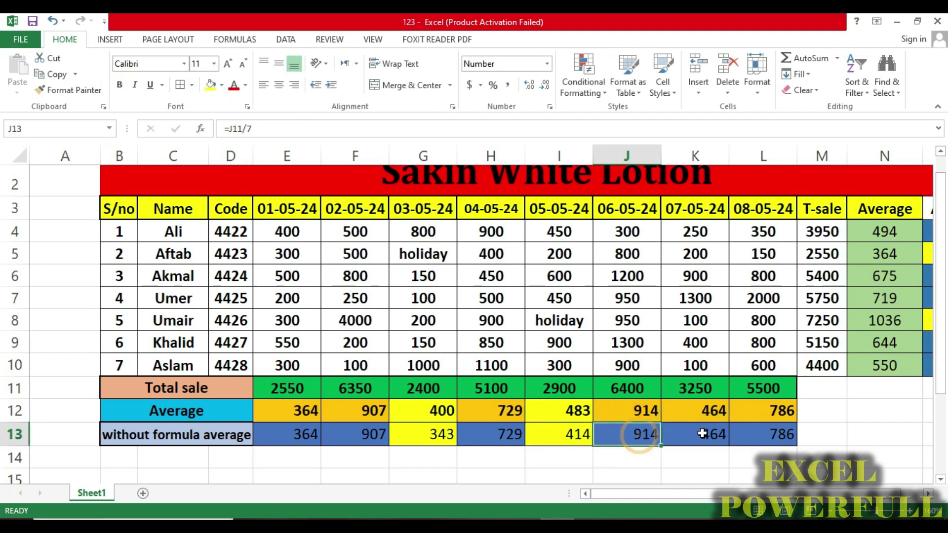
pyautogui.click(701, 411)
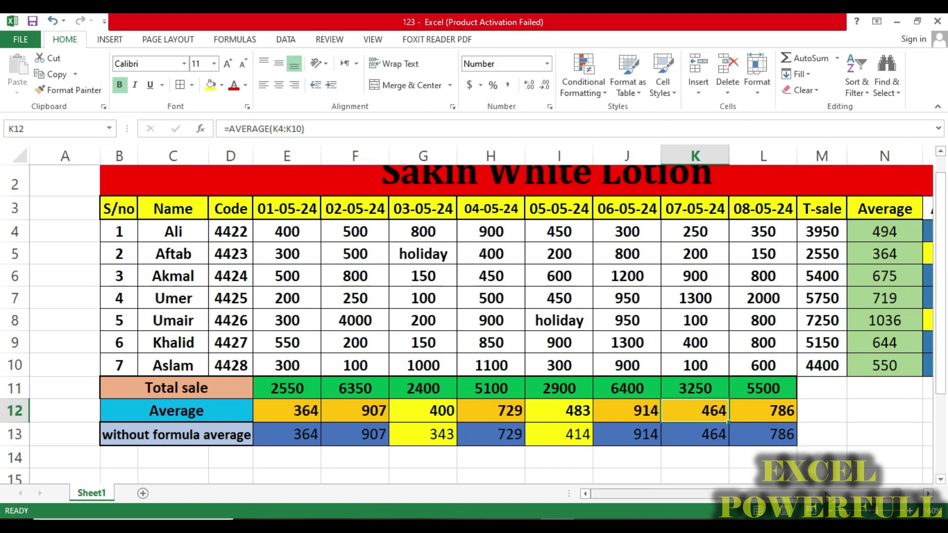
pyautogui.hscroll(1, 828, 496)
pyautogui.click(889, 257)
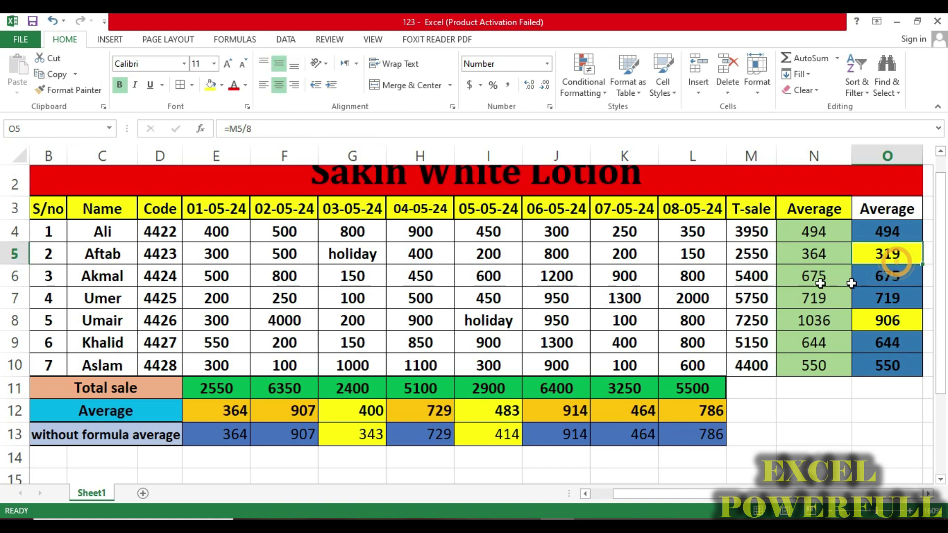
pyautogui.click(364, 256)
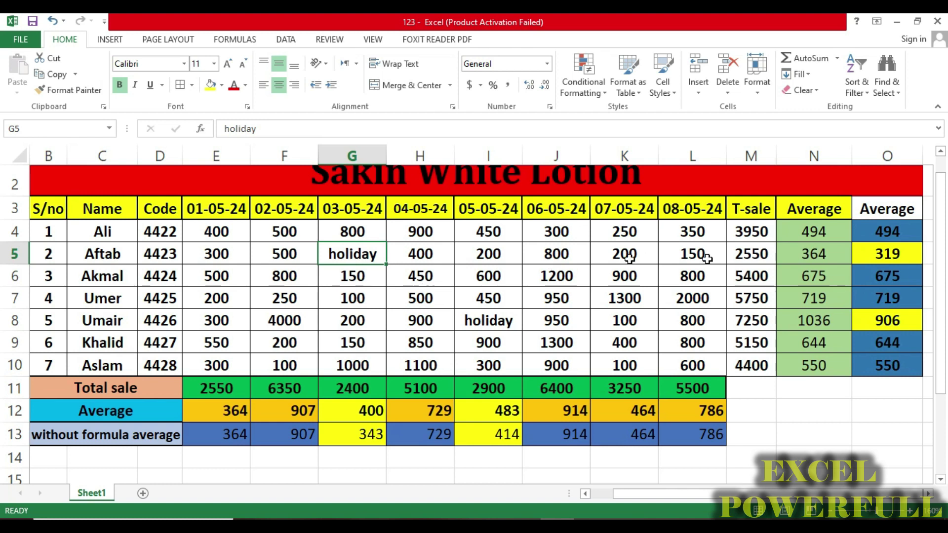
pyautogui.click(814, 256)
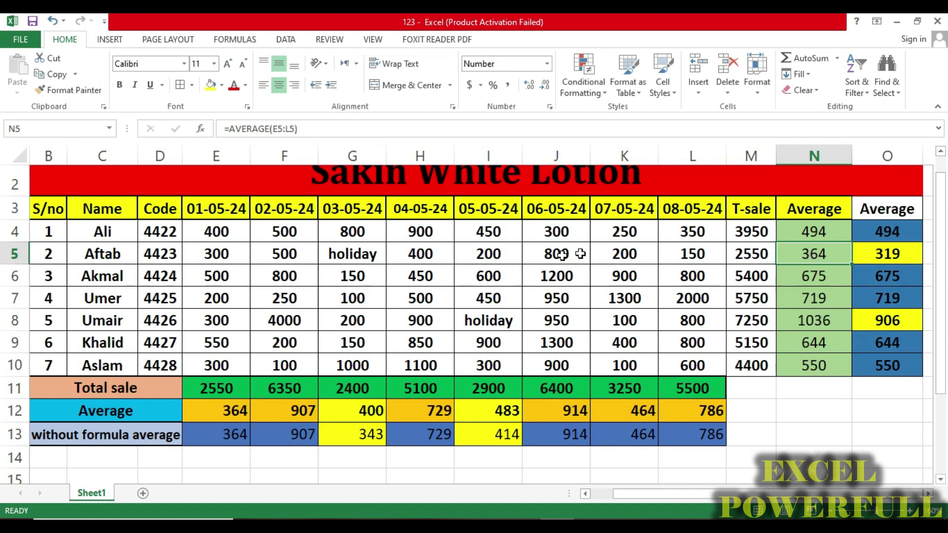
pyautogui.click(620, 253)
# - Replace the holiday entry in G5 with 0 and compare the two averages in row 5
pyautogui.click(358, 253)
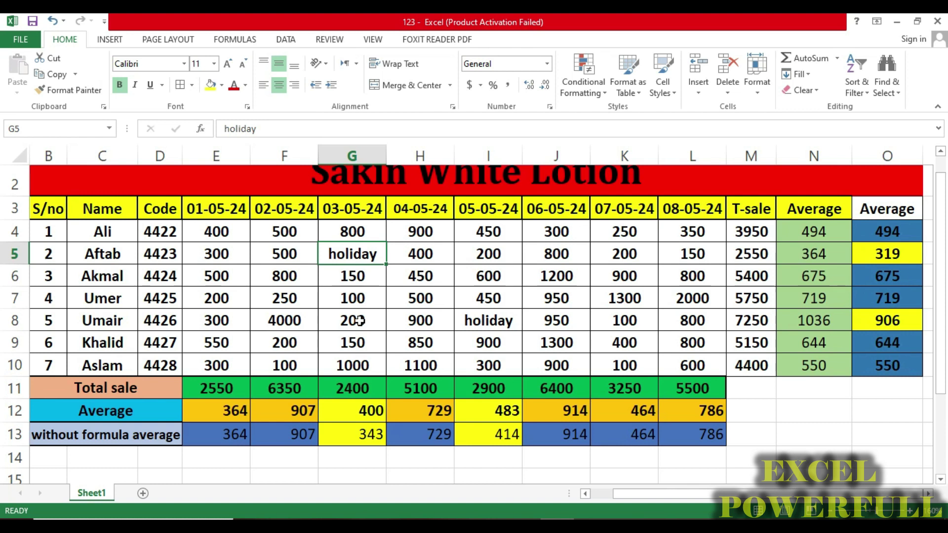
pyautogui.write('0')
pyautogui.press('Return')
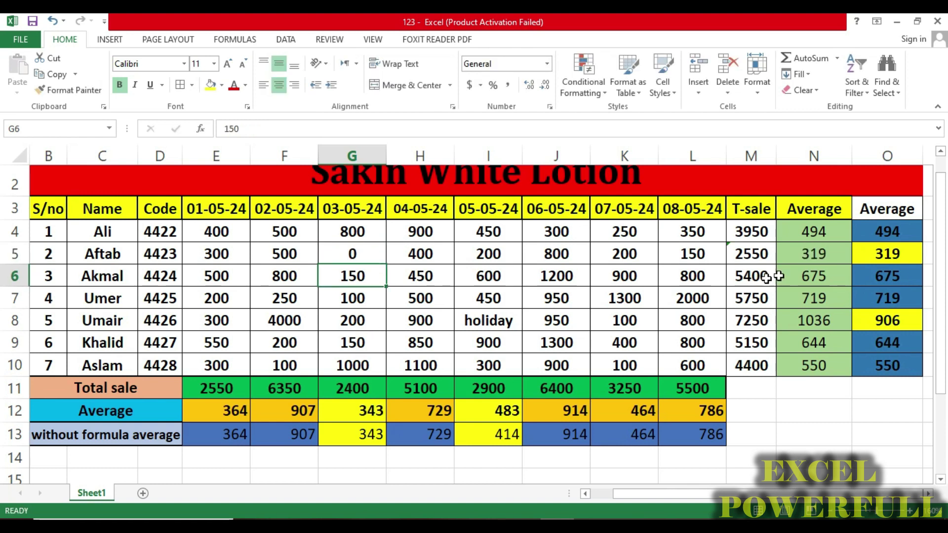
pyautogui.click(813, 253)
pyautogui.click(885, 261)
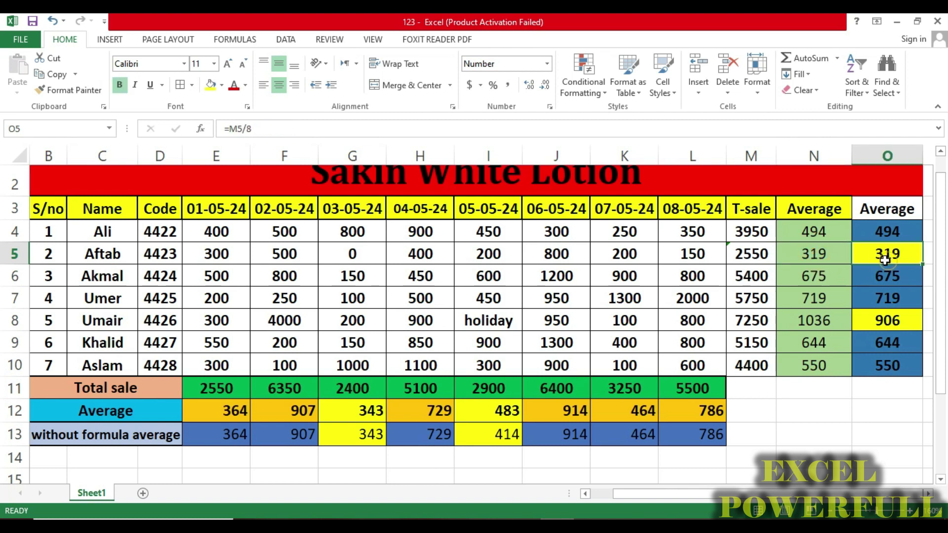
# - Enter holiday again in G5 for the 03-05-24 sale
pyautogui.click(352, 255)
pyautogui.write('h')
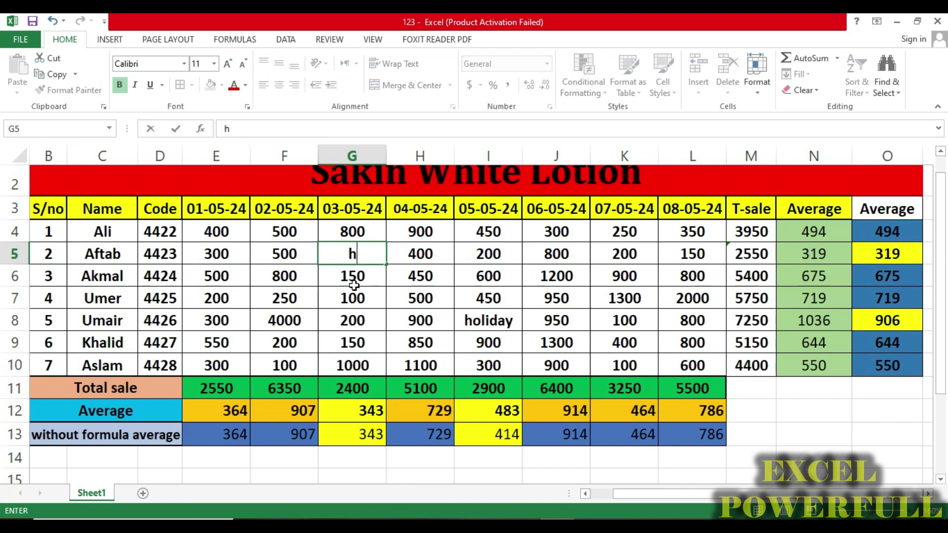
pyautogui.write('oliday')
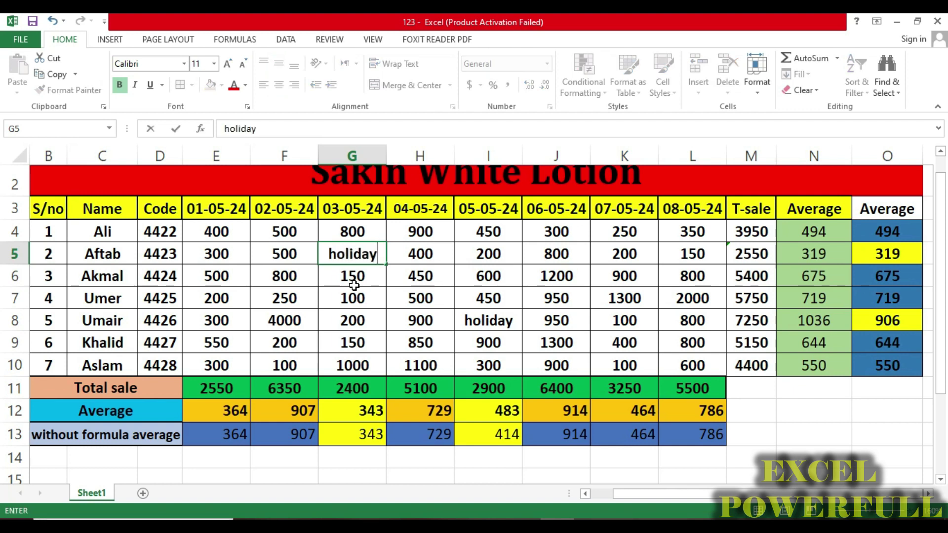
pyautogui.press('Return')
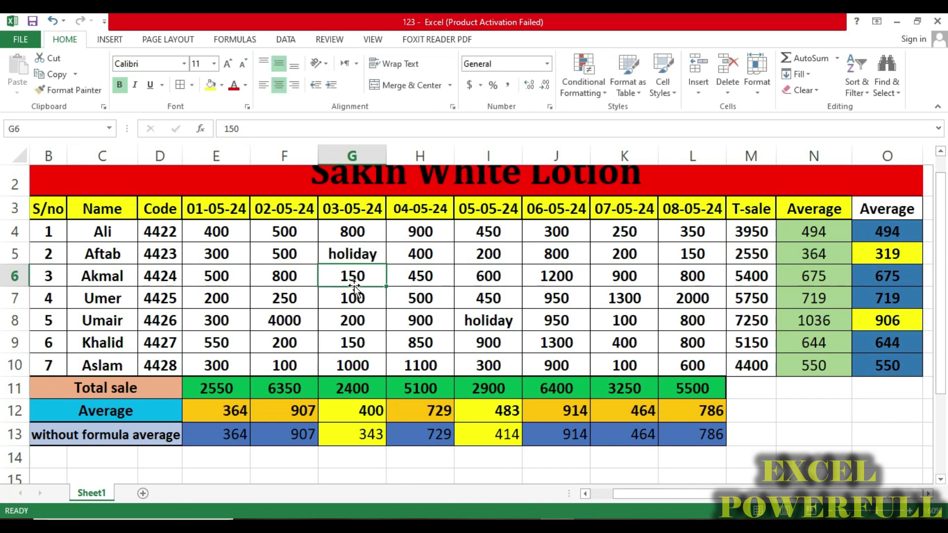
# - Examine the division formula in O5 and the AVERAGE formula in N5 against the row's daily sales and holiday entry
pyautogui.click(356, 254)
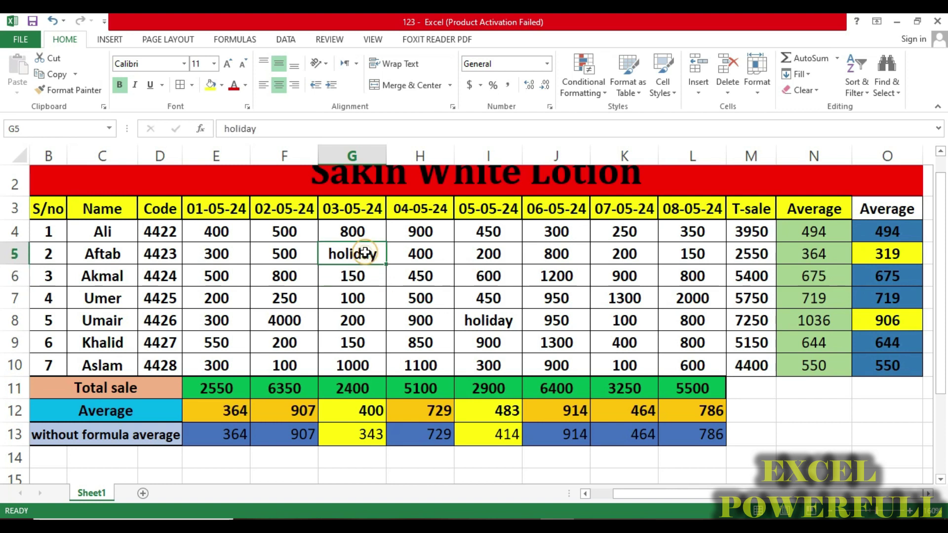
pyautogui.click(888, 255)
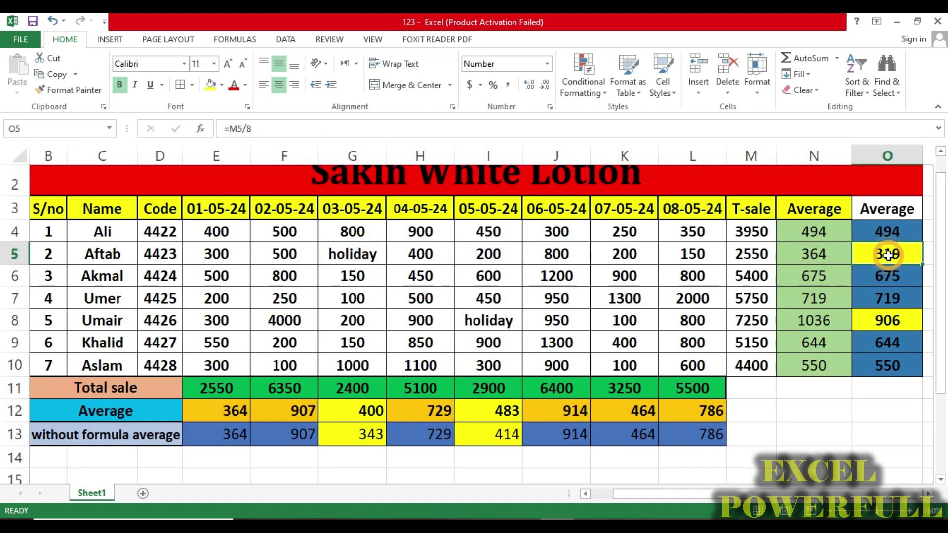
pyautogui.doubleClick(888, 255)
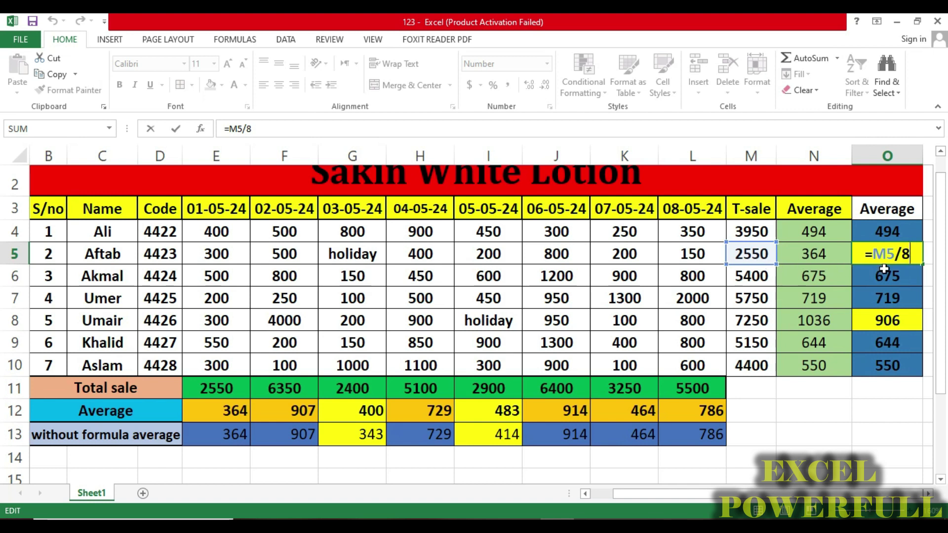
pyautogui.press('Return')
pyautogui.click(820, 256)
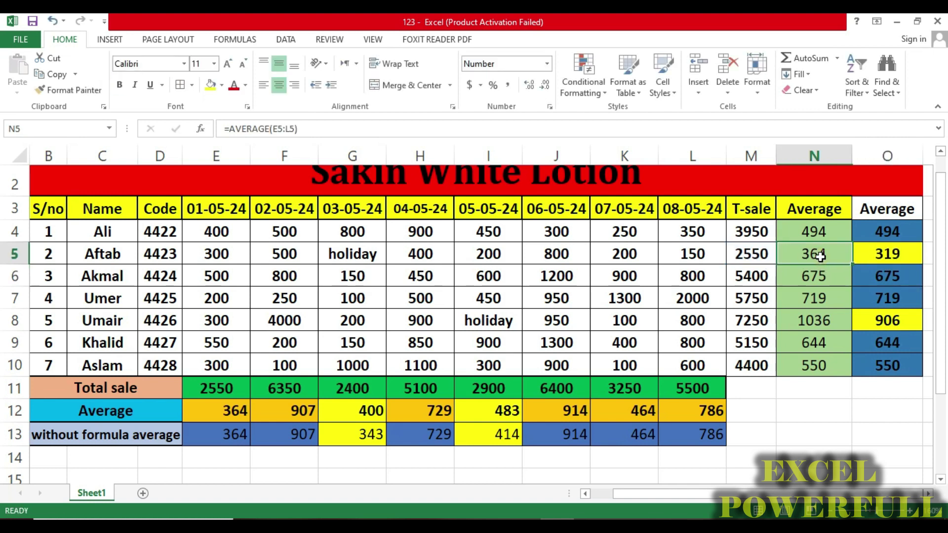
pyautogui.click(346, 254)
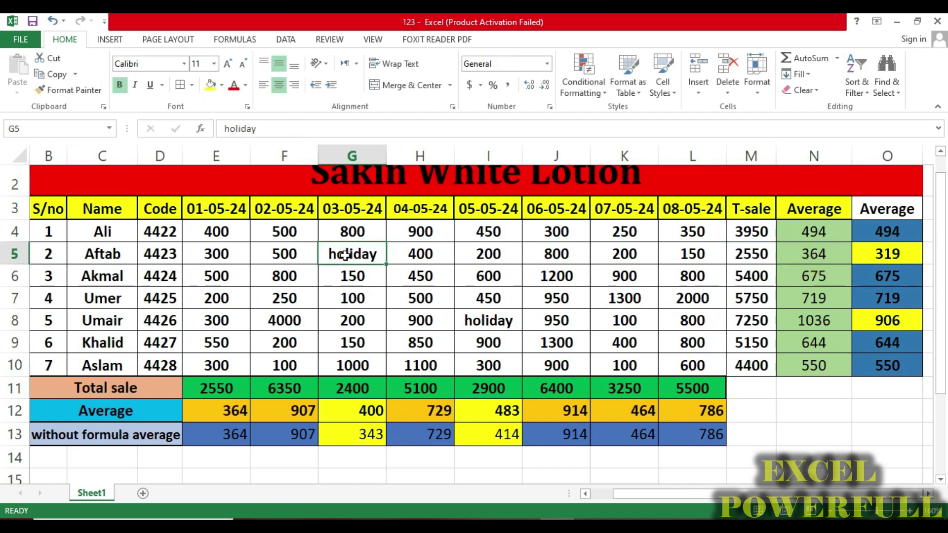
pyautogui.click(213, 255)
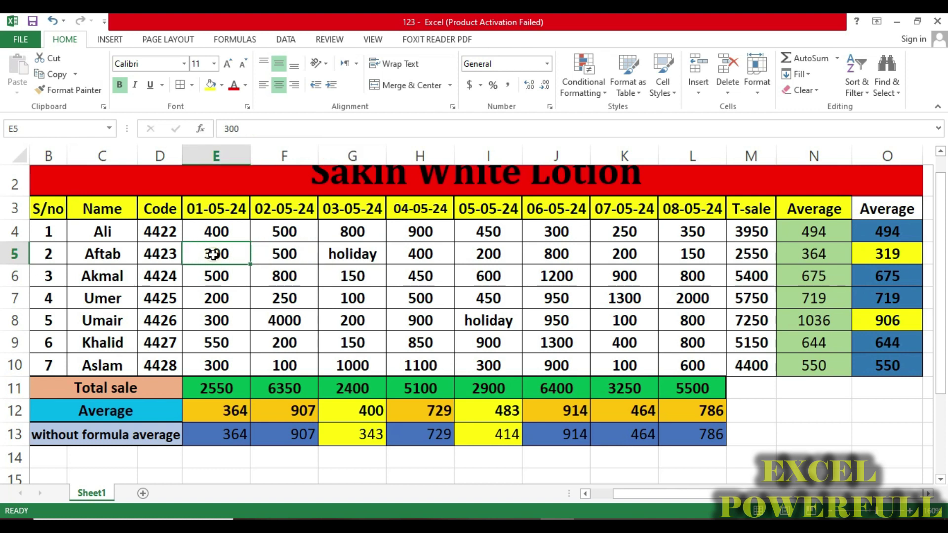
# - Change the O5 formula to =M5/7 and compare its result with the average in N5
pyautogui.click(895, 260)
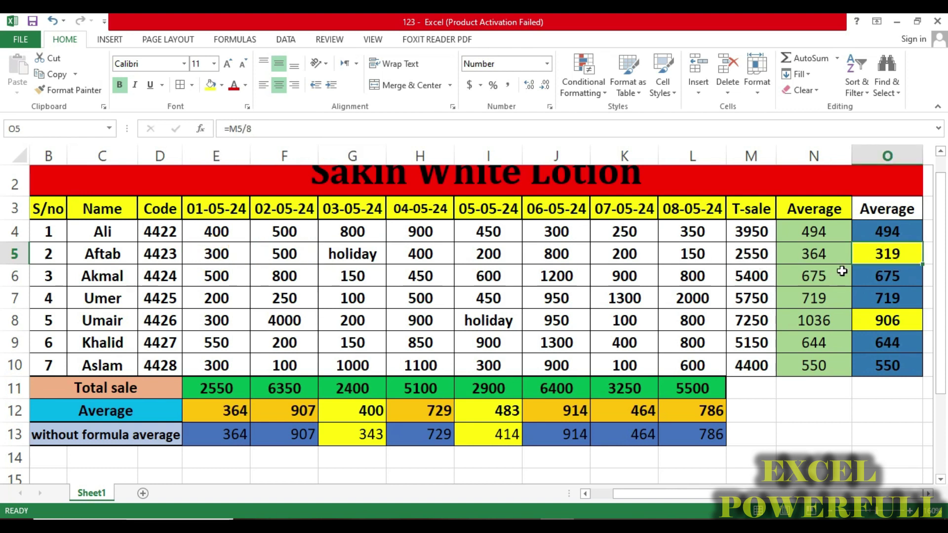
pyautogui.press('F2')
pyautogui.press('BackSpace')
pyautogui.write('7')
pyautogui.press('Return')
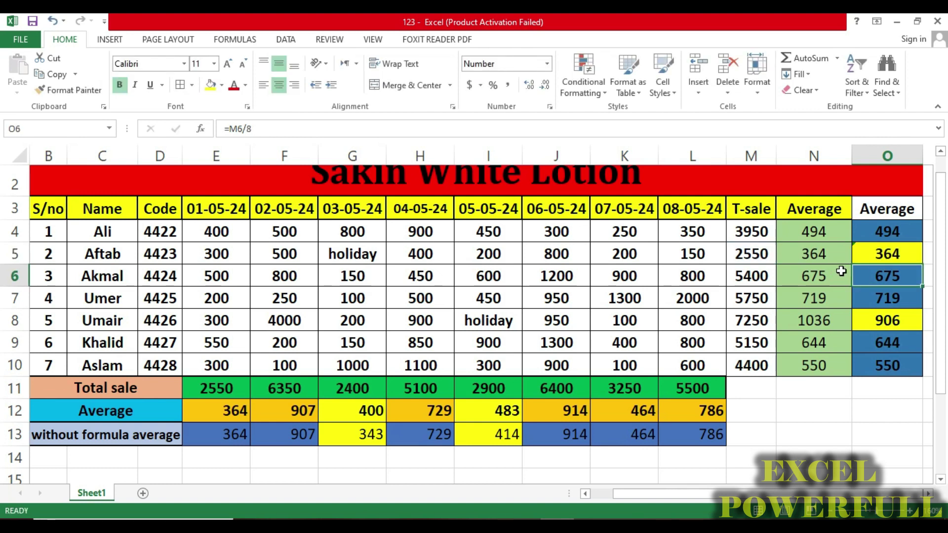
pyautogui.click(828, 256)
pyautogui.click(894, 255)
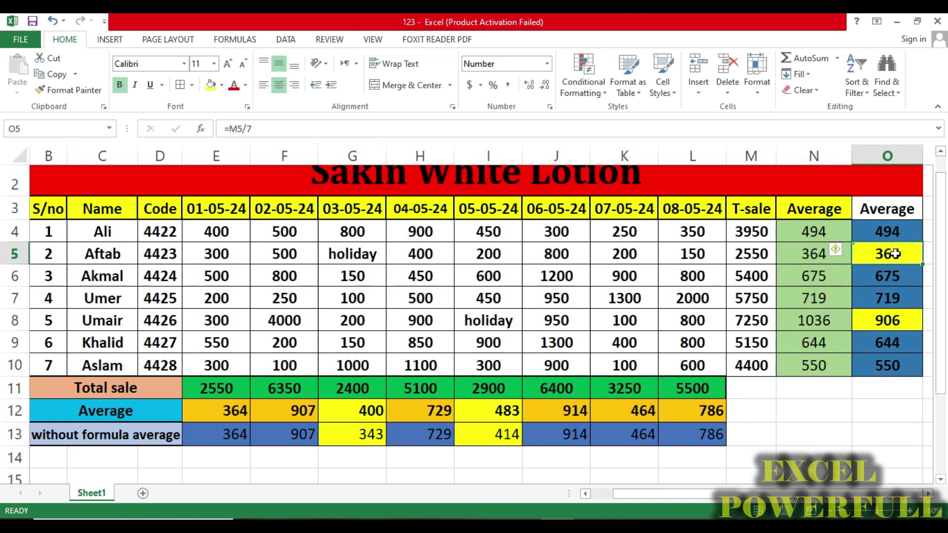
# - Change the O5 formula to =M5/8 and compare it with the AVERAGE formula in N5
pyautogui.doubleClick(895, 254)
pyautogui.press('BackSpace')
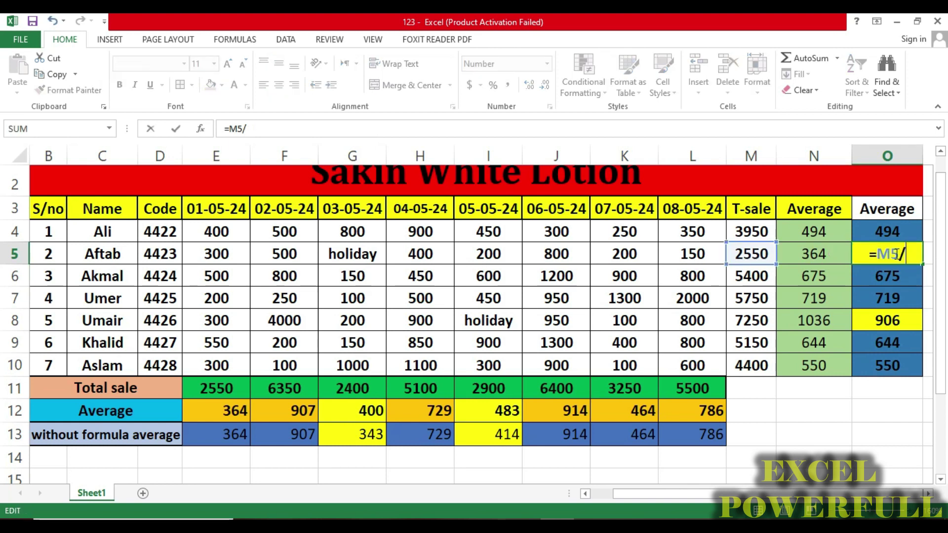
pyautogui.write('8')
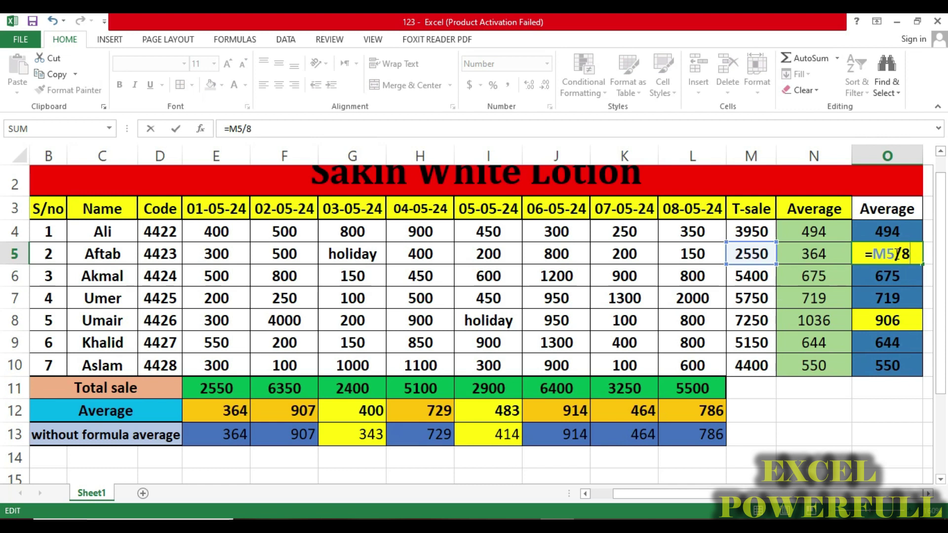
pyautogui.press('Return')
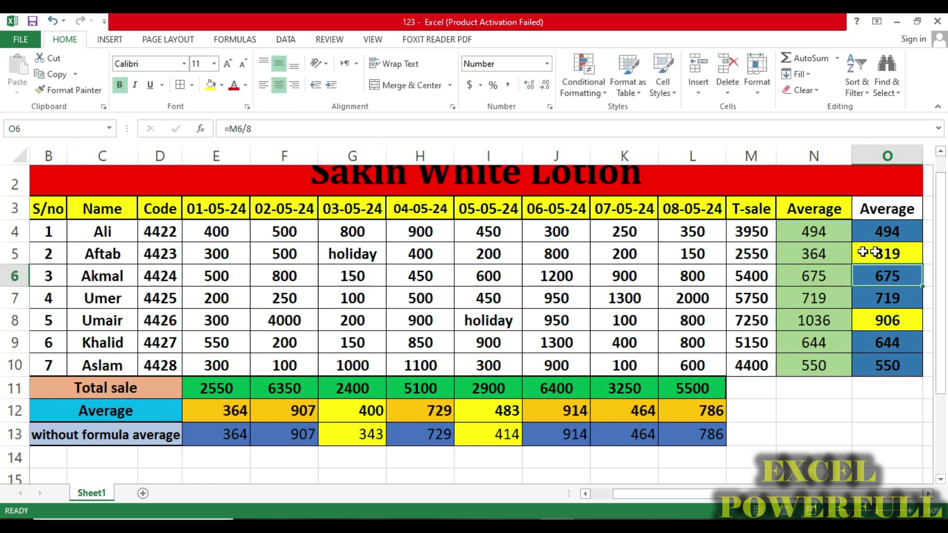
pyautogui.click(816, 255)
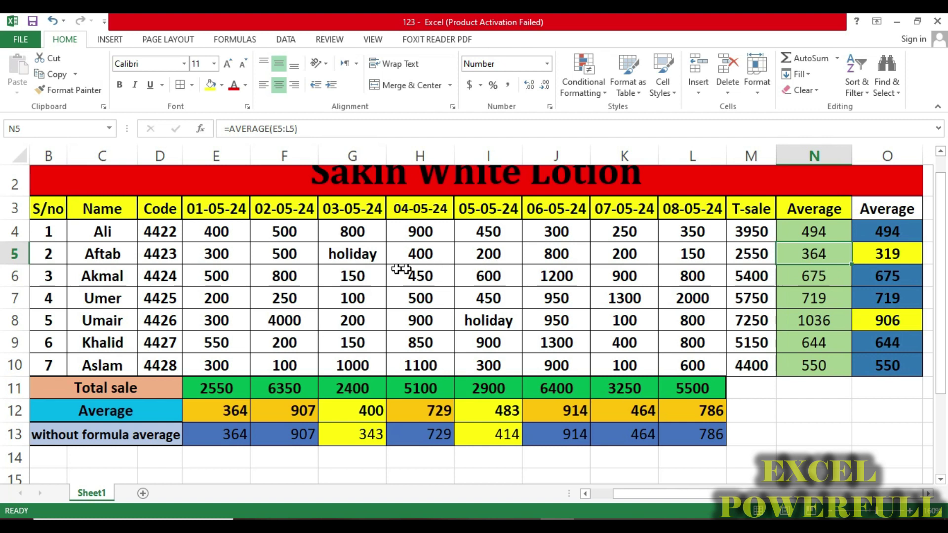
# - Fill the holiday cell G5 with yellow
pyautogui.click(345, 257)
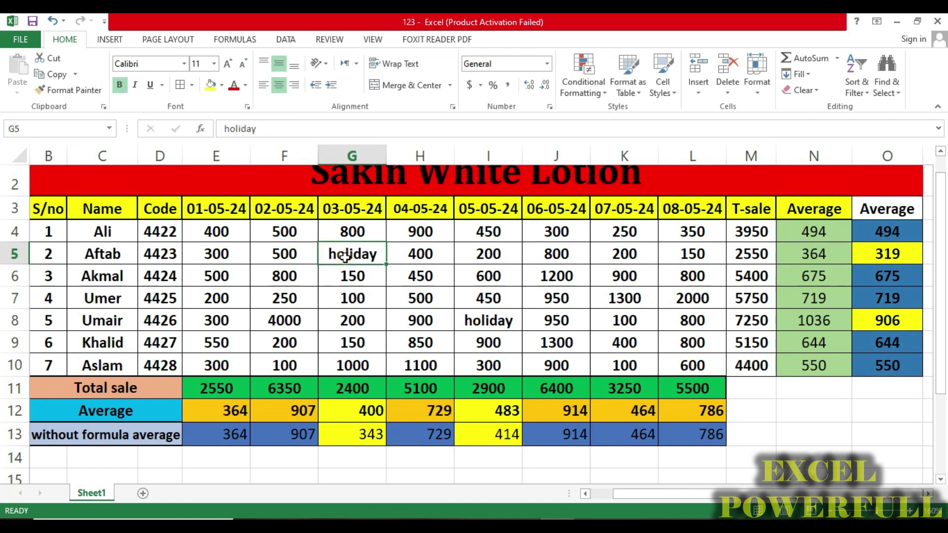
pyautogui.click(223, 88)
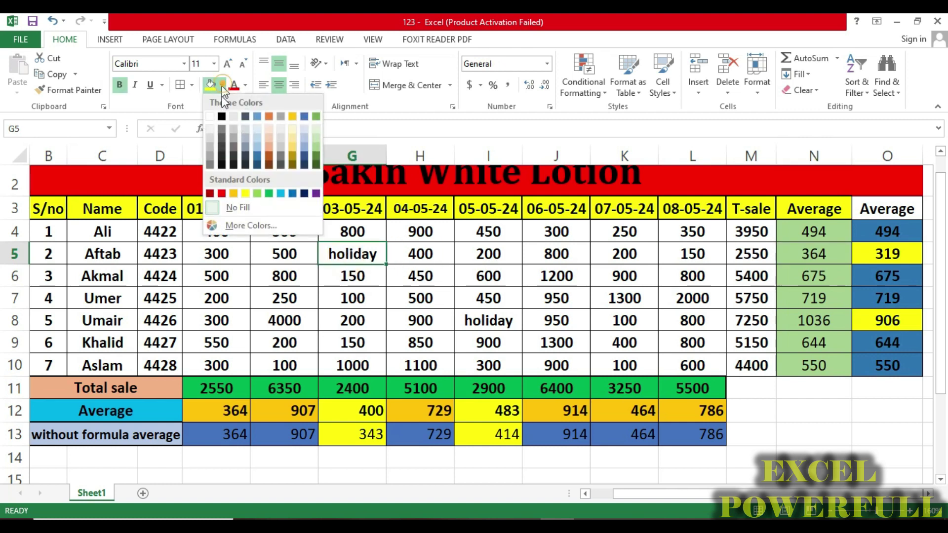
pyautogui.click(248, 194)
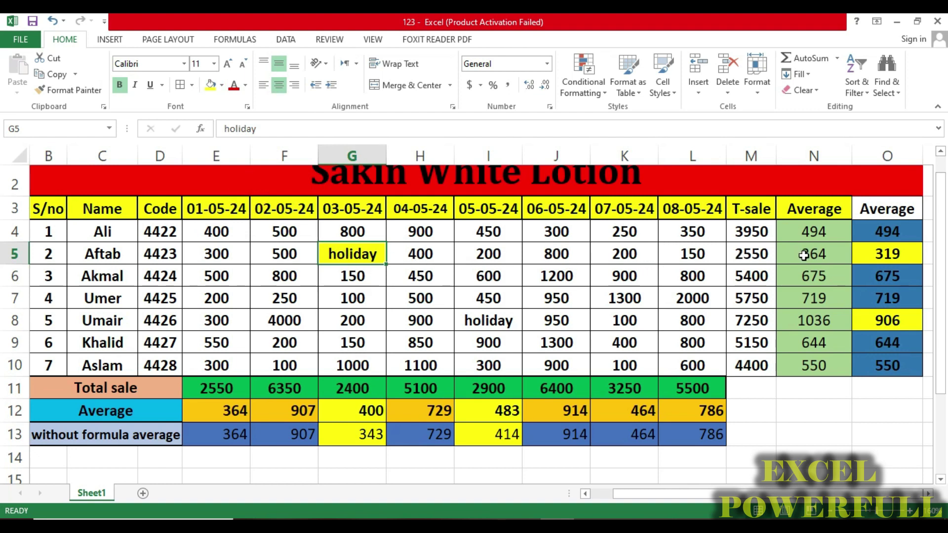
# - Select the daily sales E5:L5 to review which entries the row 5 average covers
pyautogui.moveTo(212, 257); pyautogui.dragTo(736, 258)
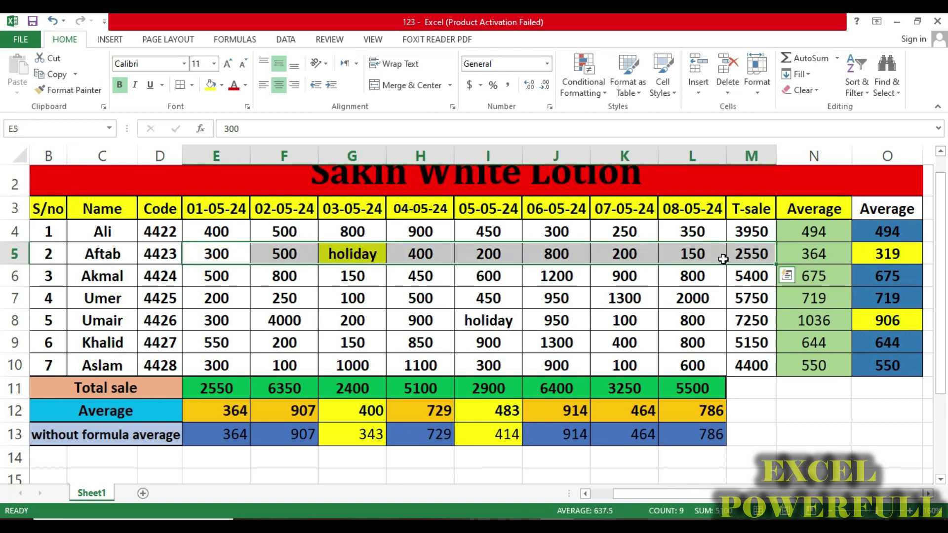
pyautogui.click(716, 258)
pyautogui.moveTo(245, 258); pyautogui.dragTo(718, 258)
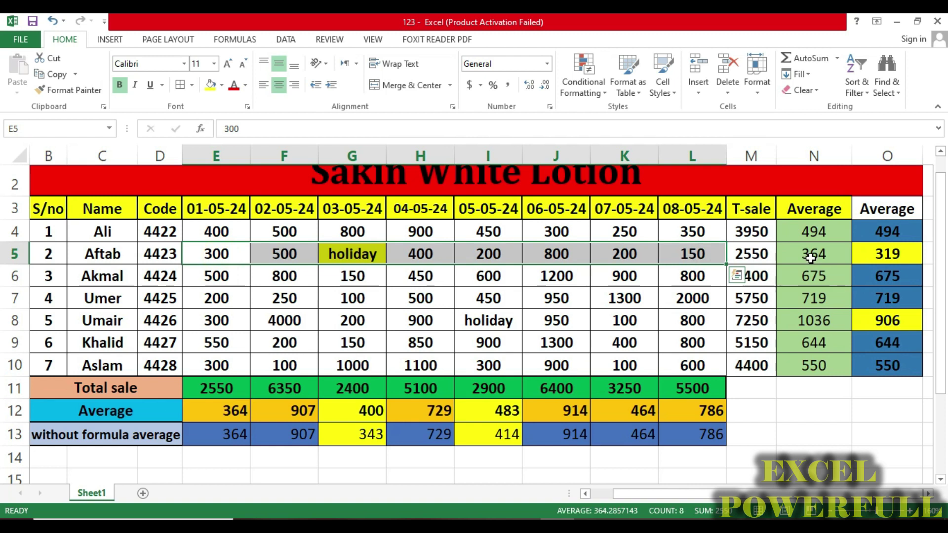
# - Replace the holiday entry in G5 with 0 and check the division result in O5 and both averages in G12 and G13
pyautogui.click(364, 257)
pyautogui.click(365, 256)
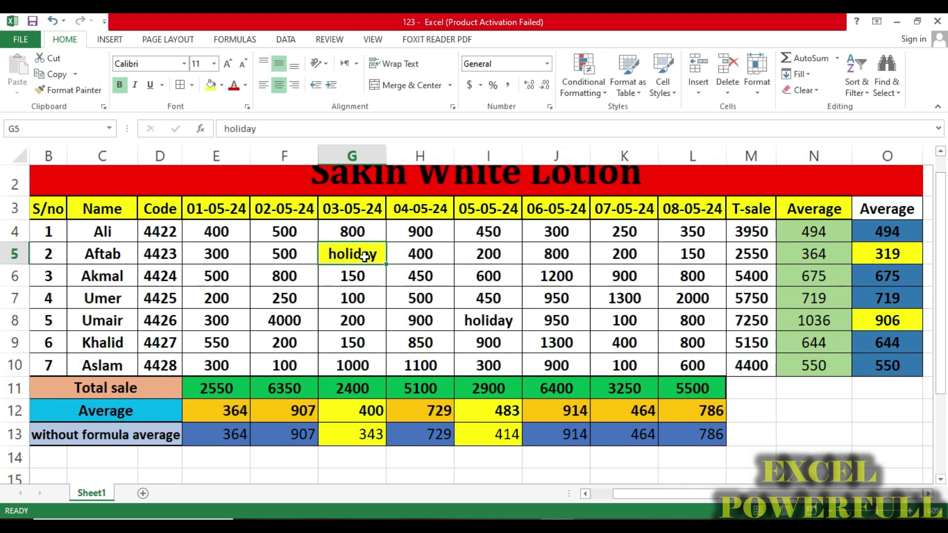
pyautogui.write('0')
pyautogui.press('Return')
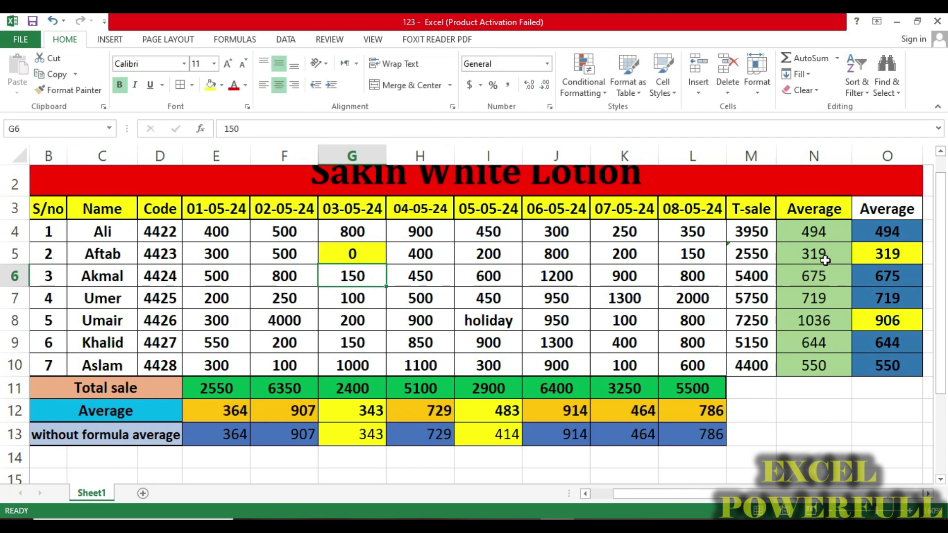
pyautogui.click(878, 257)
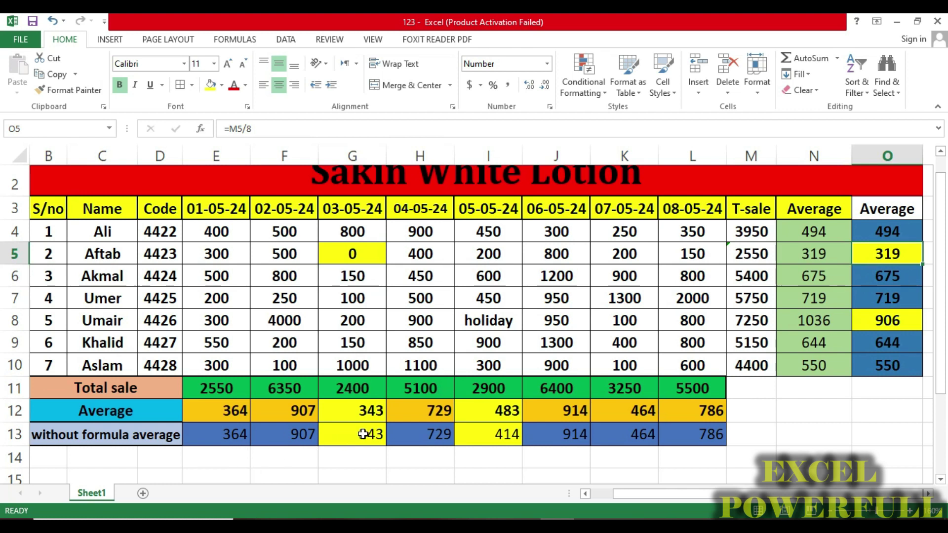
pyautogui.click(366, 414)
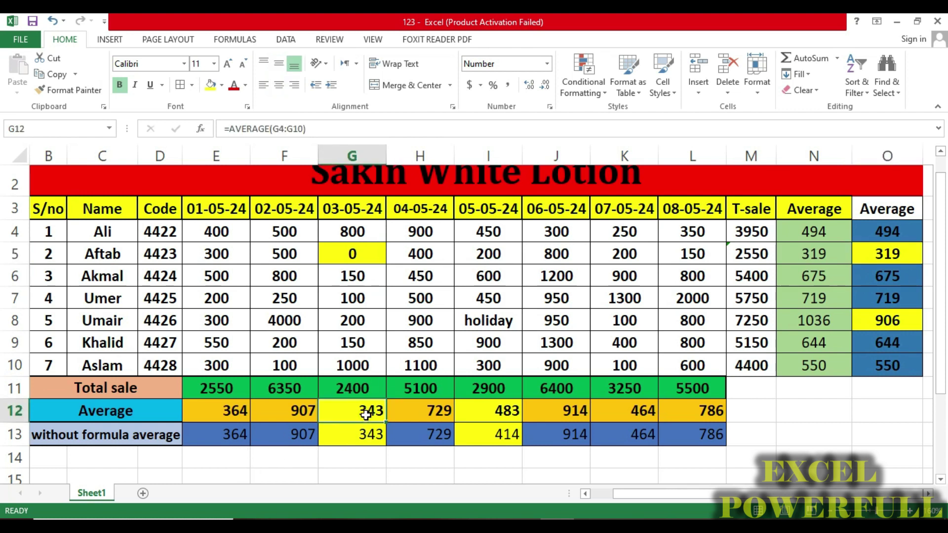
pyautogui.click(359, 433)
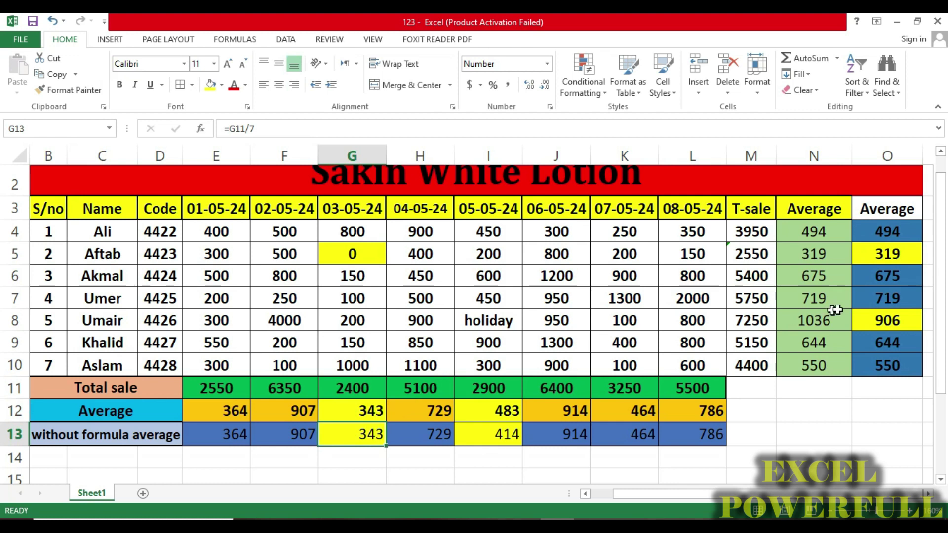
# - Compare the averages in O8 and N8, and replace the holiday entry in I8 with 0
pyautogui.click(865, 320)
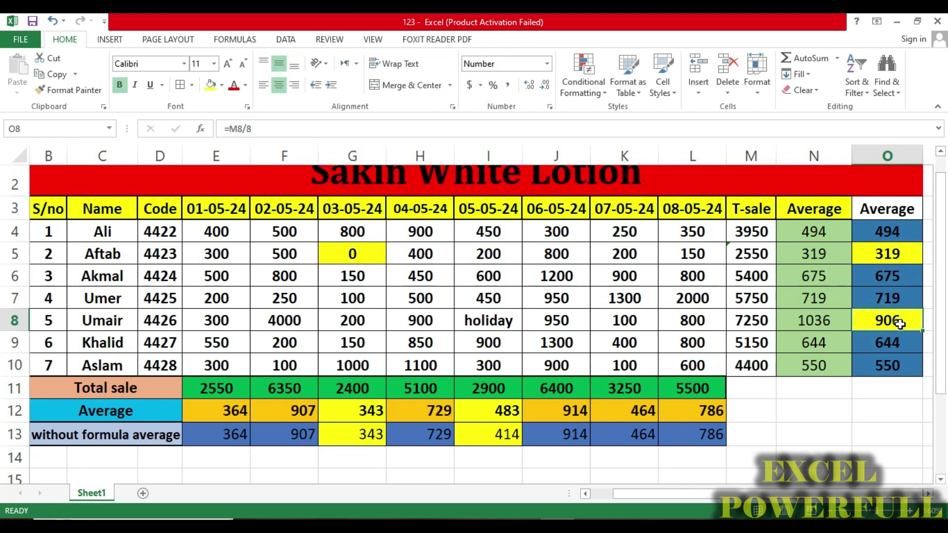
pyautogui.click(821, 326)
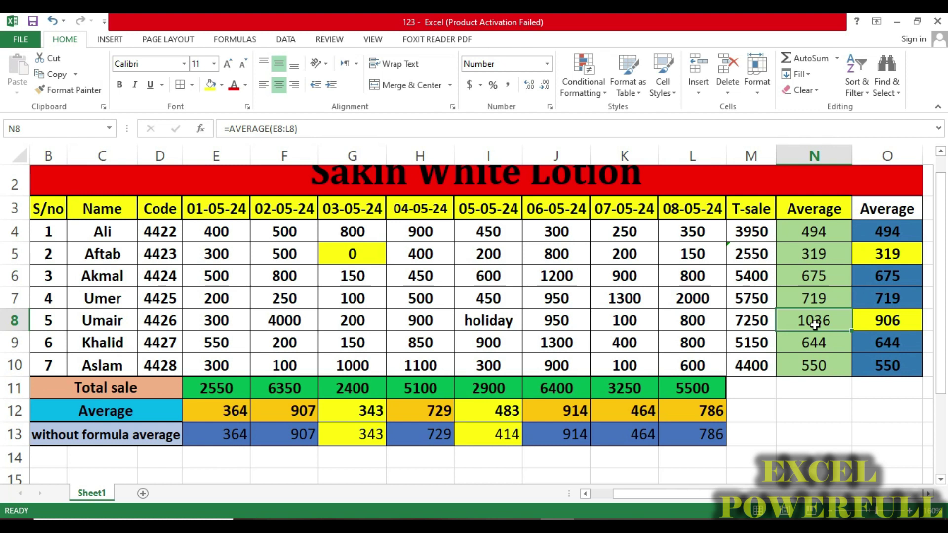
pyautogui.click(496, 328)
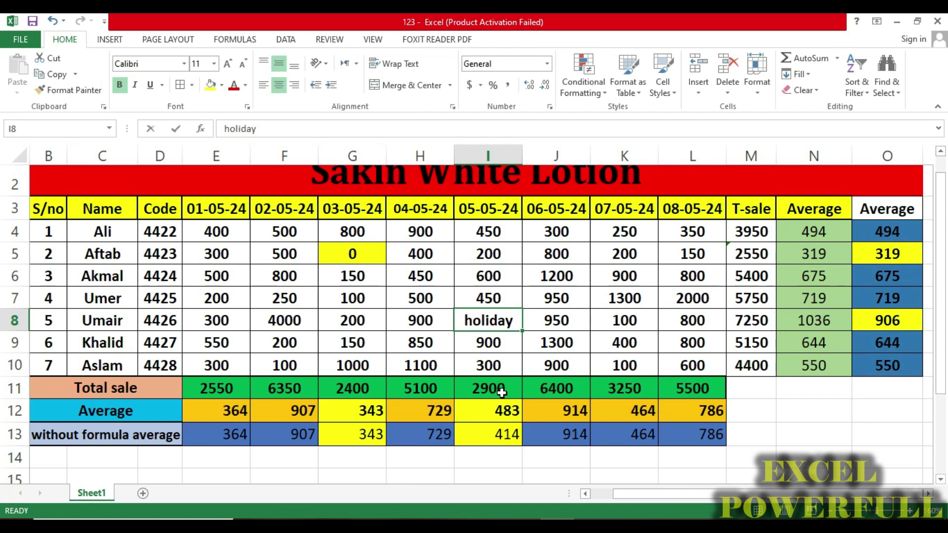
pyautogui.write('0')
pyautogui.press('Return')
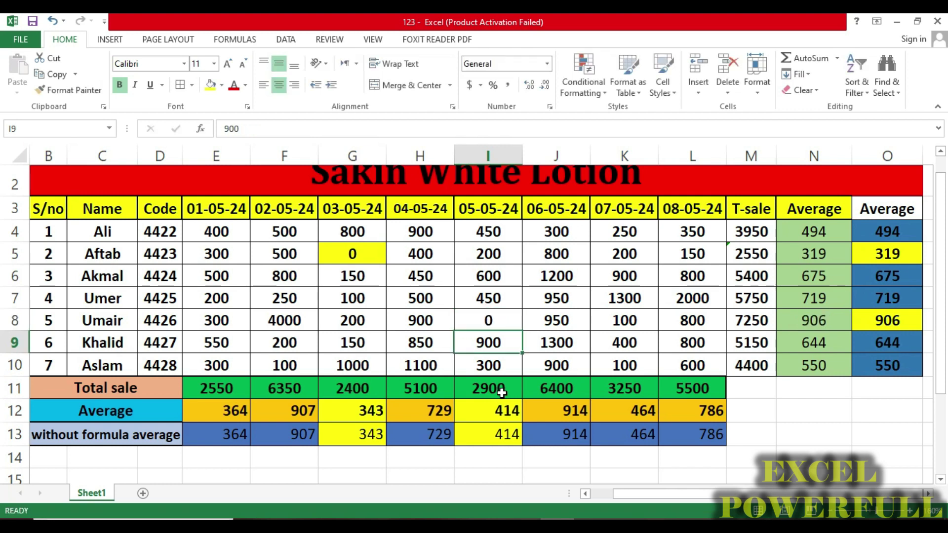
# - Fill the average cells N8 and N5 and the zero sale in I8 with yellow, and compare the averages in I12 and I13
pyautogui.click(792, 323)
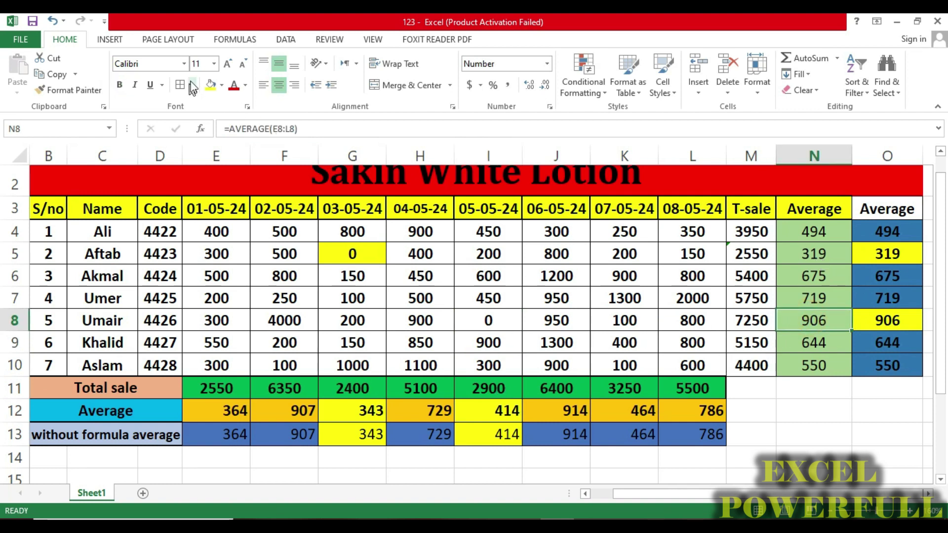
pyautogui.click(210, 84)
pyautogui.click(811, 254)
pyautogui.click(210, 84)
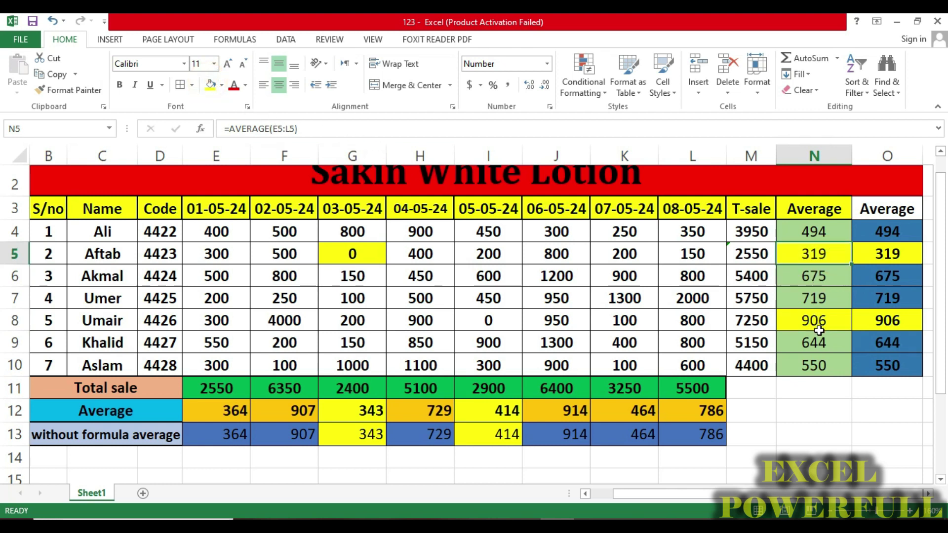
pyautogui.click(909, 324)
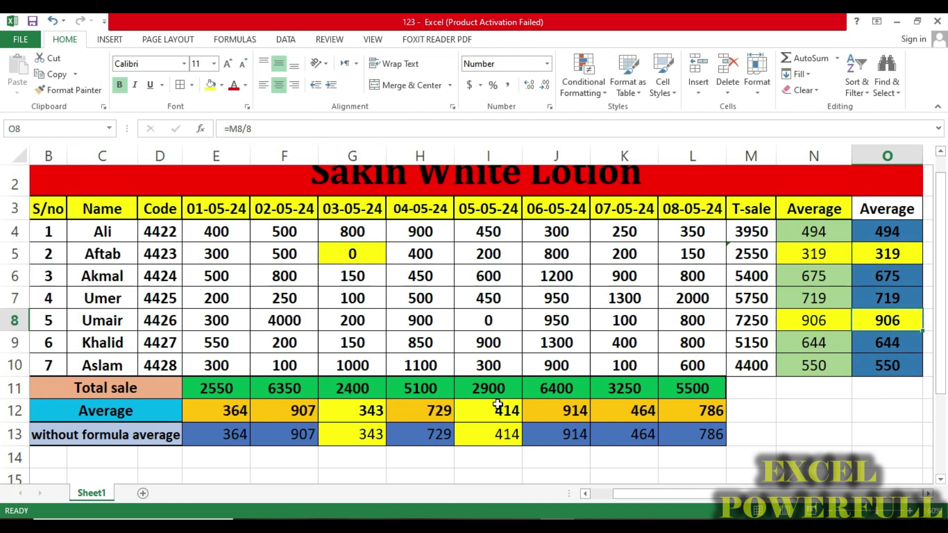
pyautogui.click(491, 328)
pyautogui.click(210, 85)
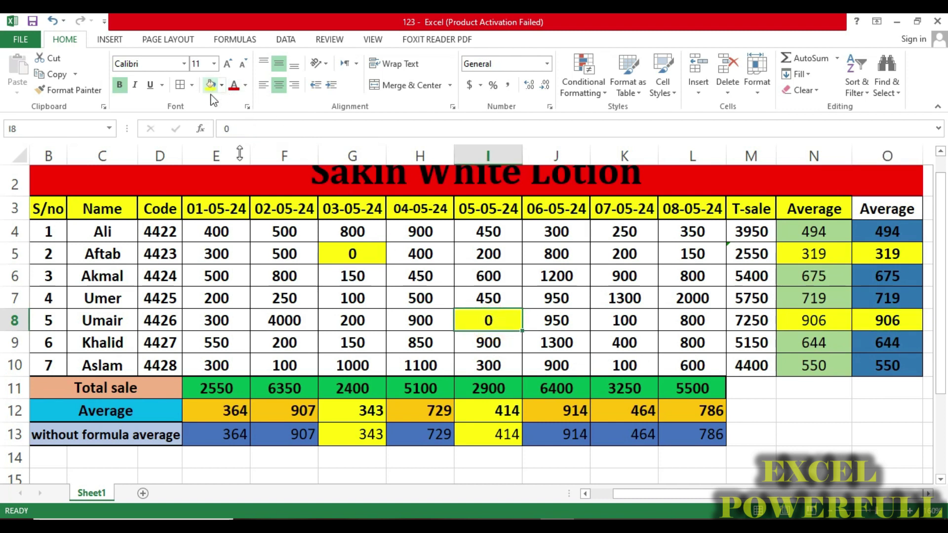
pyautogui.click(506, 412)
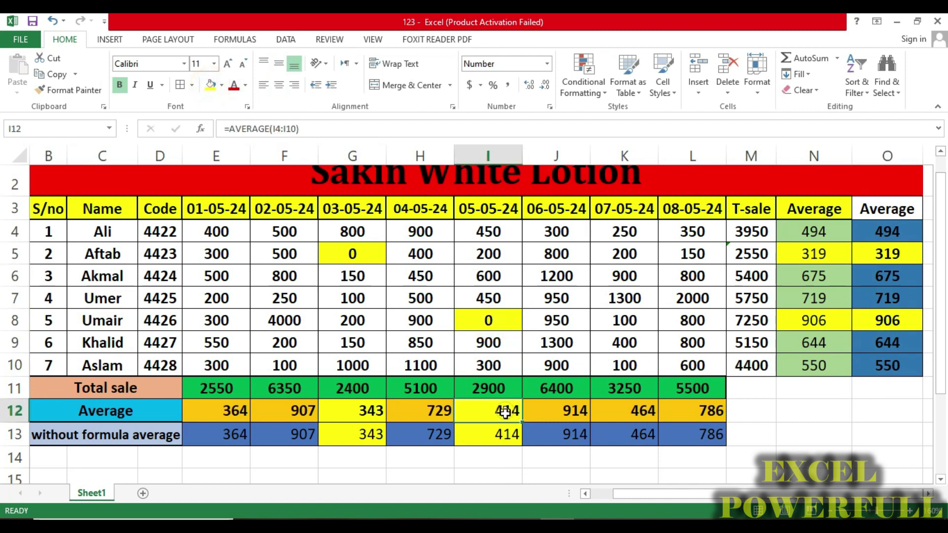
pyautogui.click(504, 439)
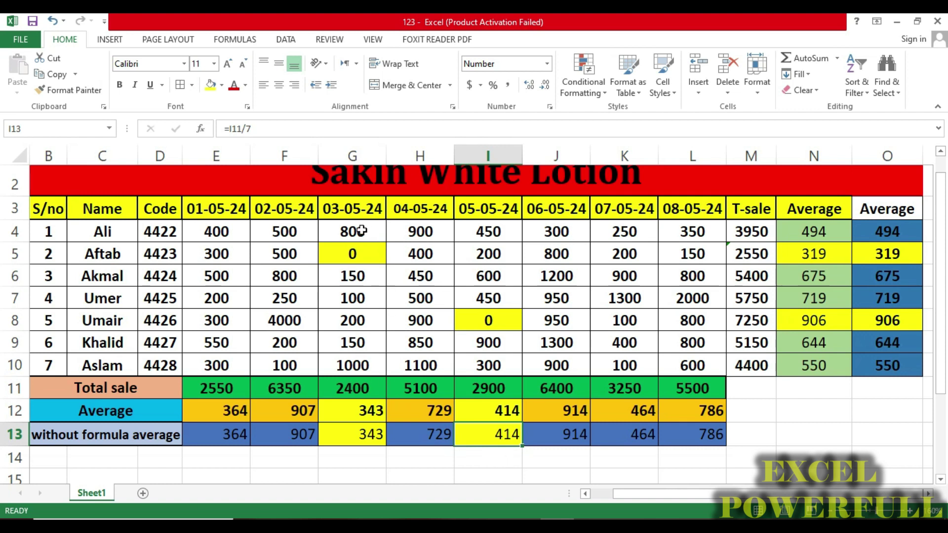
# - Set the 03-05-24 sale in G5 to 300 and compare the averages in N5, O5, G12 and G13
pyautogui.click(346, 254)
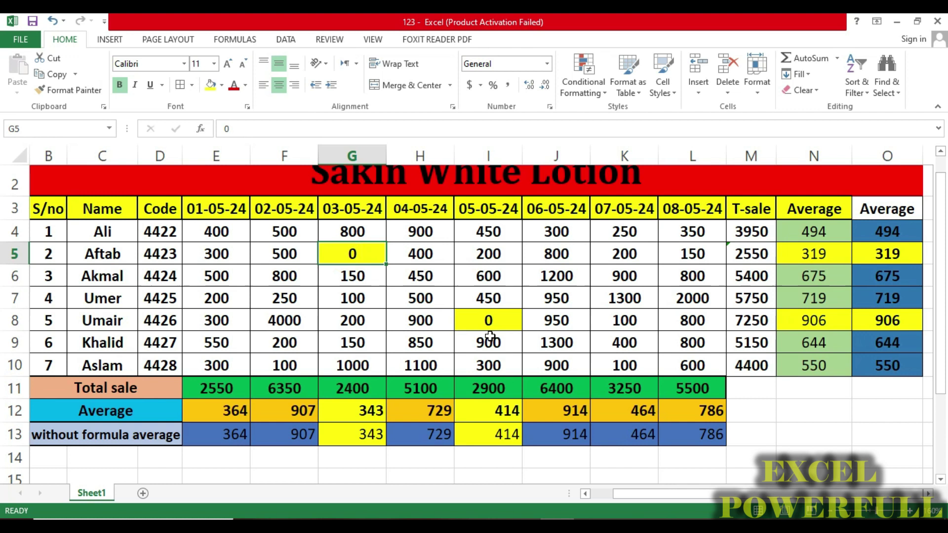
pyautogui.write('300')
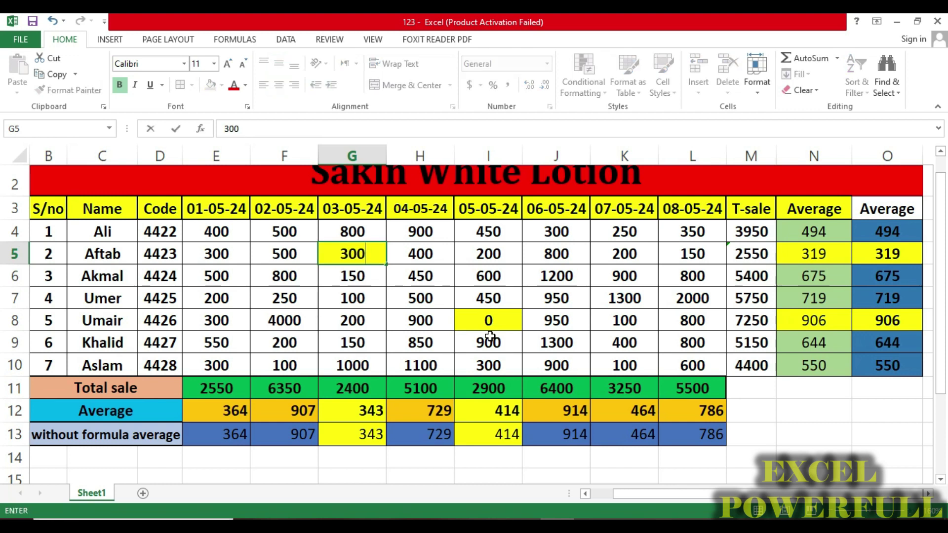
pyautogui.press('Return')
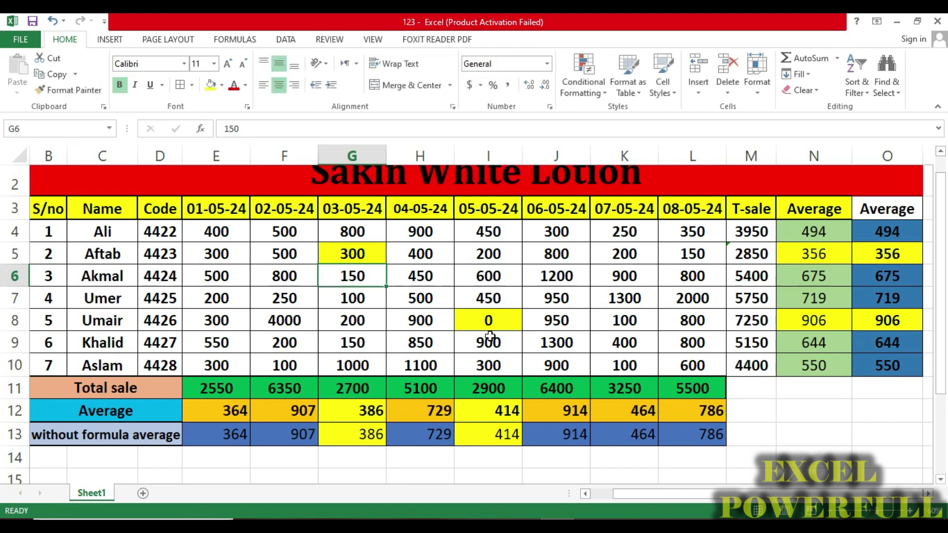
pyautogui.click(817, 254)
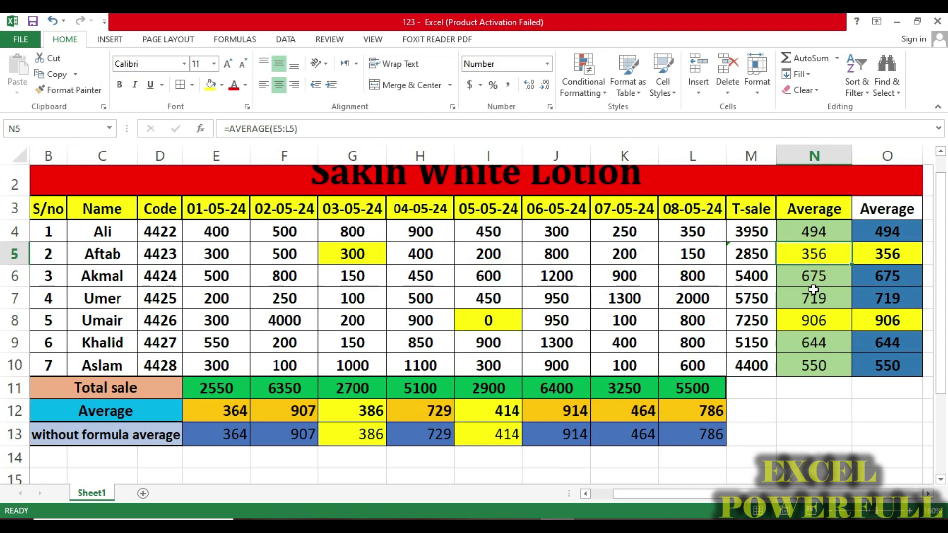
pyautogui.click(896, 261)
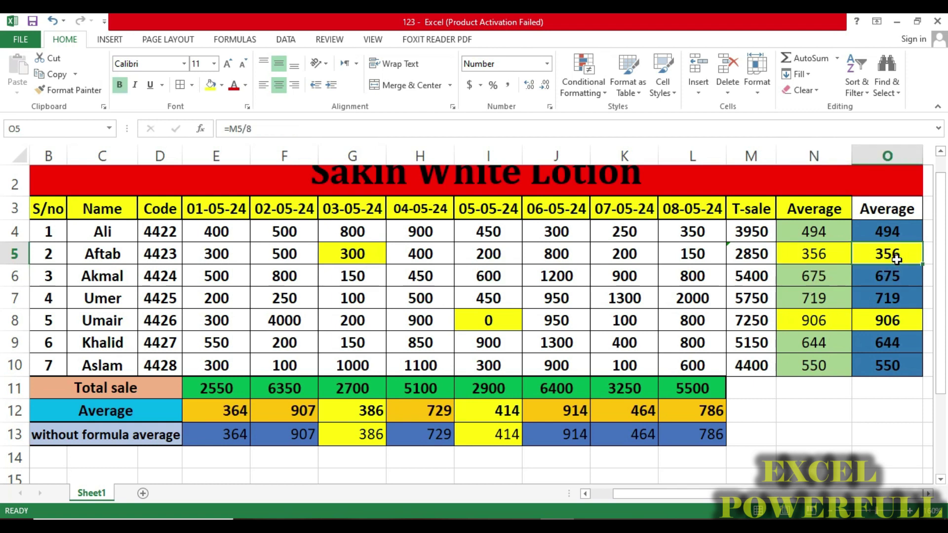
pyautogui.click(487, 324)
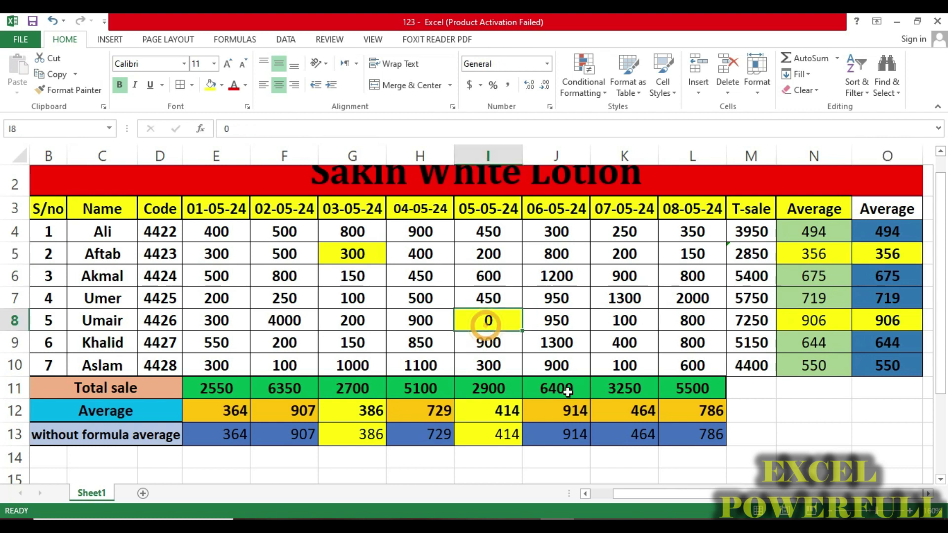
pyautogui.click(371, 411)
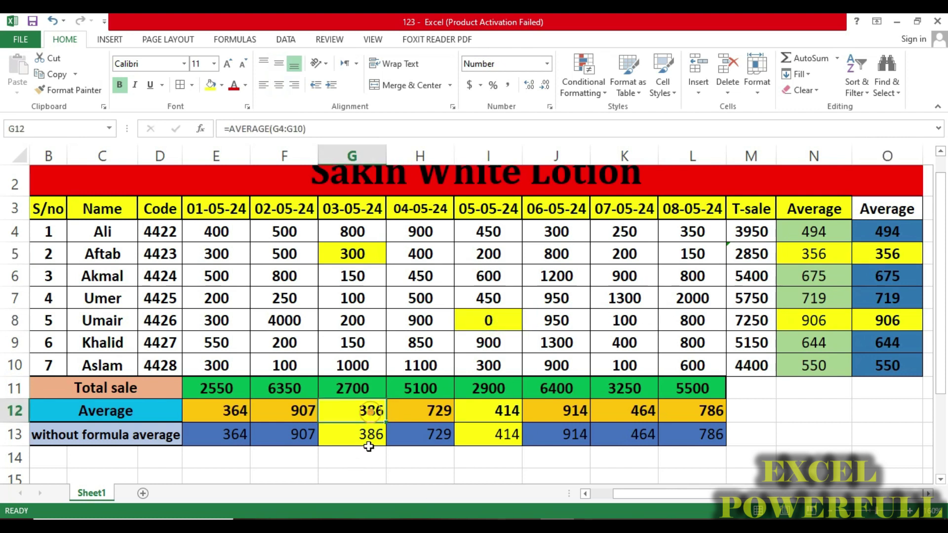
pyautogui.click(370, 444)
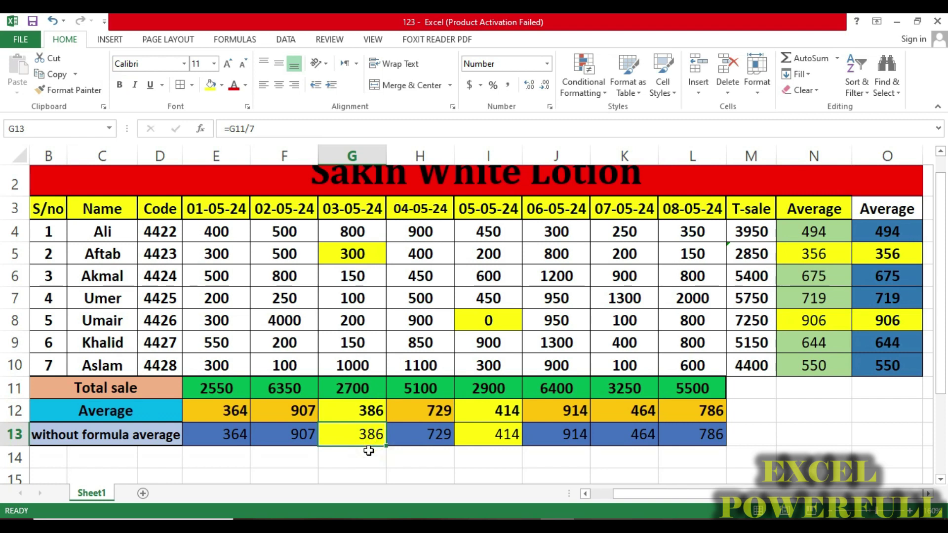
# - Set the sale in G5 to 0 and check the column average in G12
pyautogui.click(355, 258)
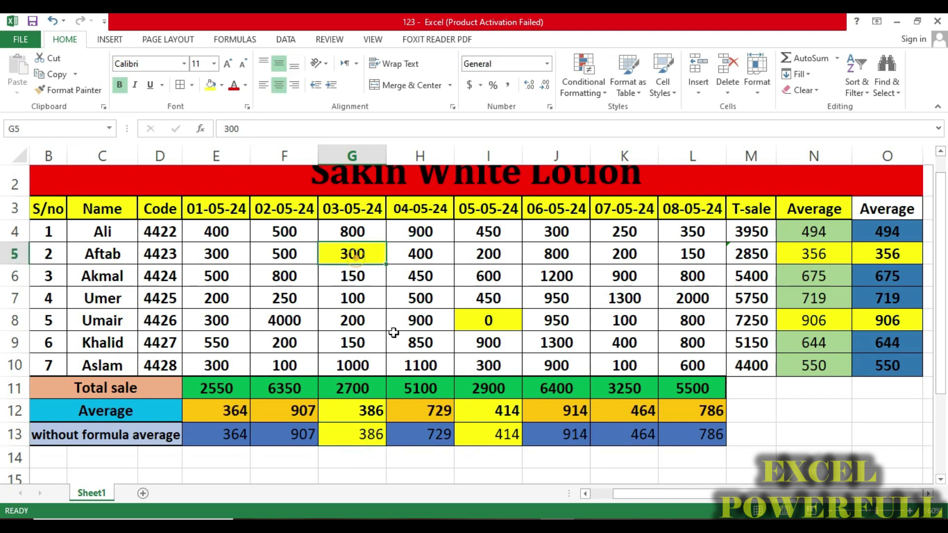
pyautogui.write('0')
pyautogui.press('Return')
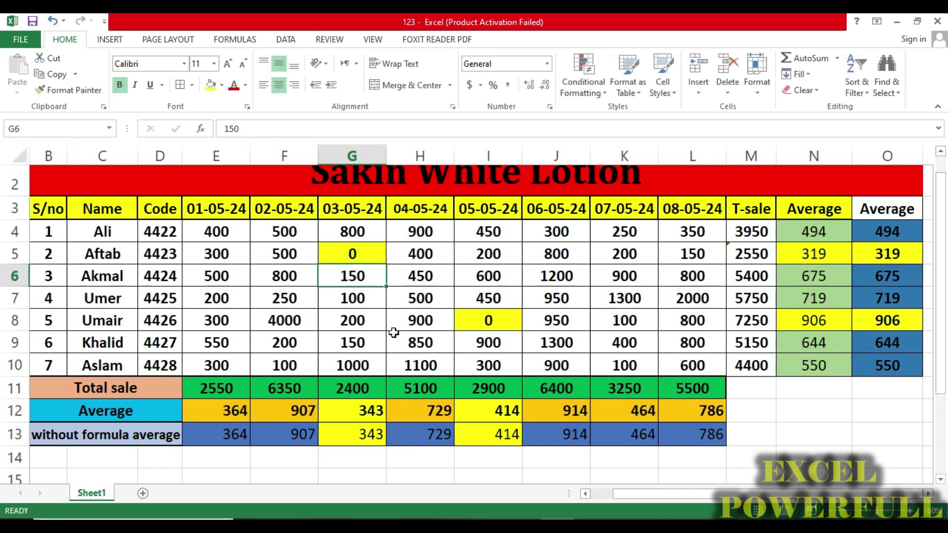
pyautogui.click(359, 413)
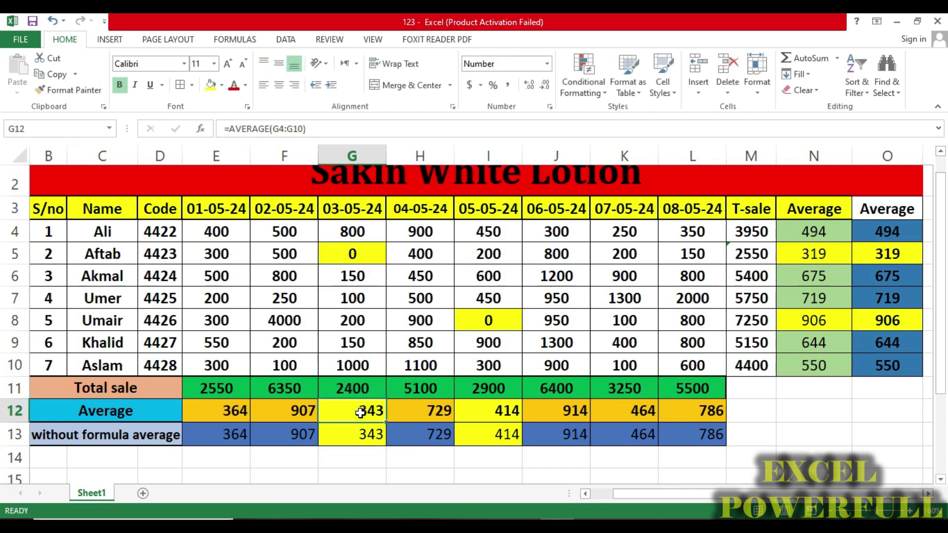
# - Check the average in G13 and replace the 03-05-24 sale in G5 with the text holiday
pyautogui.click(373, 435)
pyautogui.click(358, 258)
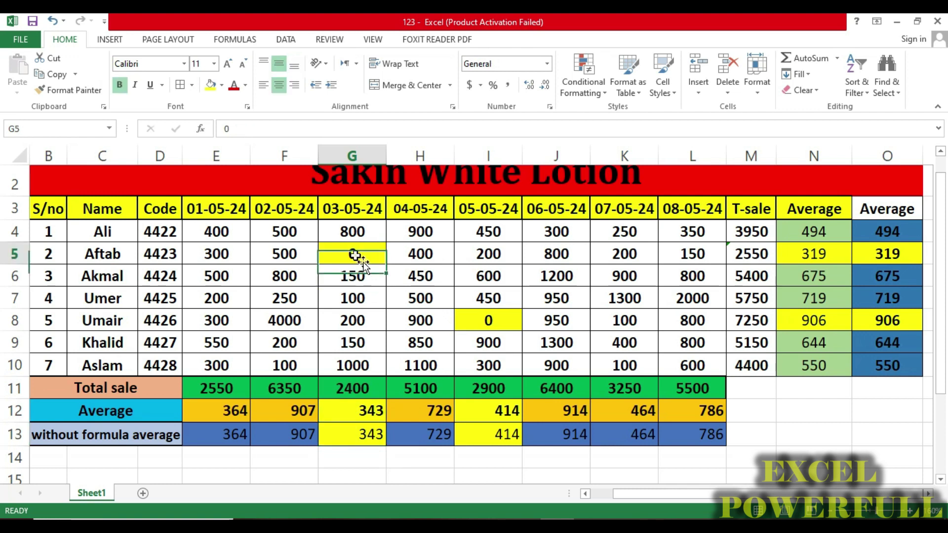
pyautogui.write('liday')
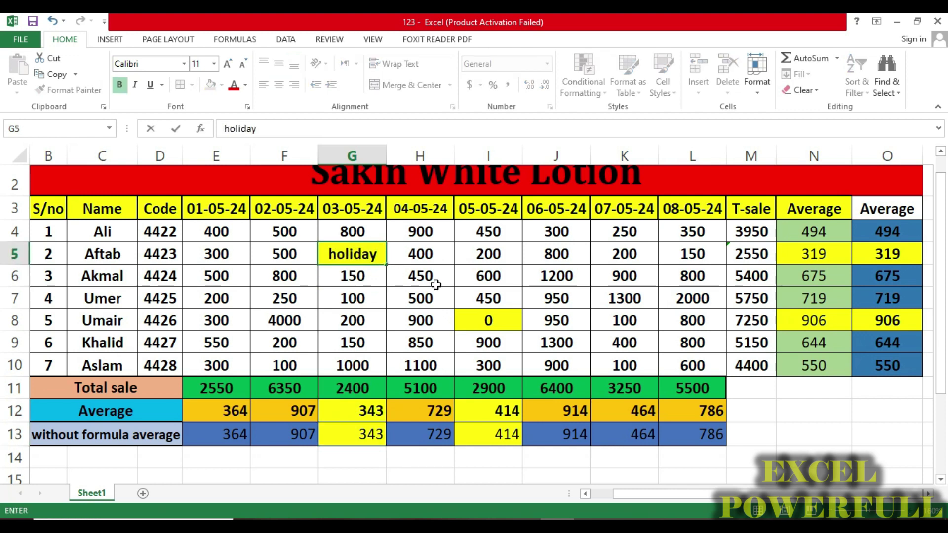
pyautogui.press('Return')
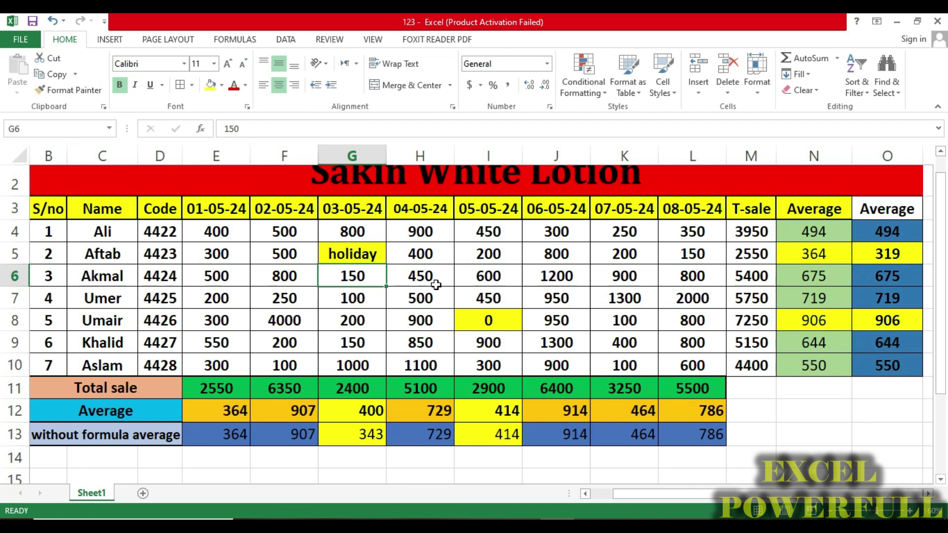
pyautogui.press('Up')
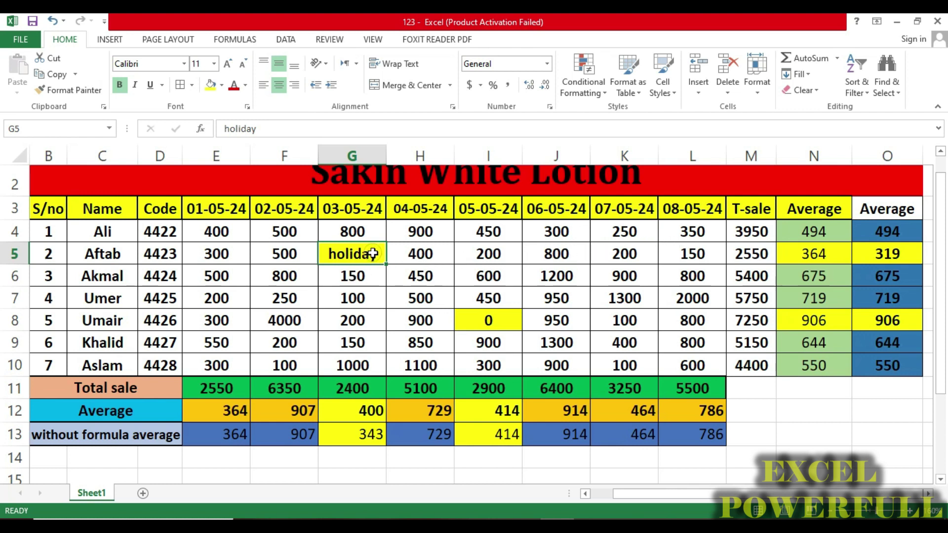
# - Compare the averages in O5 and N5 against the row total in M5 and the daily sales in E5:L5
pyautogui.click(909, 258)
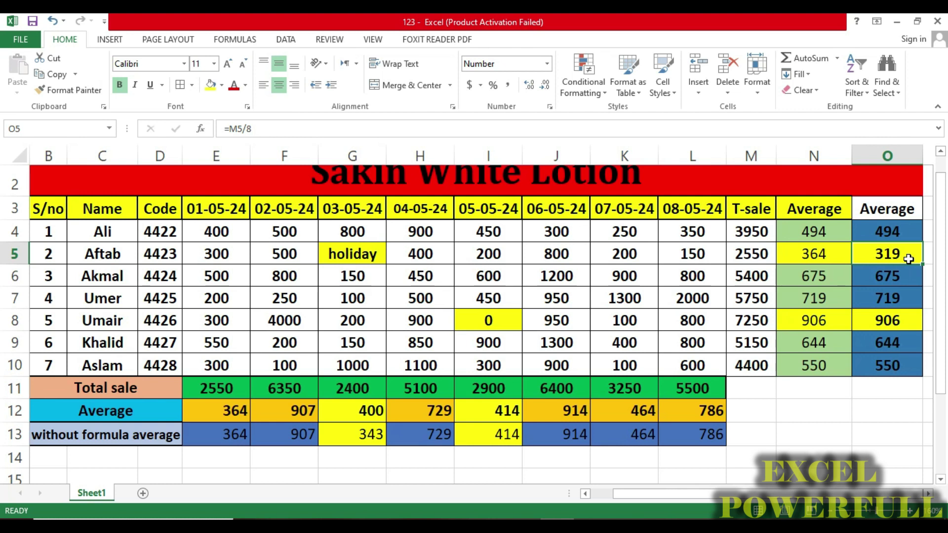
pyautogui.click(754, 254)
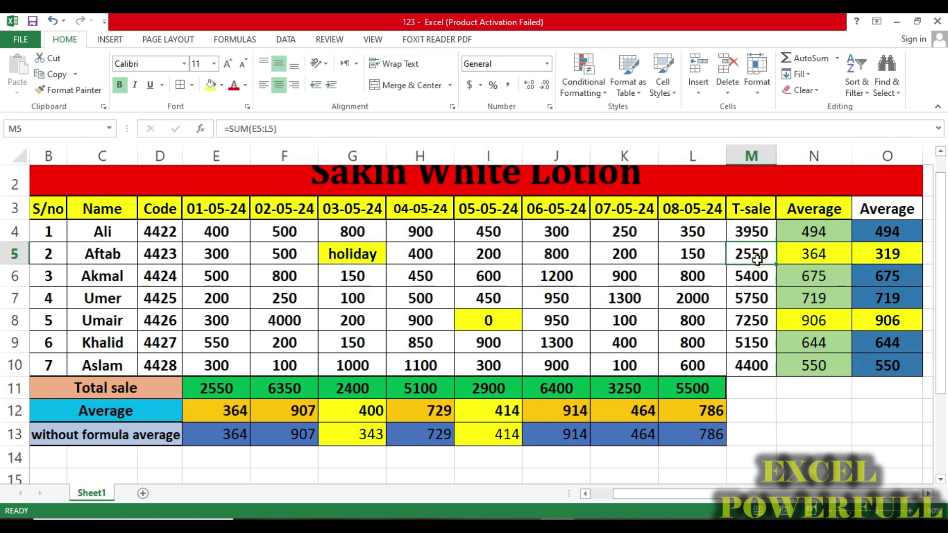
pyautogui.click(801, 254)
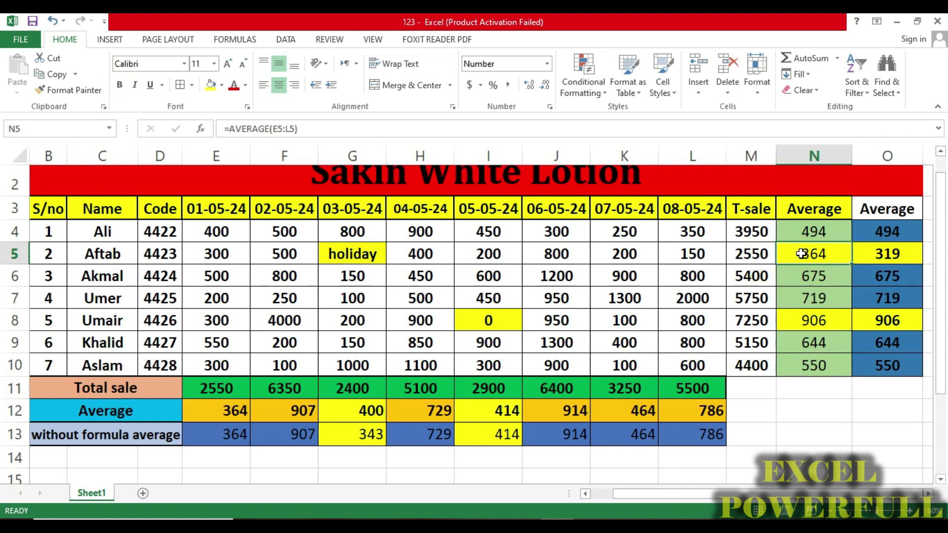
pyautogui.moveTo(216, 254); pyautogui.dragTo(375, 253)
pyautogui.moveTo(453, 255); pyautogui.dragTo(710, 258)
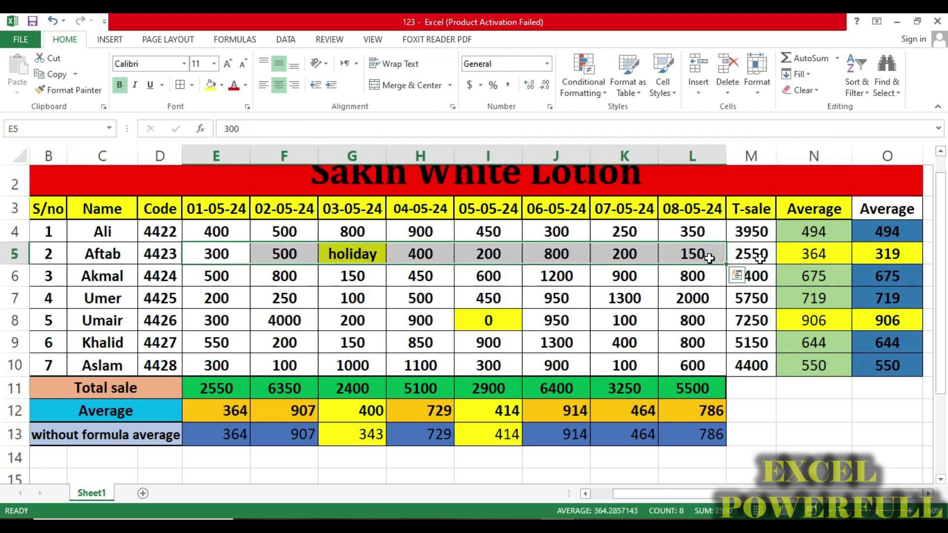
pyautogui.click(888, 254)
pyautogui.click(756, 253)
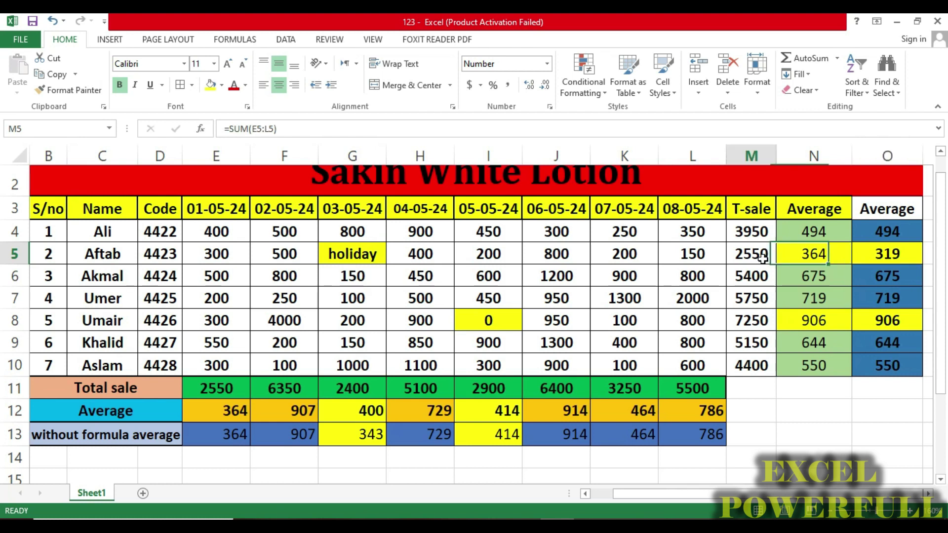
# - Replace the holiday entry in G5 with 0
pyautogui.click(349, 254)
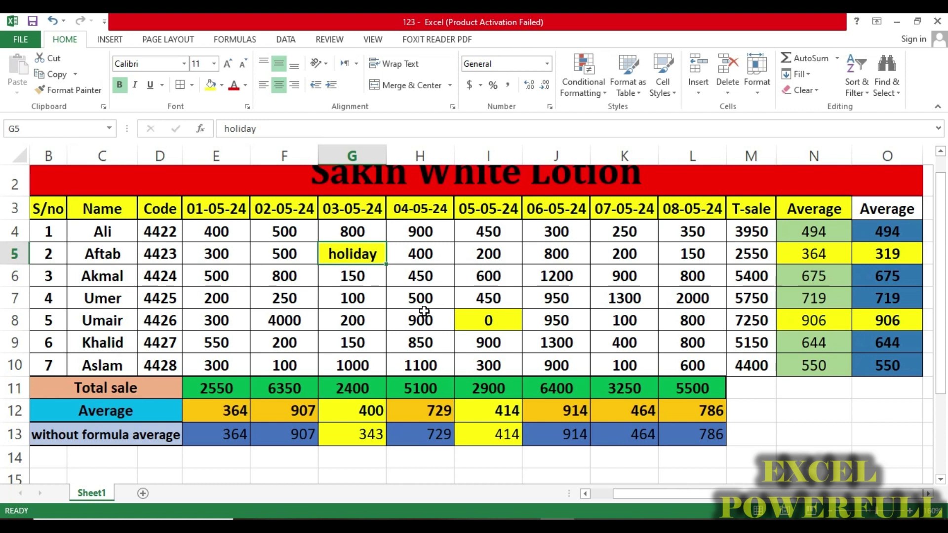
pyautogui.click(356, 273)
pyautogui.click(356, 257)
pyautogui.write('0')
pyautogui.press('Return')
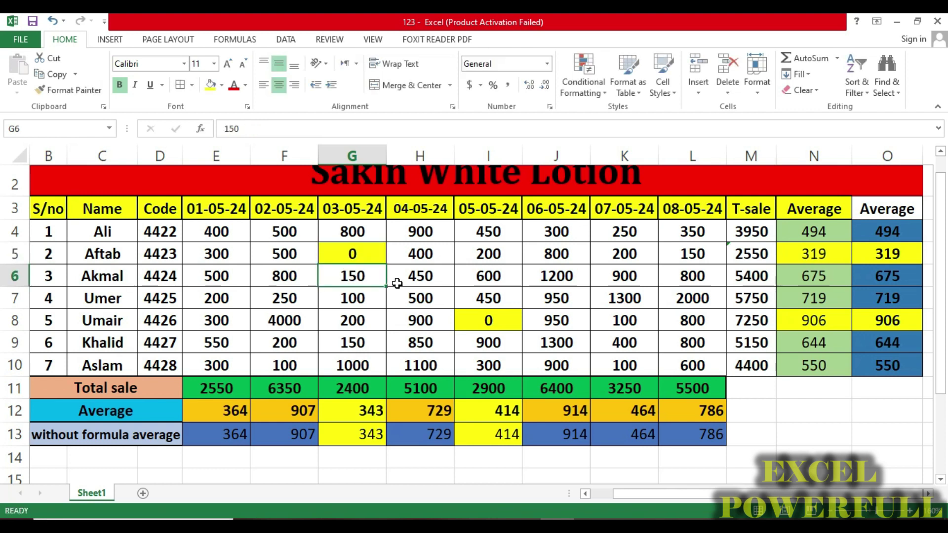
pyautogui.click(353, 252)
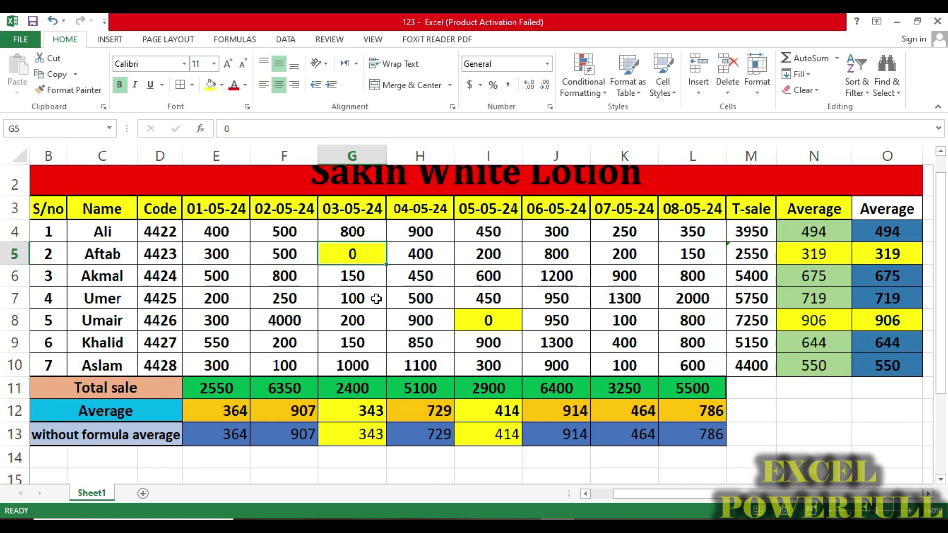
# - Compare the 03-05-24 column averages in G12 and G13
pyautogui.click(375, 410)
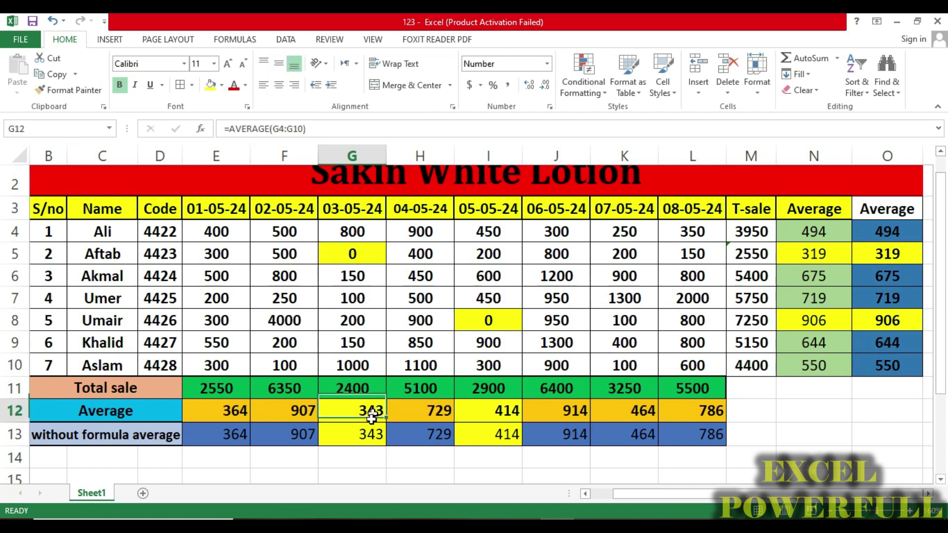
pyautogui.click(369, 434)
pyautogui.click(363, 413)
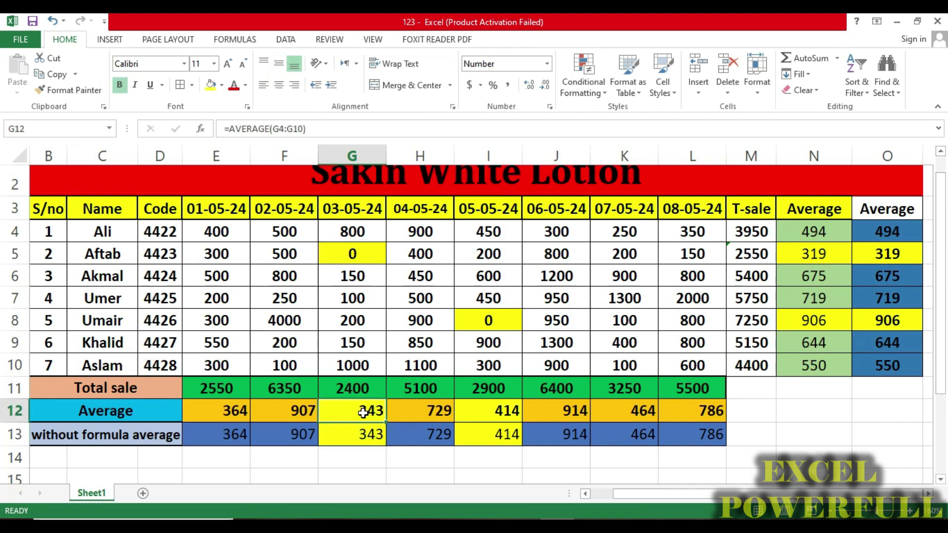
pyautogui.click(370, 433)
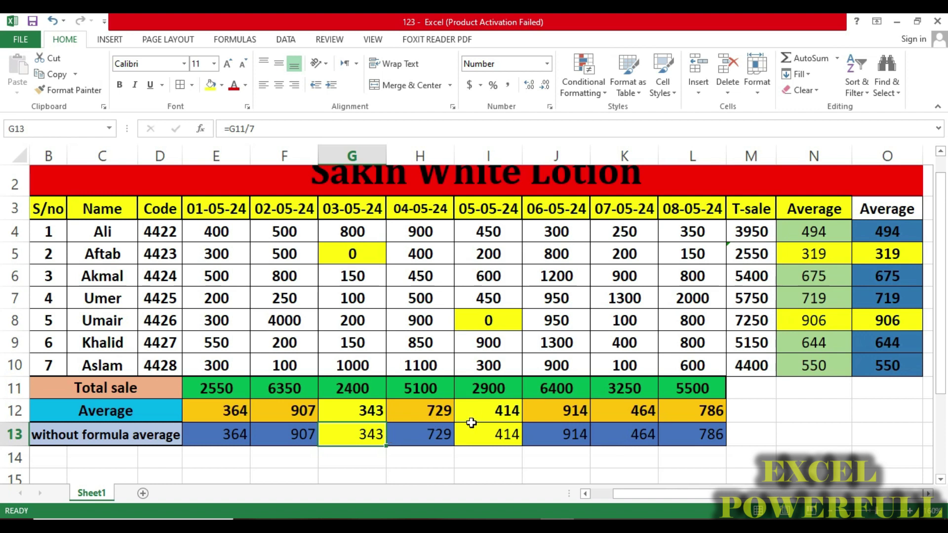
# - Review the daily sales in E4:L10, the zero entries in G5 and I8, and the row total in M5
pyautogui.moveTo(719, 494); pyautogui.dragTo(769, 494)
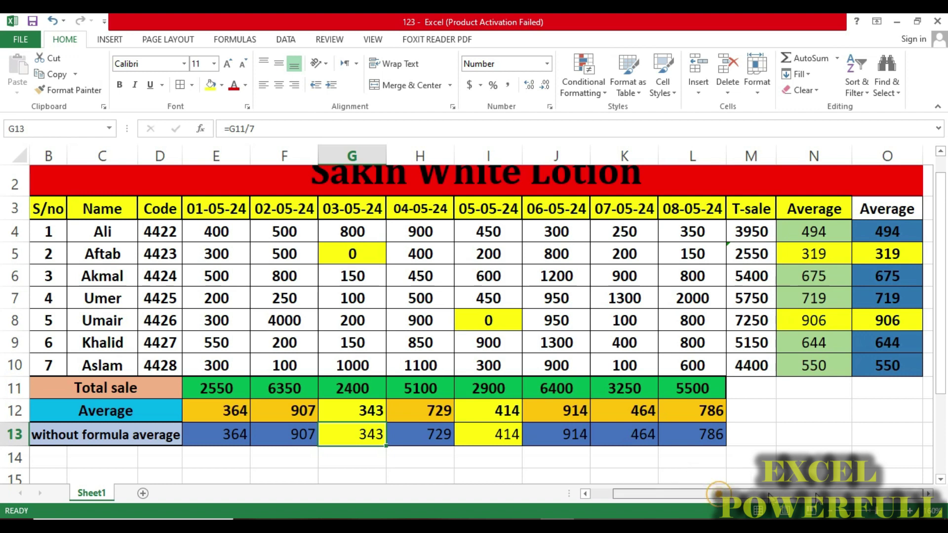
pyautogui.click(929, 493)
pyautogui.moveTo(182, 236); pyautogui.dragTo(647, 368)
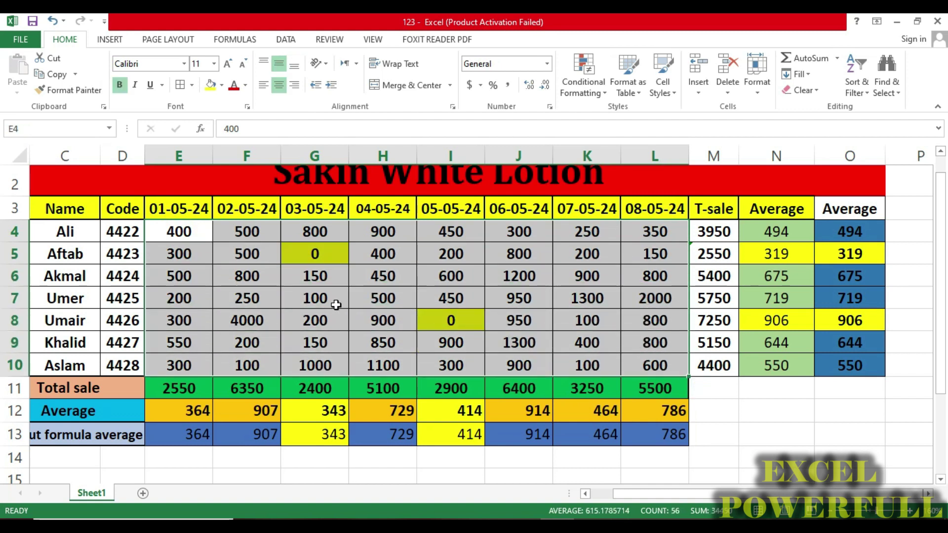
pyautogui.click(319, 256)
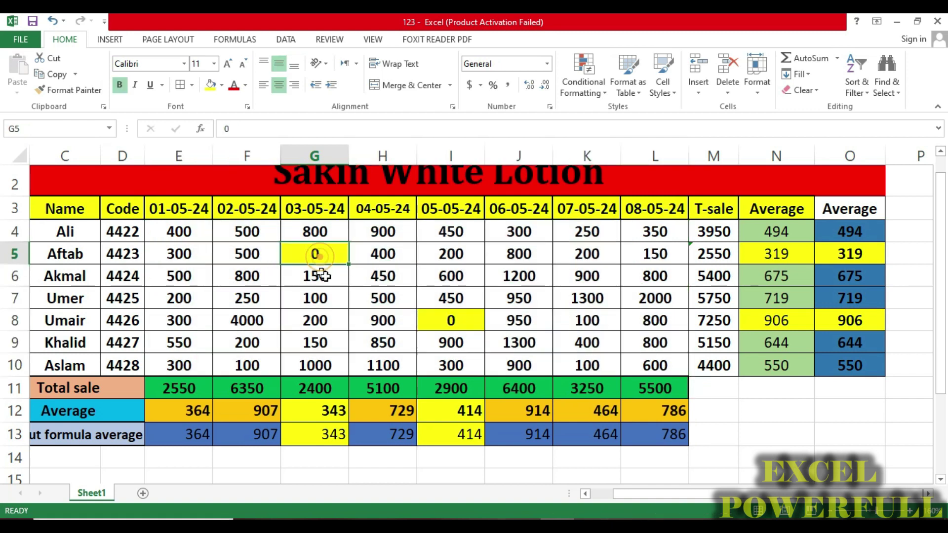
pyautogui.click(452, 319)
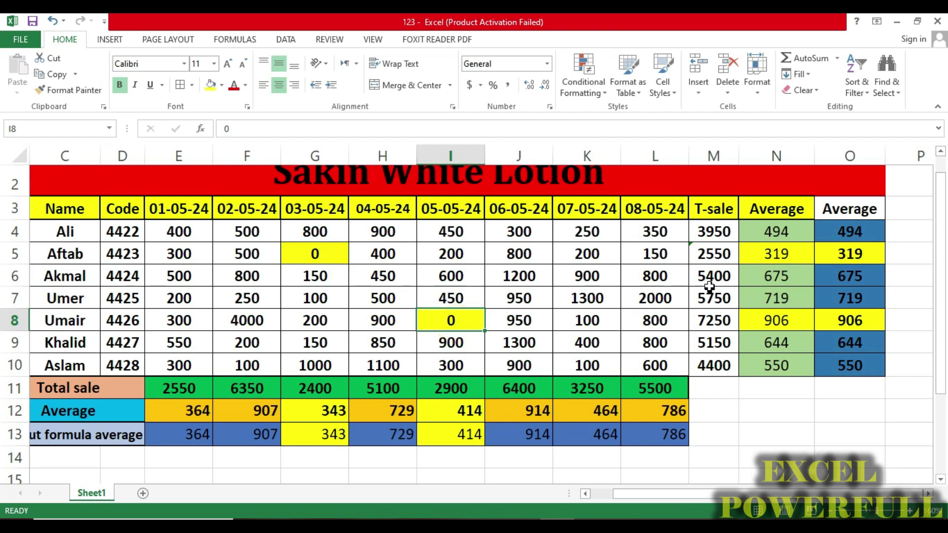
pyautogui.click(709, 255)
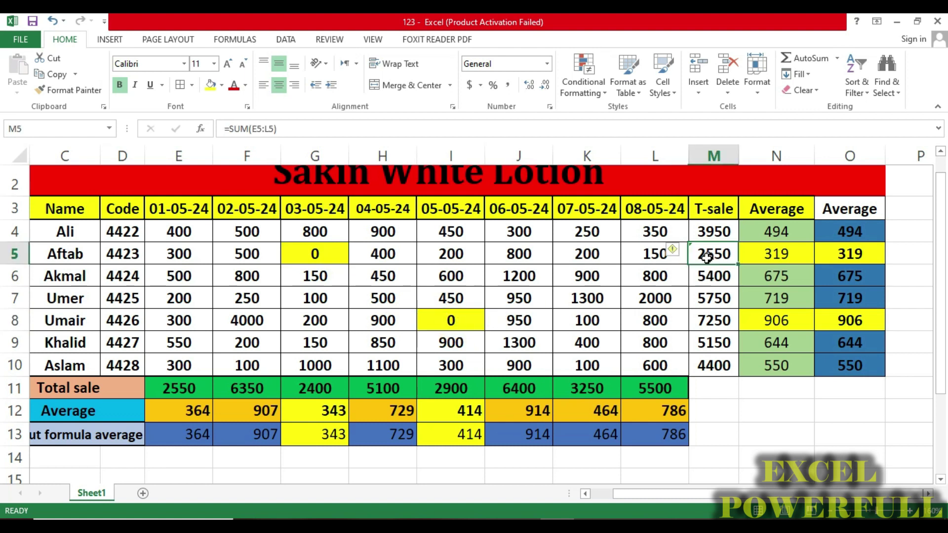
pyautogui.click(680, 254)
pyautogui.click(696, 320)
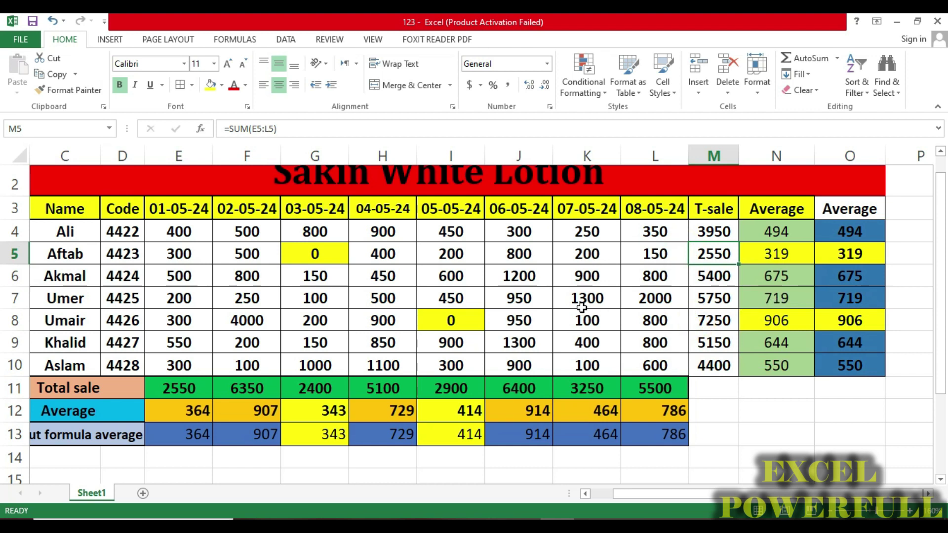
# - Review the row average in N4, the names in C4:C10, the column average in E12 and the labels of both average rows
pyautogui.scroll(1, 580, 302)
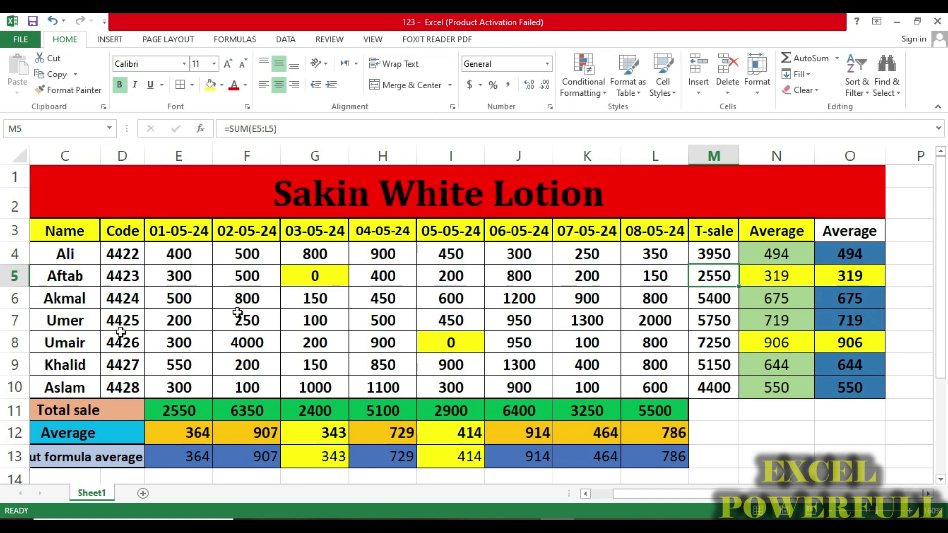
pyautogui.click(768, 255)
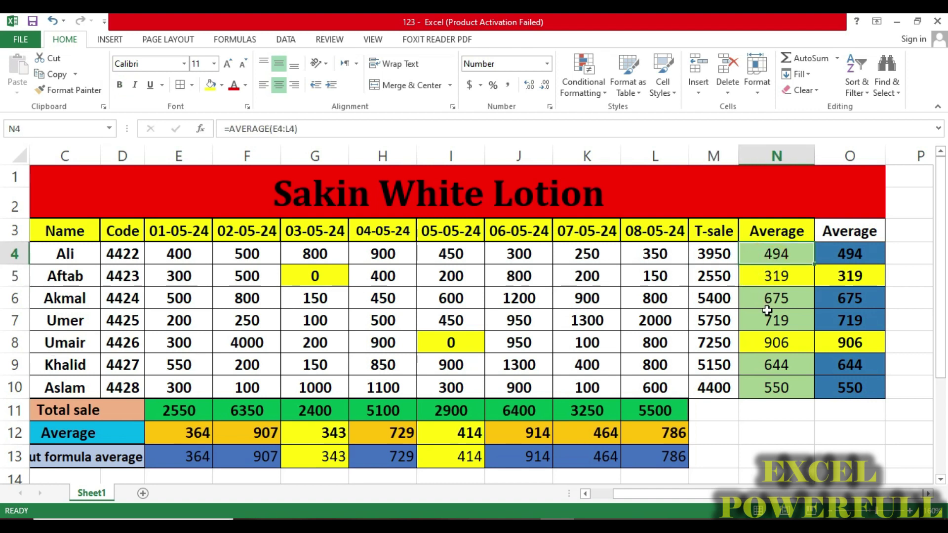
pyautogui.moveTo(49, 249); pyautogui.dragTo(69, 388)
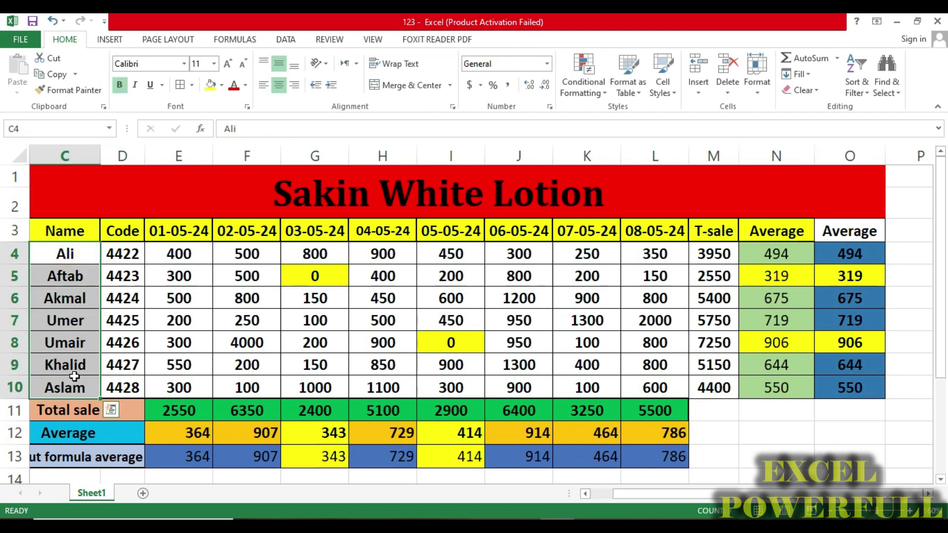
pyautogui.click(195, 433)
pyautogui.scroll(-1, 224, 446)
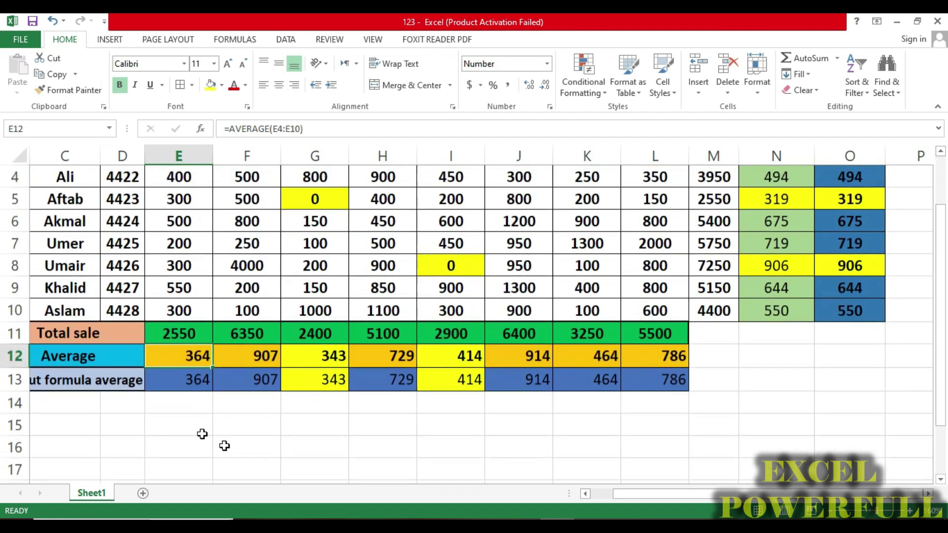
pyautogui.click(89, 359)
pyautogui.click(91, 383)
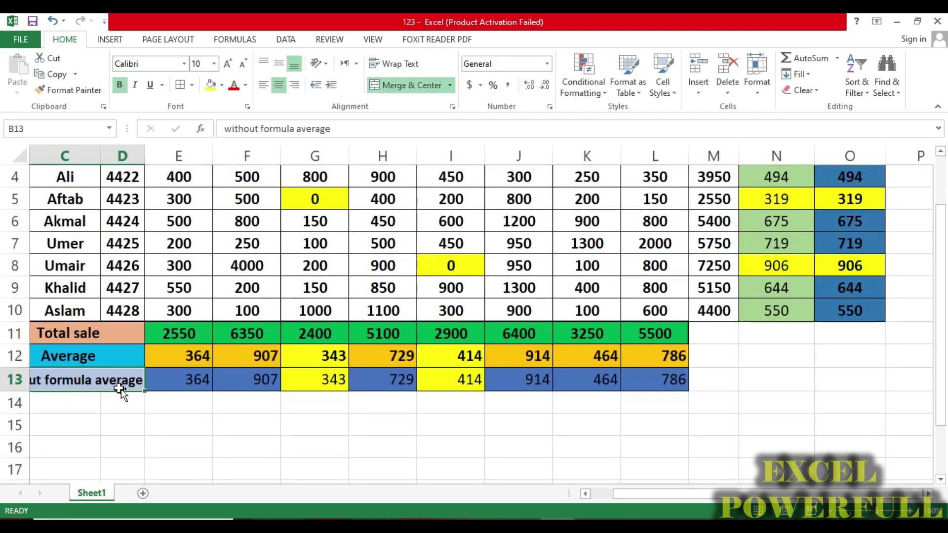
# - Inspect the formula in E13 of the without formula average row, leaving it as it is
pyautogui.click(169, 384)
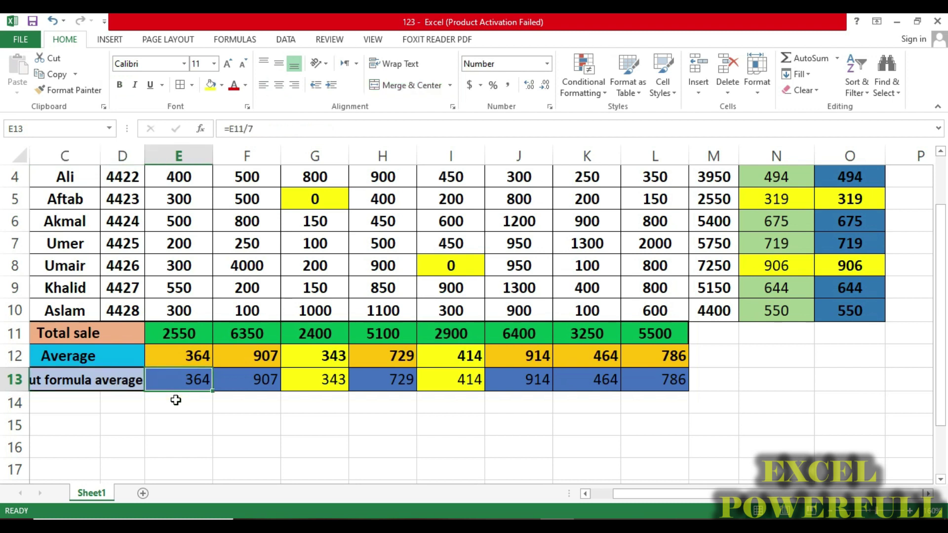
pyautogui.press('F2')
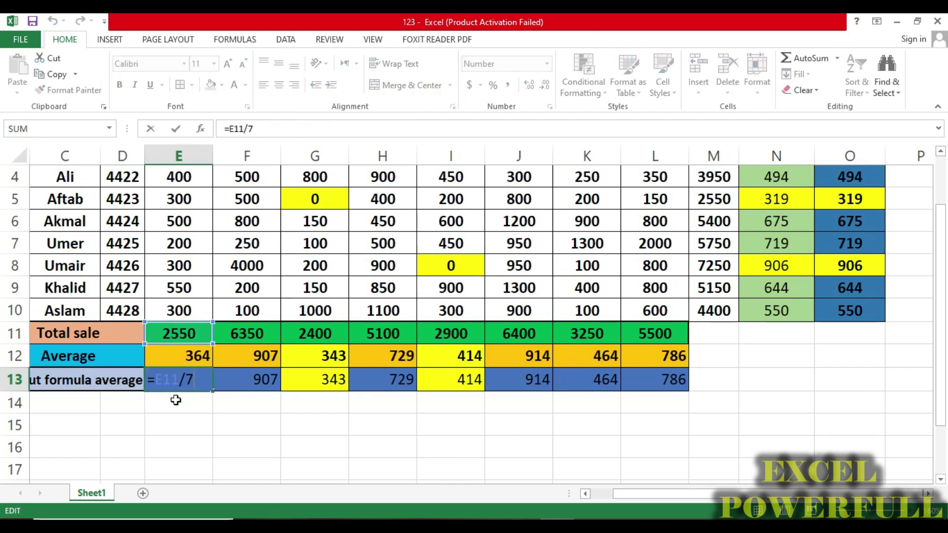
pyautogui.press('Return')
pyautogui.press('Up')
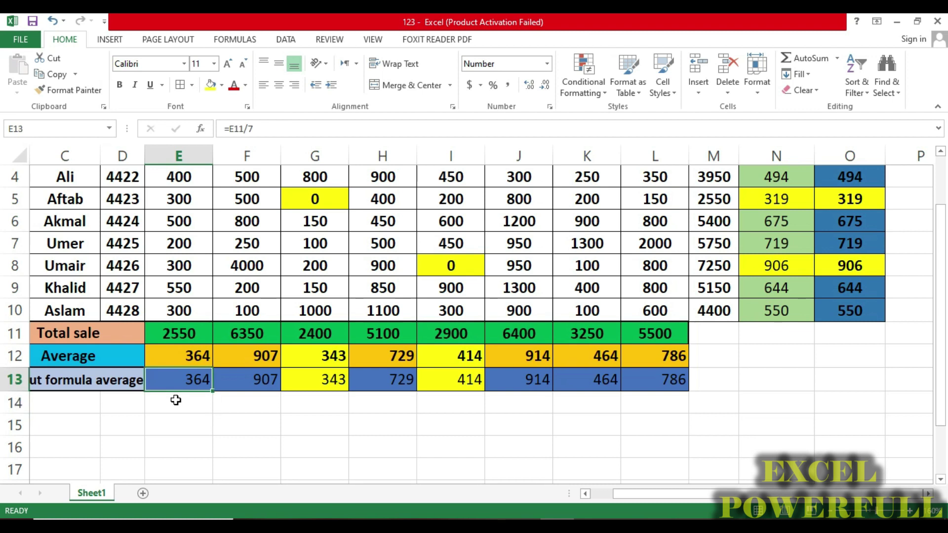
# - Clear E13 and re-enter its average as the 01-05-24 total divided by seven, =E11/7
pyautogui.press('Delete')
pyautogui.click(909, 513)
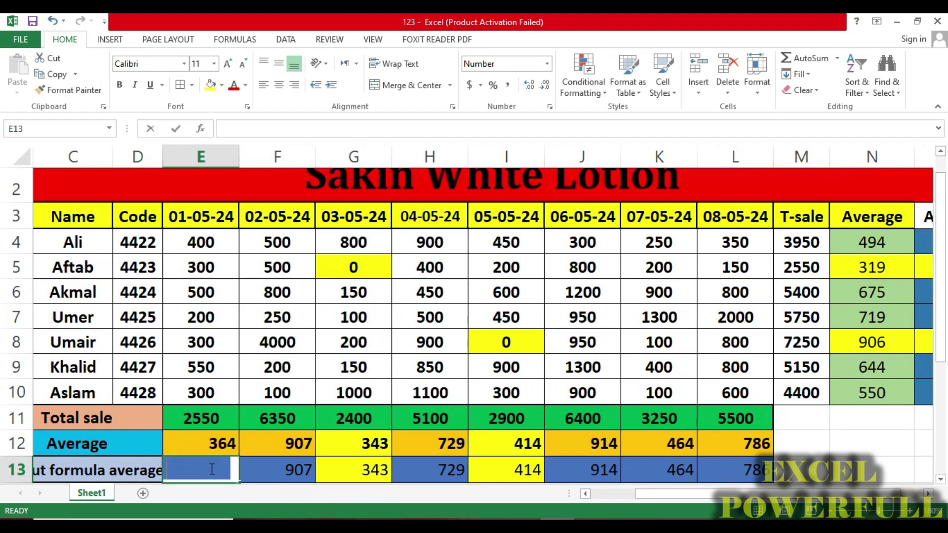
pyautogui.write('=')
pyautogui.click(201, 423)
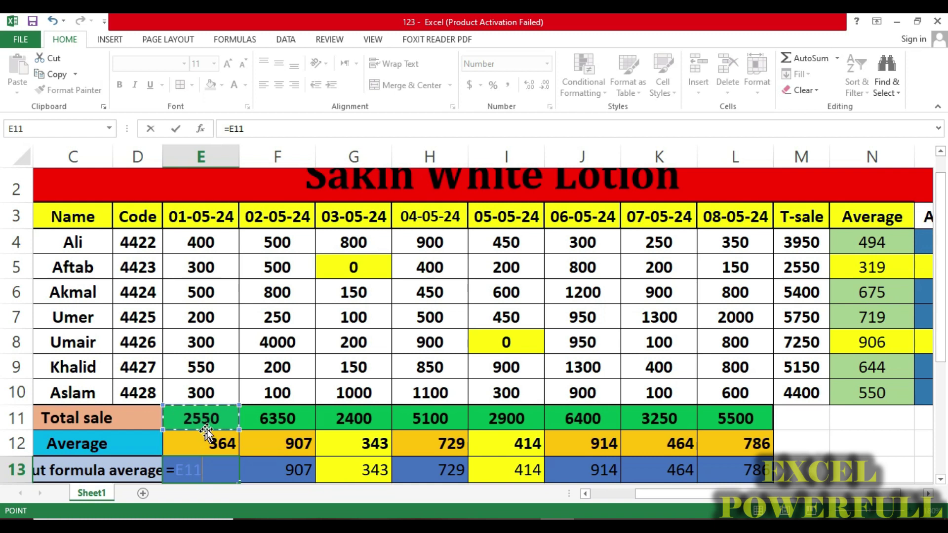
pyautogui.write('/')
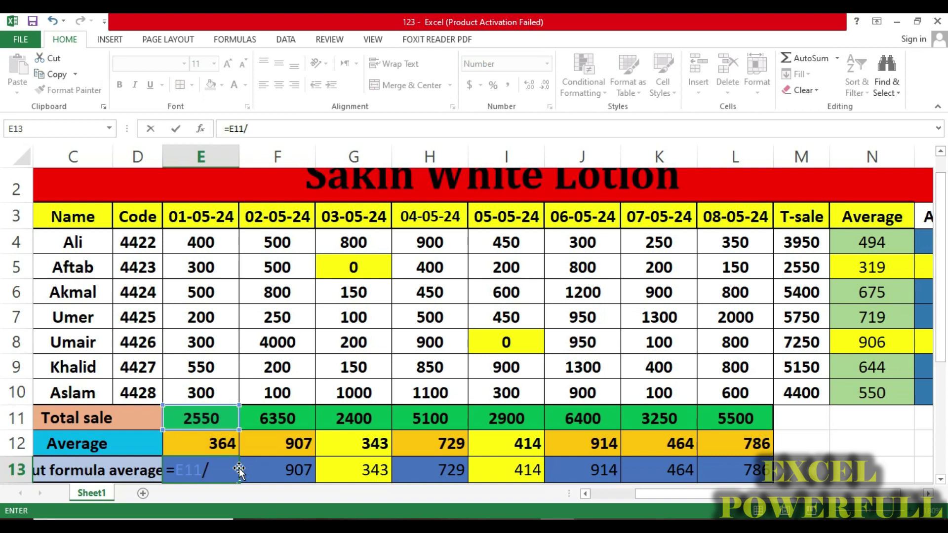
pyautogui.moveTo(671, 495); pyautogui.dragTo(619, 496)
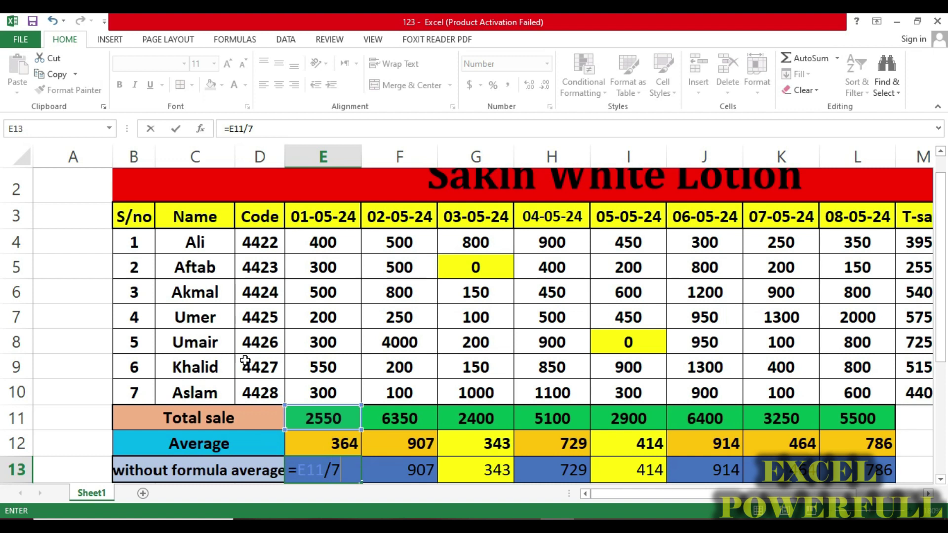
pyautogui.press('Return')
pyautogui.click(344, 436)
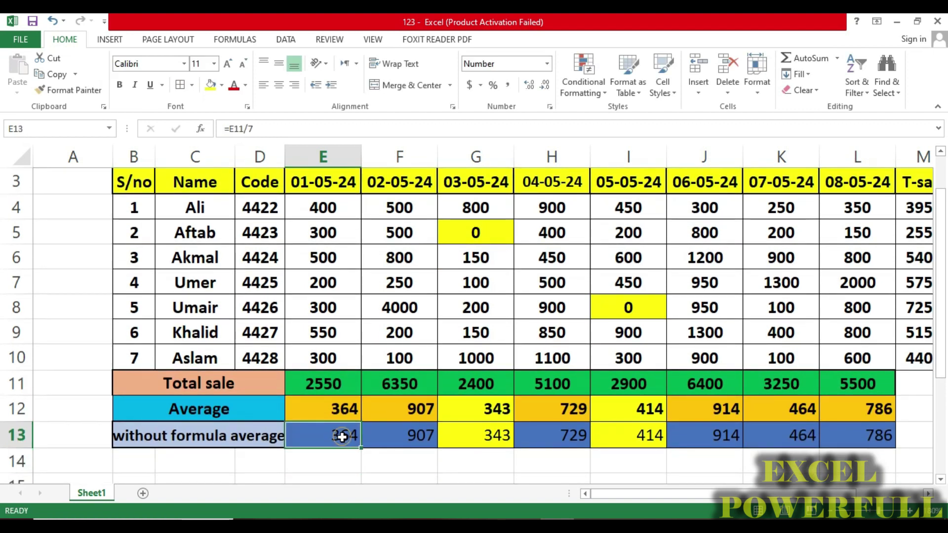
pyautogui.moveTo(670, 494); pyautogui.dragTo(744, 499)
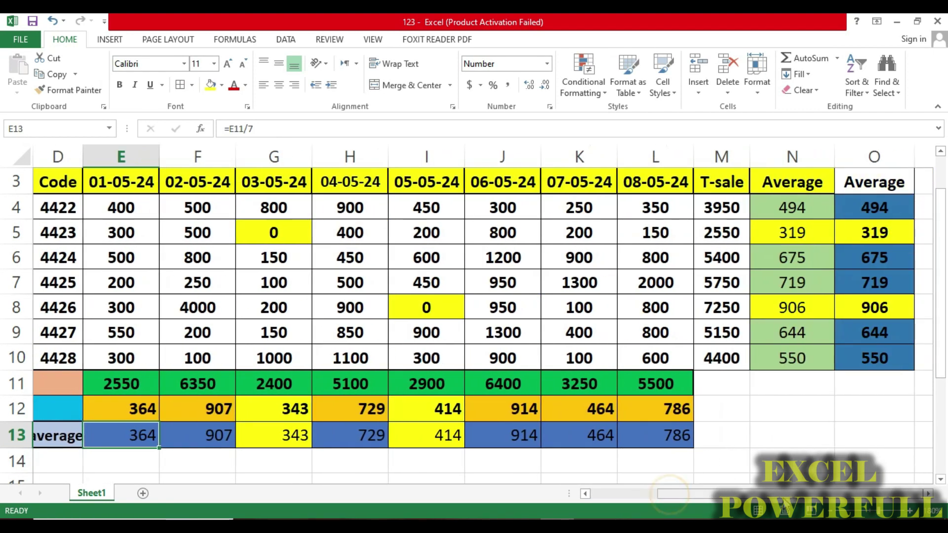
# - Clear O4 and re-enter its average as the row's T-sale total divided by eight, =M4/8
pyautogui.click(875, 228)
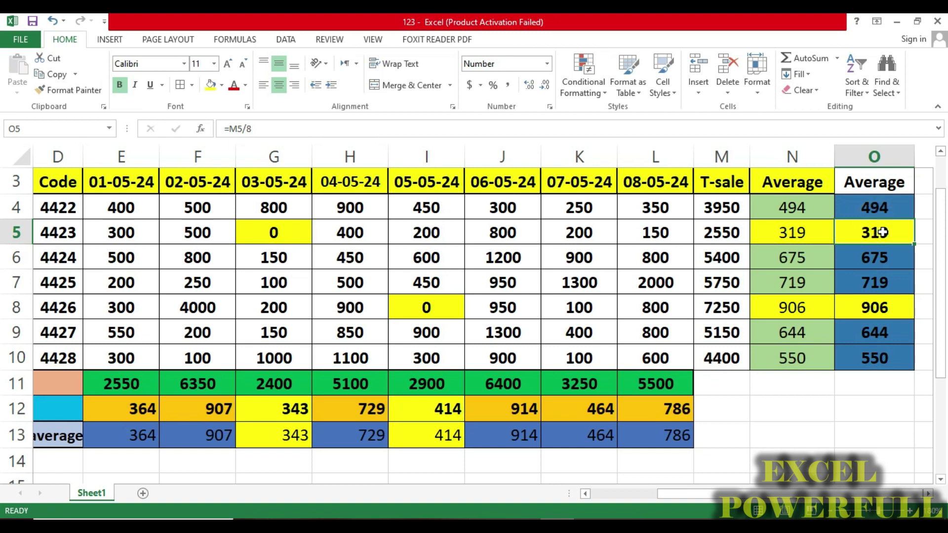
pyautogui.click(884, 216)
pyautogui.press('Delete')
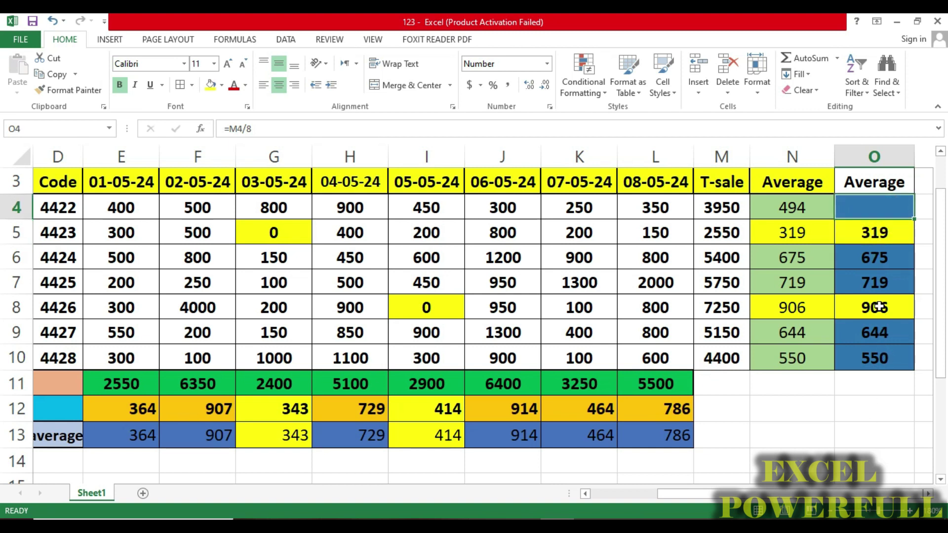
pyautogui.write('=')
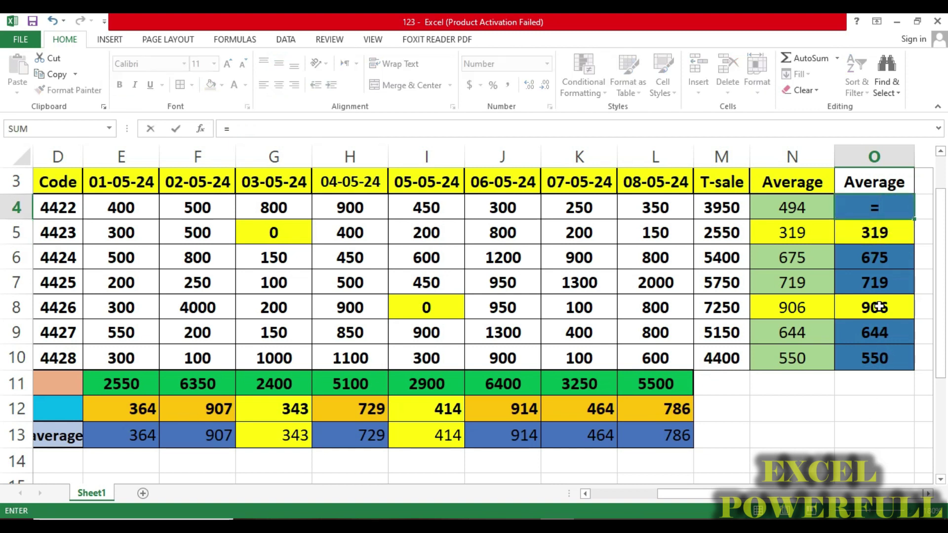
pyautogui.click(727, 210)
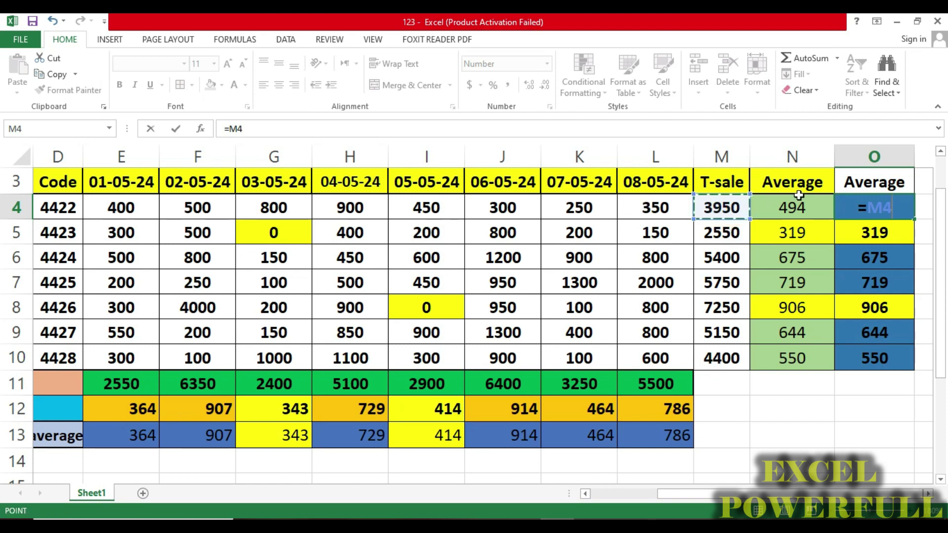
pyautogui.write('/')
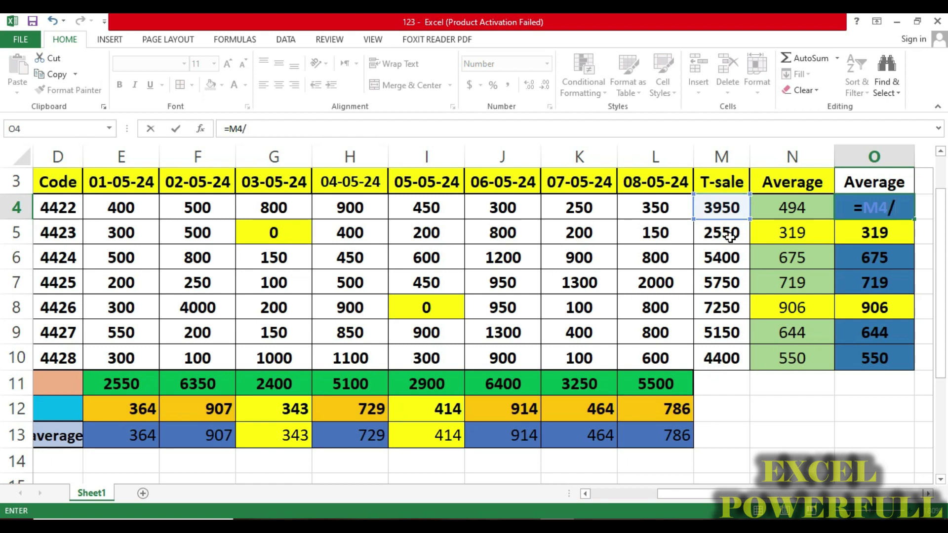
pyautogui.write('8')
pyautogui.press('Return')
pyautogui.click(895, 210)
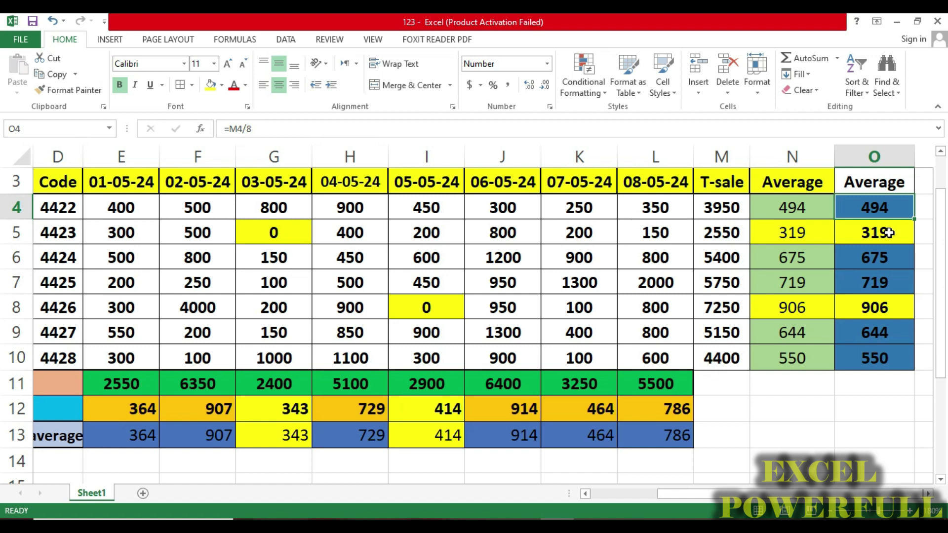
# - Examine the formula in O5, the title cell and the whole sales table from the S/no column to the second Average column
pyautogui.scroll(1, 871, 304)
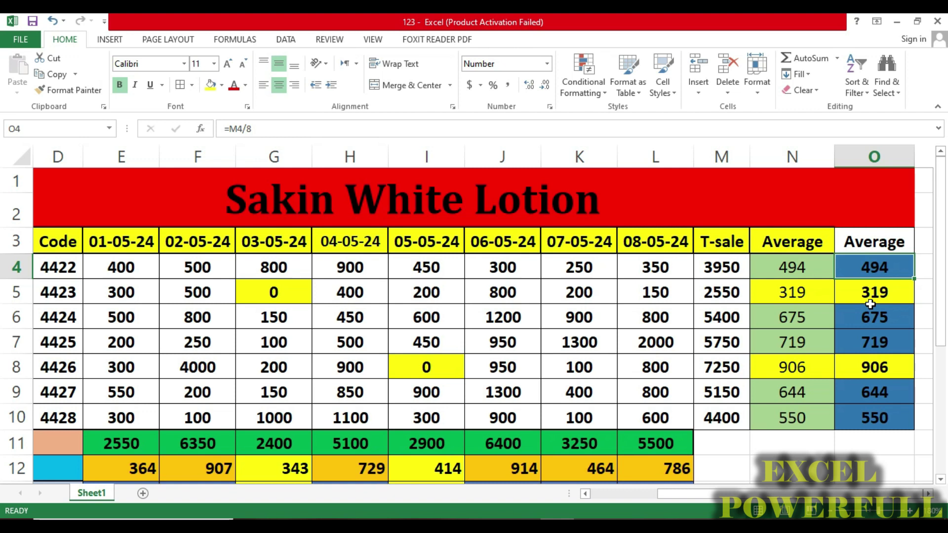
pyautogui.click(870, 302)
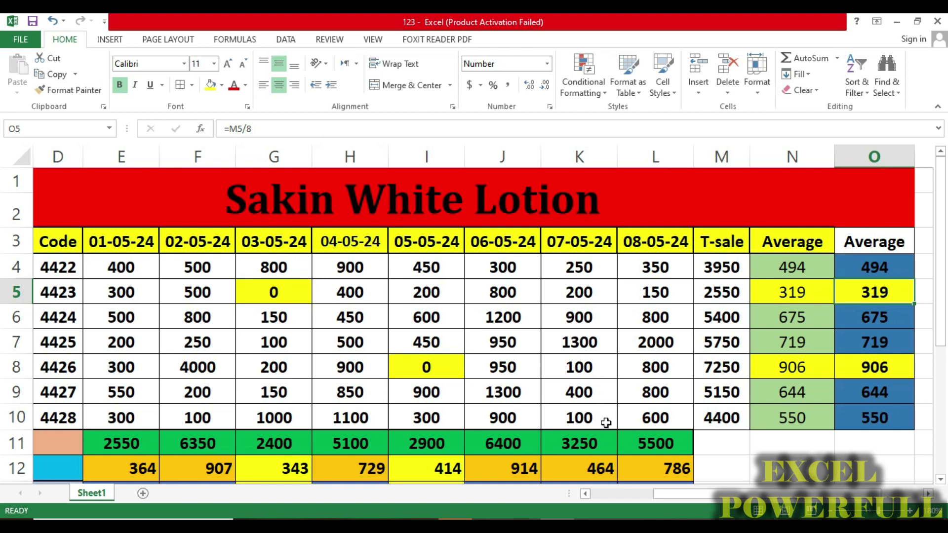
pyautogui.click(586, 494)
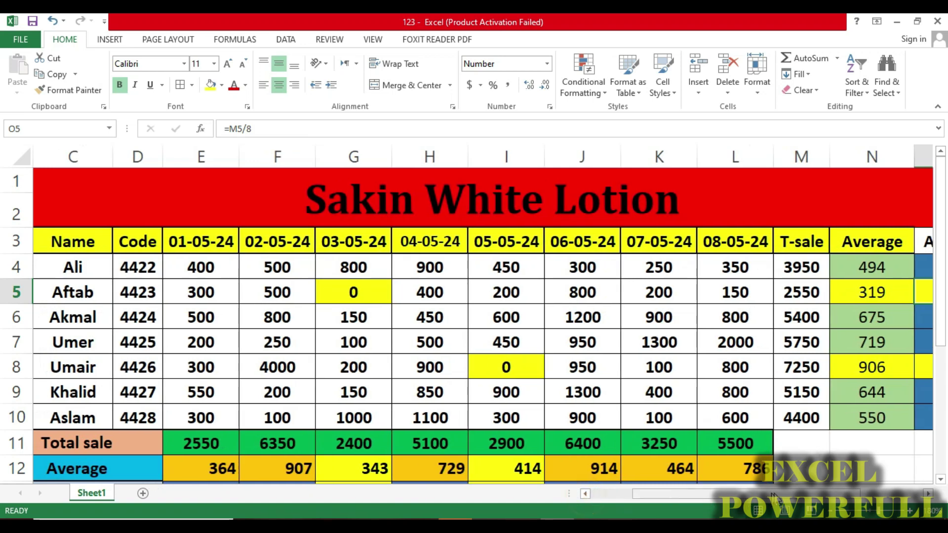
pyautogui.click(832, 512)
pyautogui.click(832, 512)
pyautogui.click(831, 512)
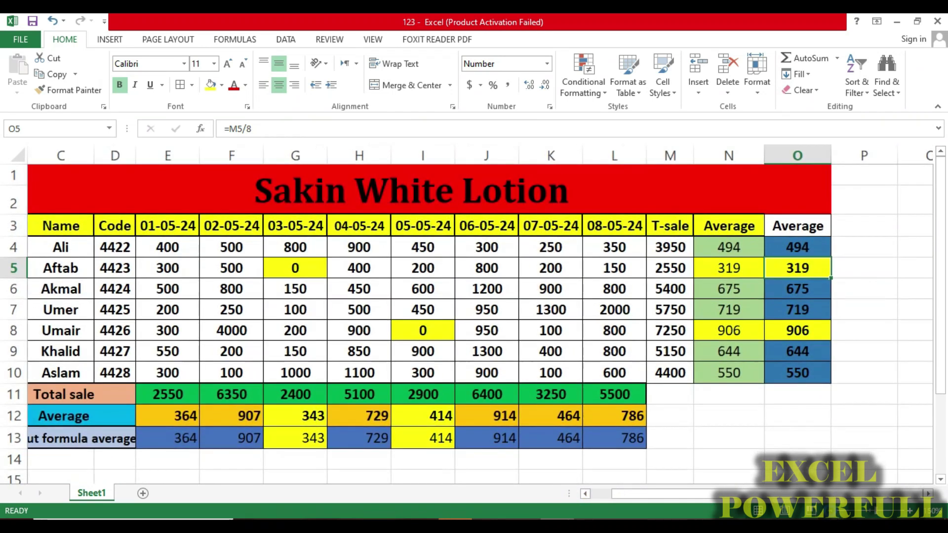
pyautogui.click(831, 512)
pyautogui.click(831, 512)
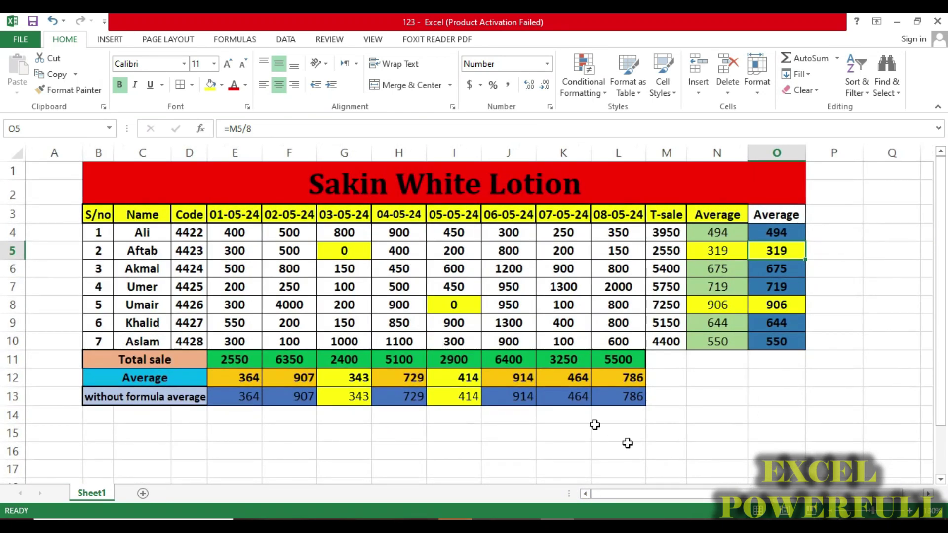
pyautogui.click(131, 189)
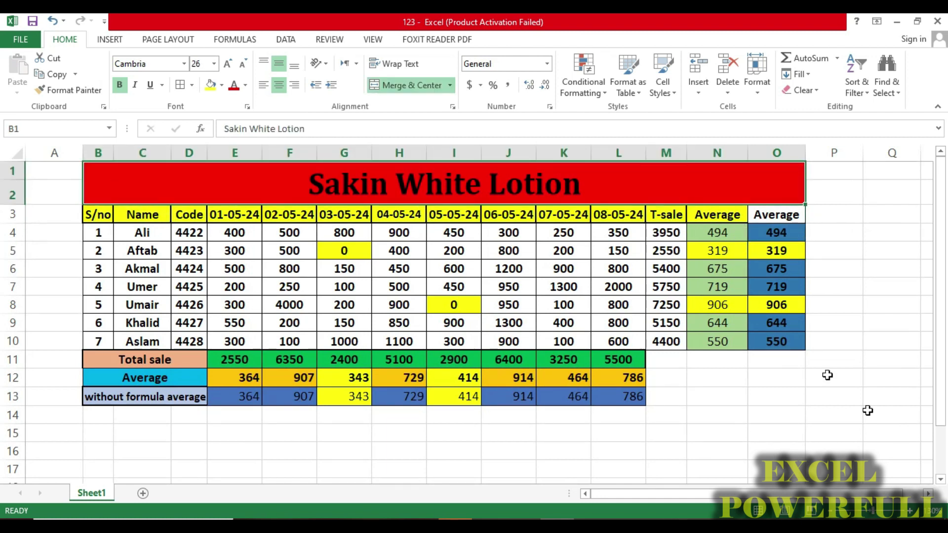
pyautogui.click(912, 514)
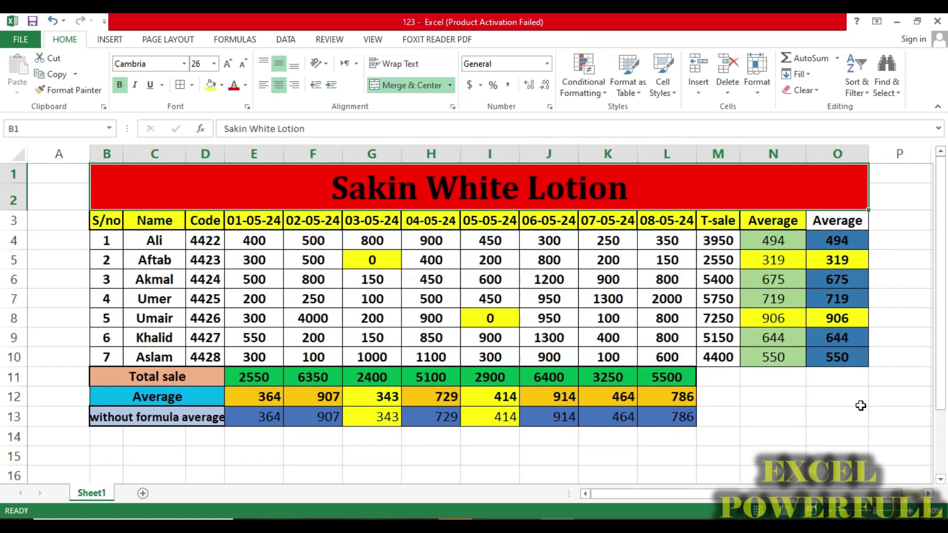
# - Fill the second Average header in O3 with yellow
pyautogui.click(784, 245)
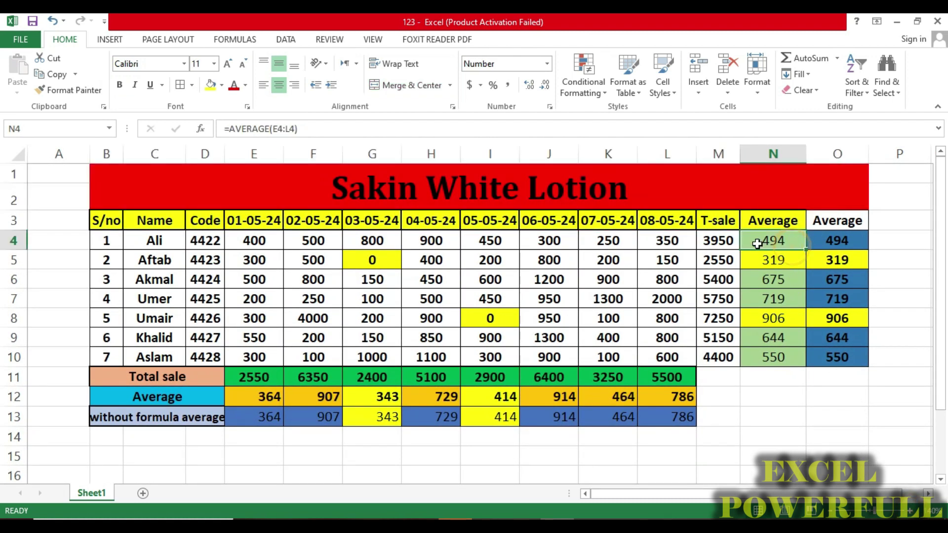
pyautogui.click(840, 219)
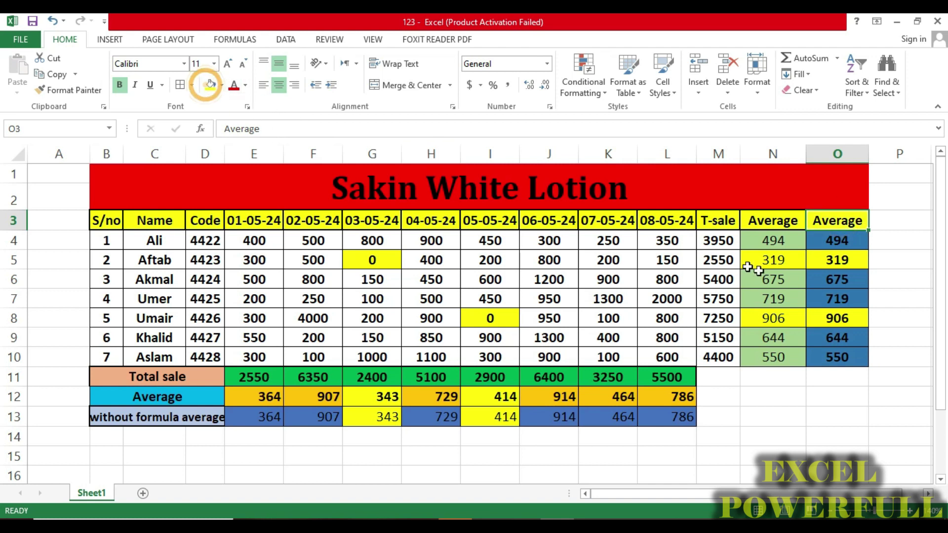
pyautogui.click(785, 278)
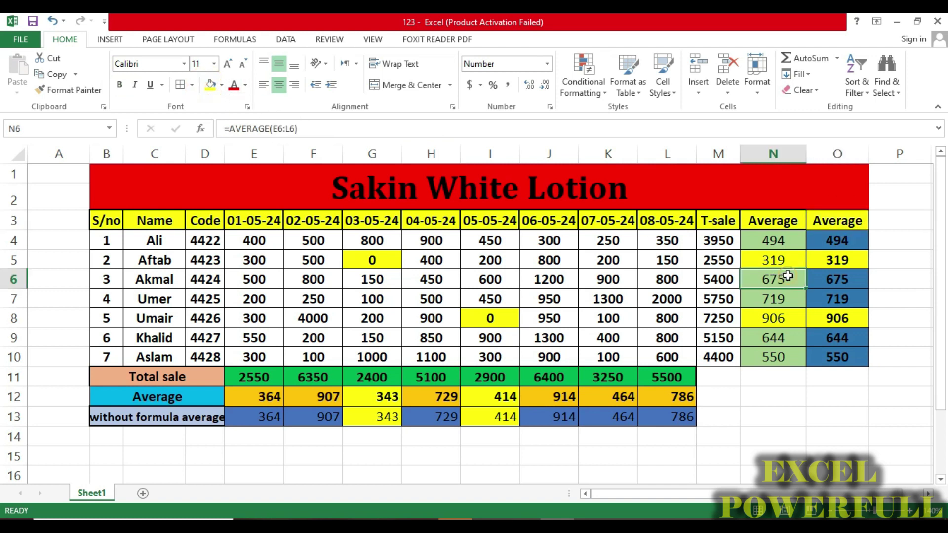
# - Insert a blank column at O, between the two Average columns
pyautogui.click(830, 152)
pyautogui.rightClick(829, 150)
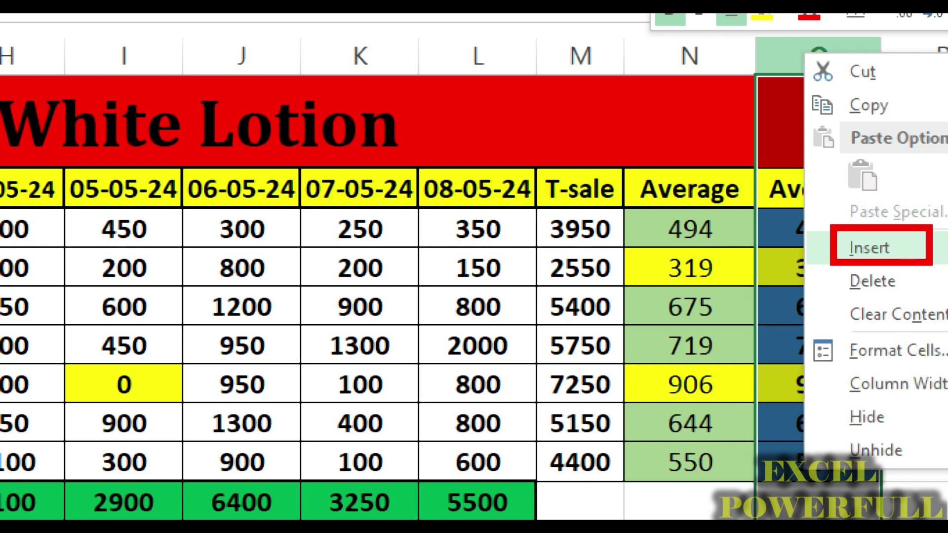
pyautogui.click(893, 251)
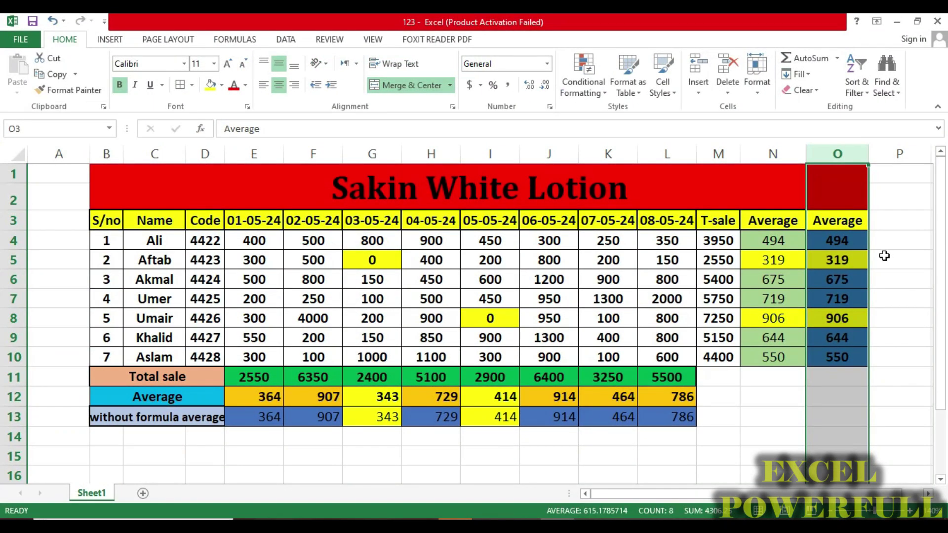
pyautogui.rightClick(841, 154)
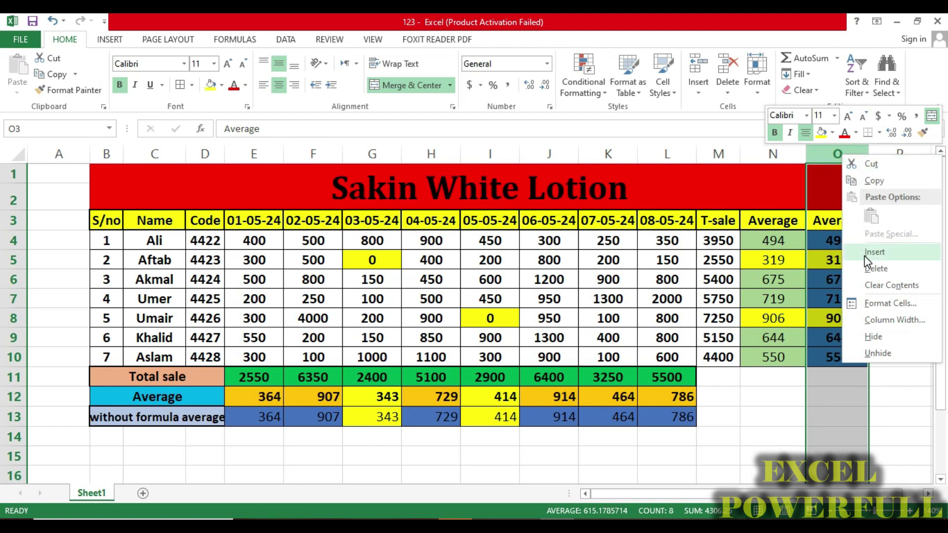
pyautogui.click(865, 257)
pyautogui.click(843, 258)
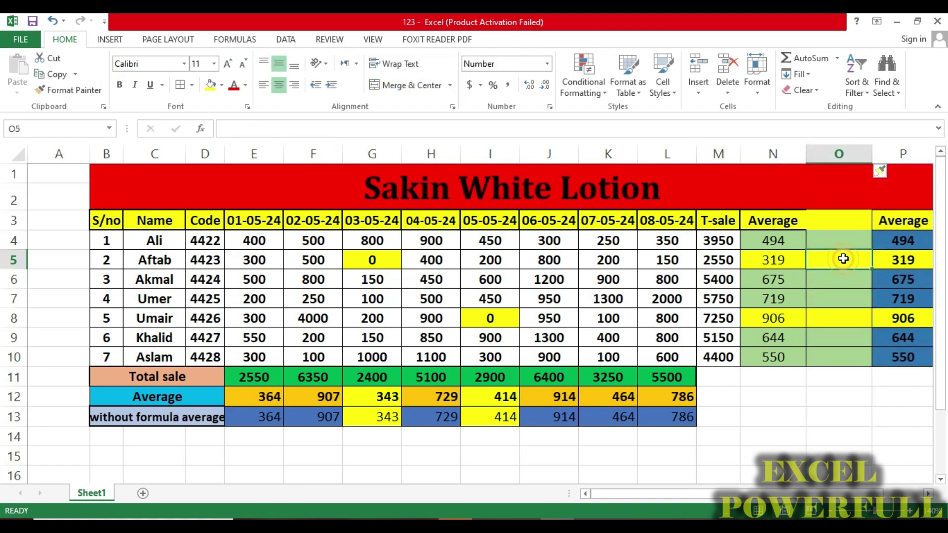
pyautogui.click(838, 222)
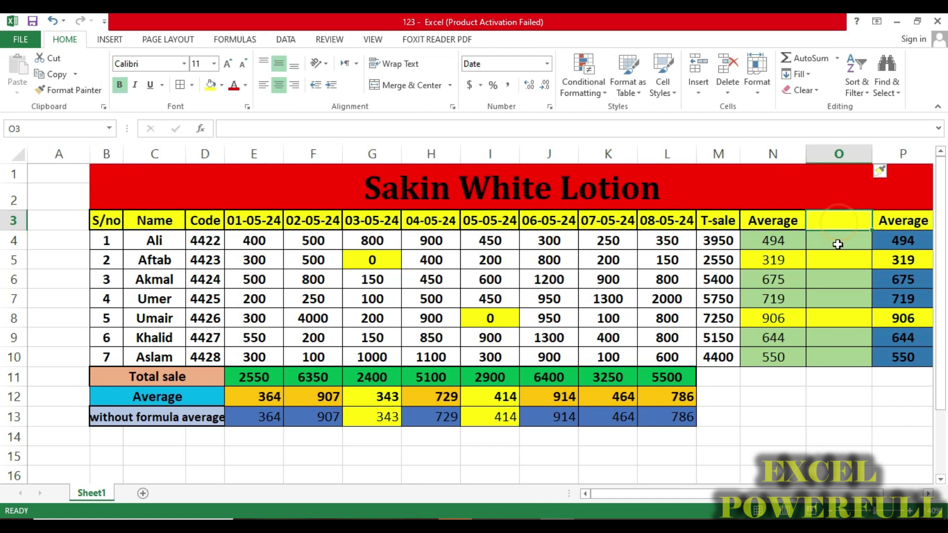
pyautogui.write('Note')
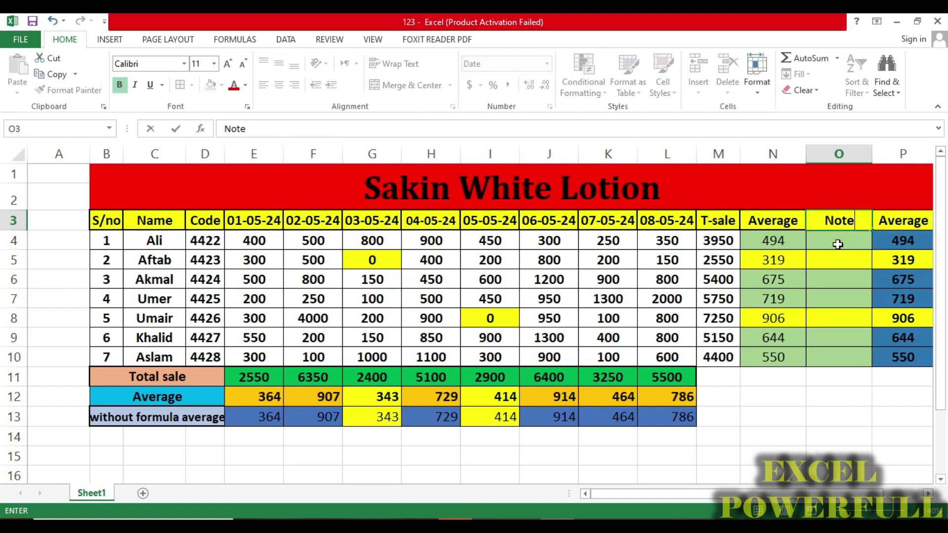
pyautogui.press('BackSpace')
pyautogui.press('Return')
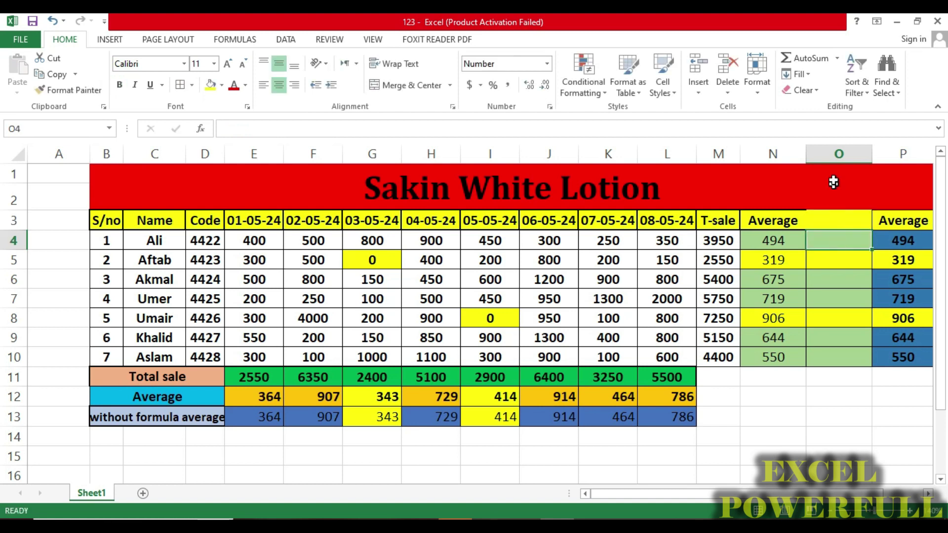
# - Insert another blank column at O, plus two more at once using columns O and P as the selection
pyautogui.rightClick(837, 156)
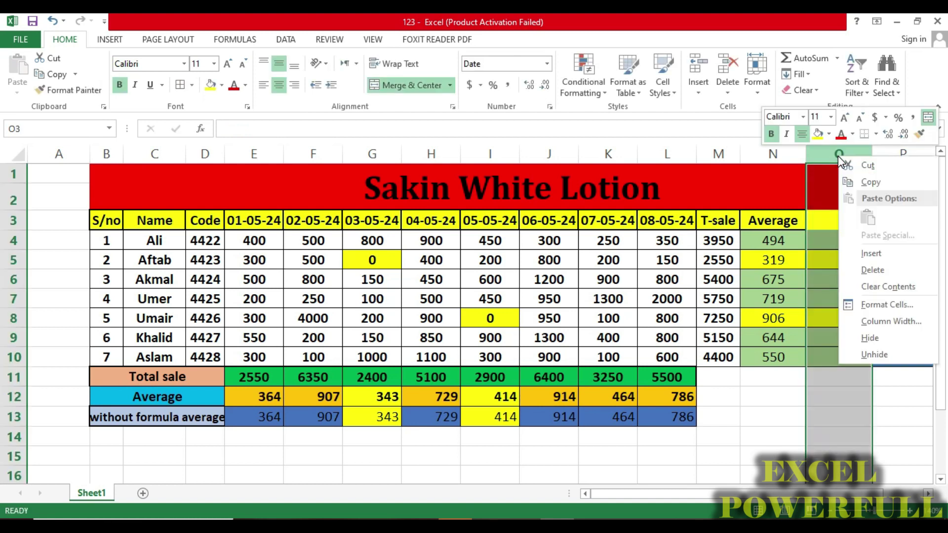
pyautogui.click(870, 254)
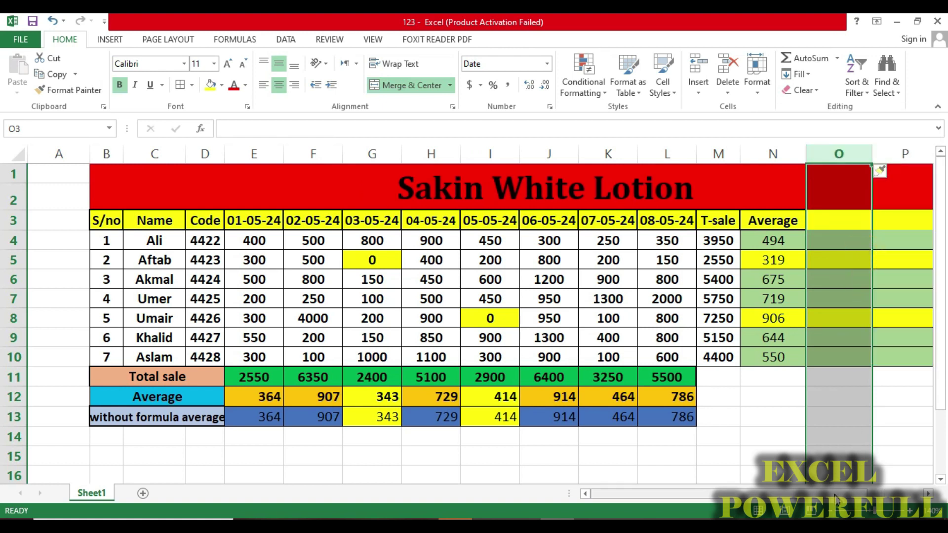
pyautogui.moveTo(837, 493); pyautogui.dragTo(892, 493)
pyautogui.moveTo(693, 154); pyautogui.dragTo(733, 154)
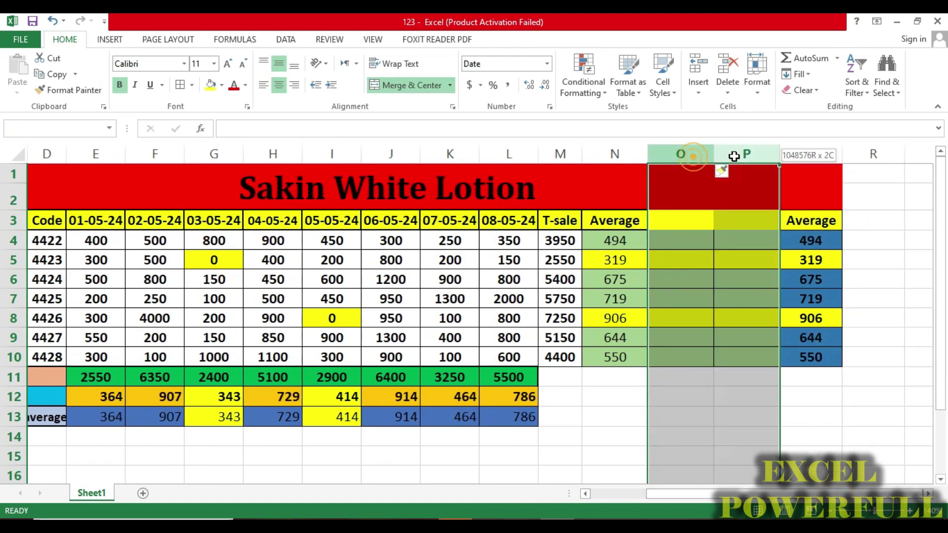
pyautogui.rightClick(694, 157)
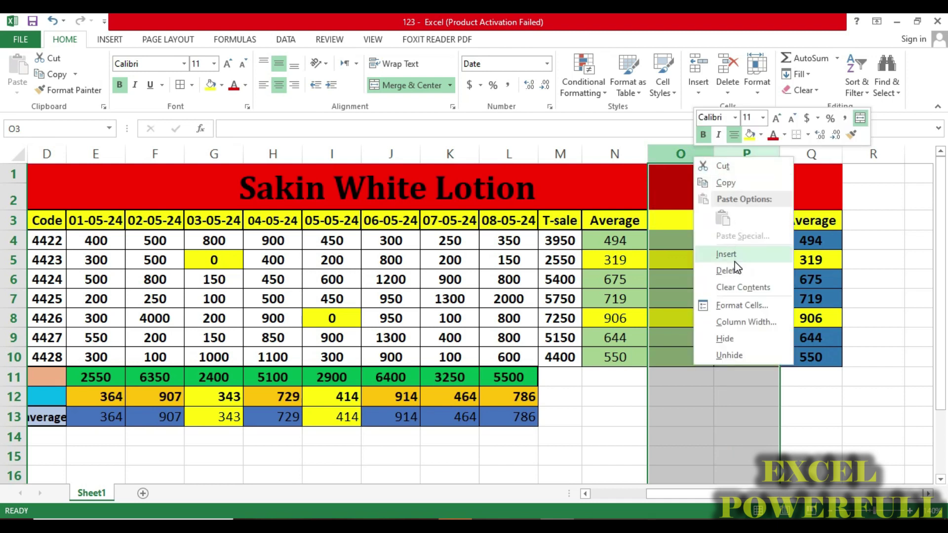
pyautogui.click(729, 254)
pyautogui.click(801, 277)
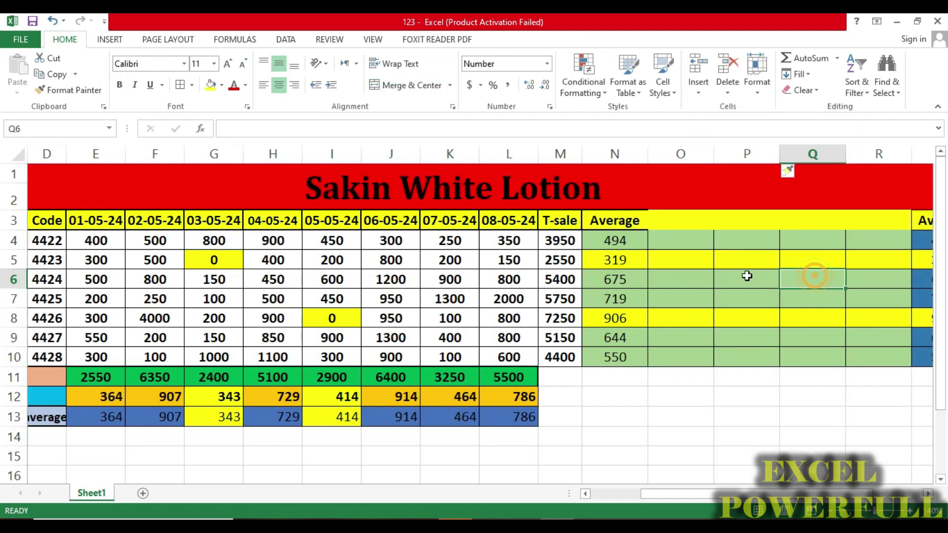
pyautogui.click(745, 275)
# - Review row 10, the Total sale label and its row 11, and the sum formula in E11
pyautogui.moveTo(689, 498); pyautogui.dragTo(617, 494)
pyautogui.click(14, 357)
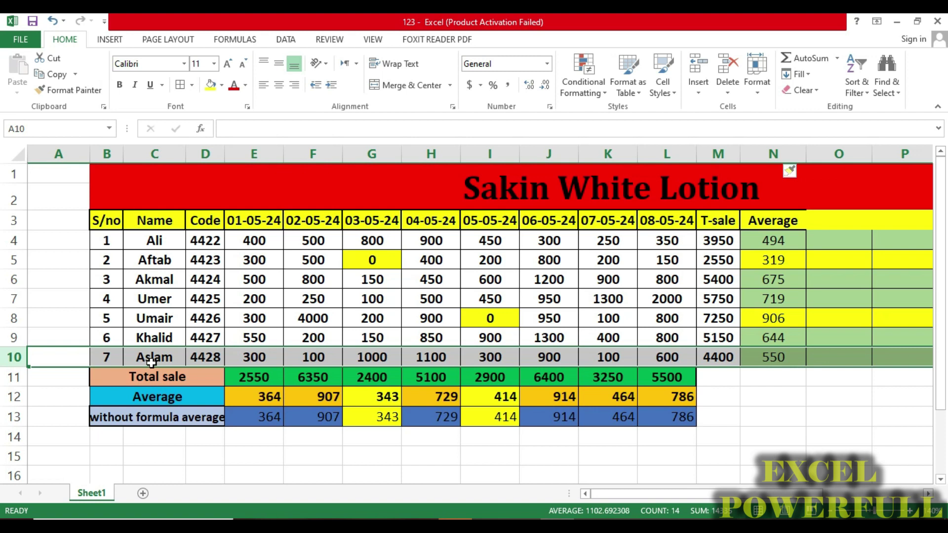
pyautogui.click(150, 374)
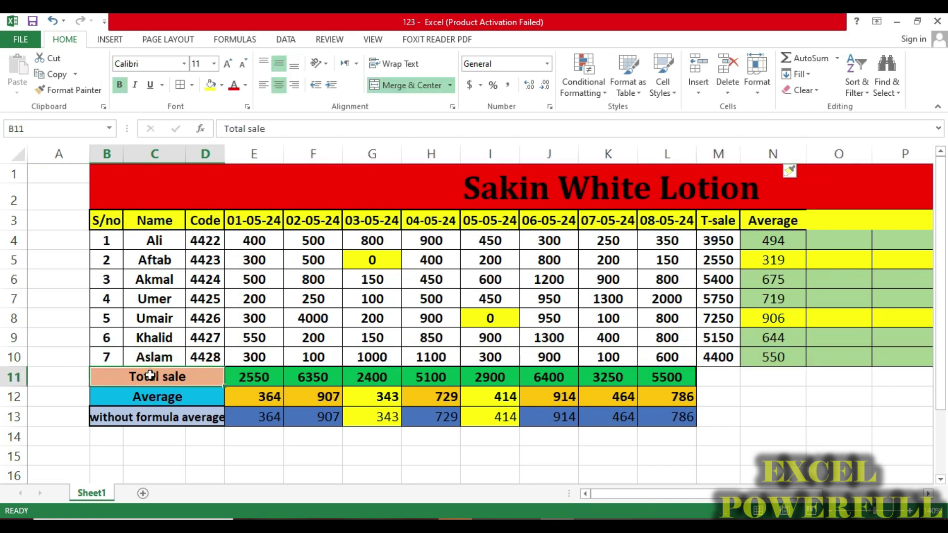
pyautogui.click(7, 379)
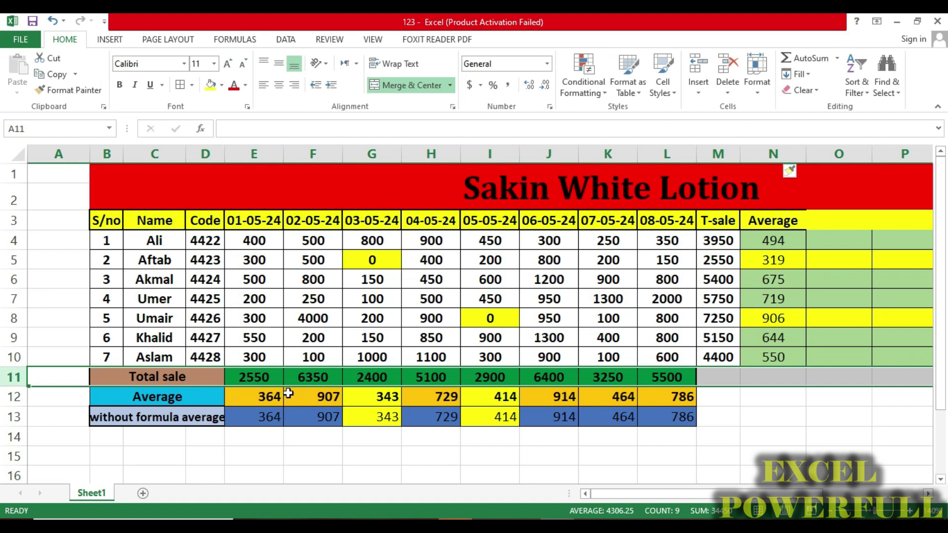
pyautogui.click(256, 378)
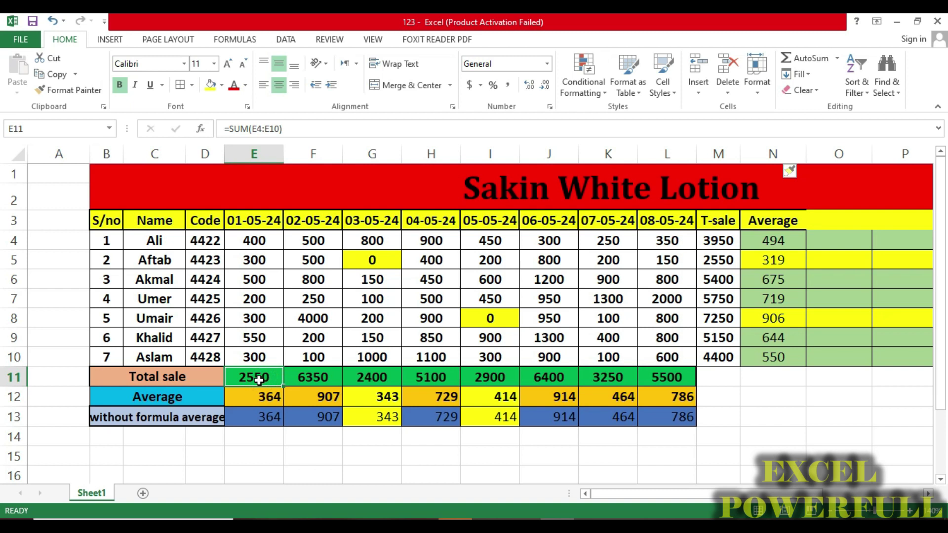
pyautogui.click(139, 359)
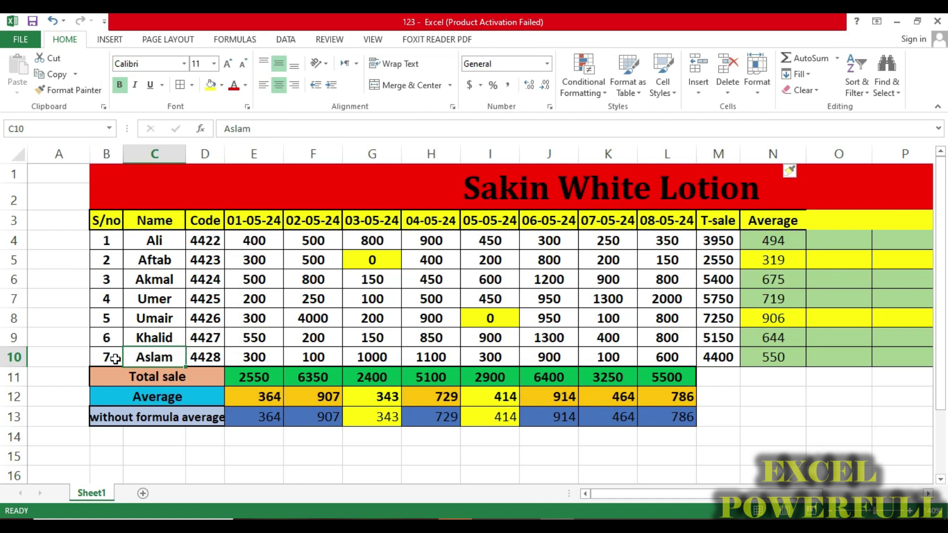
# - Insert a blank row at row 10, directly above the serial number 7 entry
pyautogui.click(13, 358)
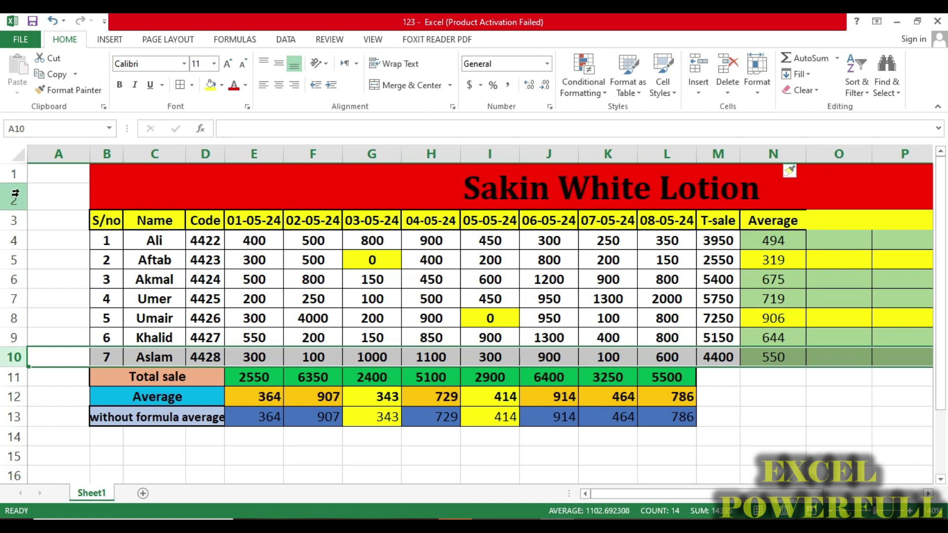
pyautogui.click(62, 340)
pyautogui.click(57, 350)
pyautogui.click(58, 340)
pyautogui.click(18, 354)
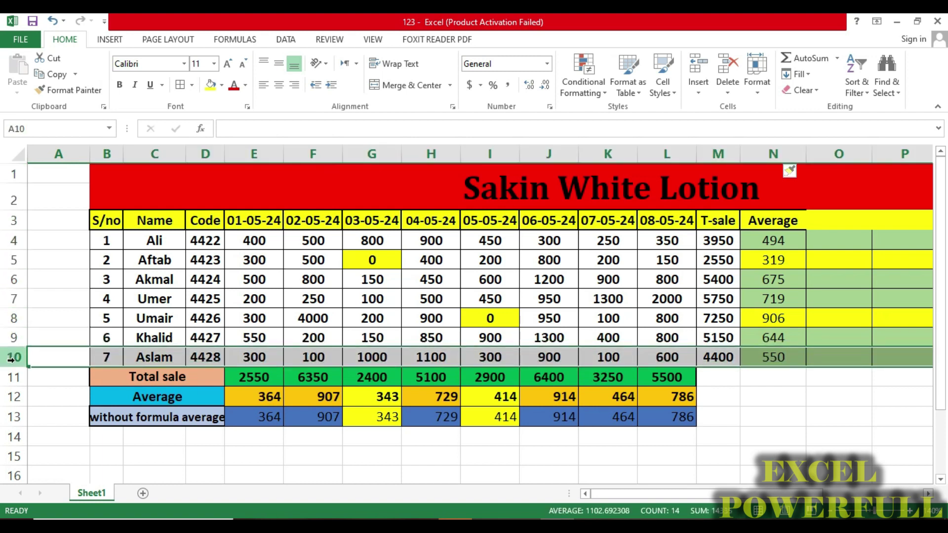
pyautogui.rightClick(12, 360)
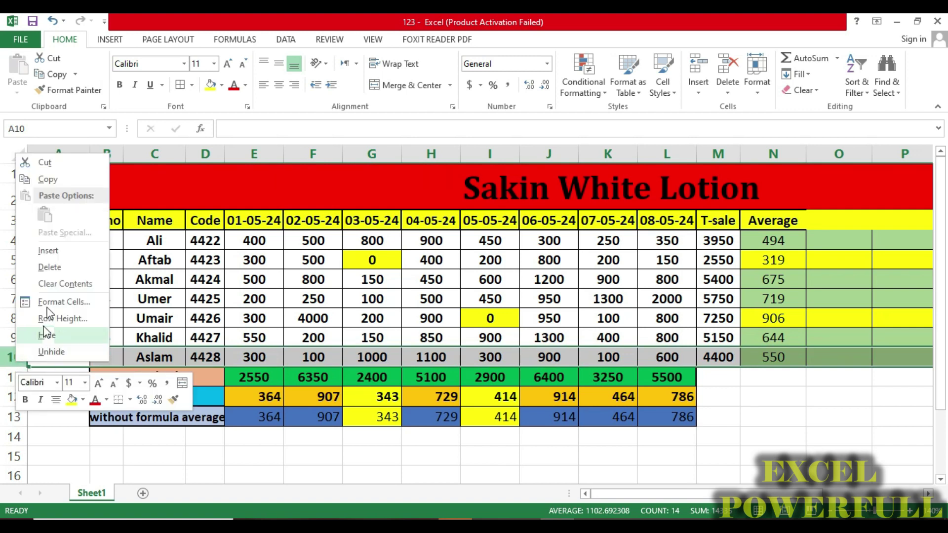
pyautogui.click(51, 252)
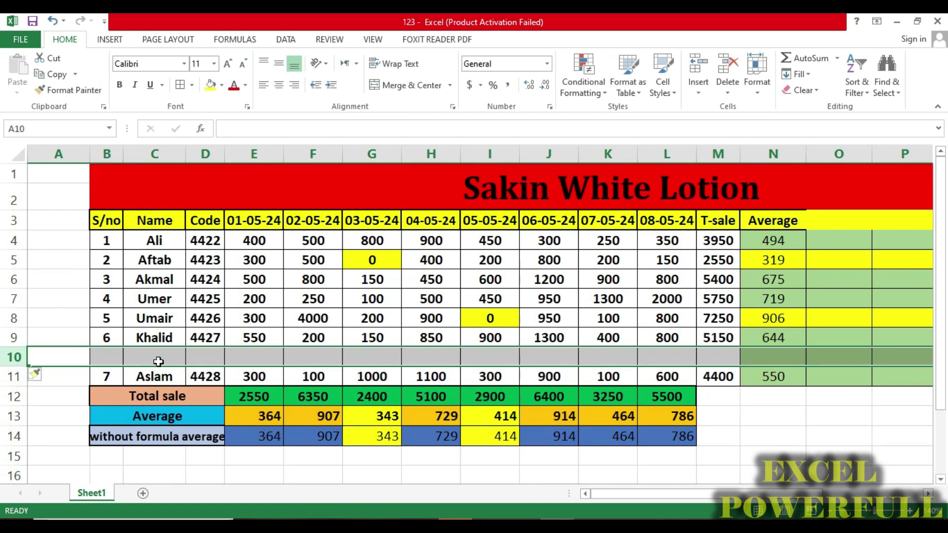
# - Insert a second blank row at row 10, above the existing blank row
pyautogui.rightClick(13, 358)
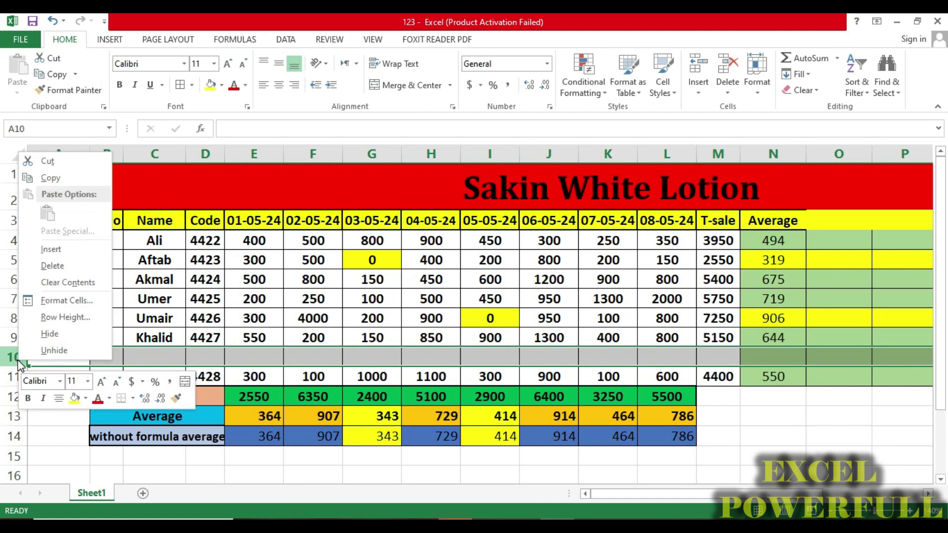
pyautogui.click(62, 254)
pyautogui.click(107, 357)
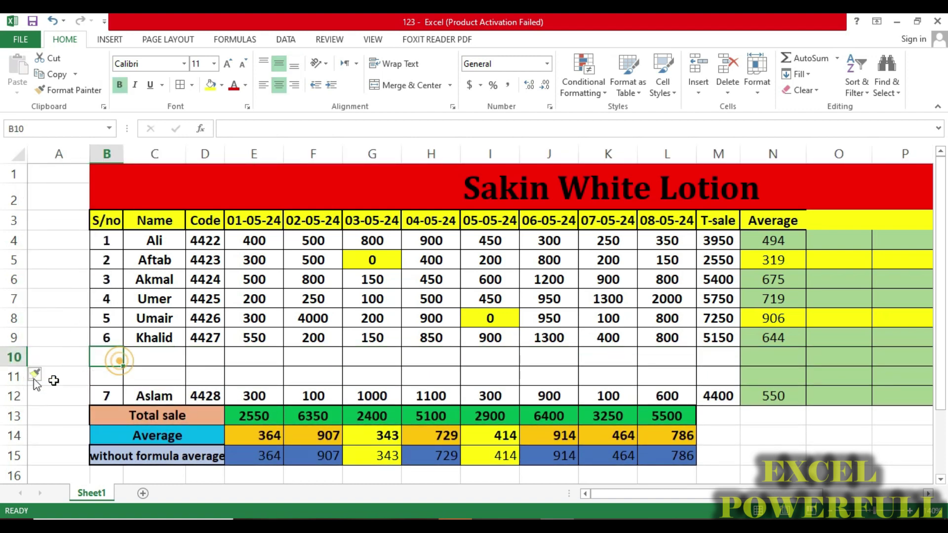
# - Insert two more blank rows at once, using rows 10 and 11 as the selection
pyautogui.moveTo(14, 357); pyautogui.dragTo(13, 376)
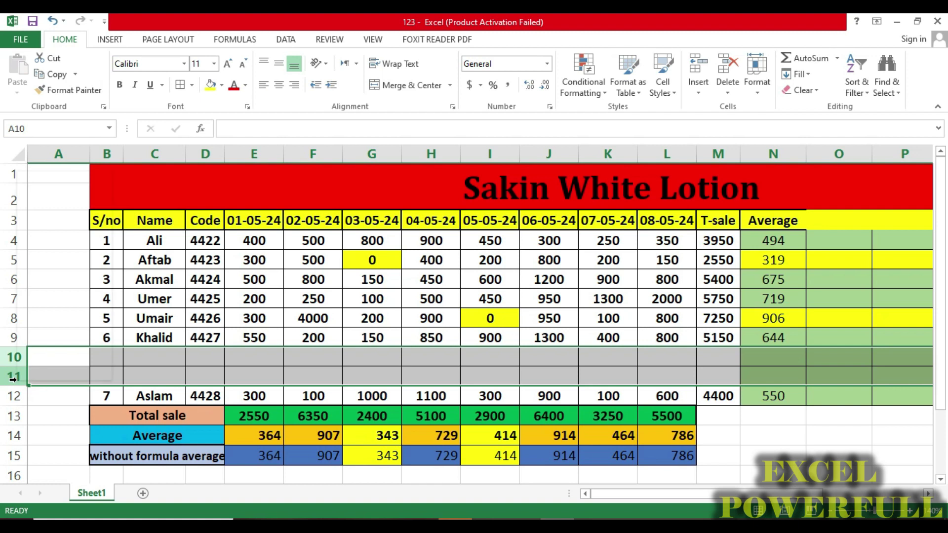
pyautogui.rightClick(13, 377)
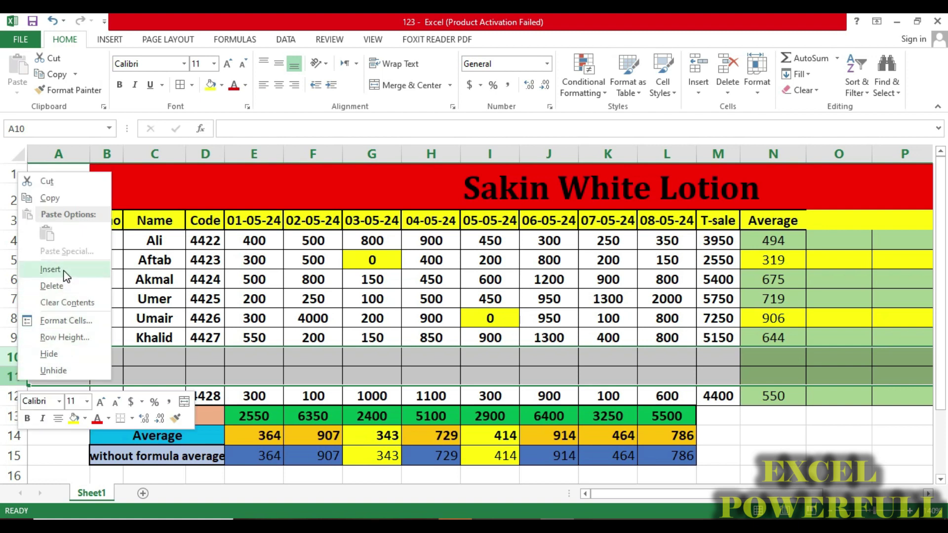
pyautogui.click(50, 269)
pyautogui.click(112, 363)
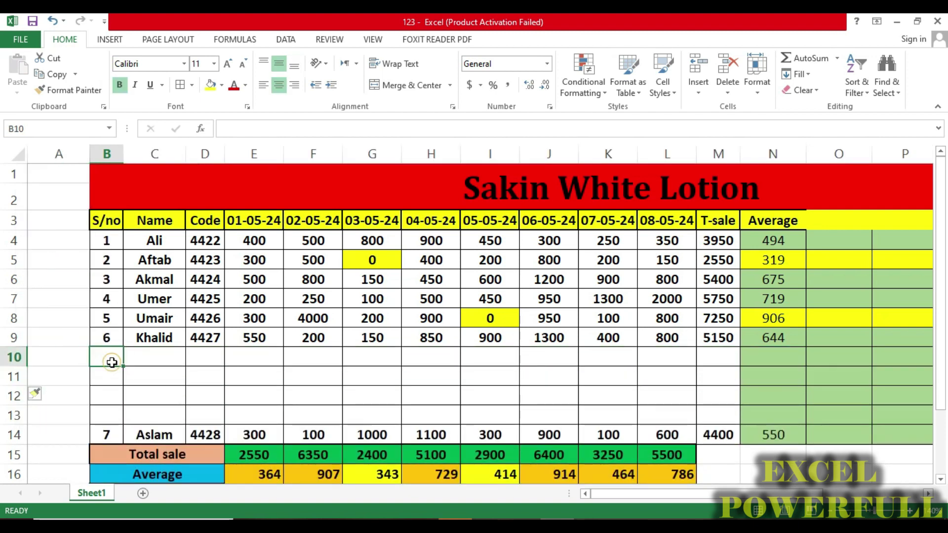
pyautogui.click(111, 379)
pyautogui.click(108, 397)
pyautogui.click(105, 412)
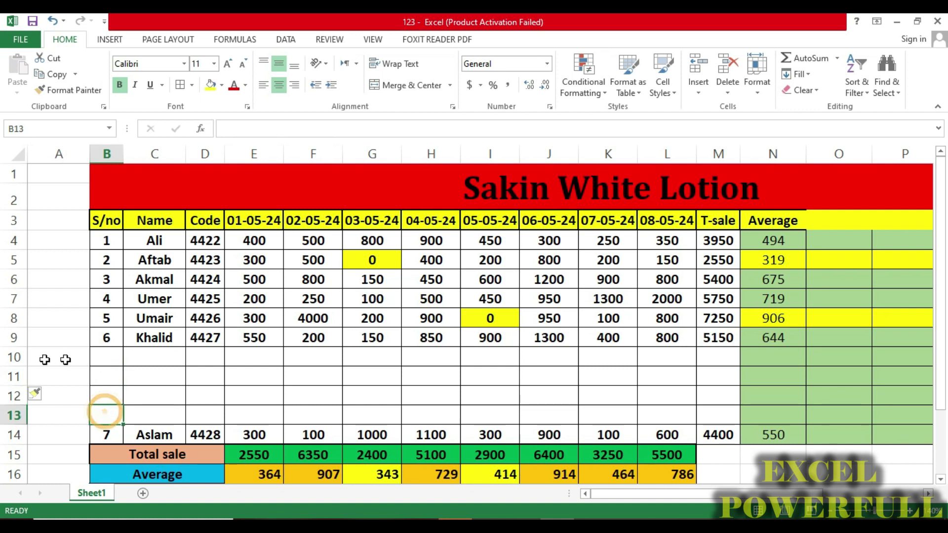
# - Insert four more blank rows at once, using rows 10 to 13 as the selection
pyautogui.moveTo(19, 357); pyautogui.dragTo(15, 415)
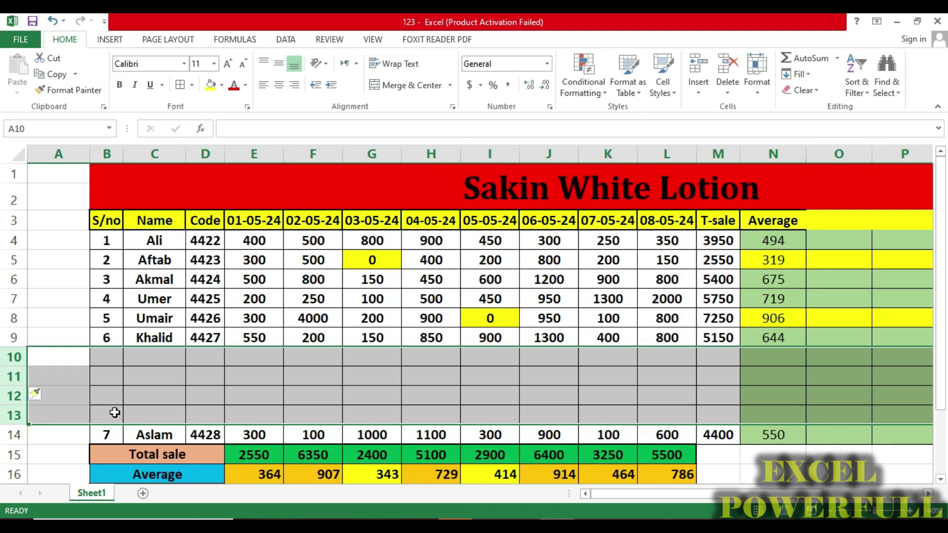
pyautogui.rightClick(16, 417)
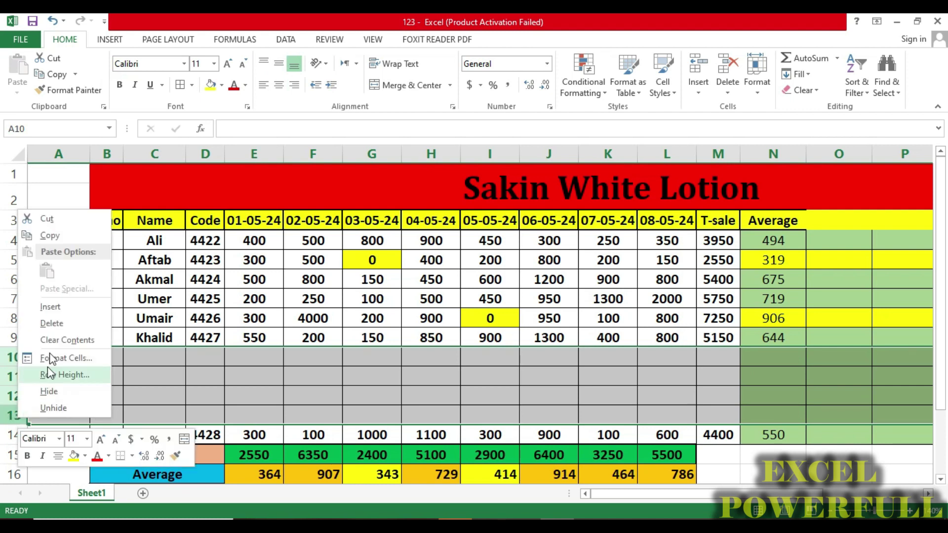
pyautogui.click(62, 310)
pyautogui.click(145, 428)
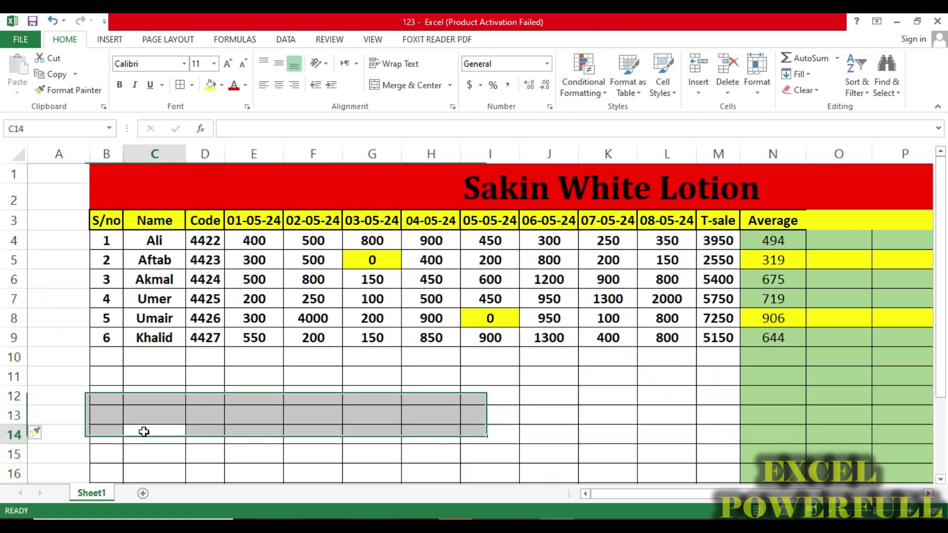
pyautogui.scroll(-2, 145, 428)
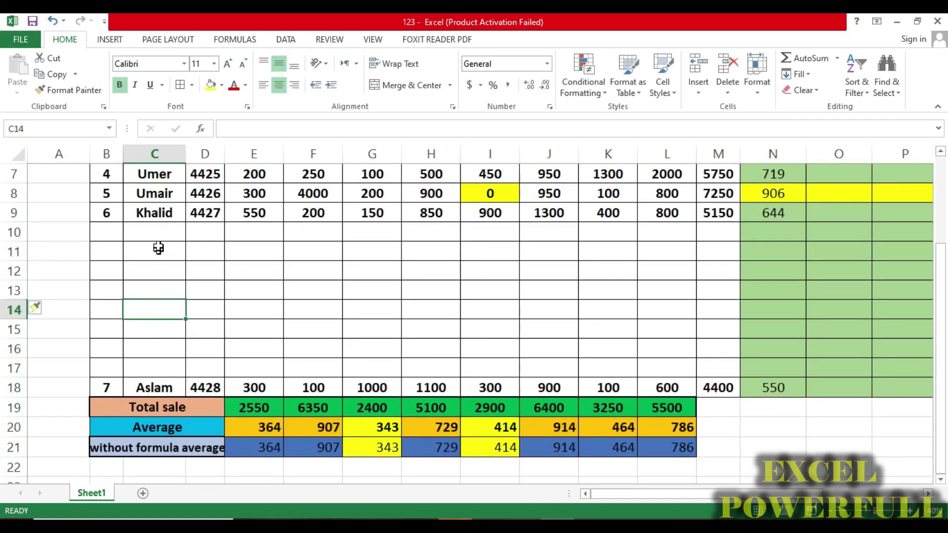
pyautogui.click(158, 233)
pyautogui.click(158, 253)
pyautogui.click(155, 290)
pyautogui.click(153, 315)
# - Insert eight more blank rows at once, using rows 10 to 17 as the selection, and check the extended table
pyautogui.click(10, 408)
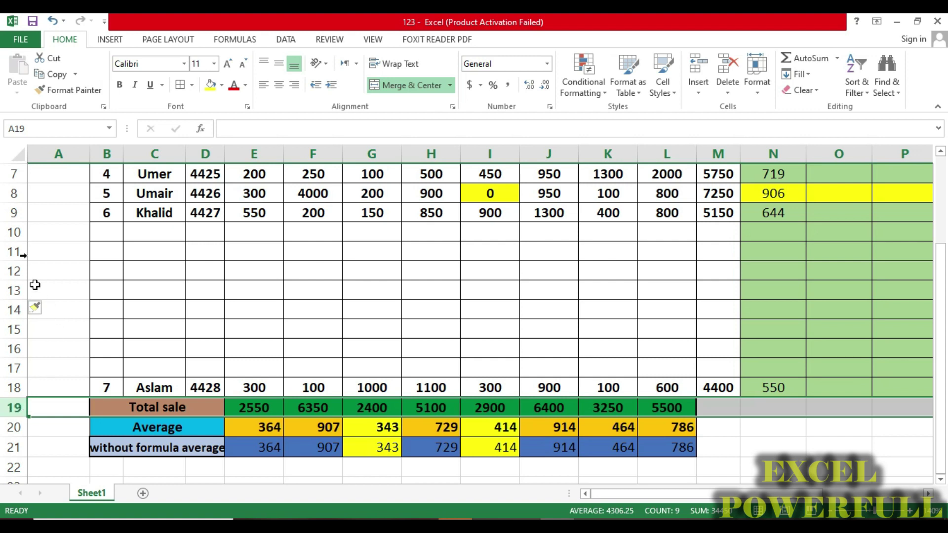
pyautogui.moveTo(14, 232); pyautogui.dragTo(23, 364)
pyautogui.rightClick(12, 368)
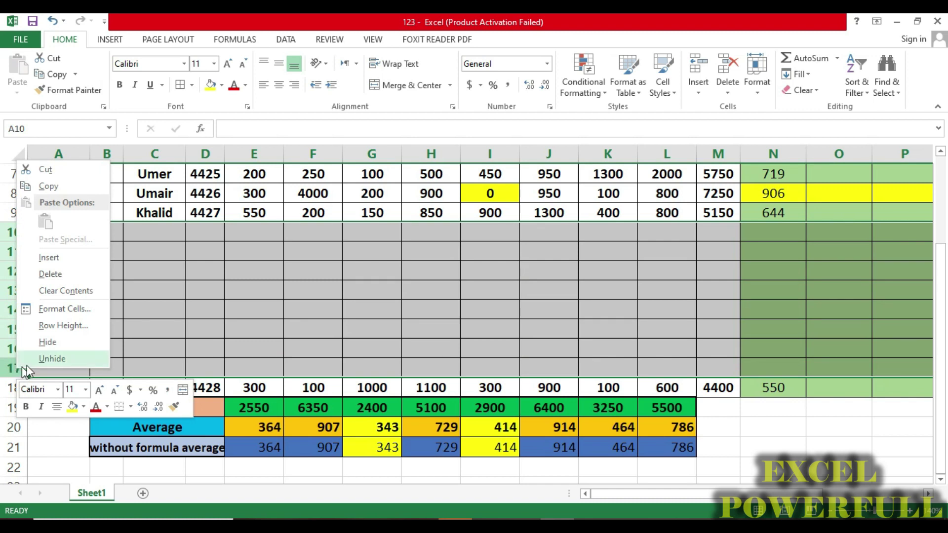
pyautogui.click(61, 261)
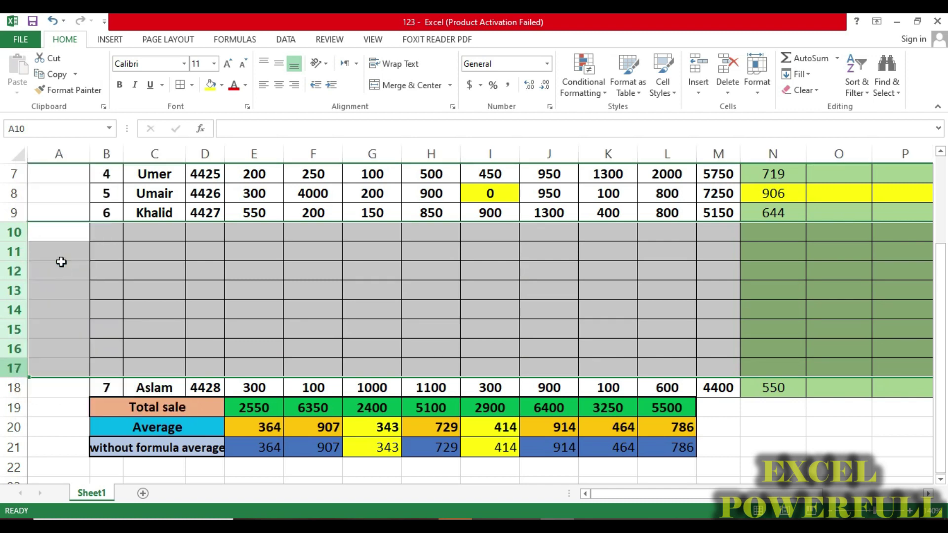
pyautogui.click(293, 306)
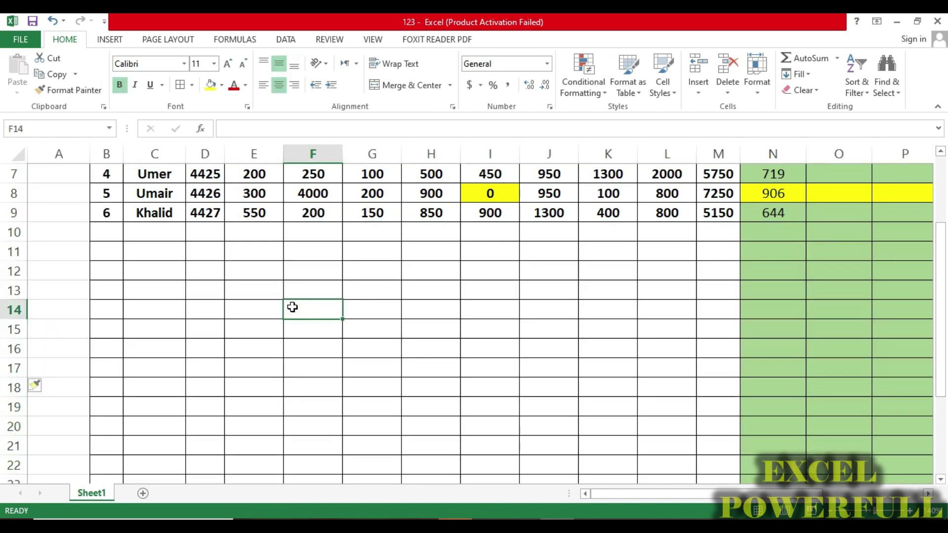
pyautogui.scroll(-2, 293, 306)
pyautogui.scroll(1, 293, 306)
pyautogui.scroll(3, 293, 307)
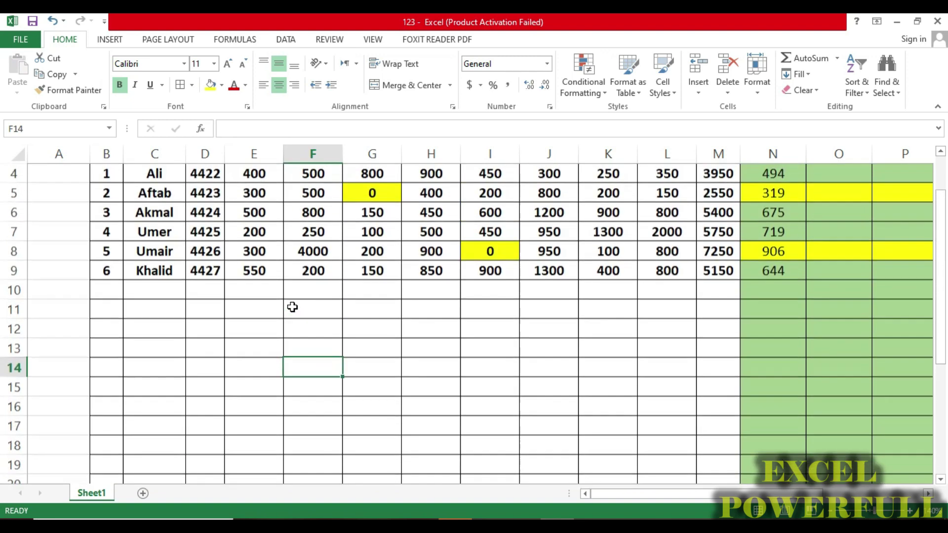
pyautogui.scroll(-2, 293, 307)
pyautogui.scroll(-2, 292, 307)
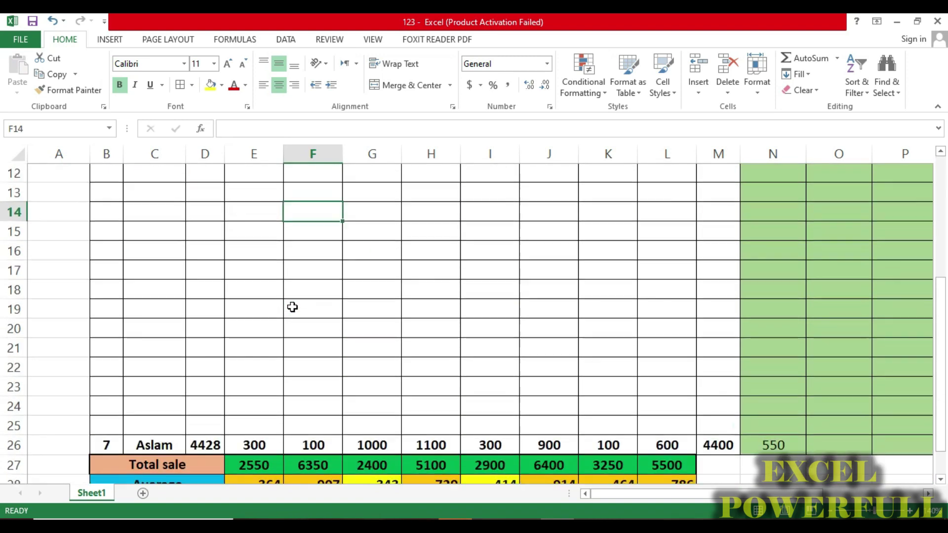
pyautogui.scroll(4, 292, 307)
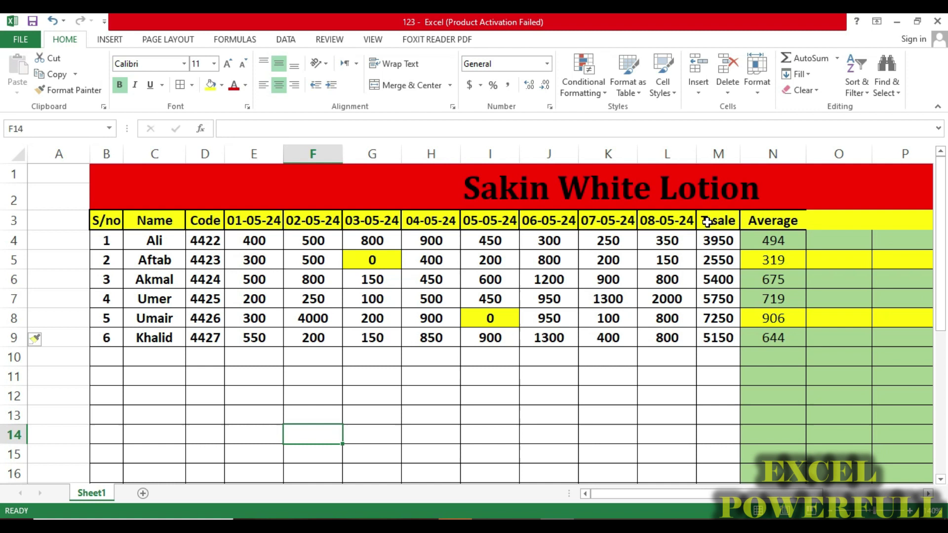
# - Insert a blank column at M, between the 08-05-24 and T-sale columns
pyautogui.click(686, 221)
pyautogui.click(719, 219)
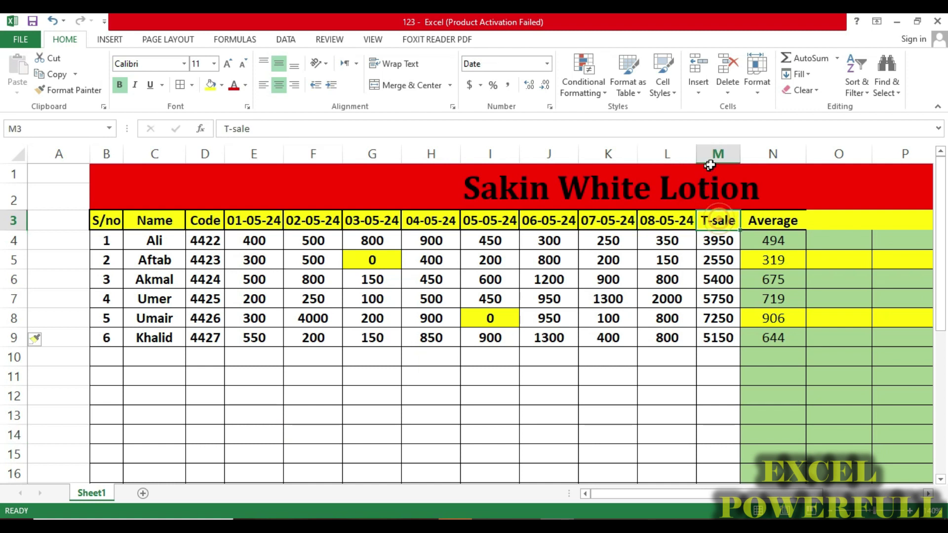
pyautogui.click(714, 155)
pyautogui.rightClick(716, 157)
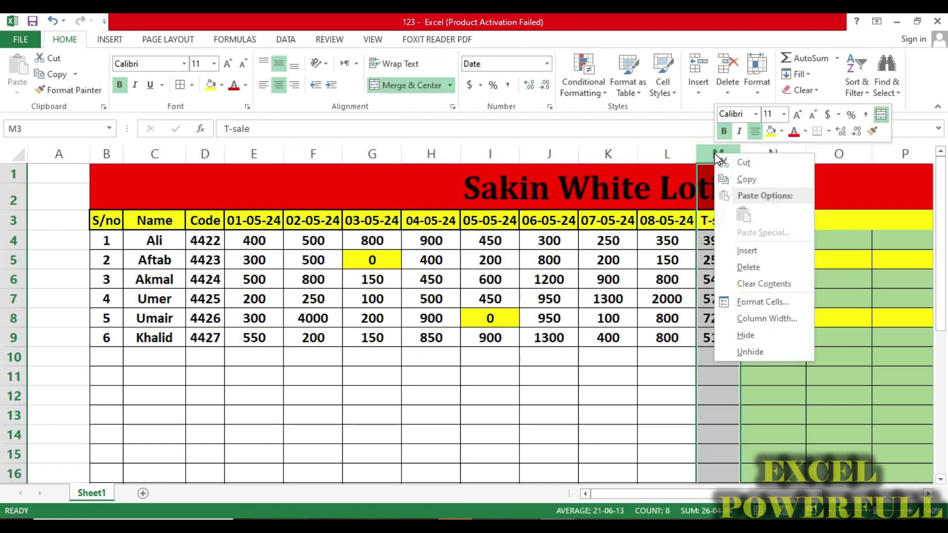
pyautogui.click(746, 251)
pyautogui.click(728, 220)
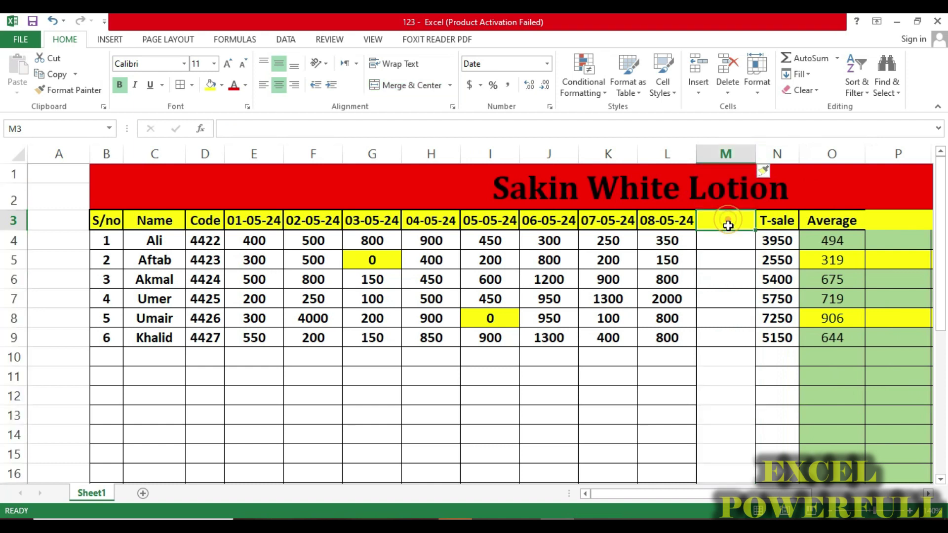
# - Insert a second blank column at M, before the T-sale column, and select header cells M3:N3
pyautogui.click(727, 155)
pyautogui.rightClick(733, 156)
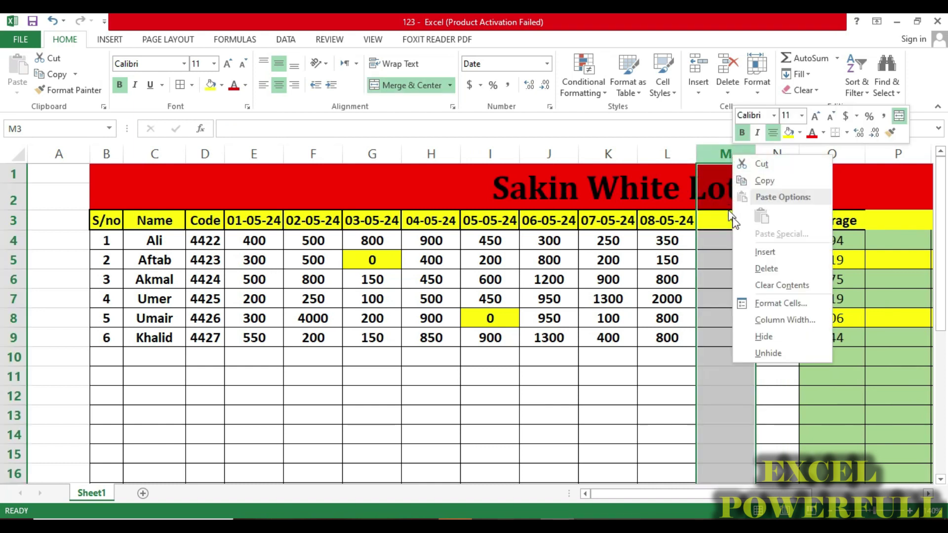
pyautogui.click(756, 252)
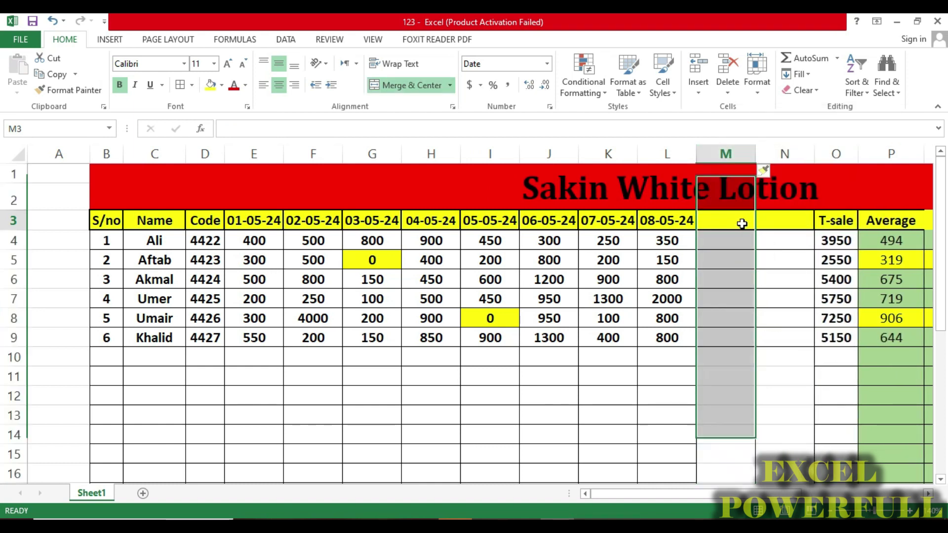
pyautogui.moveTo(741, 220); pyautogui.dragTo(784, 220)
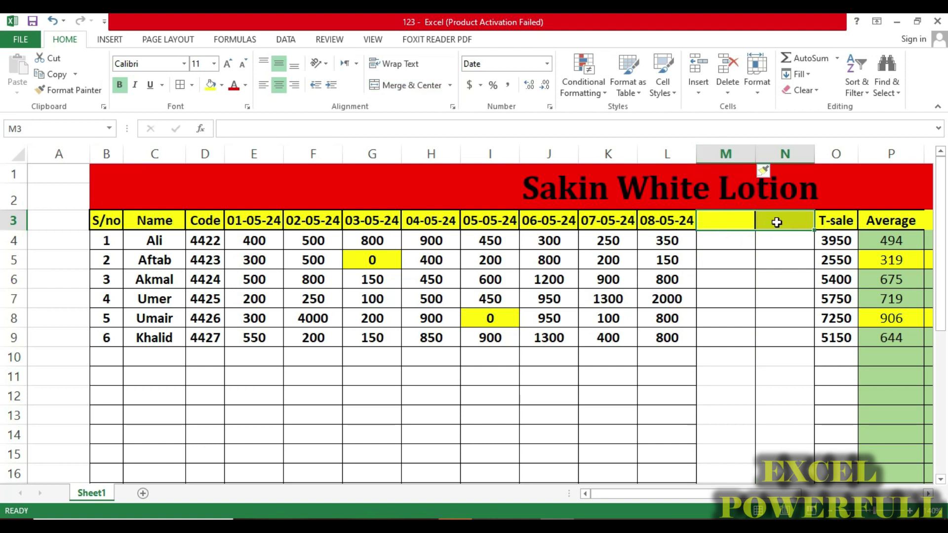
# - Insert a third blank column at M and check the header cells M3, N3 and O3
pyautogui.rightClick(726, 154)
pyautogui.click(751, 254)
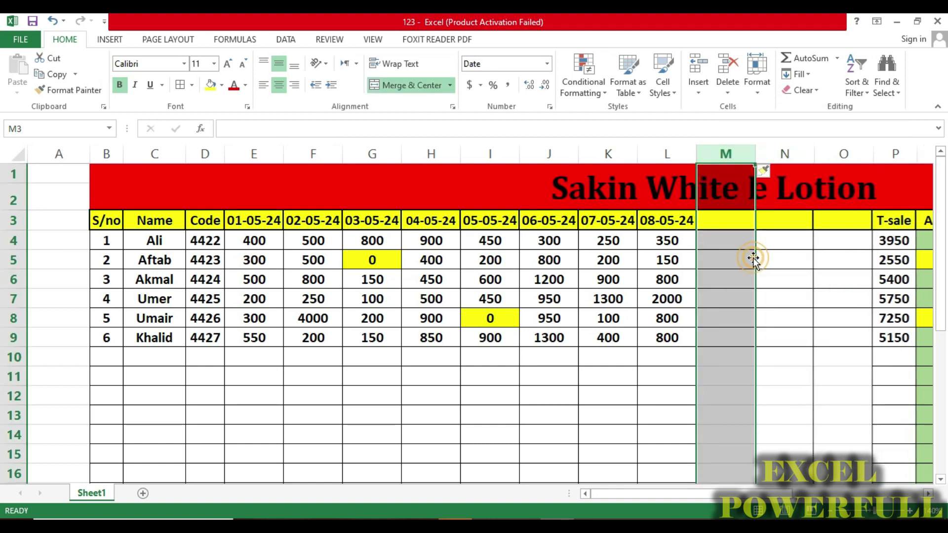
pyautogui.click(730, 222)
pyautogui.click(784, 223)
pyautogui.click(827, 222)
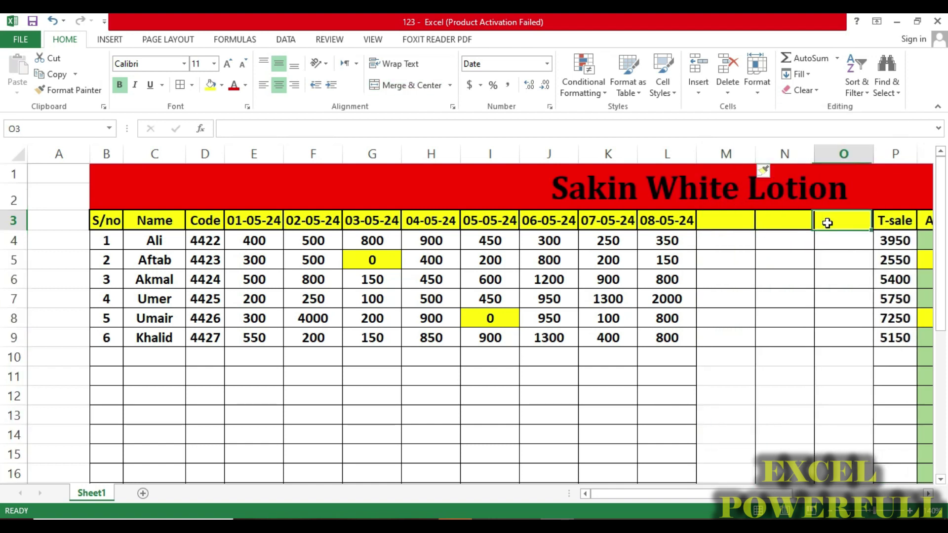
# - Insert three more blank columns at once before T-sale, using columns M to O as the selection
pyautogui.click(736, 221)
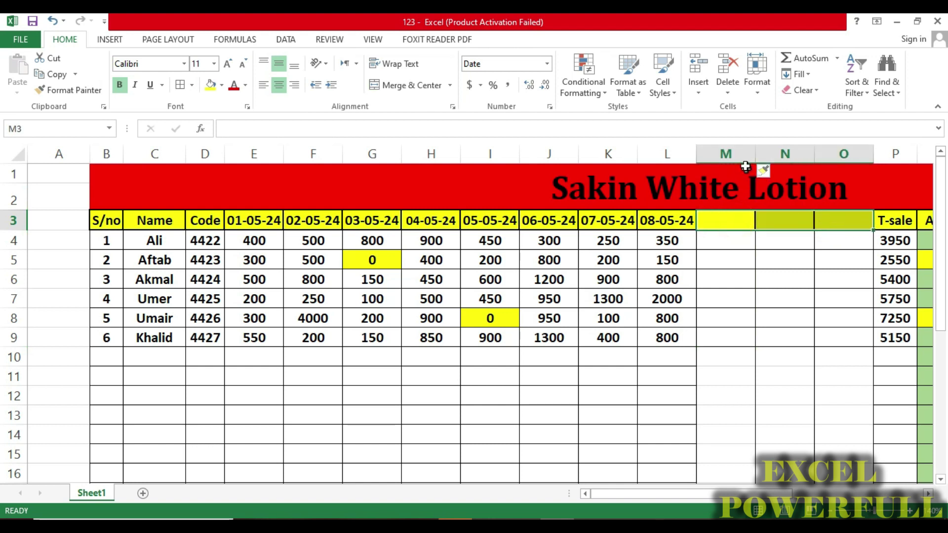
pyautogui.rightClick(733, 155)
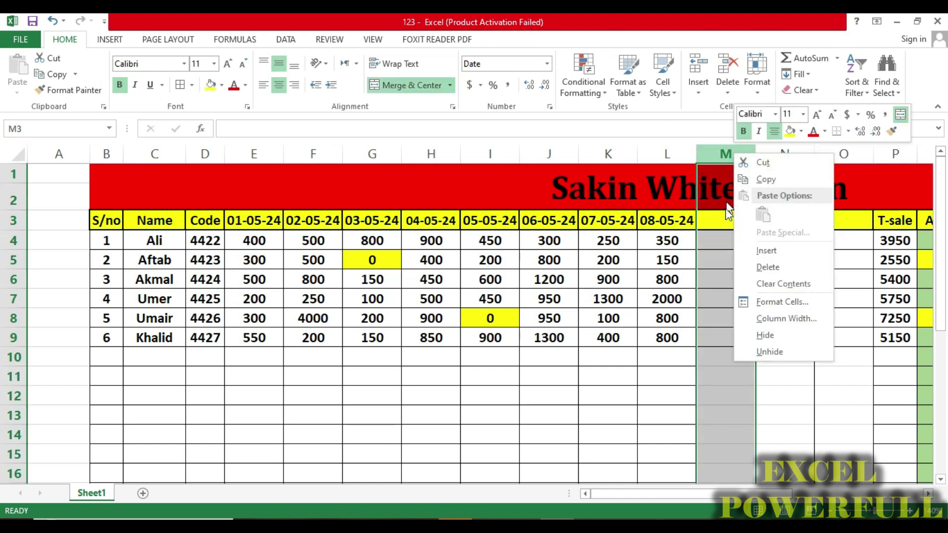
pyautogui.click(716, 158)
pyautogui.moveTo(719, 156); pyautogui.dragTo(842, 154)
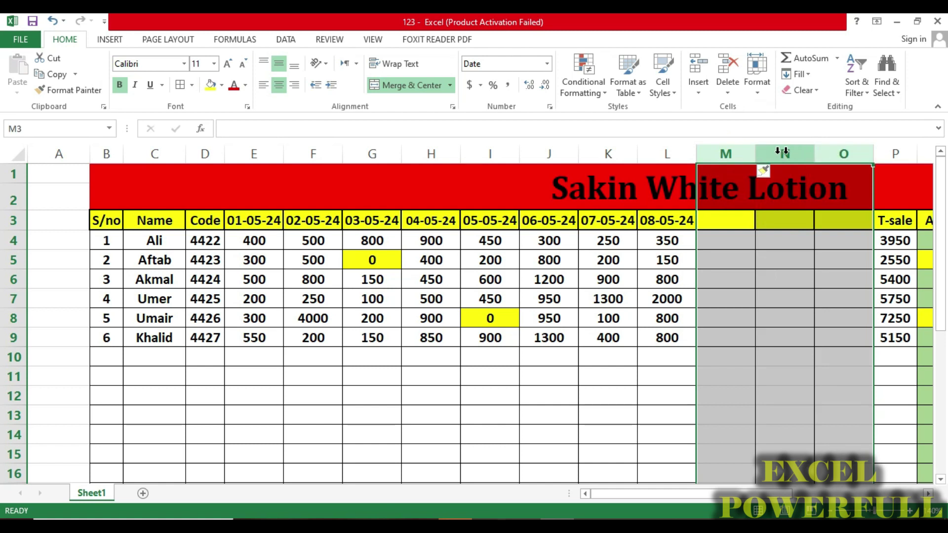
pyautogui.rightClick(726, 154)
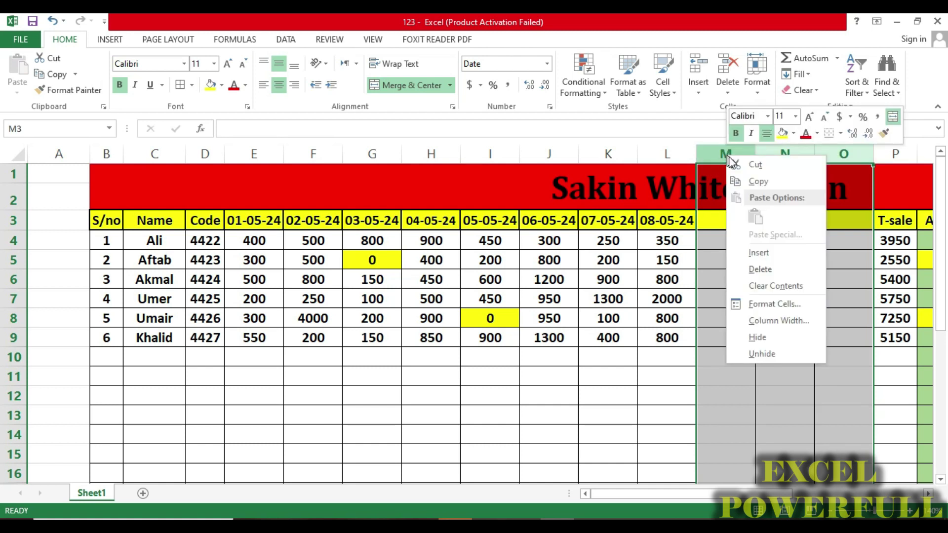
pyautogui.click(751, 261)
pyautogui.click(834, 277)
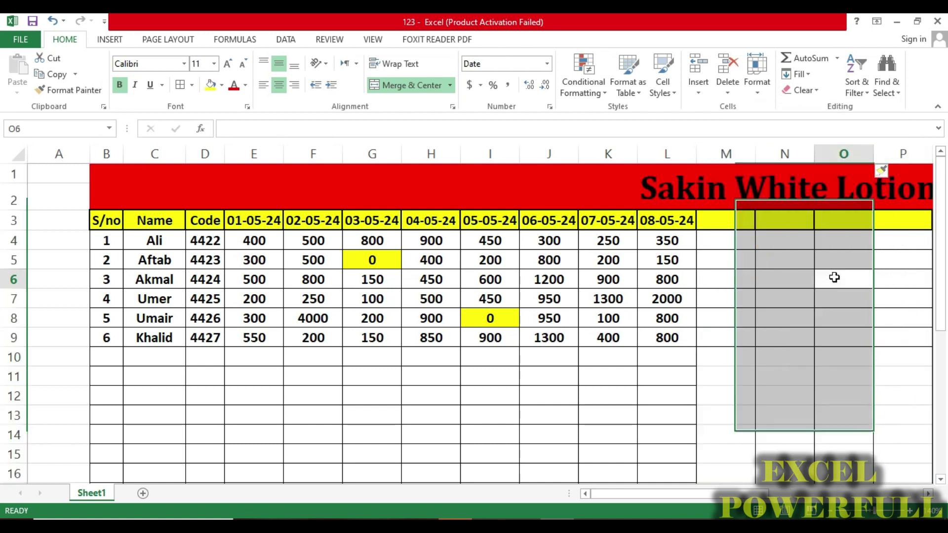
pyautogui.moveTo(759, 494)
pyautogui.mouseDown()
pyautogui.moveTo(840, 494)
pyautogui.moveTo(756, 494)
pyautogui.moveTo(768, 489)
pyautogui.mouseUp()
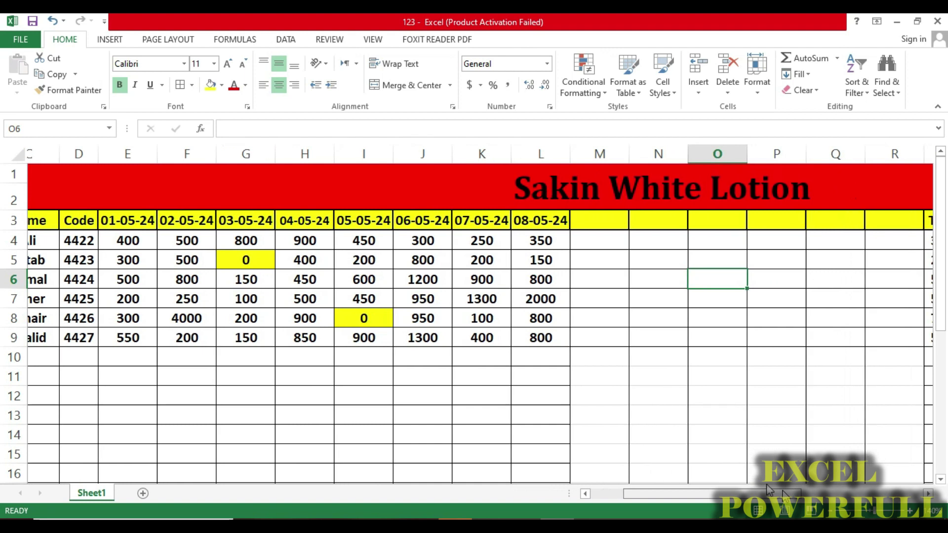
# - Delete the blank columns M to R between the 08-05-24 and T-sale columns
pyautogui.moveTo(565, 153); pyautogui.dragTo(845, 154)
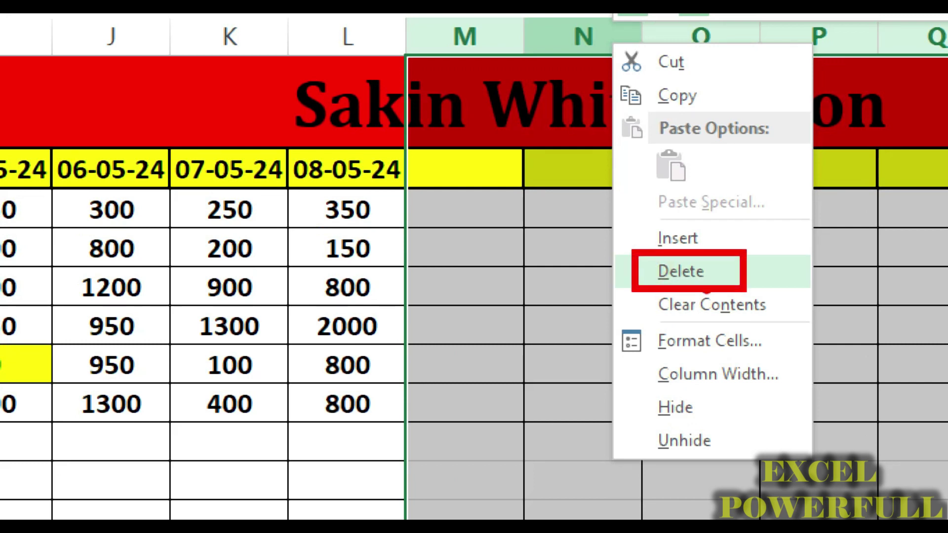
pyautogui.click(694, 276)
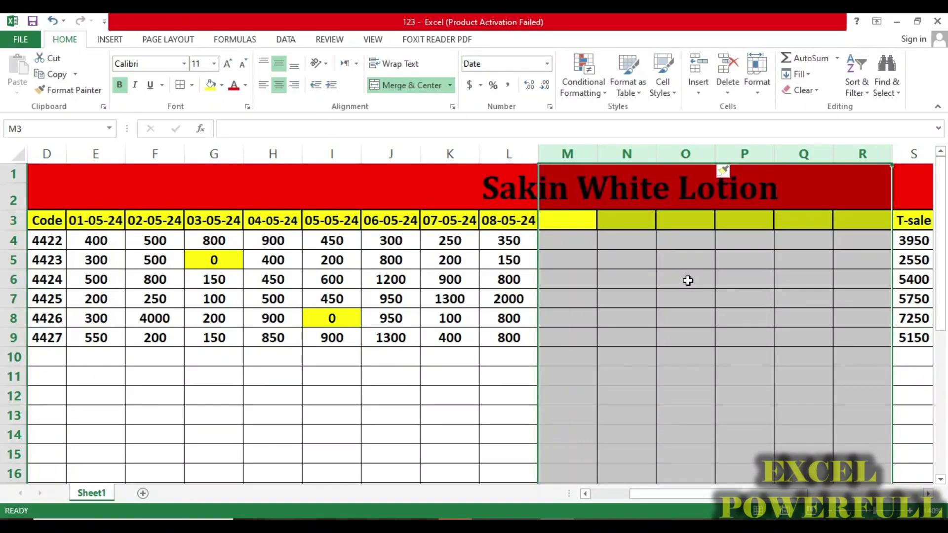
pyautogui.rightClick(586, 155)
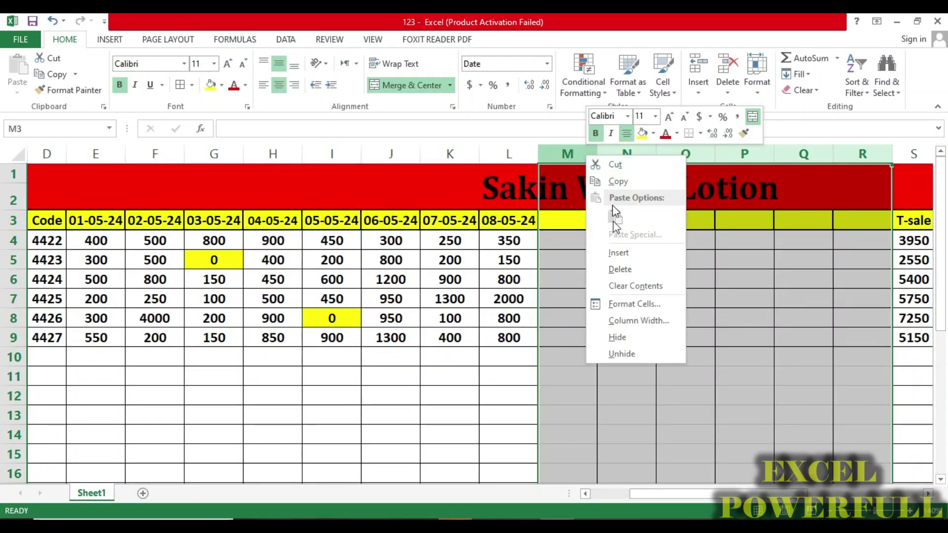
pyautogui.click(617, 271)
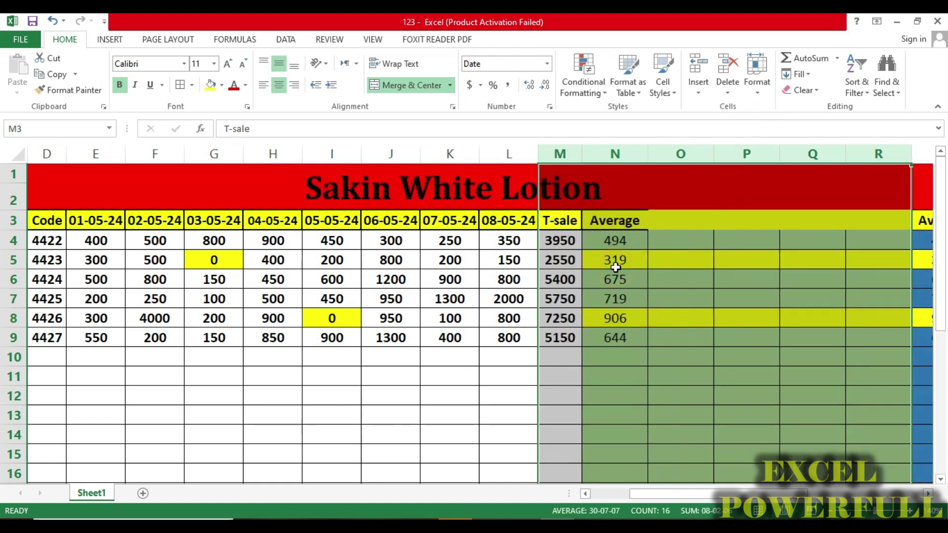
# - Delete the blank columns O to R between the two Average columns
pyautogui.moveTo(679, 154); pyautogui.dragTo(877, 154)
pyautogui.rightClick(814, 155)
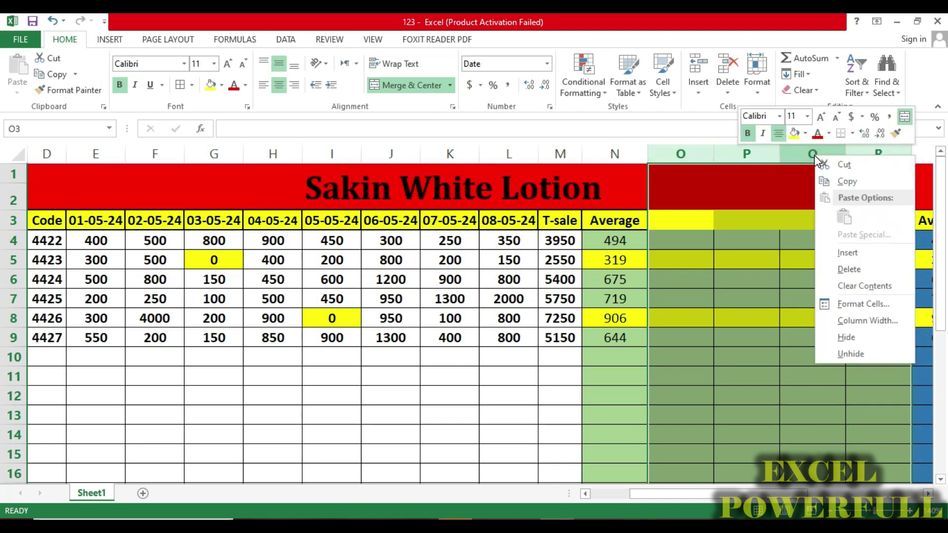
pyautogui.click(845, 270)
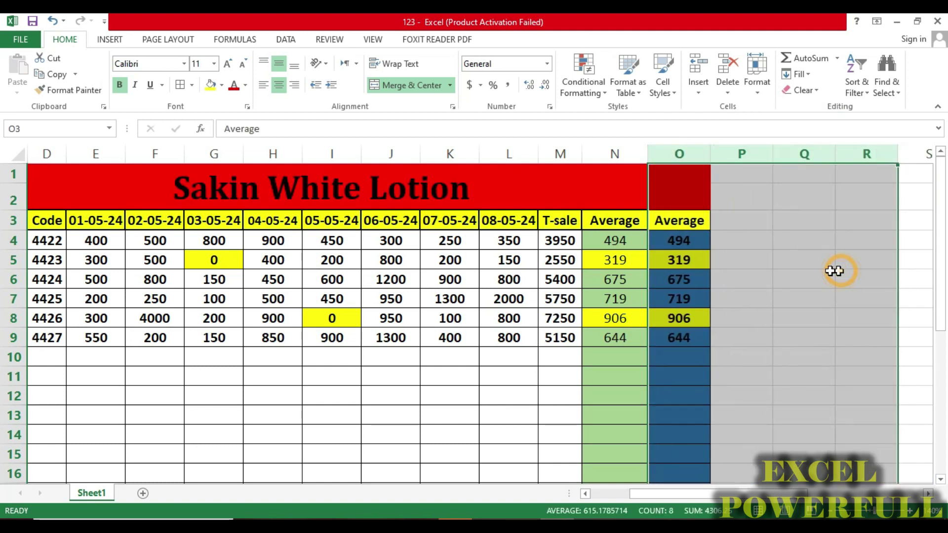
pyautogui.click(618, 279)
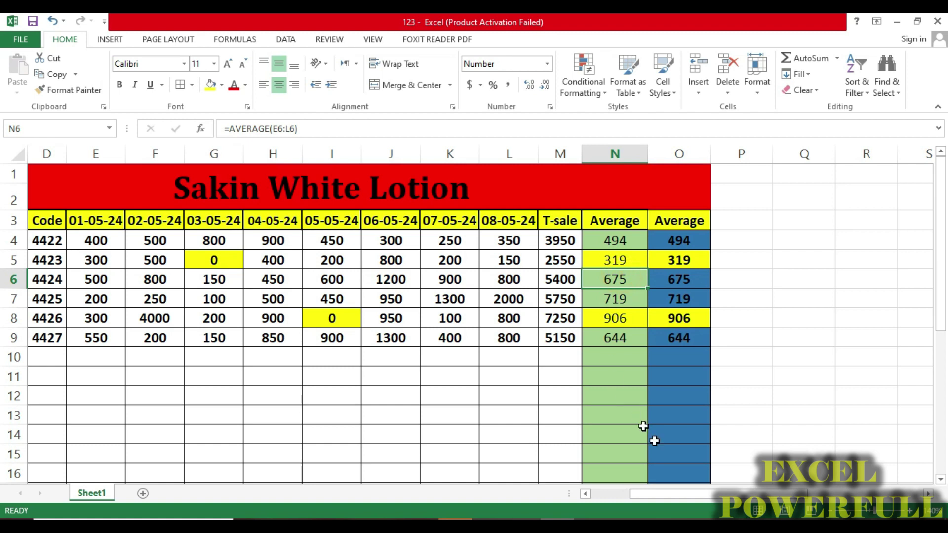
# - Delete six of the blank rows below serial number 6, using rows 10 to 15 as the selection
pyautogui.moveTo(674, 496); pyautogui.dragTo(612, 496)
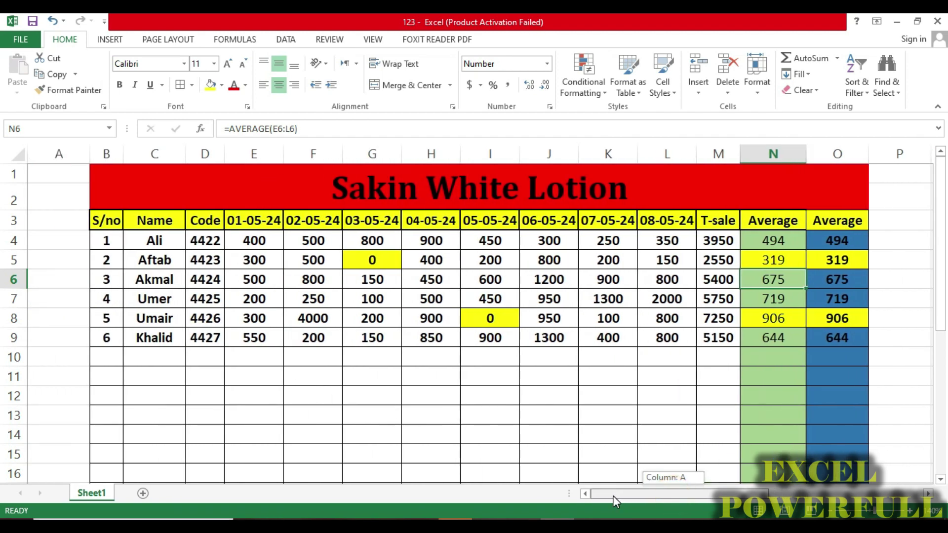
pyautogui.click(11, 357)
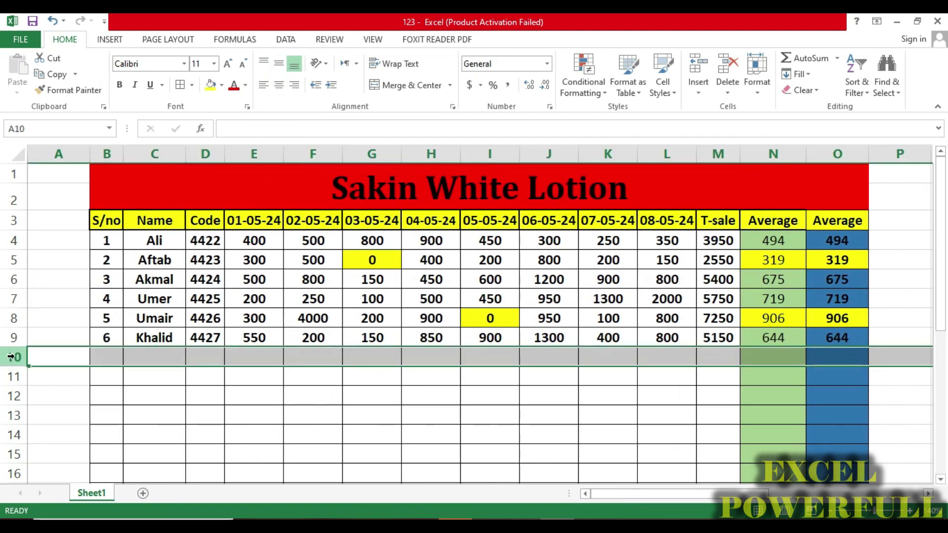
pyautogui.scroll(-1, 18, 364)
pyautogui.scroll(-1, 17, 364)
pyautogui.moveTo(13, 291); pyautogui.dragTo(14, 395)
pyautogui.rightClick(14, 389)
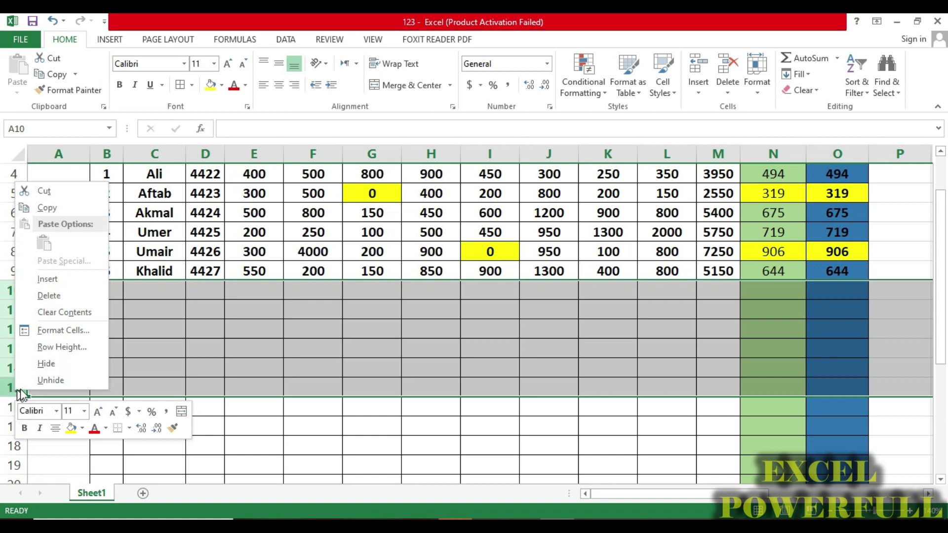
pyautogui.click(51, 296)
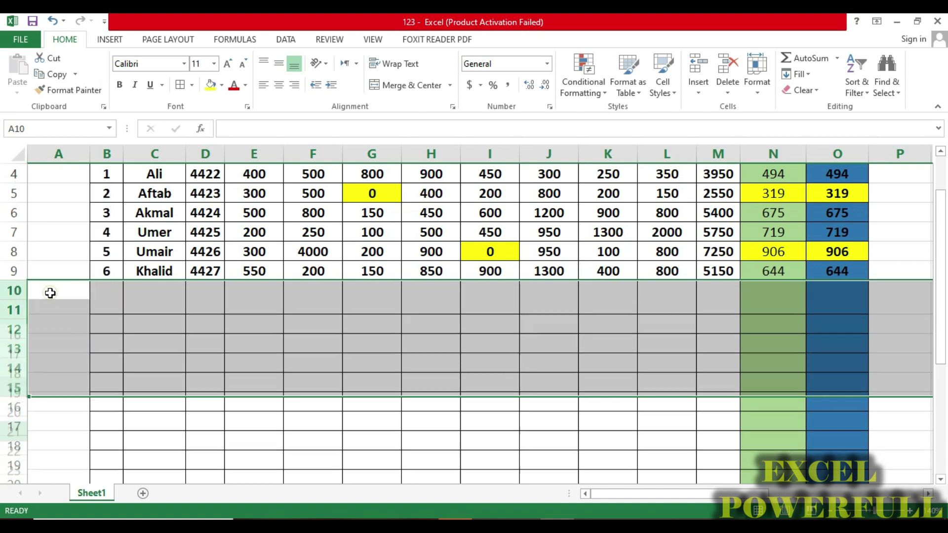
pyautogui.click(176, 378)
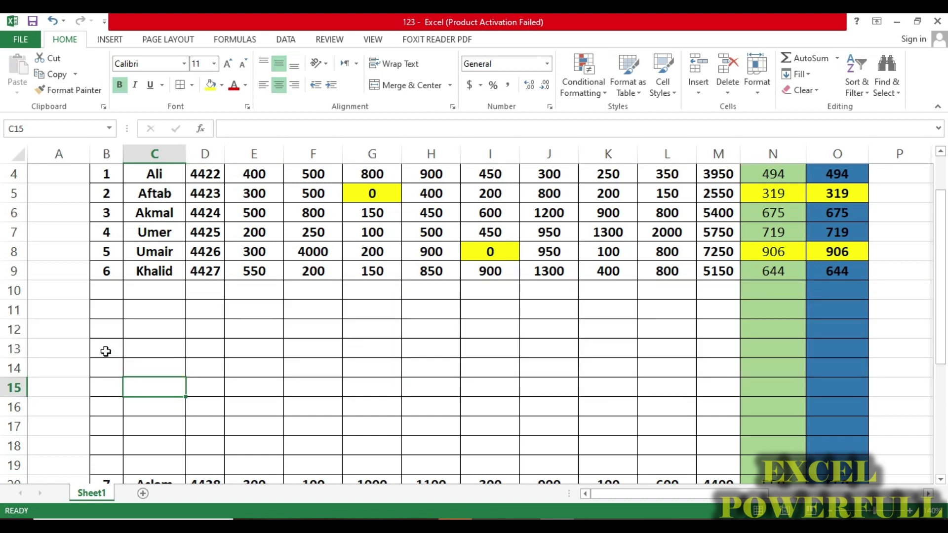
# - Delete the remaining blank rows 10 to 19 above the serial number 7 entry
pyautogui.click(12, 292)
pyautogui.click(43, 289)
pyautogui.click(55, 325)
pyautogui.click(47, 292)
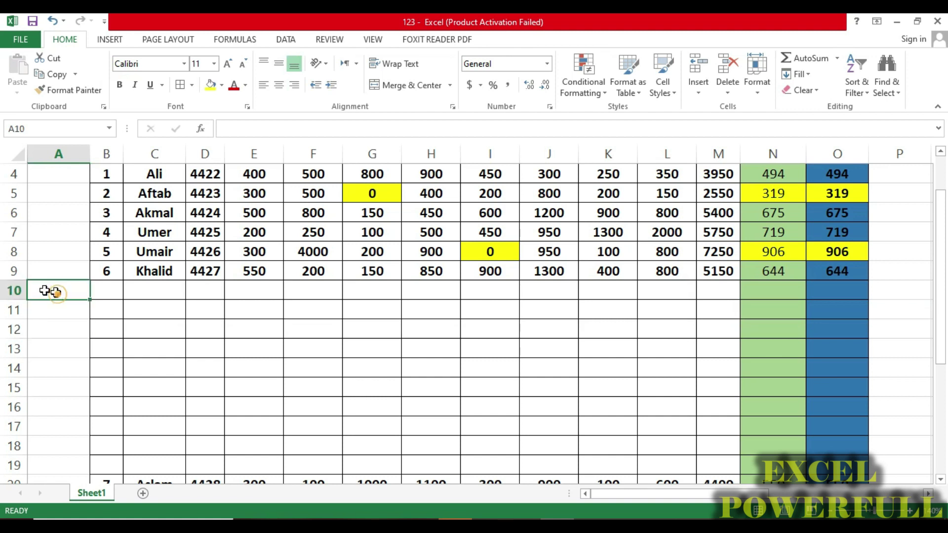
pyautogui.click(10, 292)
pyautogui.moveTo(9, 292); pyautogui.dragTo(11, 460)
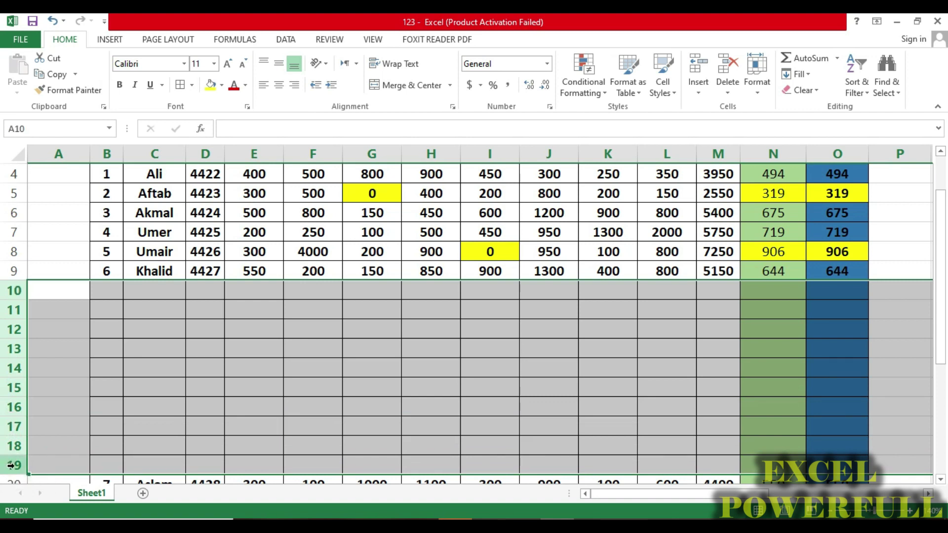
pyautogui.rightClick(11, 465)
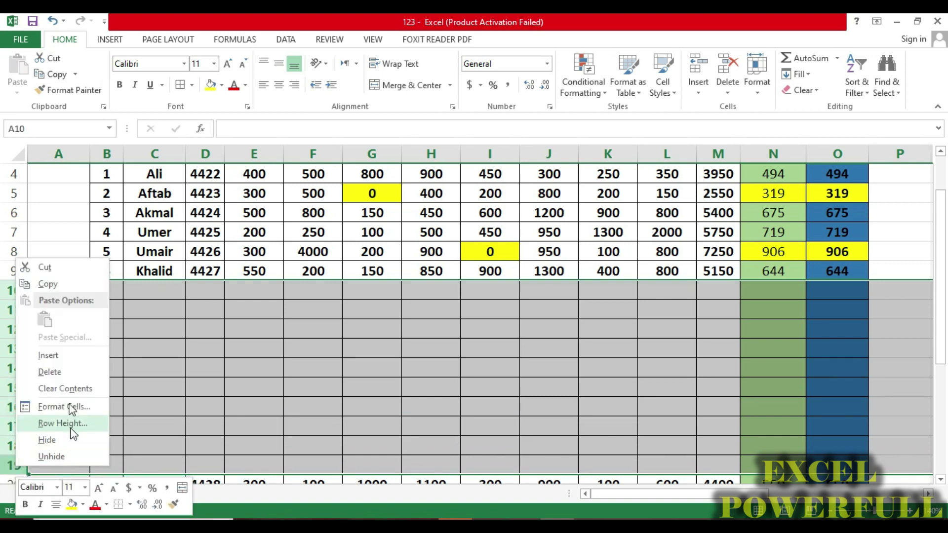
pyautogui.click(67, 375)
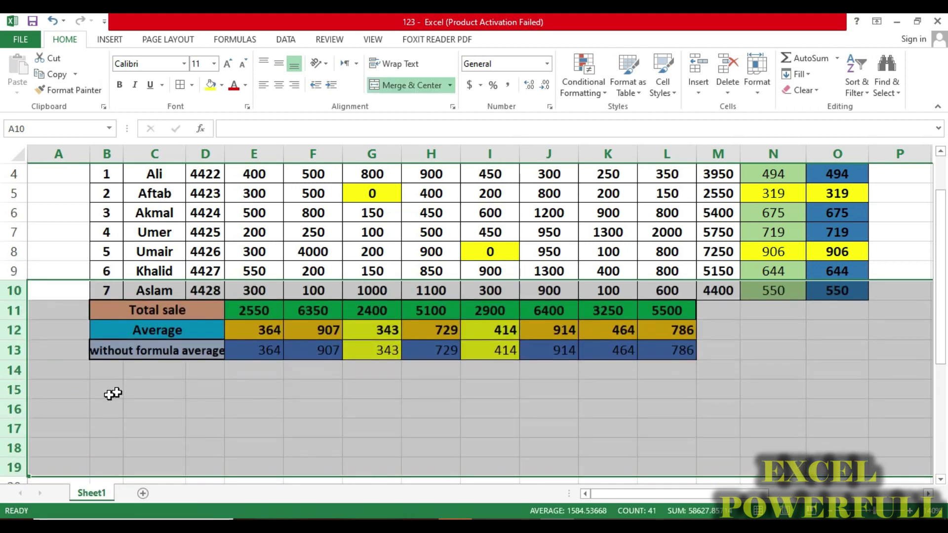
pyautogui.scroll(1, 464, 398)
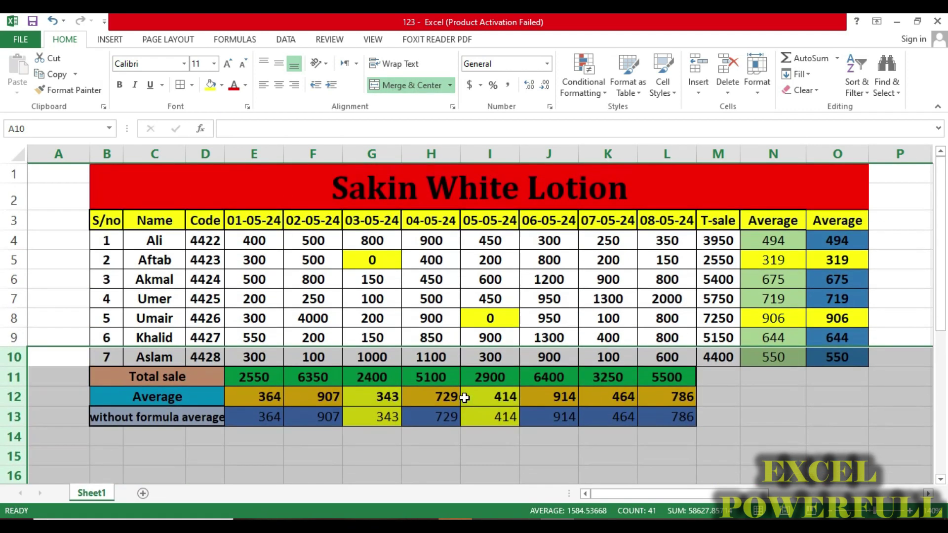
pyautogui.click(360, 311)
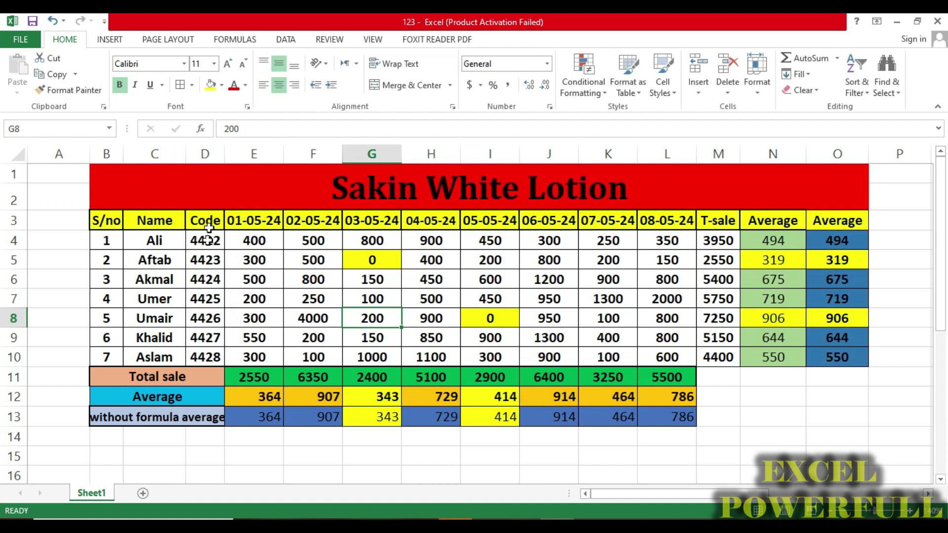
# - Hide column D, which holds the Code values
pyautogui.click(204, 155)
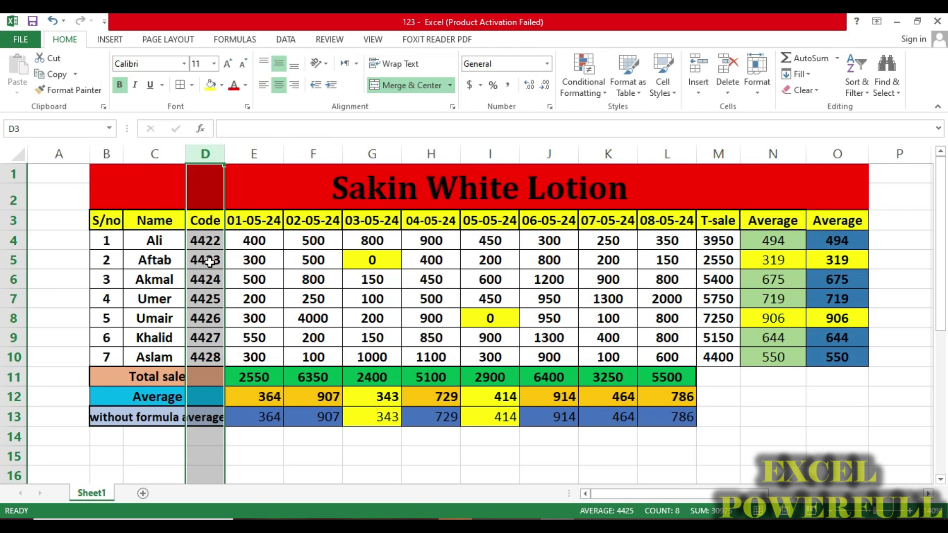
pyautogui.click(203, 202)
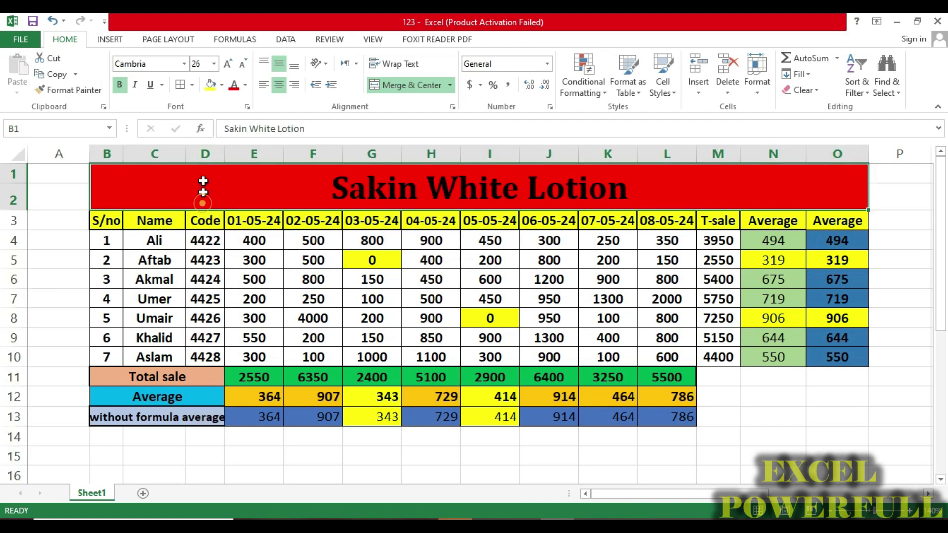
pyautogui.click(205, 153)
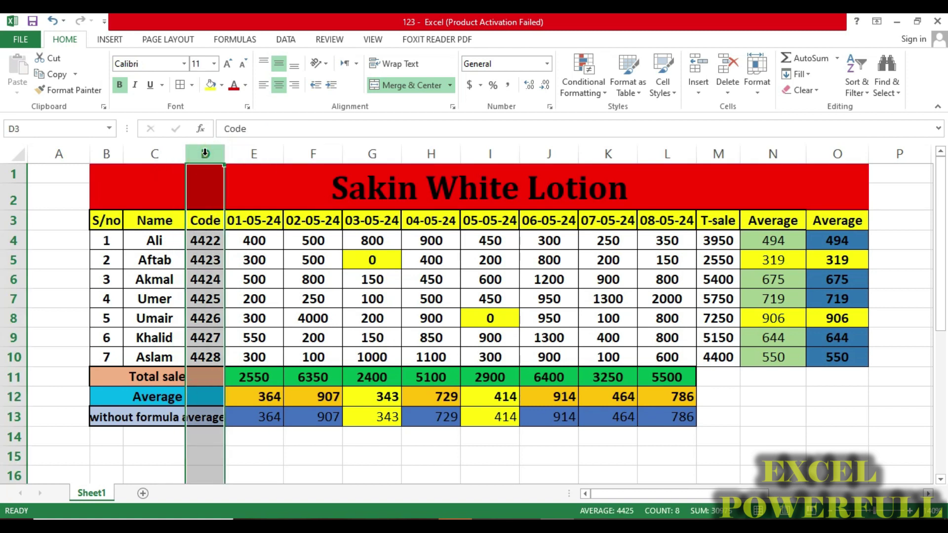
pyautogui.rightClick(205, 154)
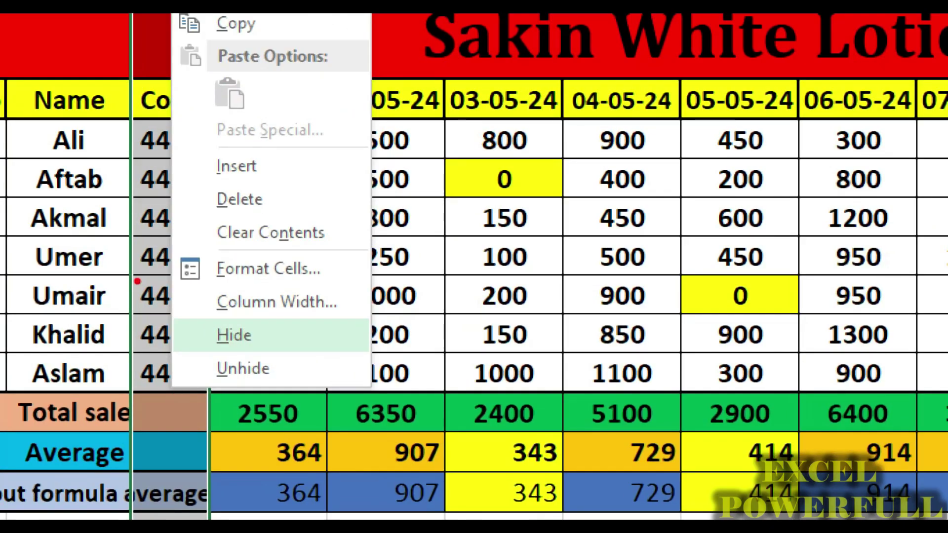
pyautogui.moveTo(194, 310)
pyautogui.mouseDown()
pyautogui.moveTo(226, 337)
pyautogui.moveTo(330, 356)
pyautogui.mouseUp()
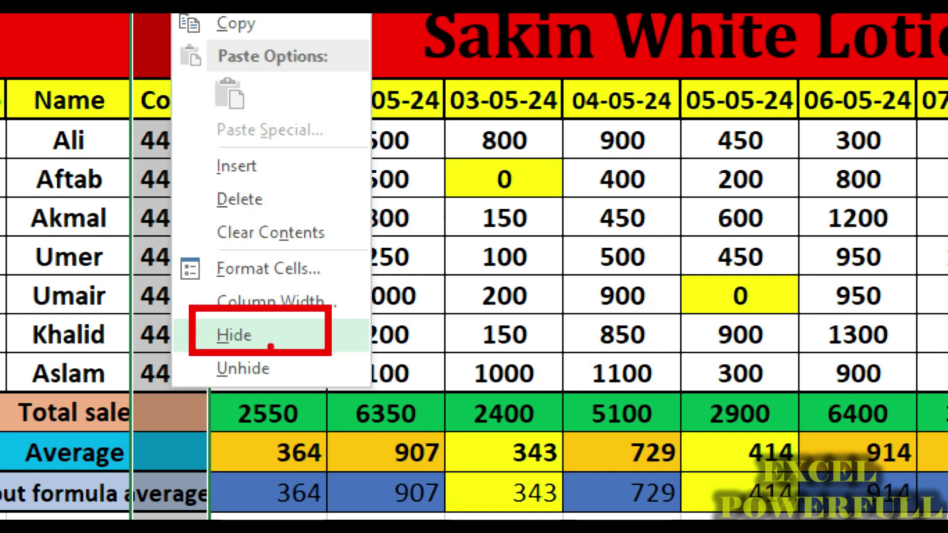
pyautogui.moveTo(276, 341); pyautogui.dragTo(366, 371)
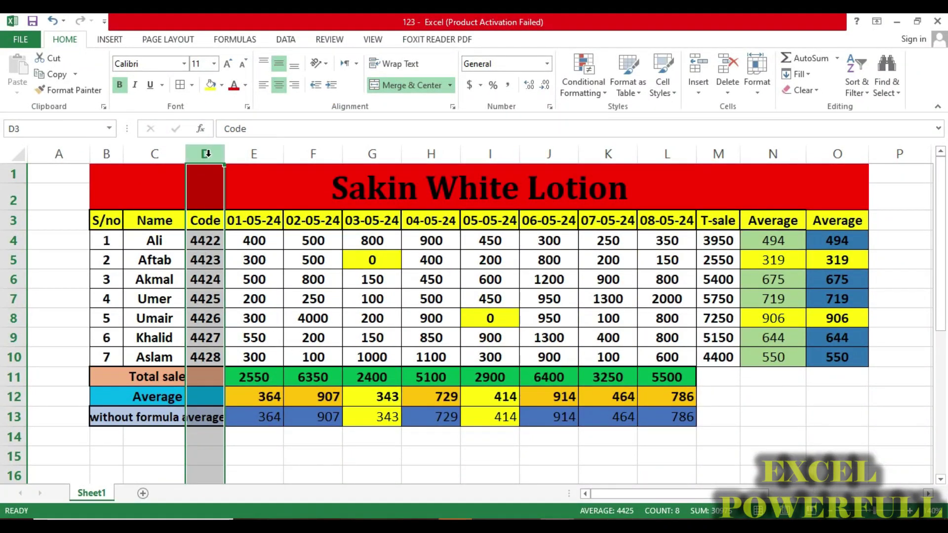
pyautogui.rightClick(206, 154)
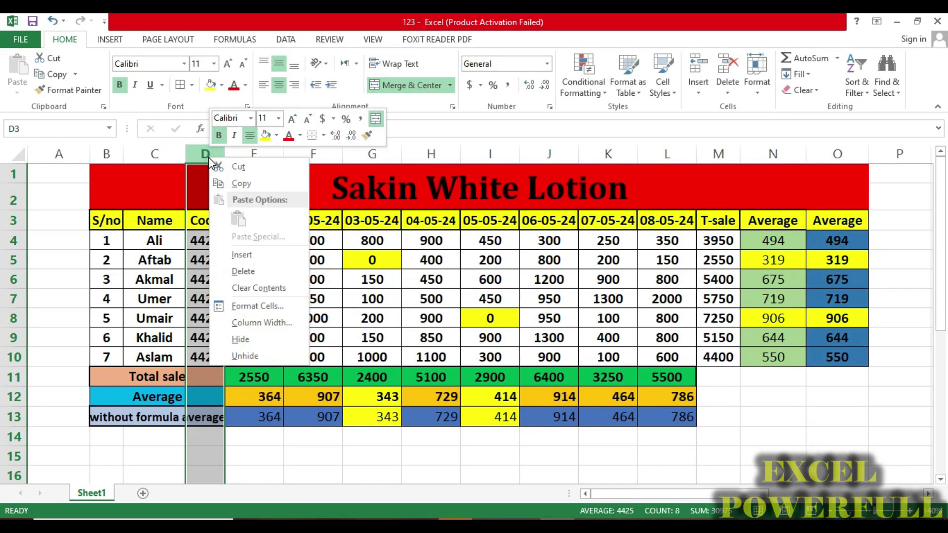
pyautogui.click(241, 340)
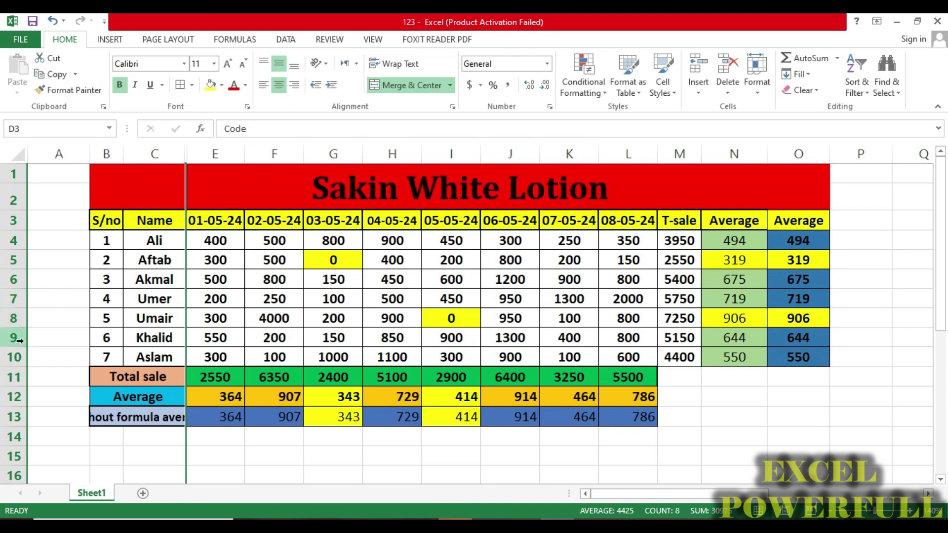
# - Hide rows 9 and 10, which hold serial numbers 6 and 7
pyautogui.moveTo(15, 339); pyautogui.dragTo(20, 349)
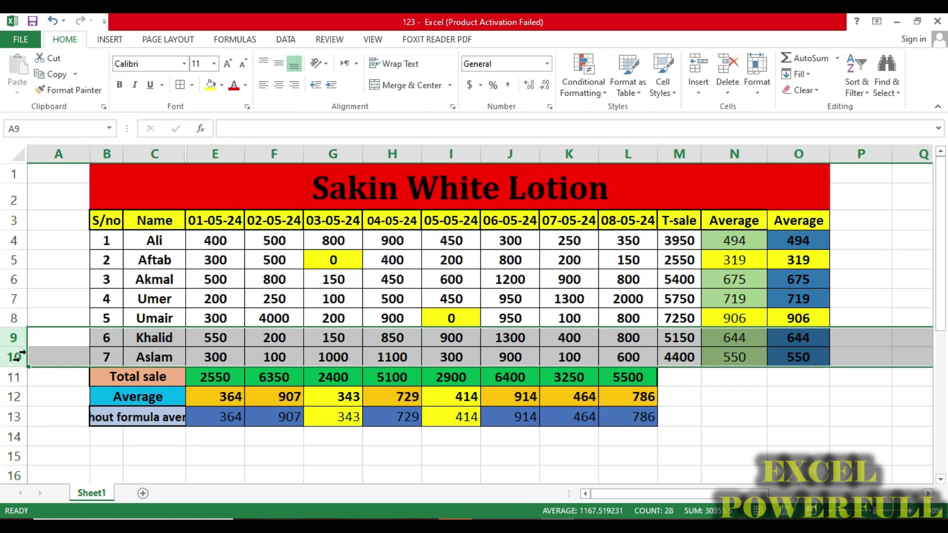
pyautogui.rightClick(12, 362)
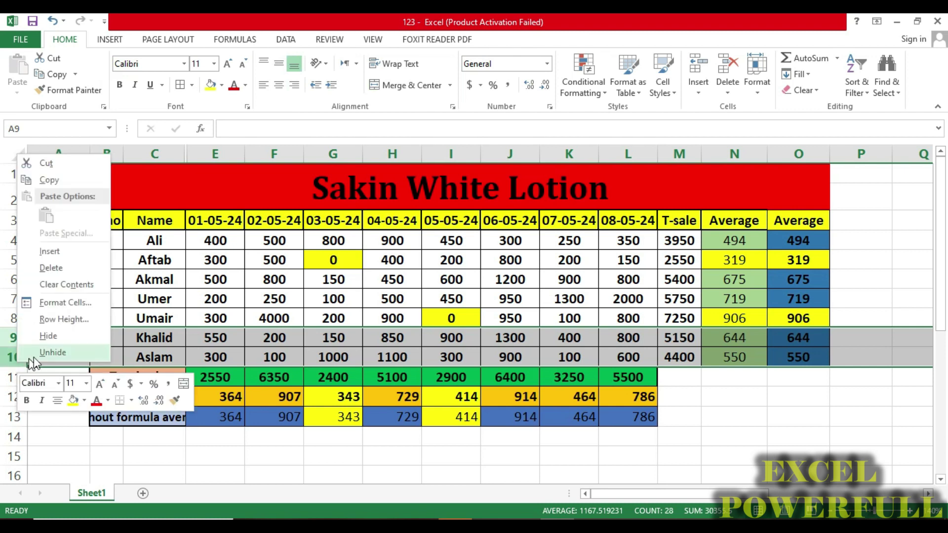
pyautogui.click(56, 341)
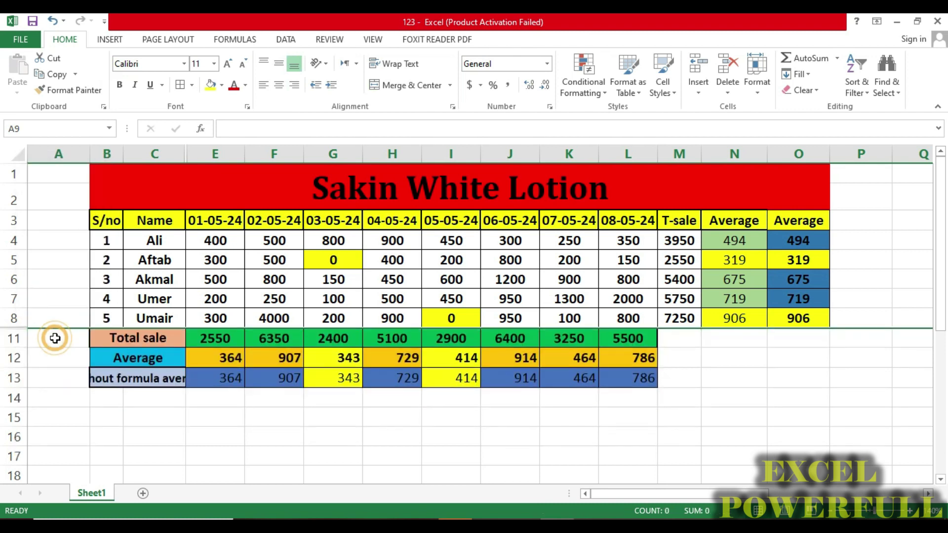
pyautogui.click(213, 344)
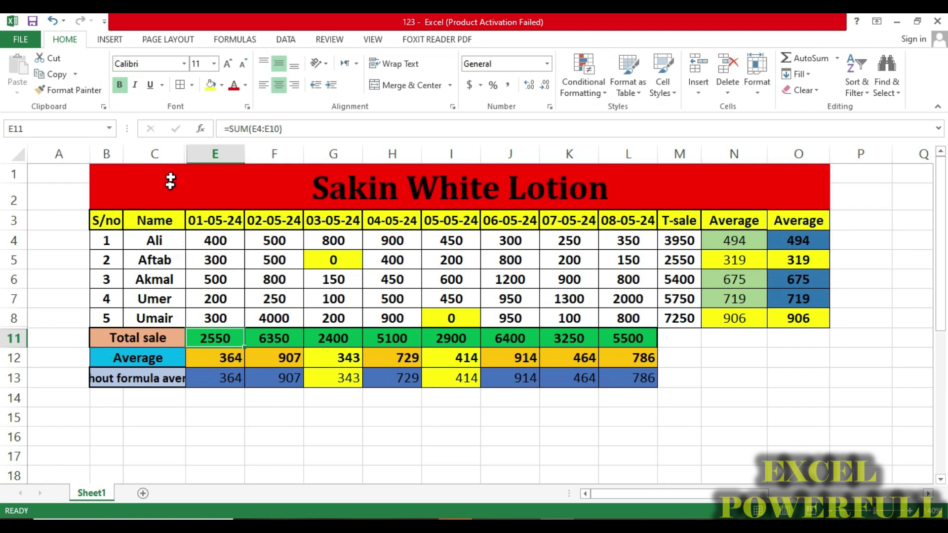
# - Unhide the Code column D, using the neighbouring columns C to E as the selection
pyautogui.moveTo(165, 151); pyautogui.dragTo(217, 153)
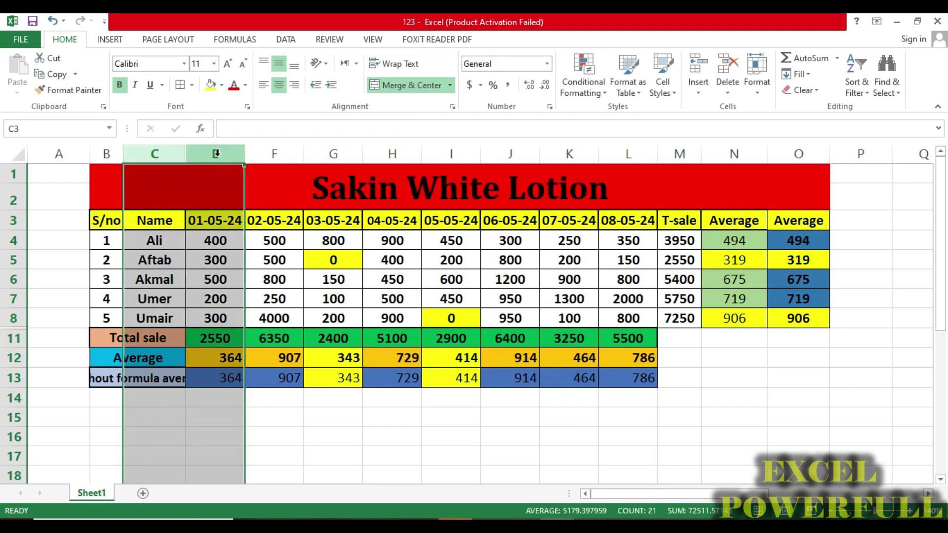
pyautogui.rightClick(213, 154)
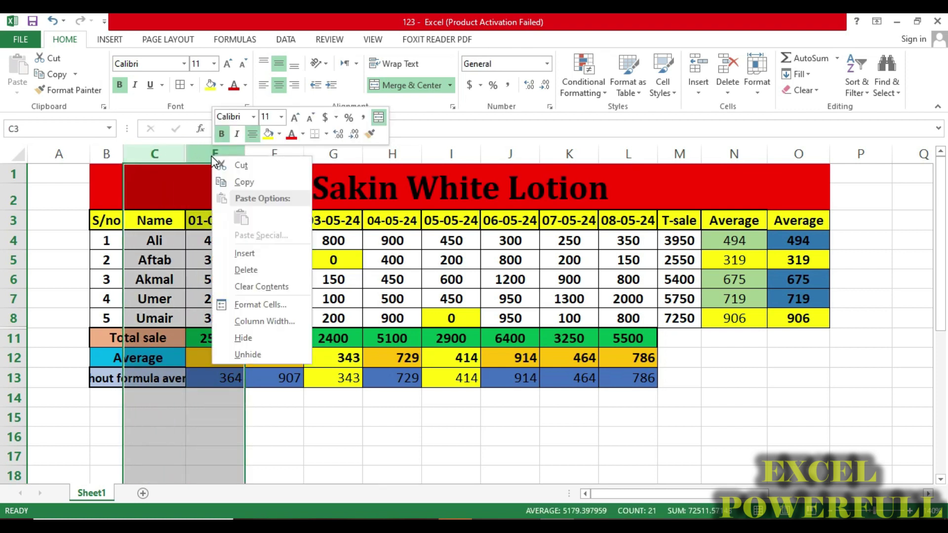
pyautogui.click(248, 354)
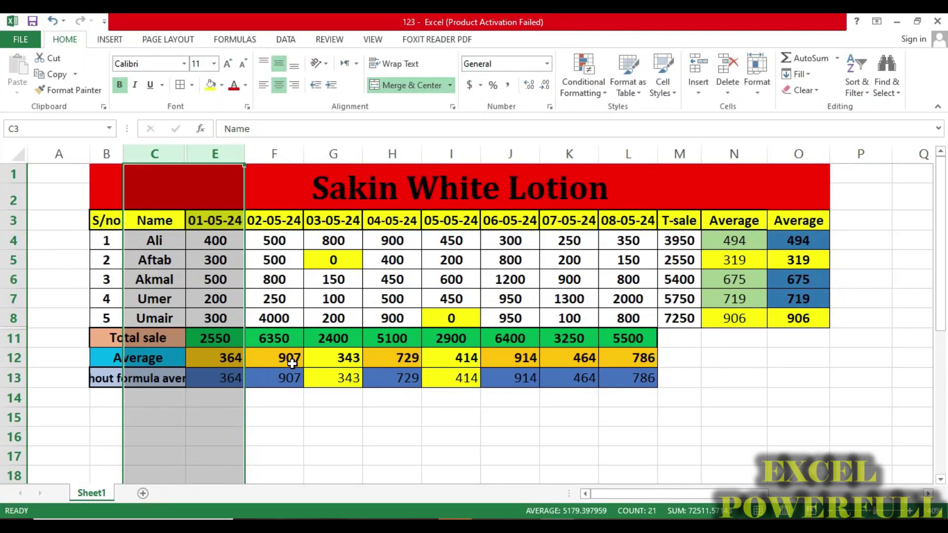
pyautogui.rightClick(206, 156)
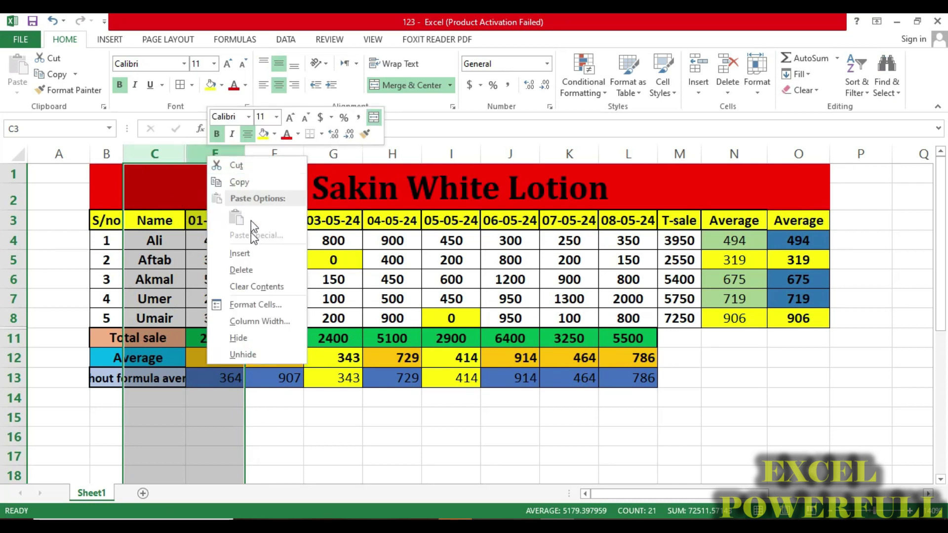
pyautogui.click(256, 354)
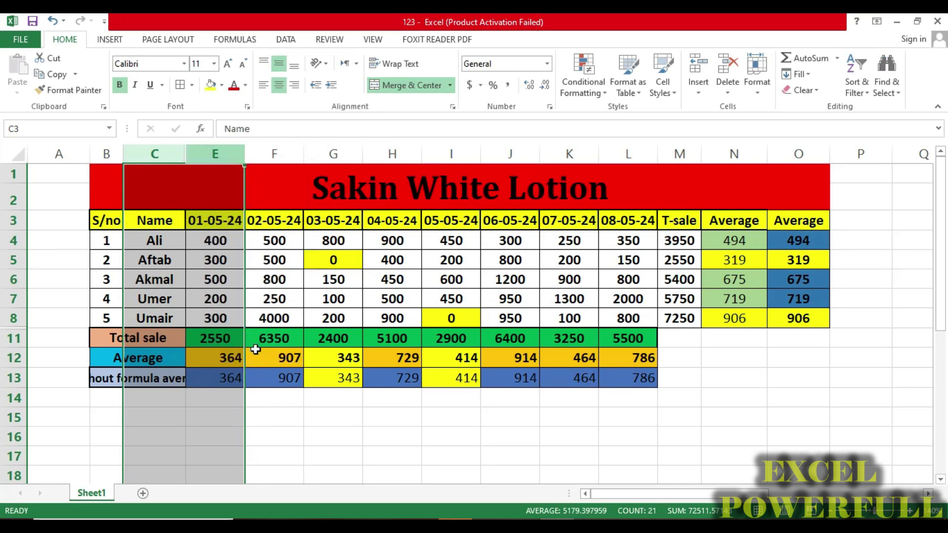
# - Unhide rows 9 and 10 with serial numbers 6 and 7, using rows 8 to 12 as the selection
pyautogui.click(213, 279)
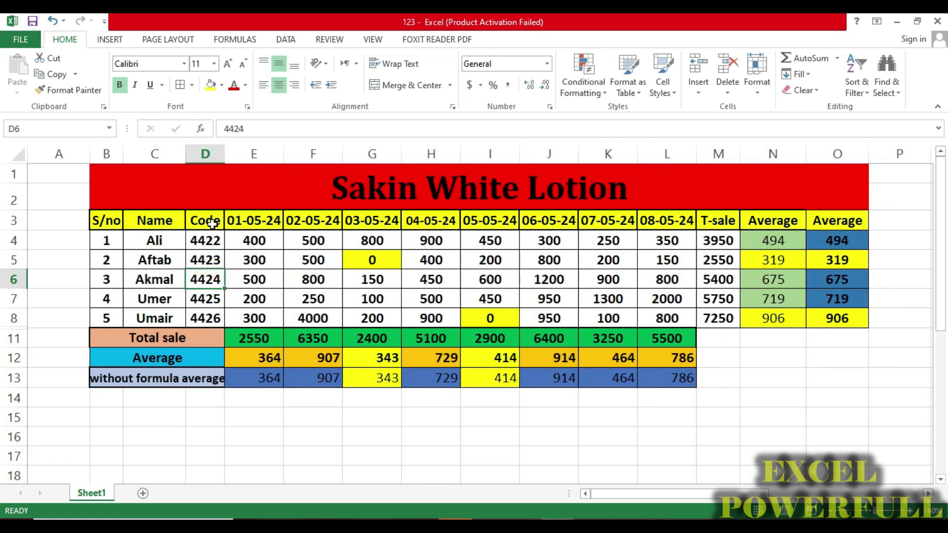
pyautogui.moveTo(10, 319); pyautogui.dragTo(8, 358)
pyautogui.rightClick(14, 346)
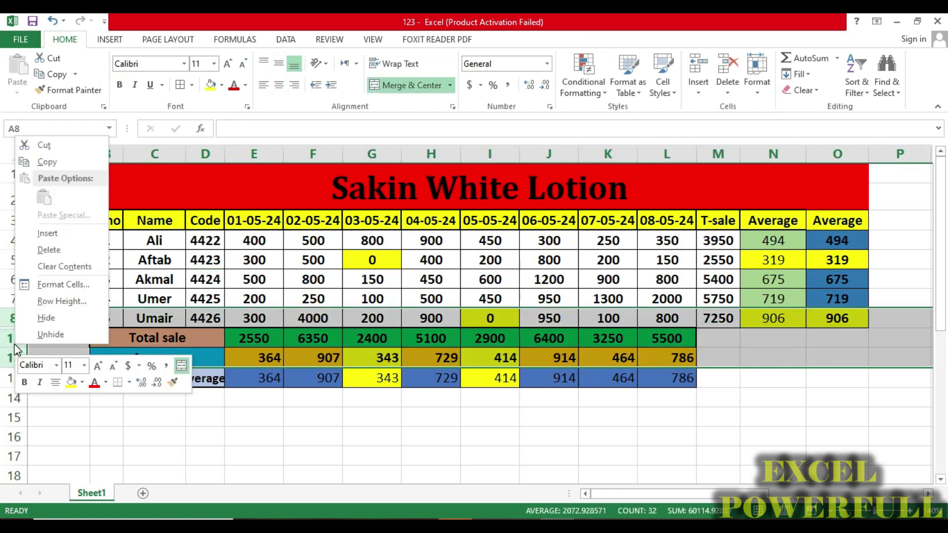
pyautogui.click(47, 334)
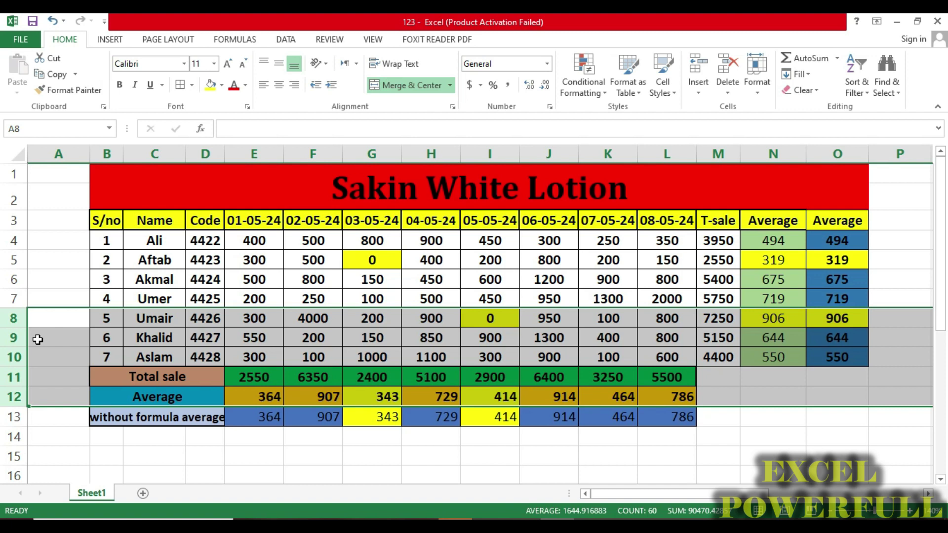
pyautogui.click(65, 345)
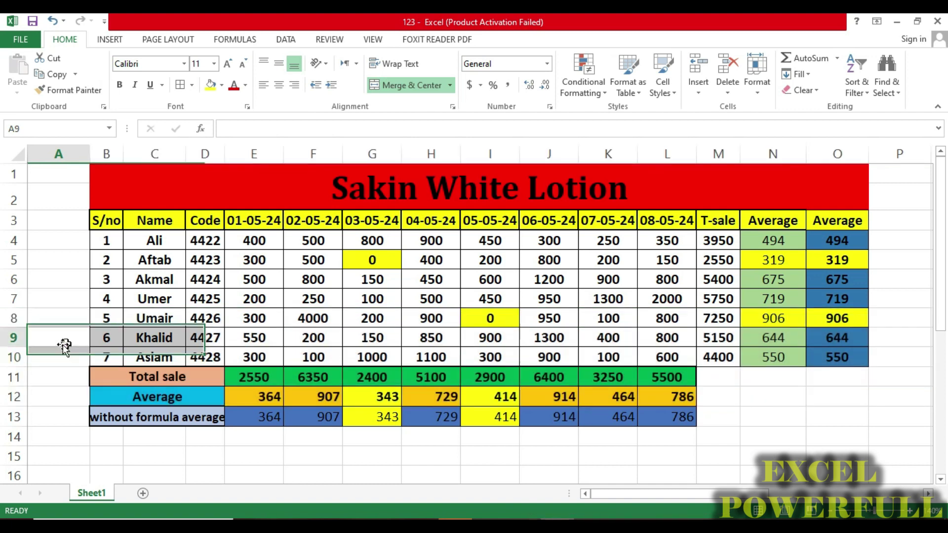
# - Insert a blank row 10 above the serial number 7 entry and delete that blank row again
pyautogui.click(13, 357)
pyautogui.rightClick(20, 364)
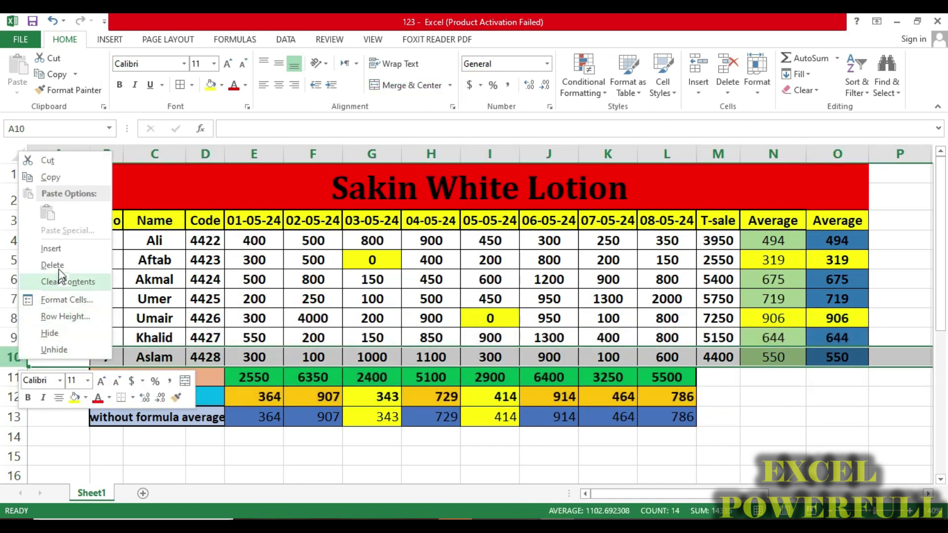
pyautogui.click(64, 251)
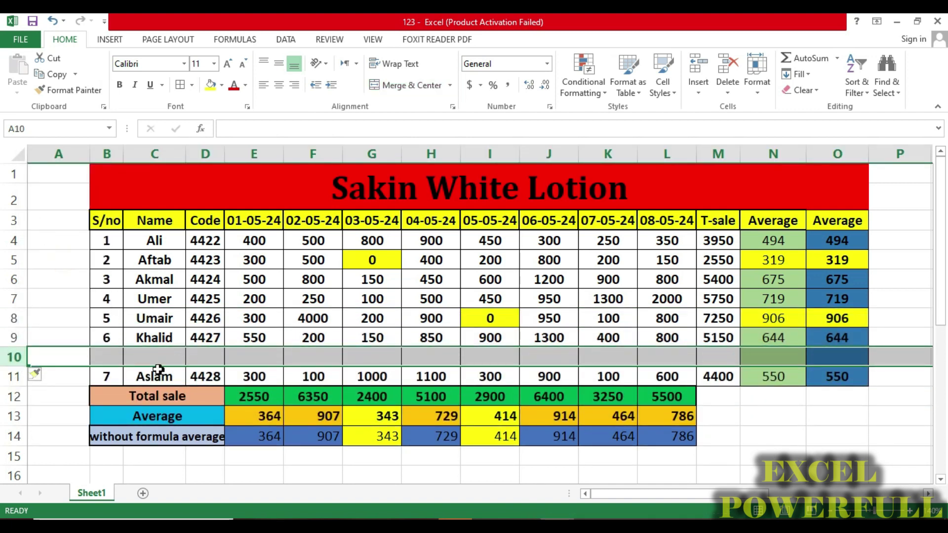
pyautogui.rightClick(17, 358)
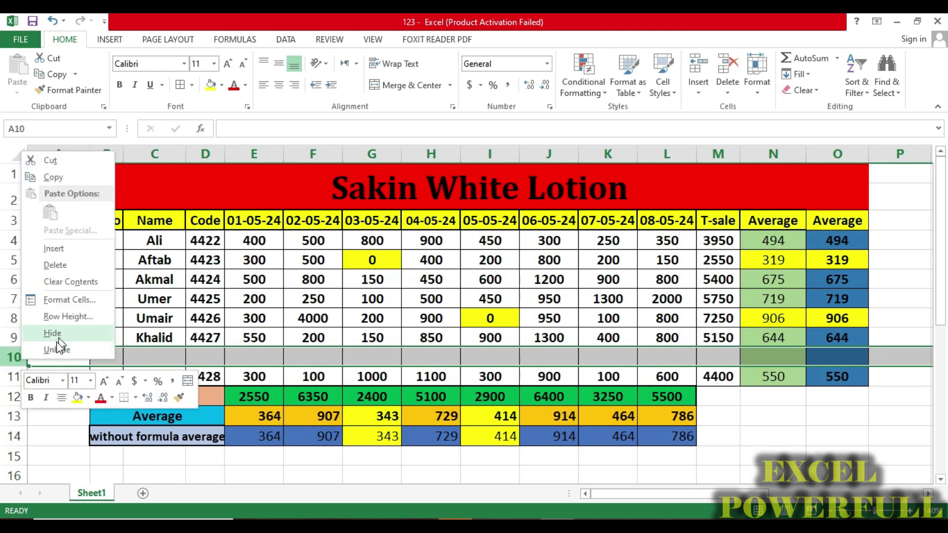
pyautogui.click(63, 269)
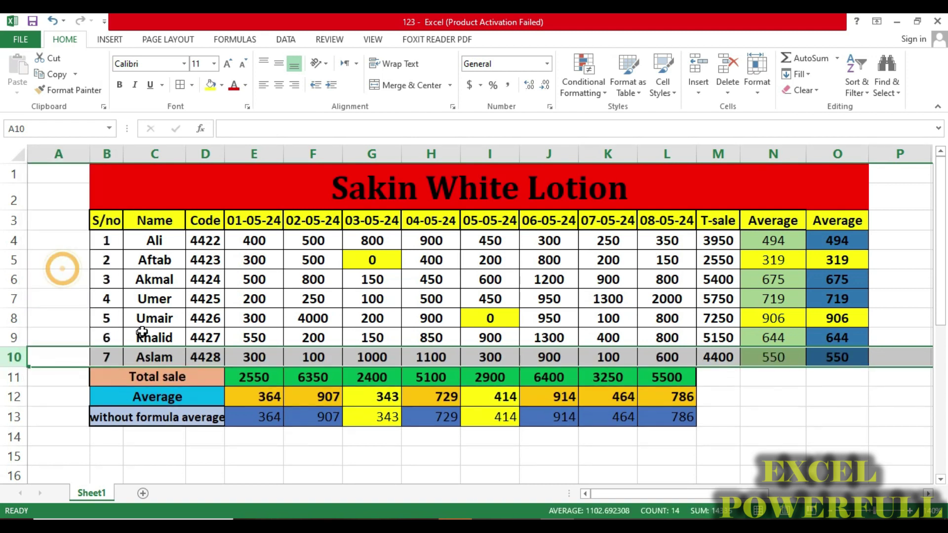
pyautogui.click(521, 321)
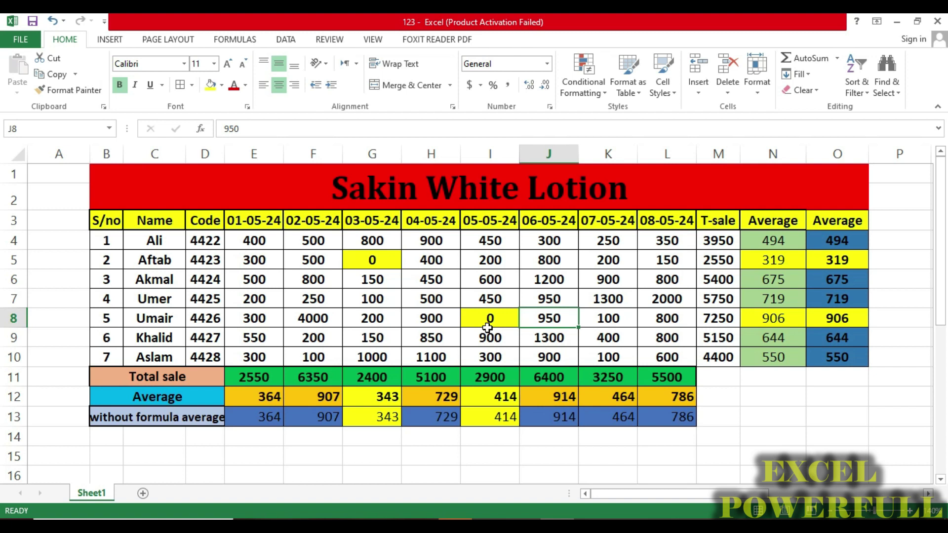
pyautogui.click(435, 322)
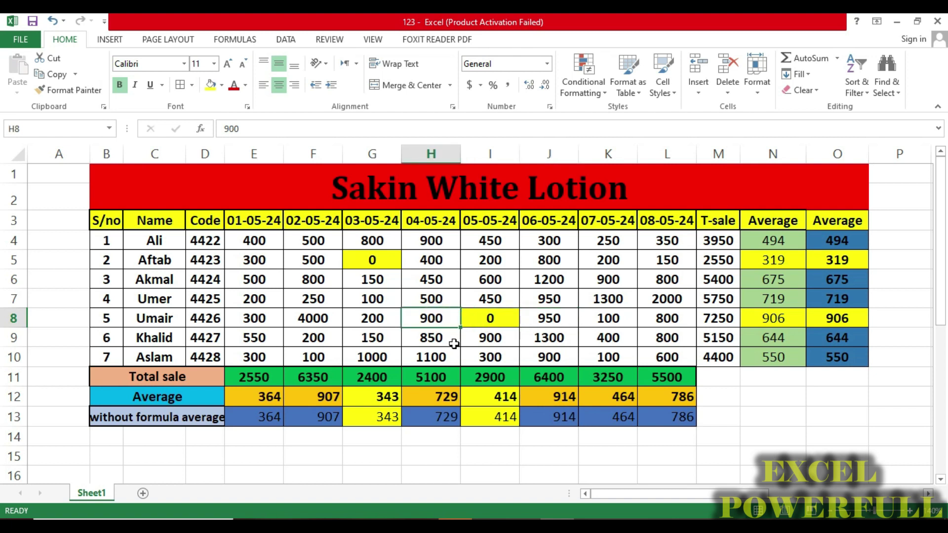
pyautogui.click(583, 336)
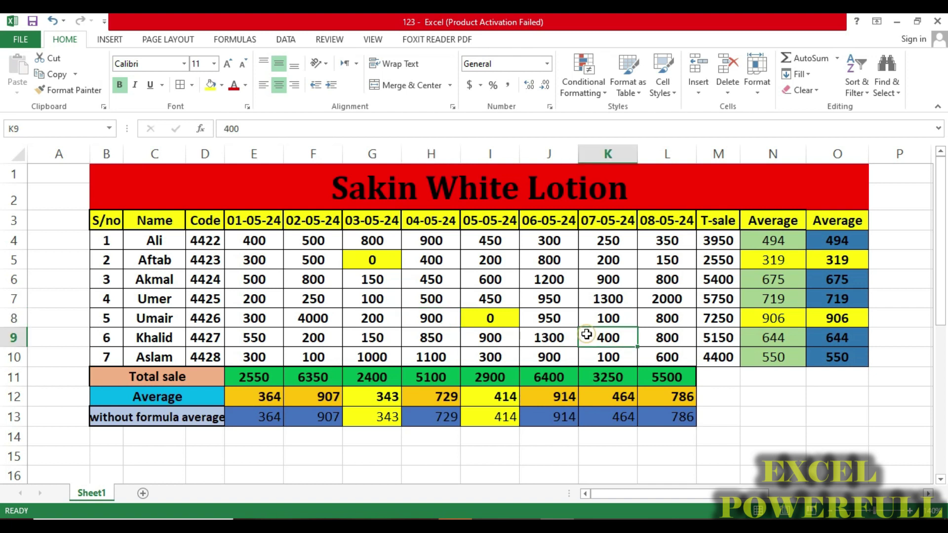